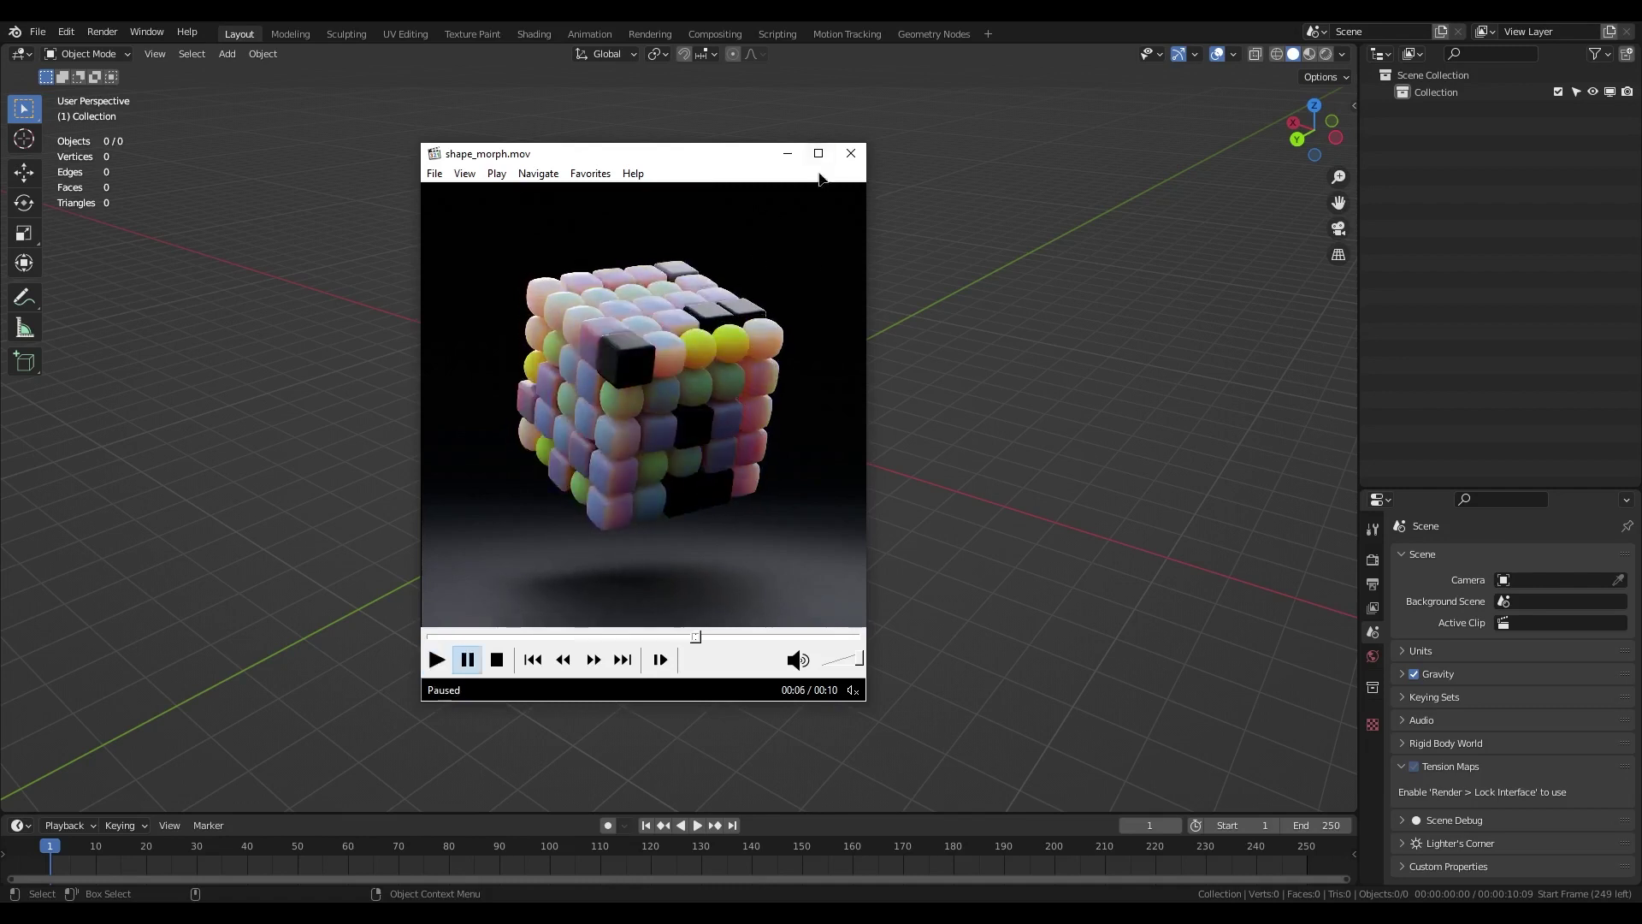
Close the shape_morph.mov preview and add a cube mesh in the Geometry Nodes workspace.
left_click(851, 153)
key("ctrl+Page_Up")
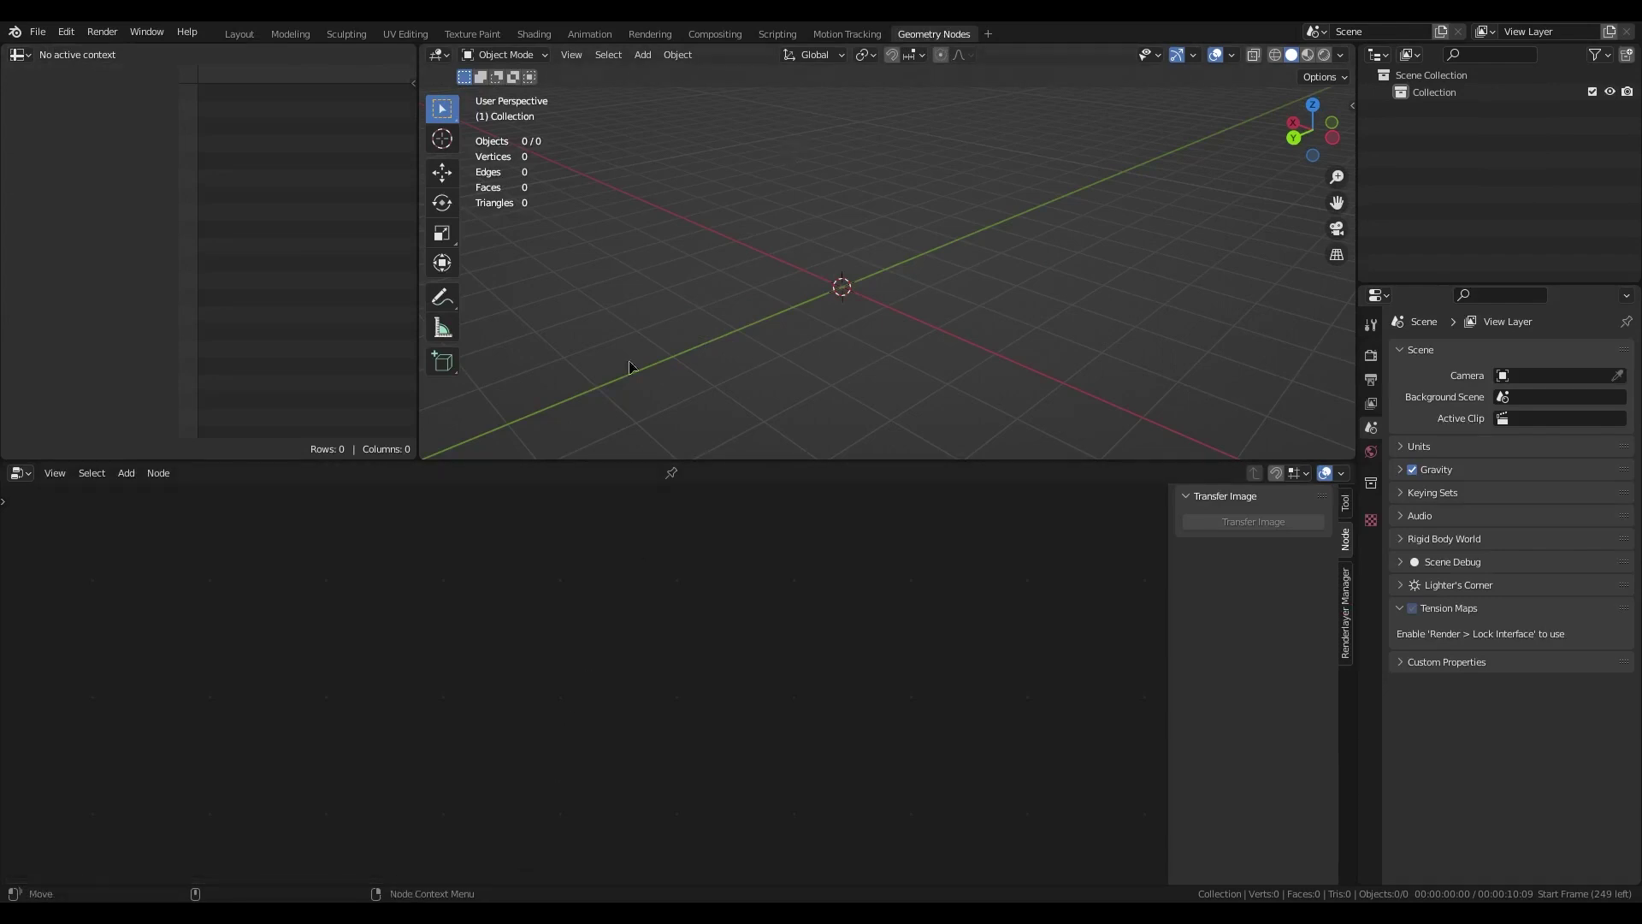
left_click(645, 56)
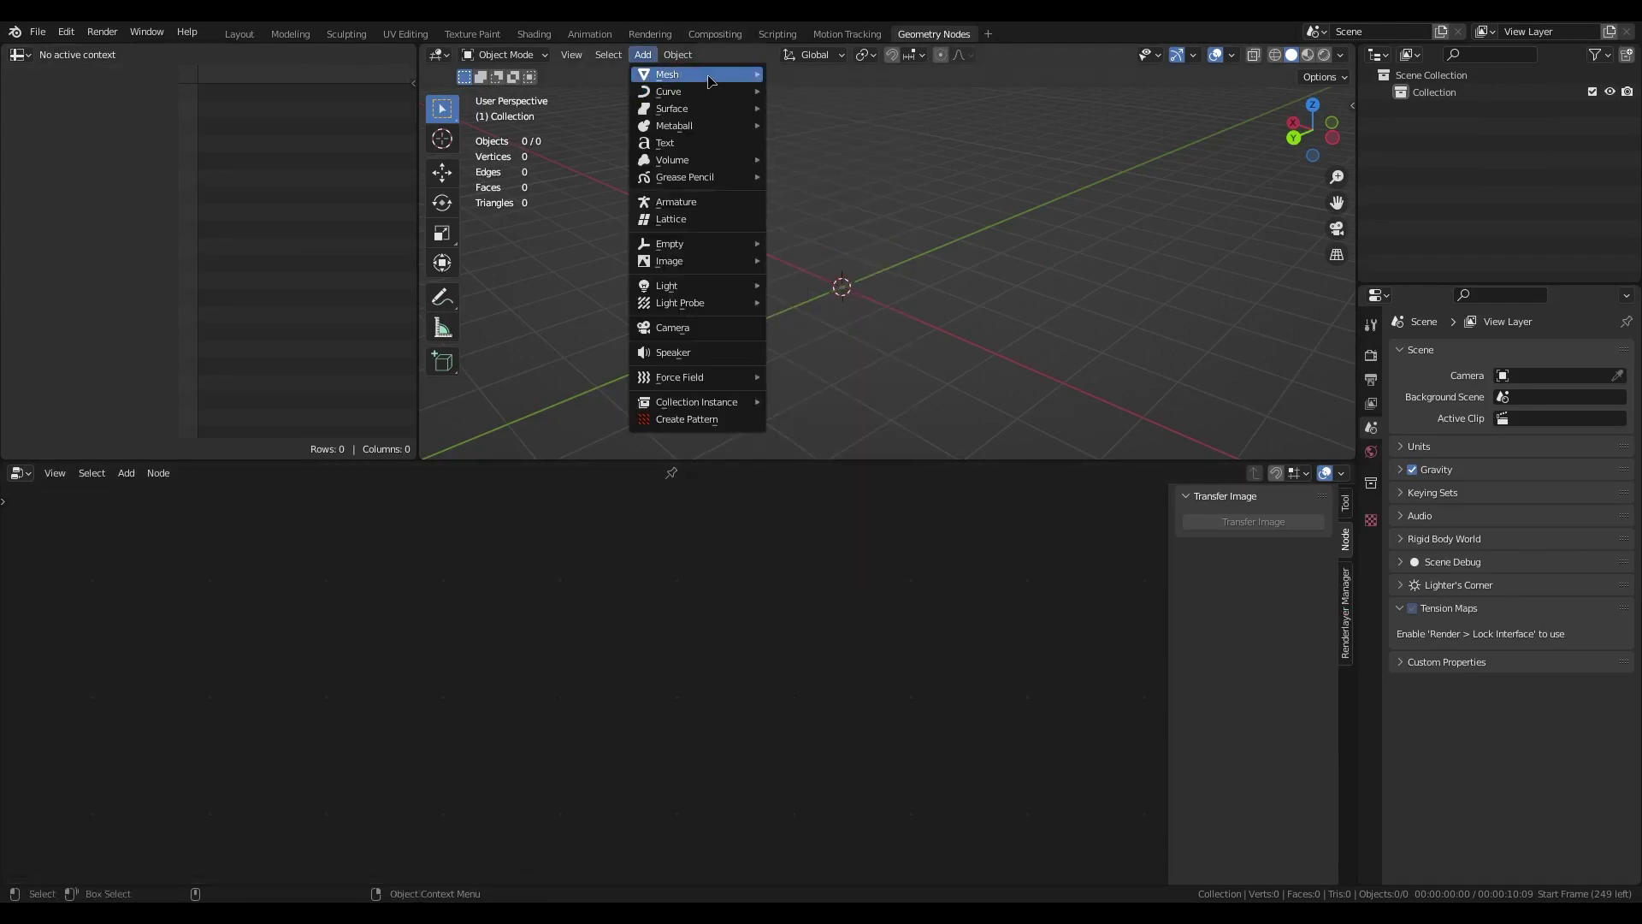
mouse_move(685, 74)
left_click(810, 135)
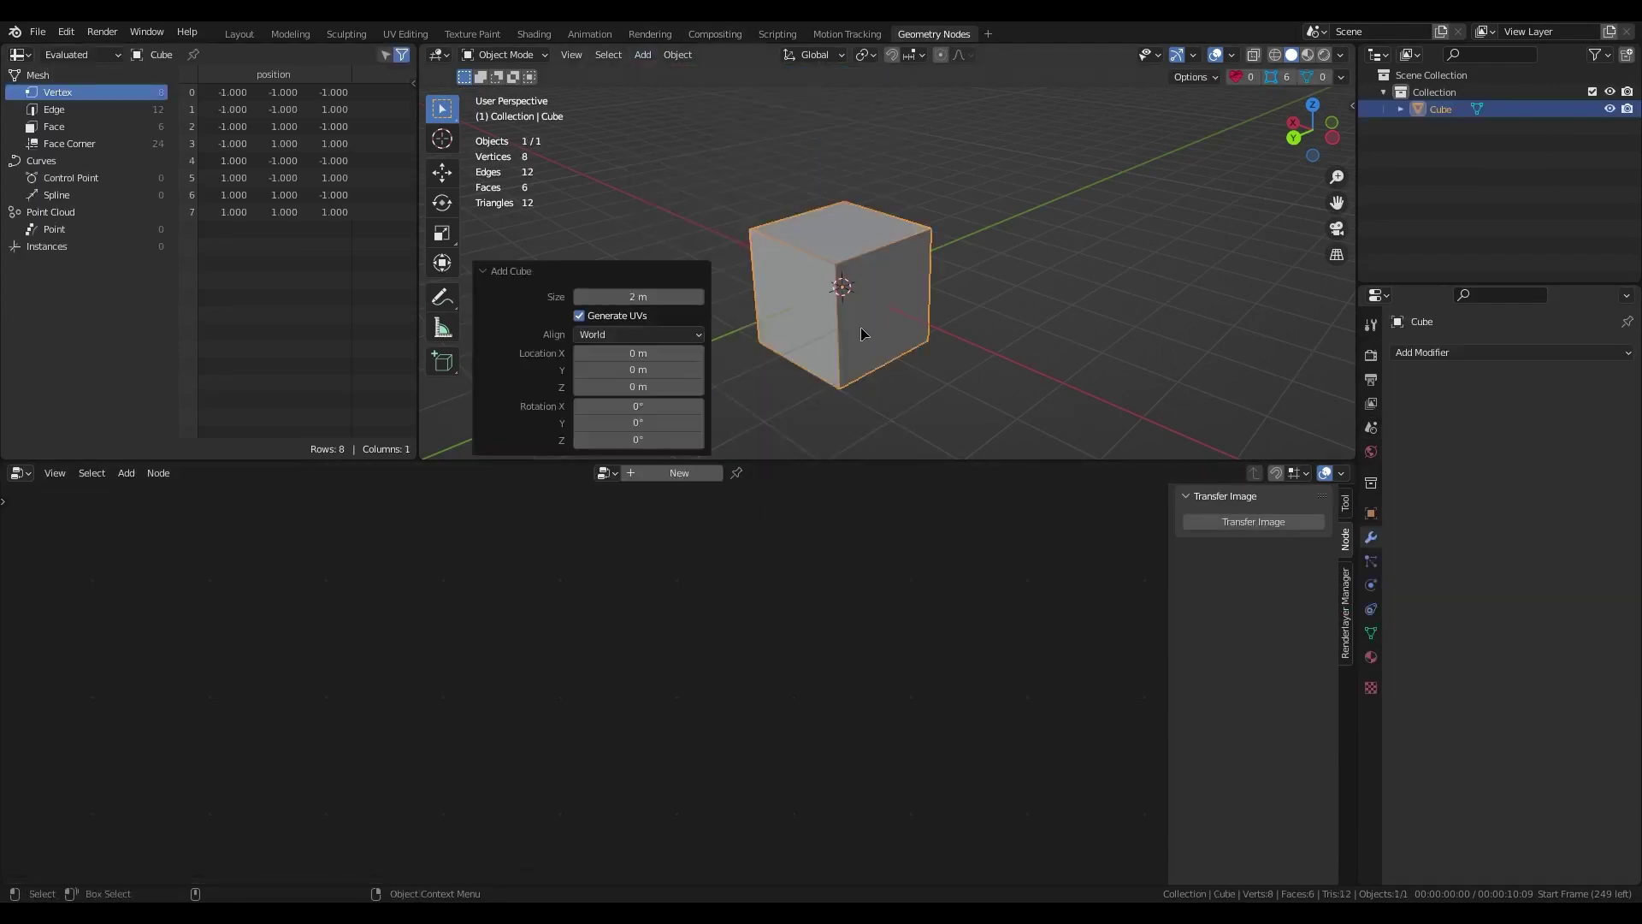
Subdivide the whole cube with 5 cuts so each side has a six-by-six grid of faces.
key("Tab")
right_click(898, 293)
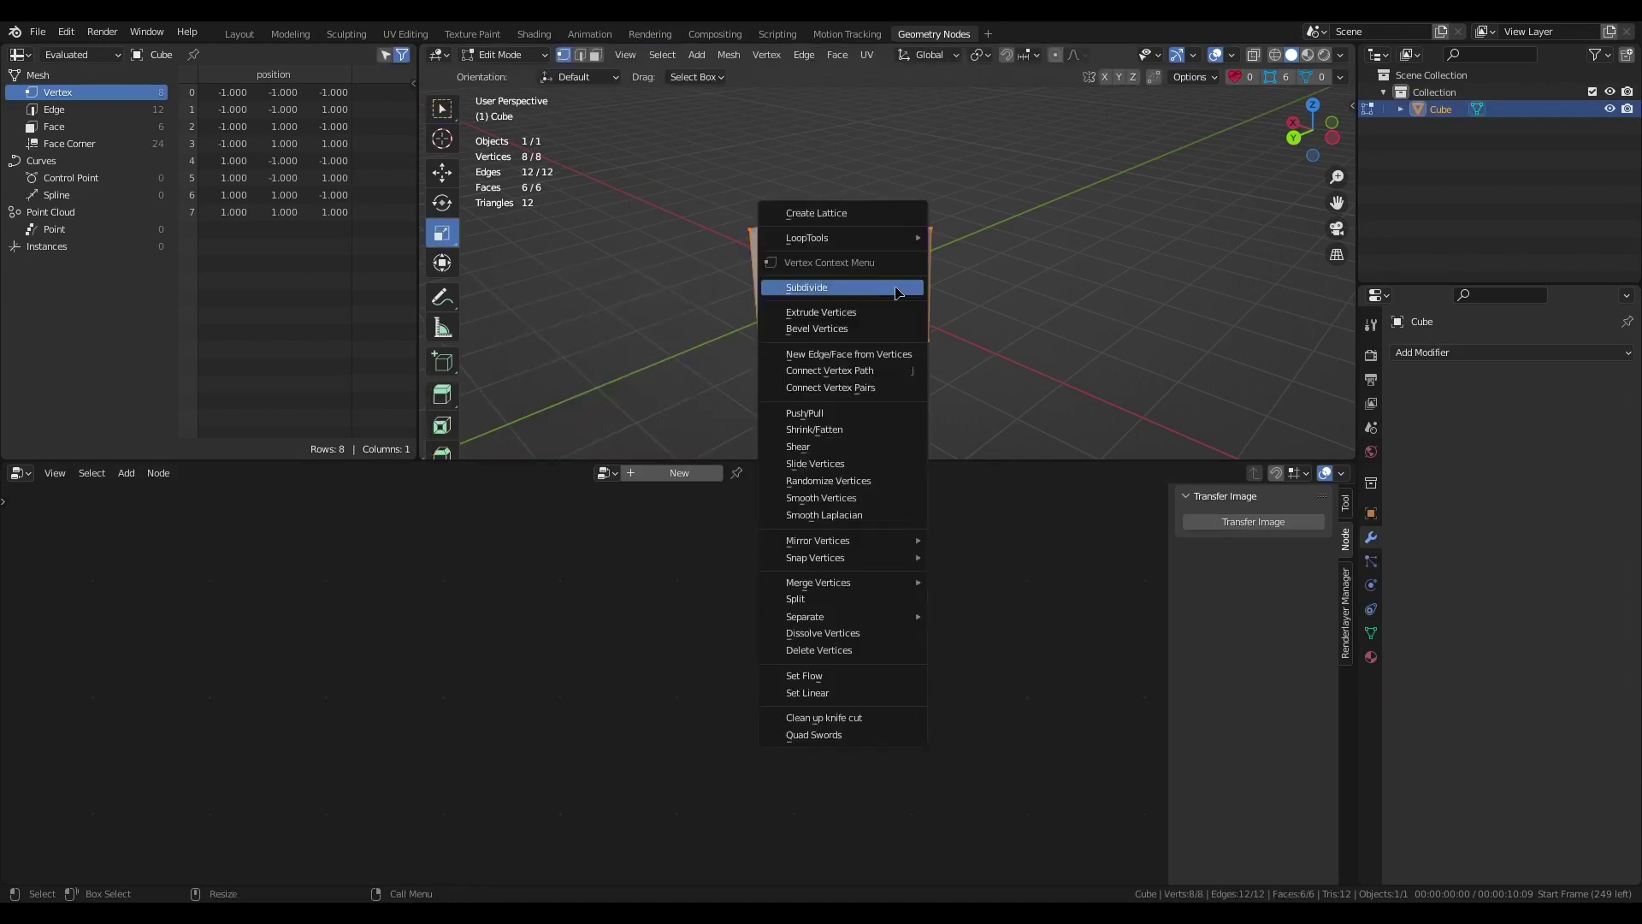
left_click(816, 289)
left_click(700, 328)
left_click(700, 328)
left_click(699, 328)
left_click(700, 327)
key("Tab")
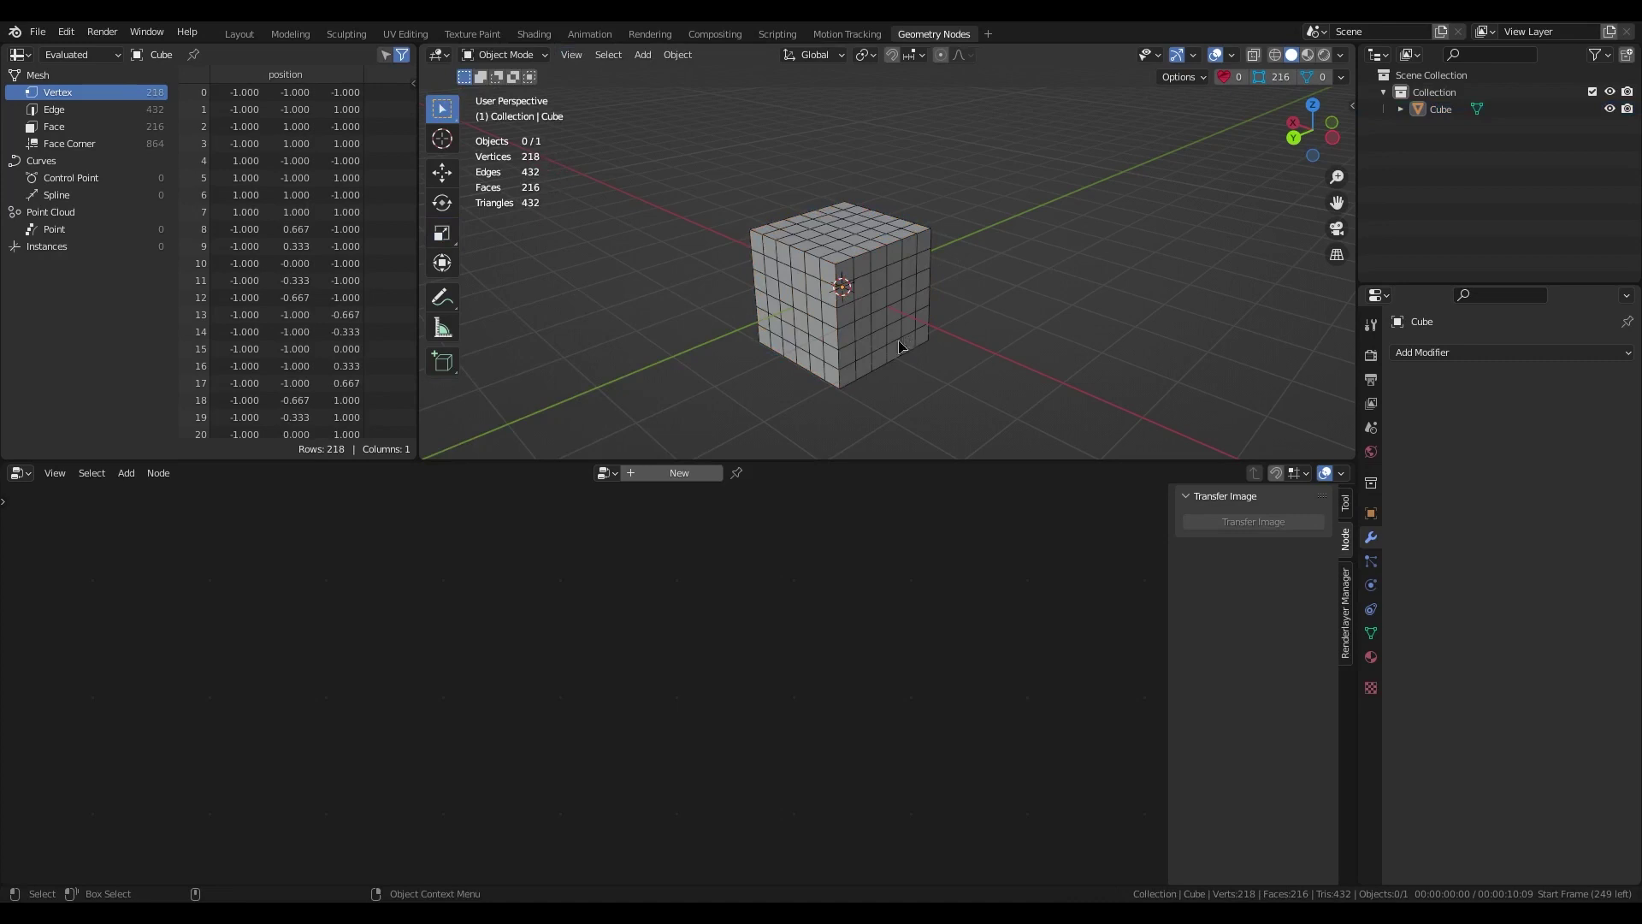
Duplicate the subdivided cube in place and hide the original Cube in the viewport.
middle_click_drag(888, 347, 888, 291, "shift")
left_click(881, 255)
key("shift+d")
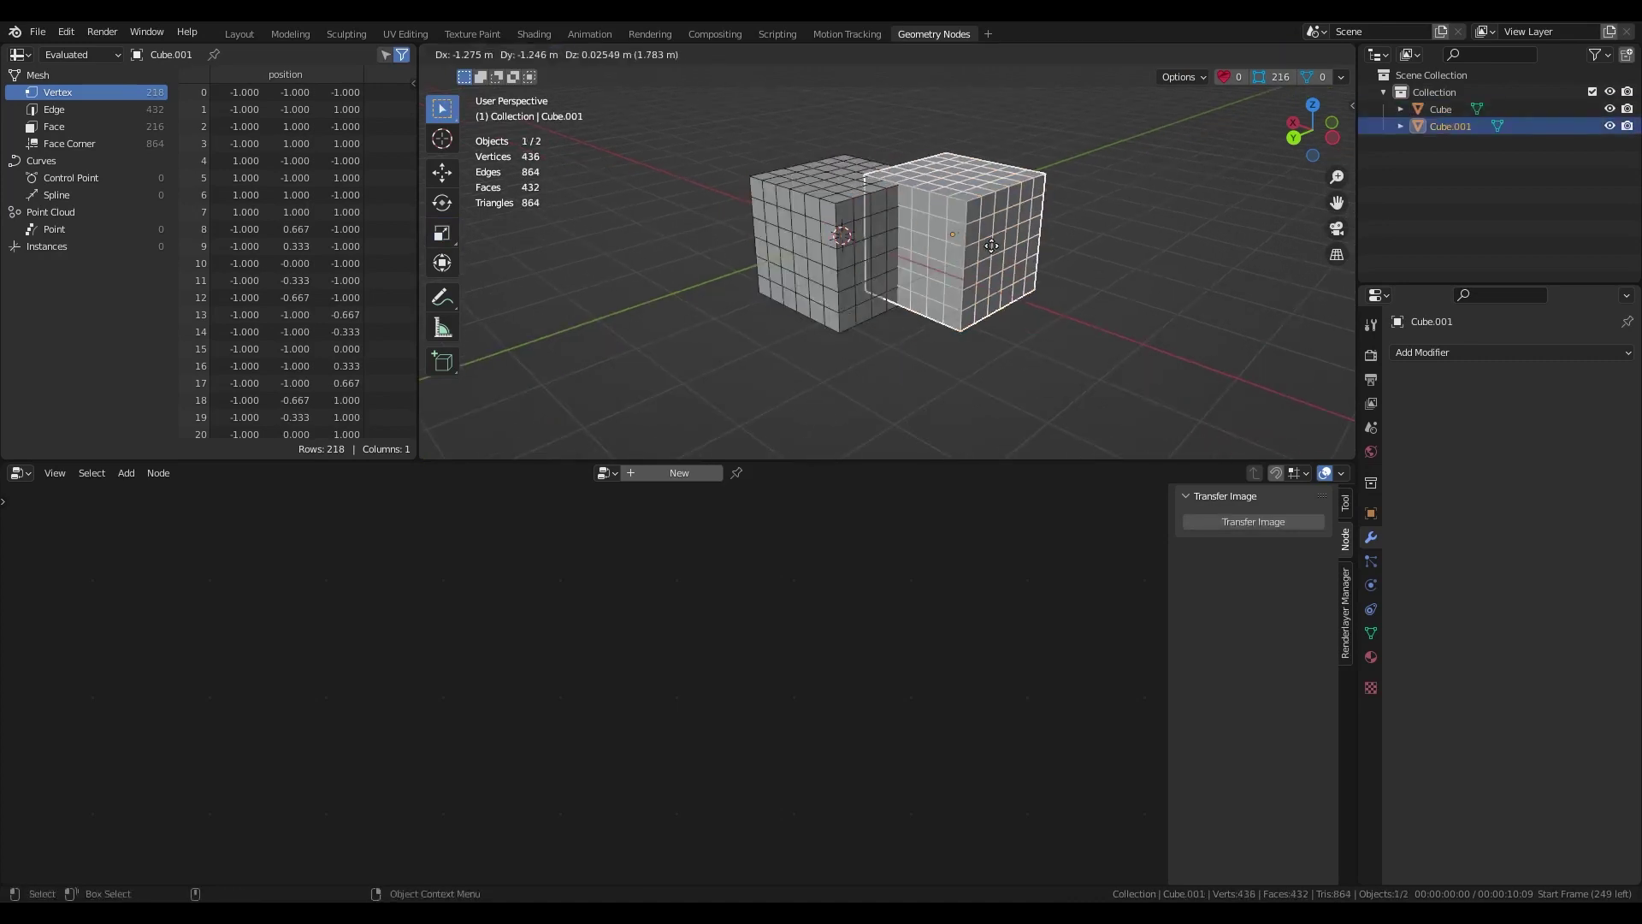
right_click(945, 235)
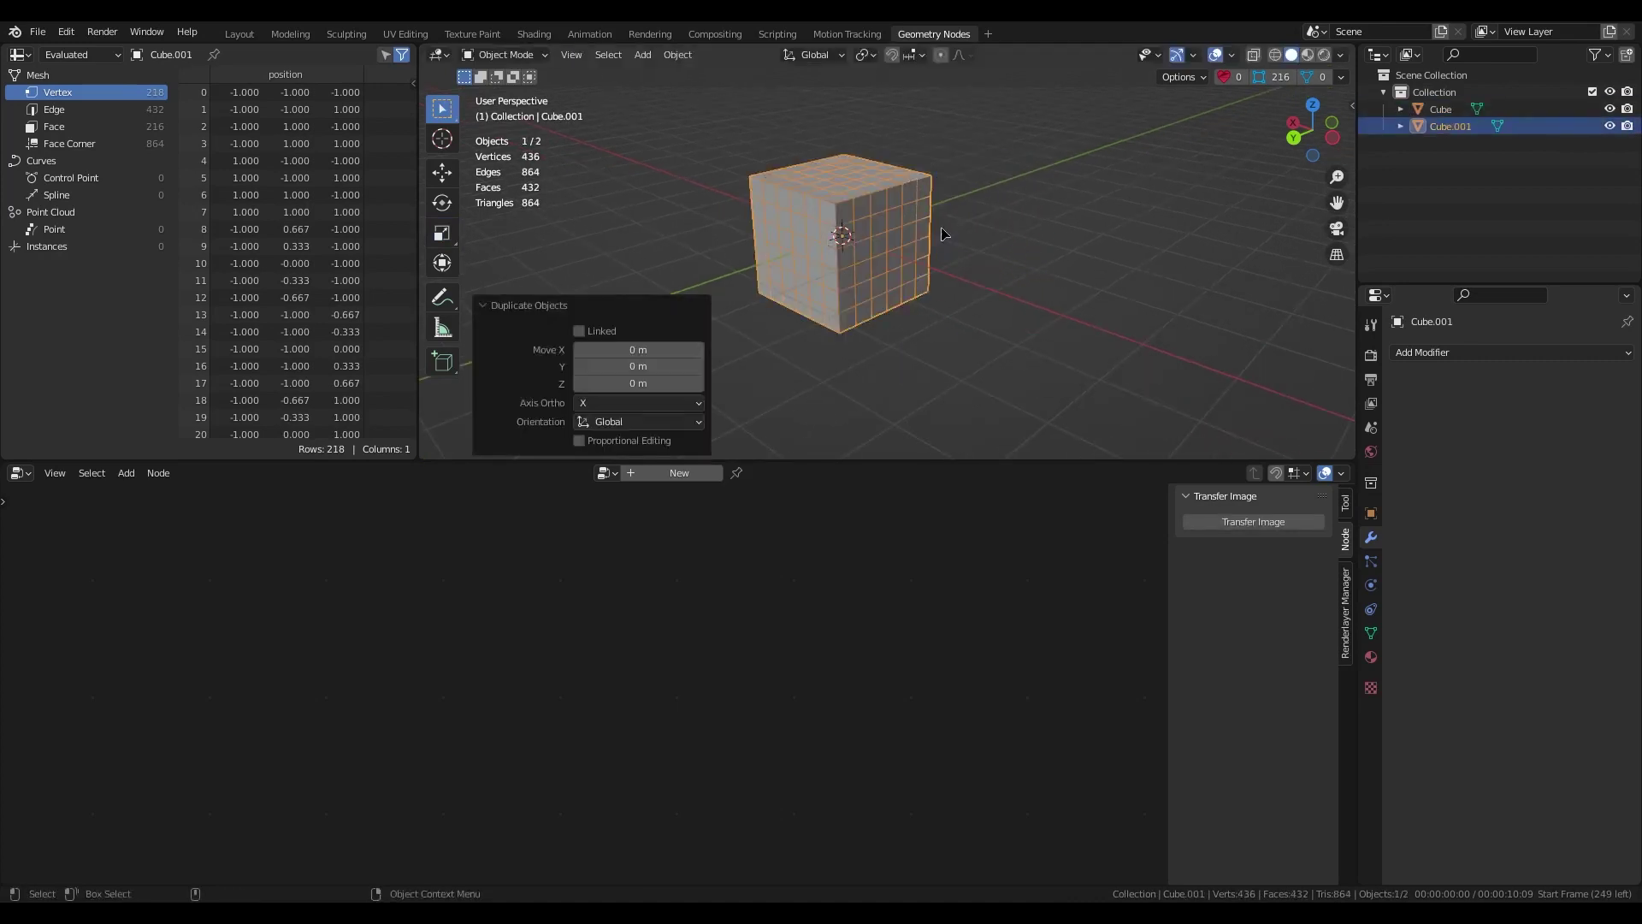
left_click(1610, 108)
Turn the entire duplicated mesh into a full sphere with the To Sphere transform.
key("Tab")
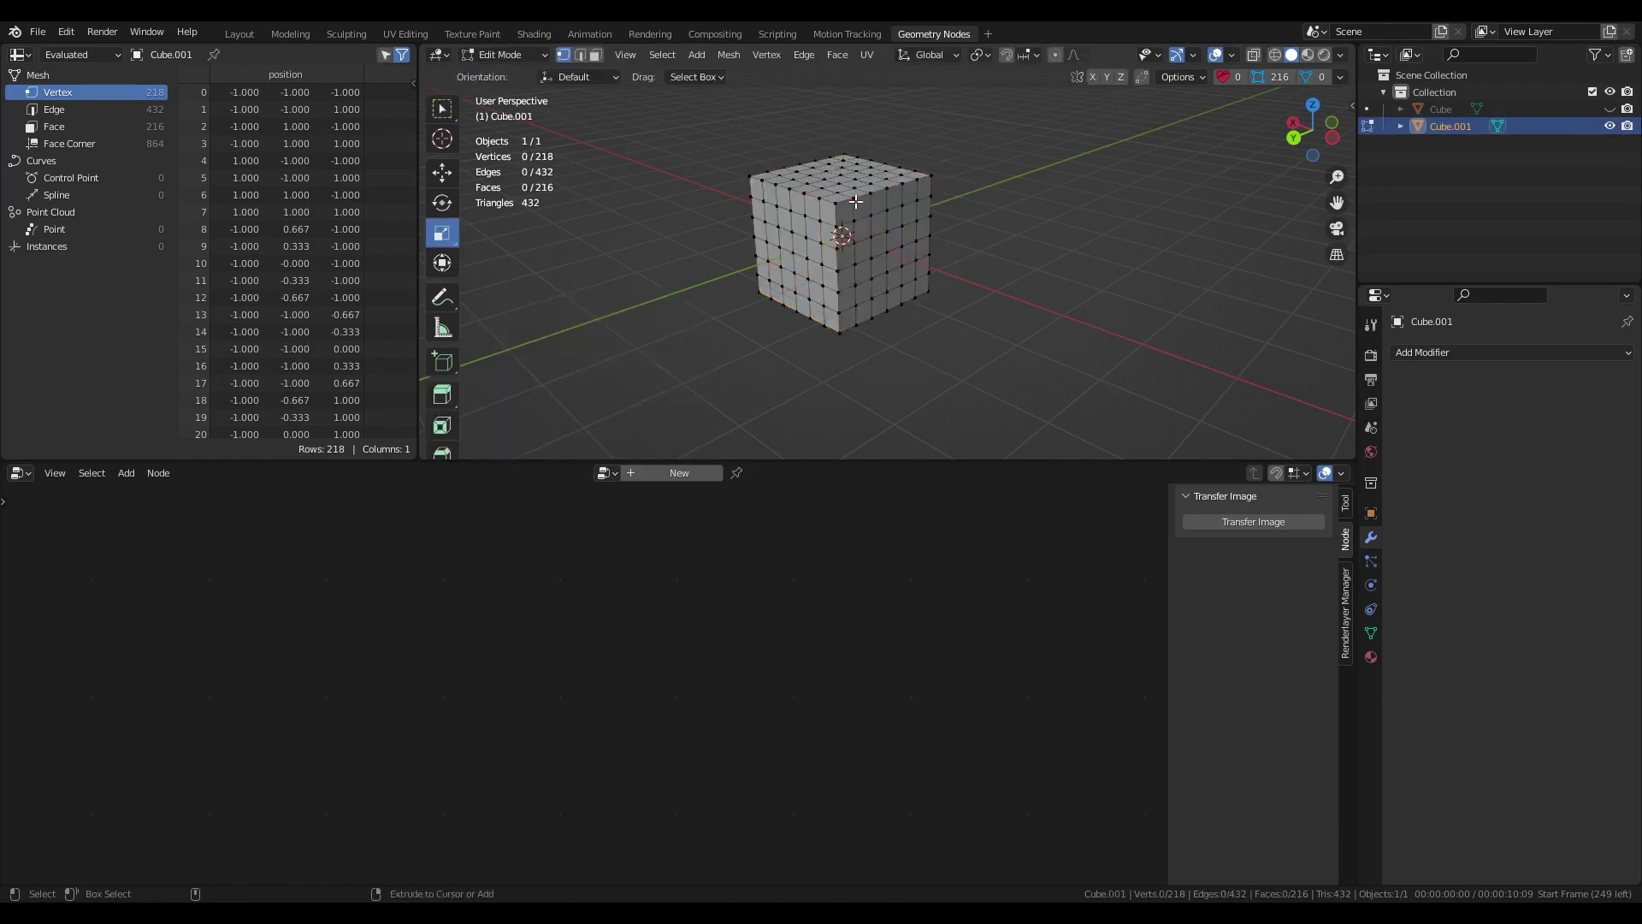
key("a")
left_click(729, 54)
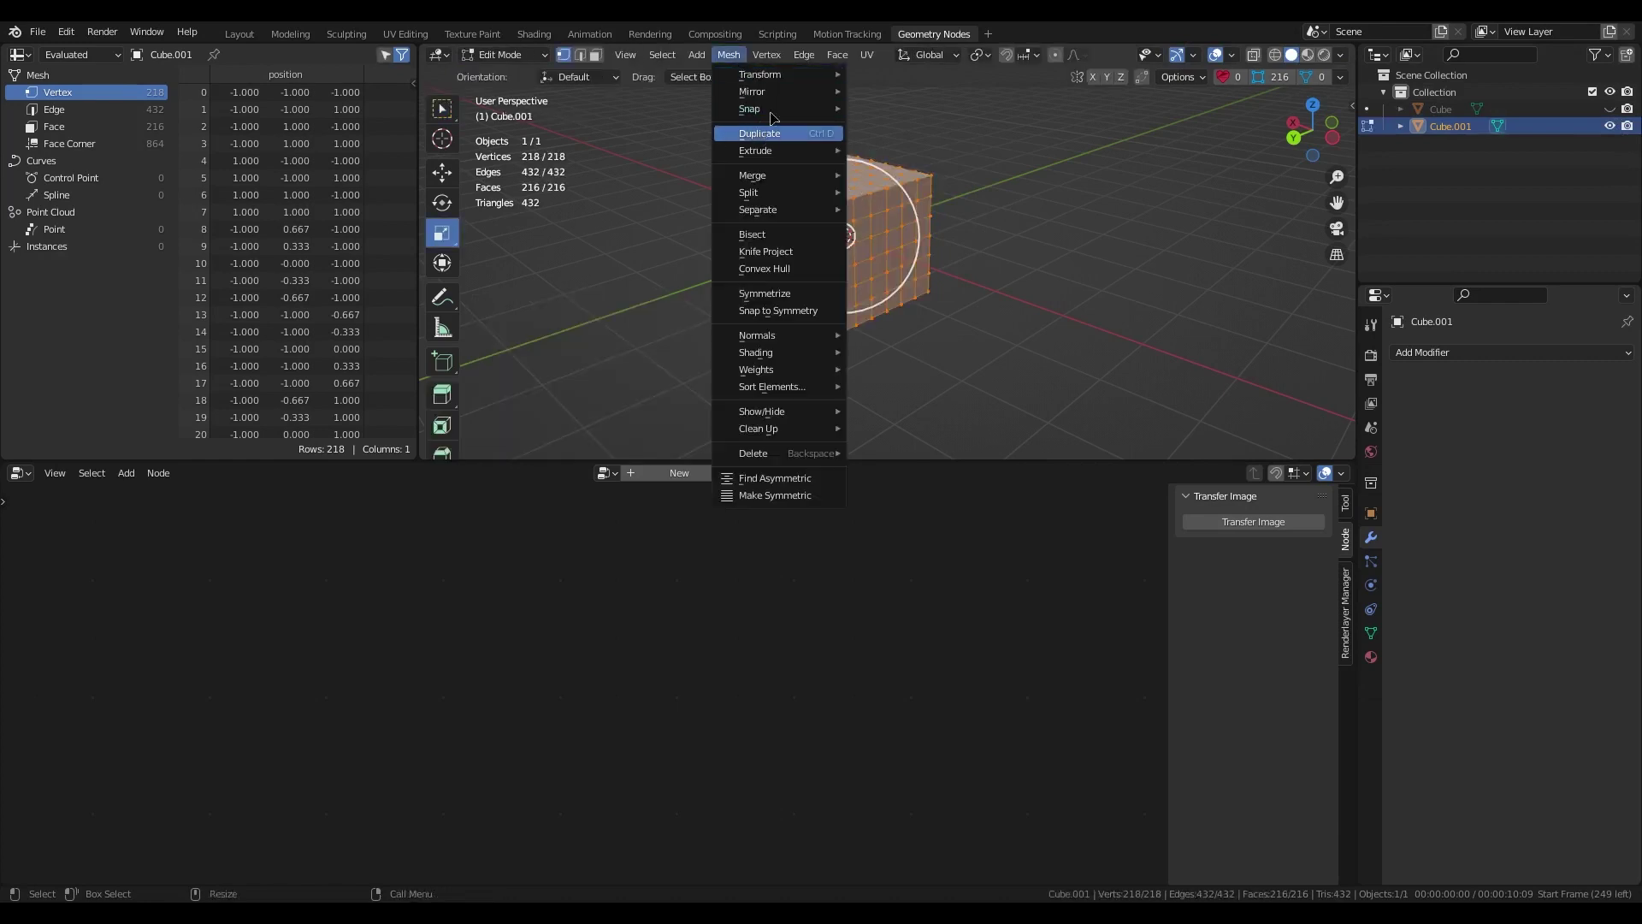
mouse_move(774, 74)
left_click(928, 139)
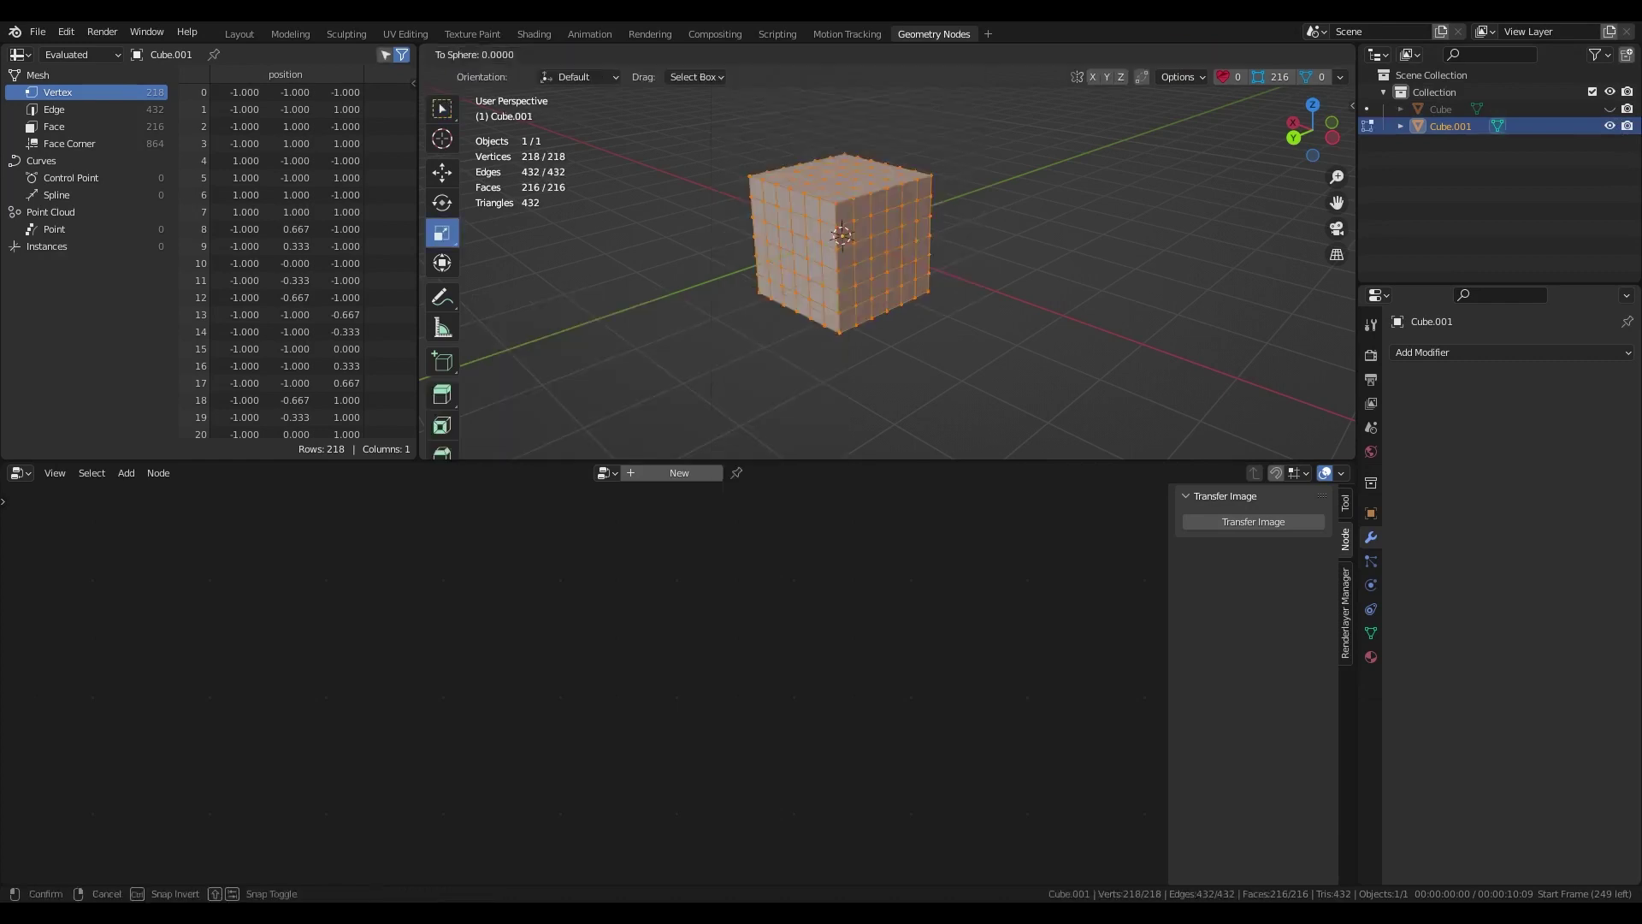
left_click(975, 160)
left_click(1117, 320)
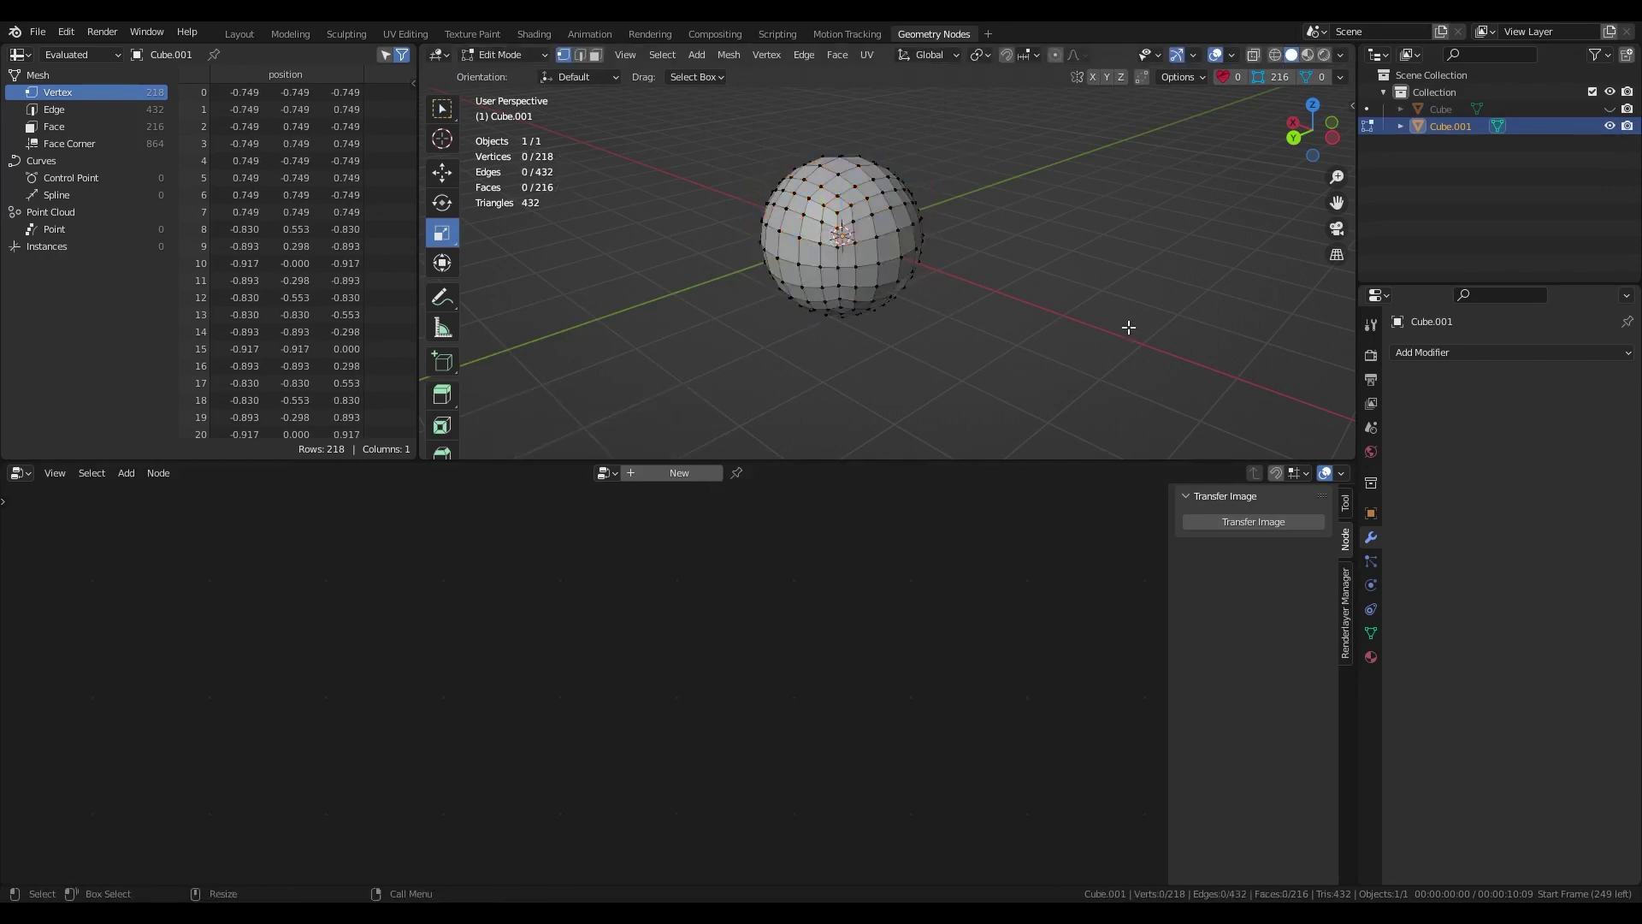
Unhide the original cube, scale the sphere mesh down to fit inside it, and check the fit with X-ray.
left_click(1610, 109)
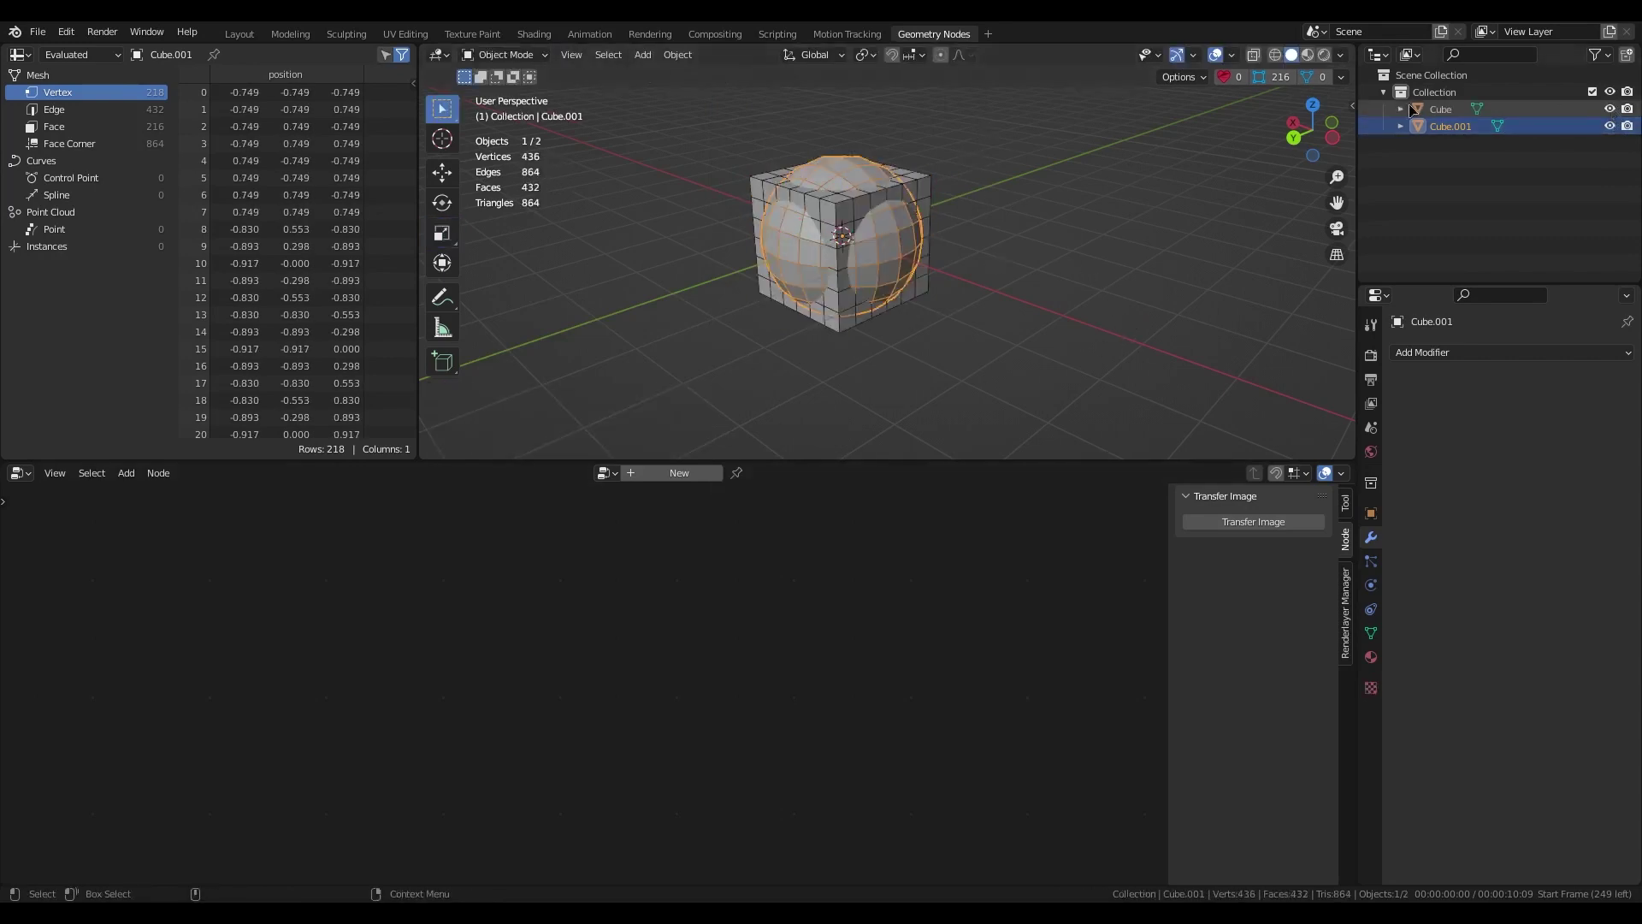
key("a")
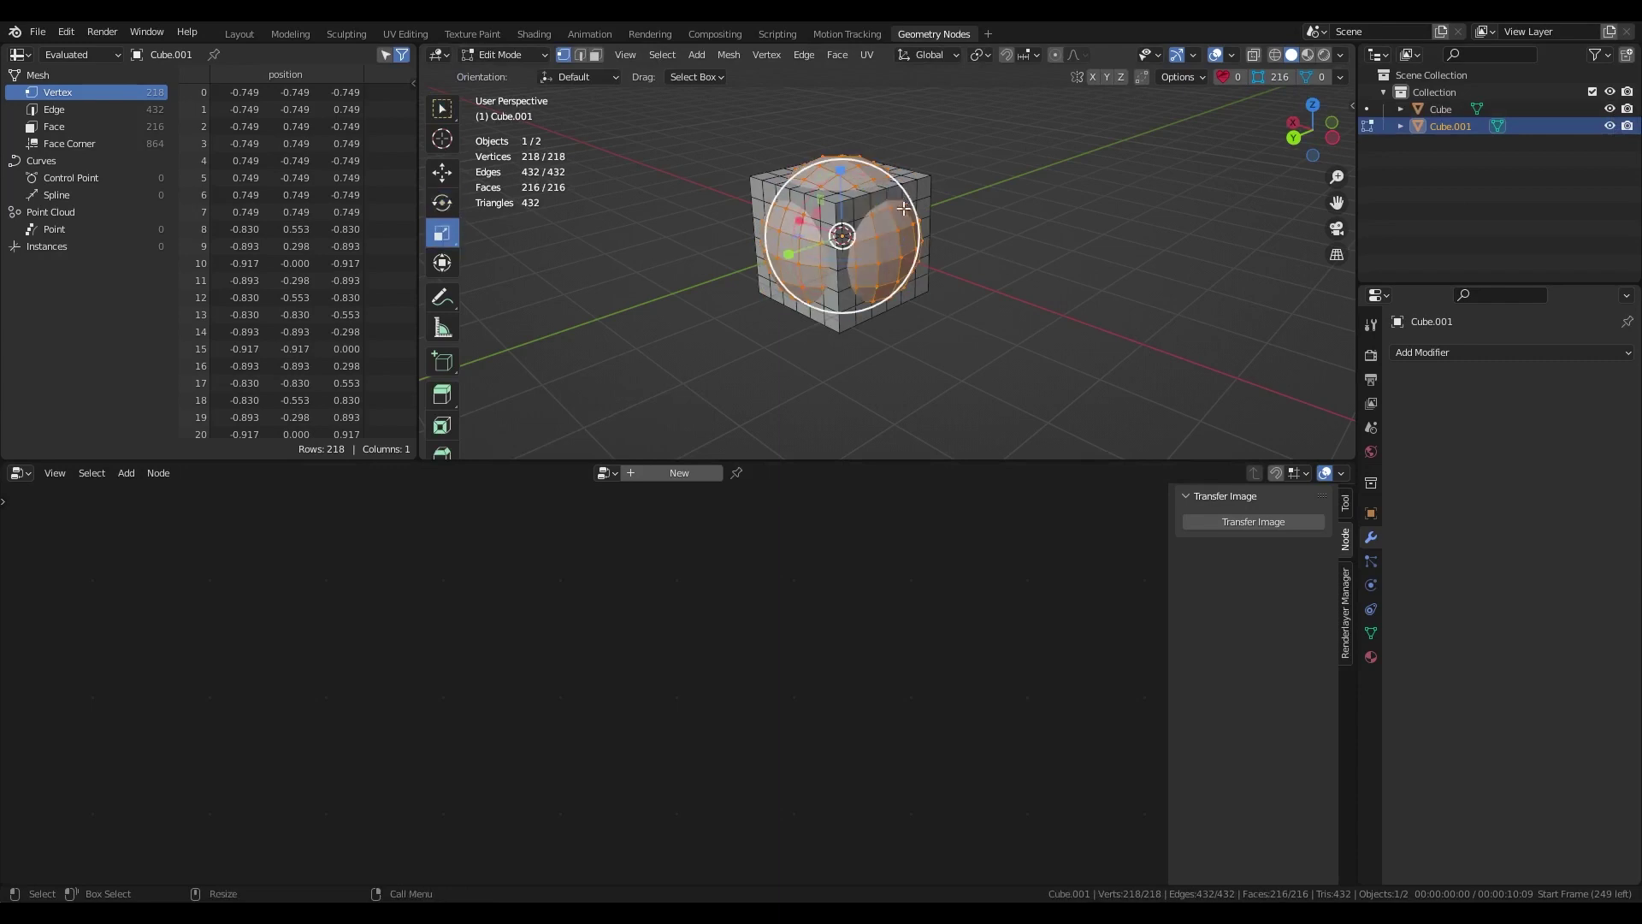
left_click_drag(908, 208, 891, 214)
key("Tab")
left_click(1099, 181)
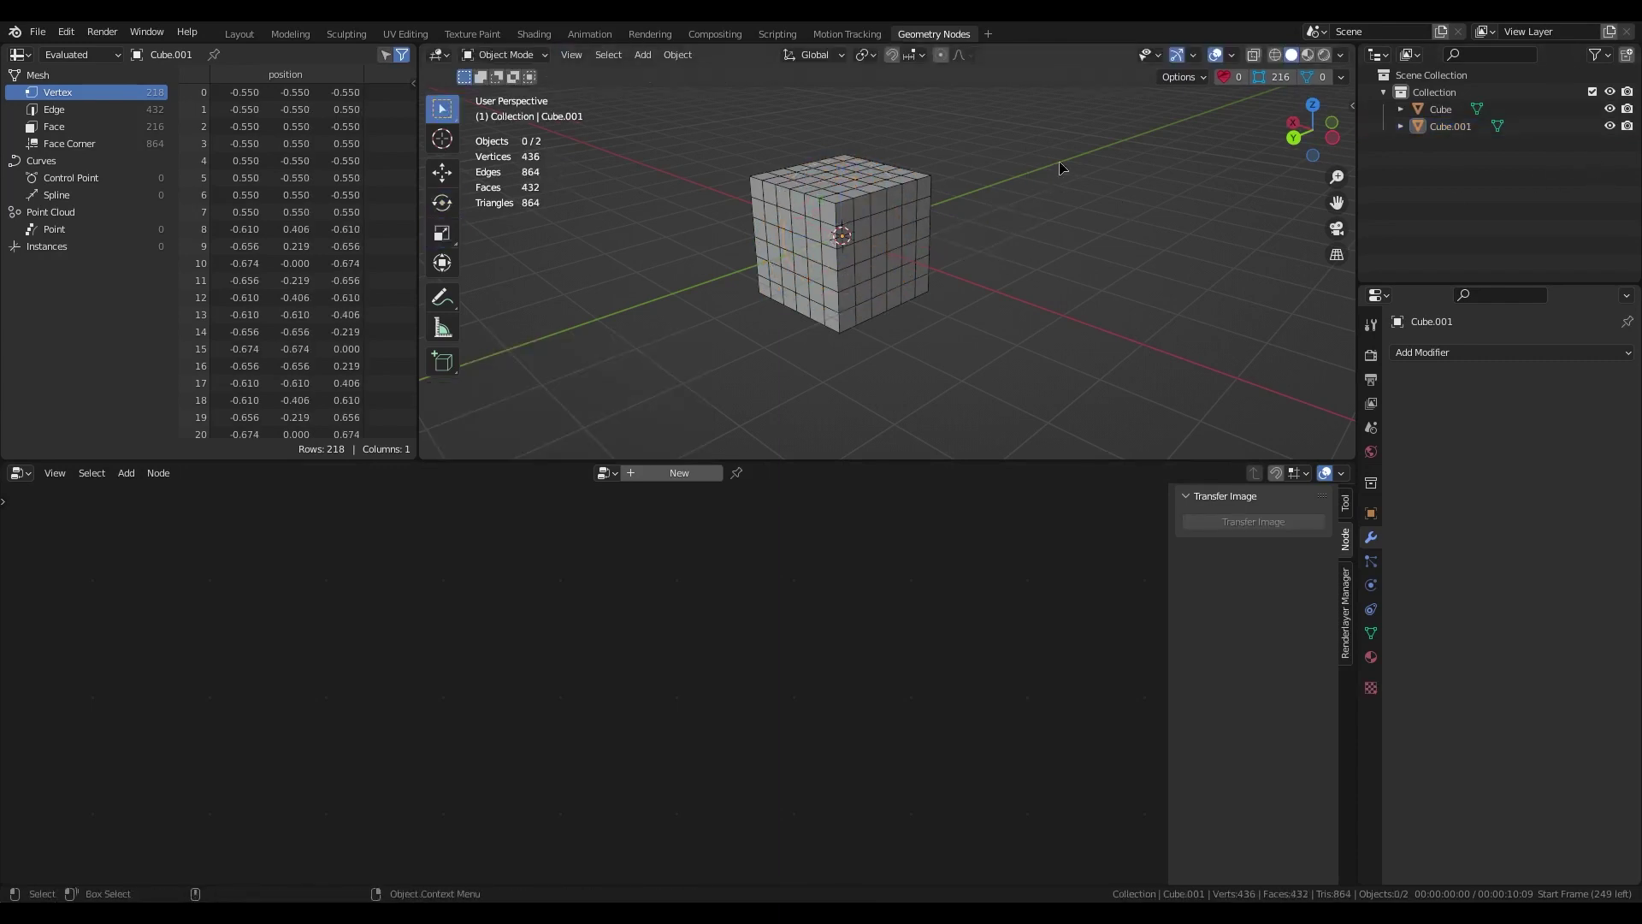
left_click(1295, 138)
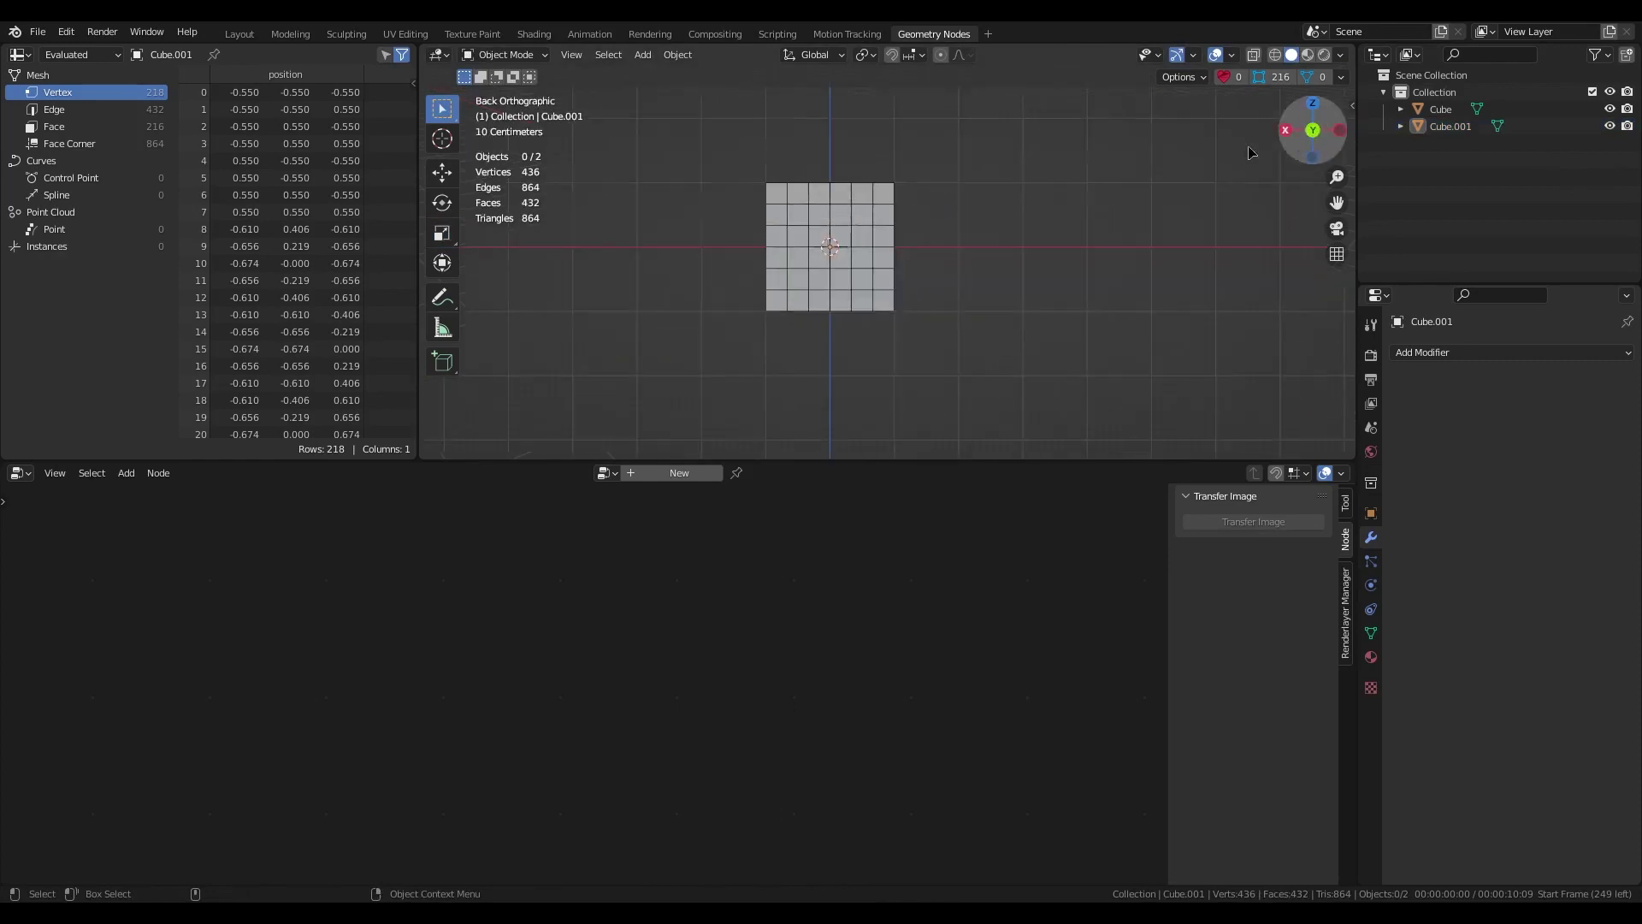
key("alt+z")
mouse_move(1019, 240)
middle_mouse_down()
mouse_move(916, 260)
mouse_move(1102, 248)
middle_mouse_up()
key("alt+z")
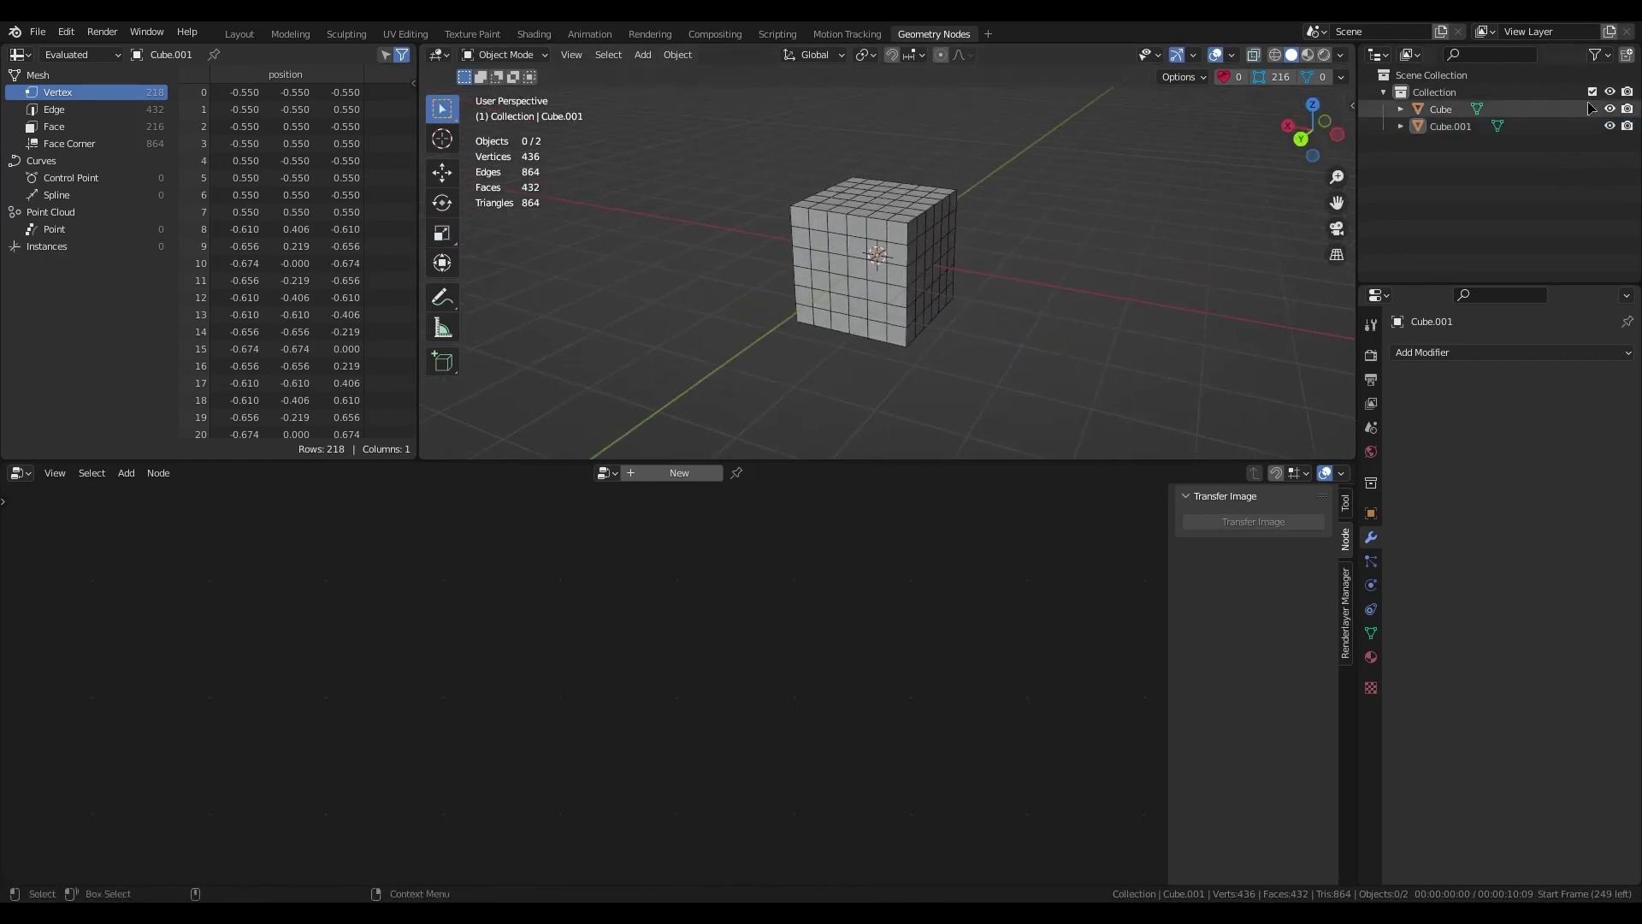
Rename the duplicated object to sphare and hide both it and the Cube in the viewport.
double_click(1452, 126)
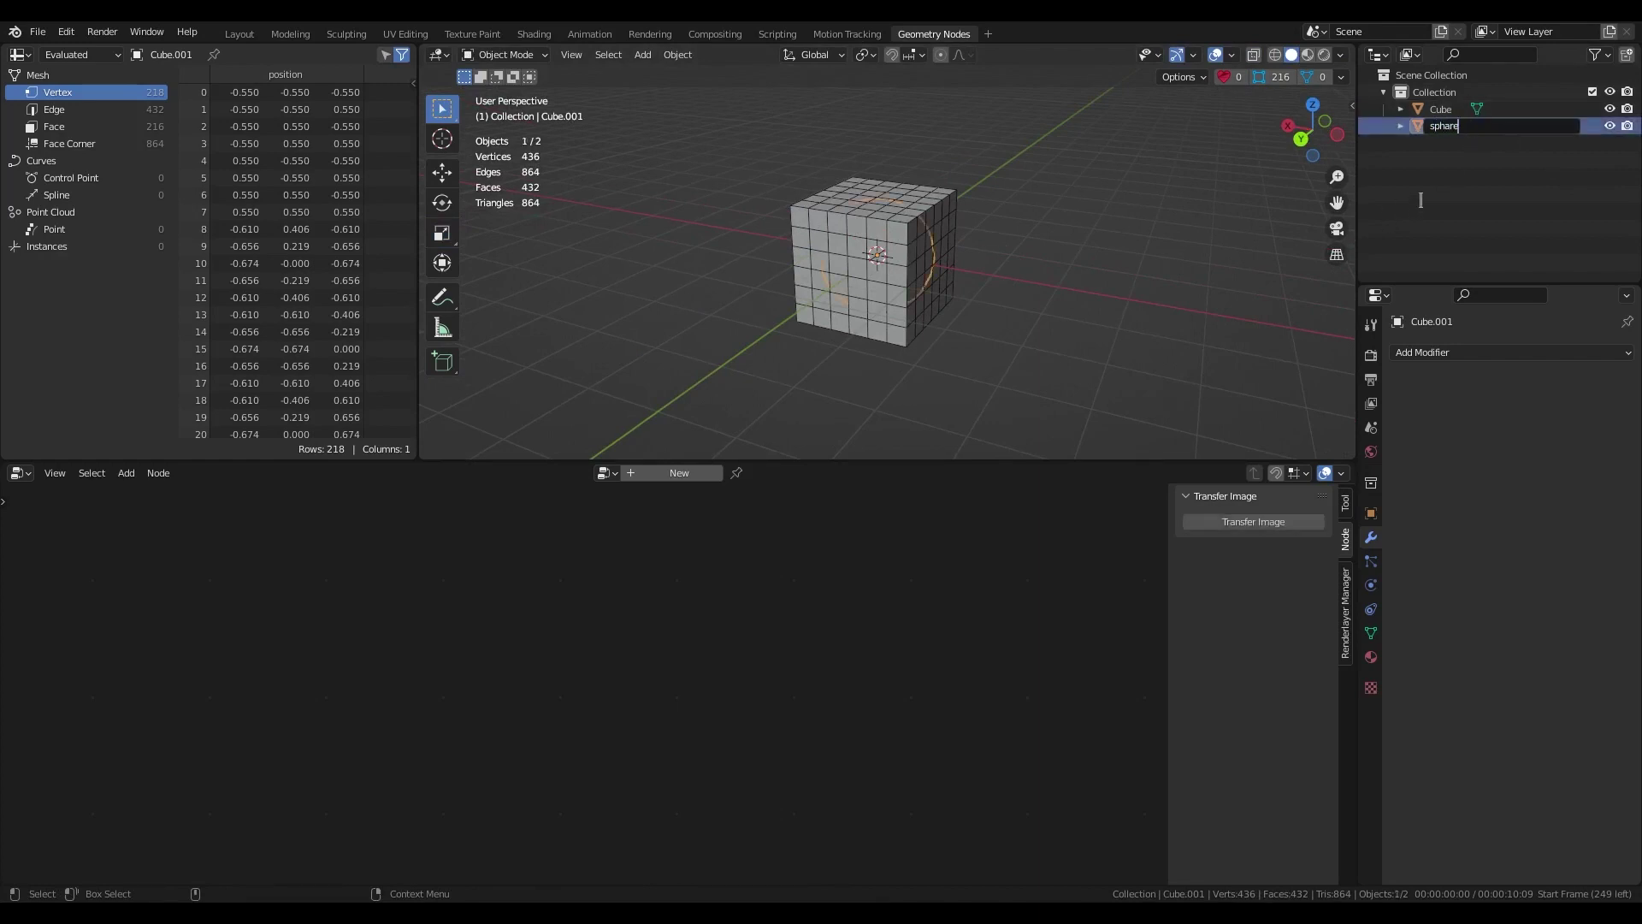
key("Return")
left_click_drag(1609, 109, 1609, 125)
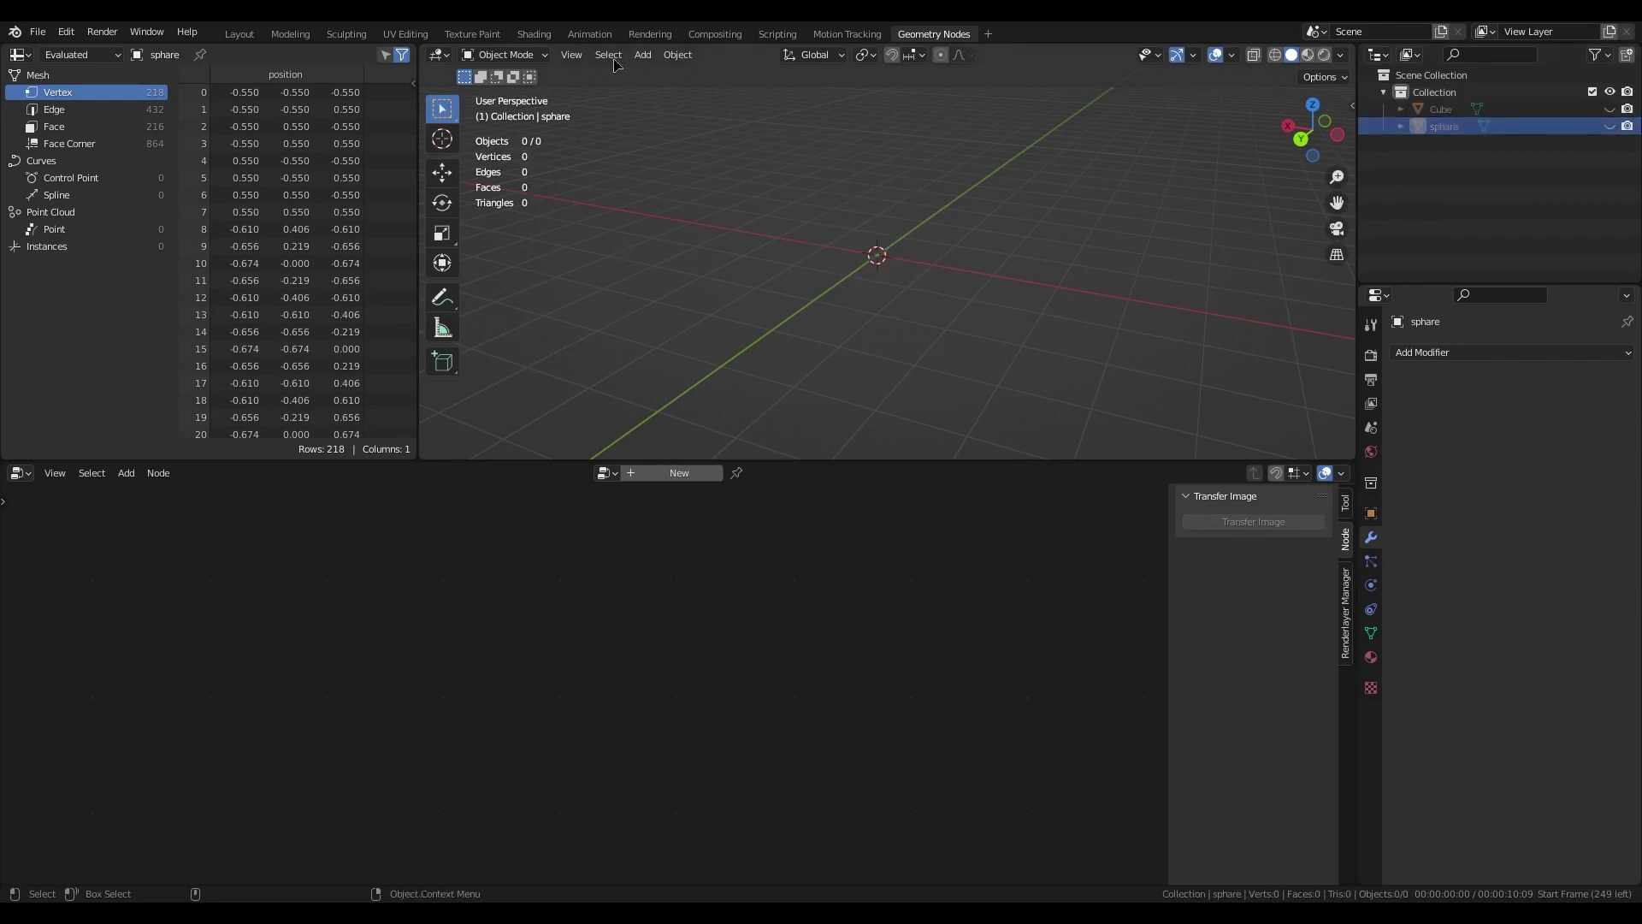
Add a plane mesh and create a new geometry node tree on it.
left_click(643, 54)
mouse_move(713, 75)
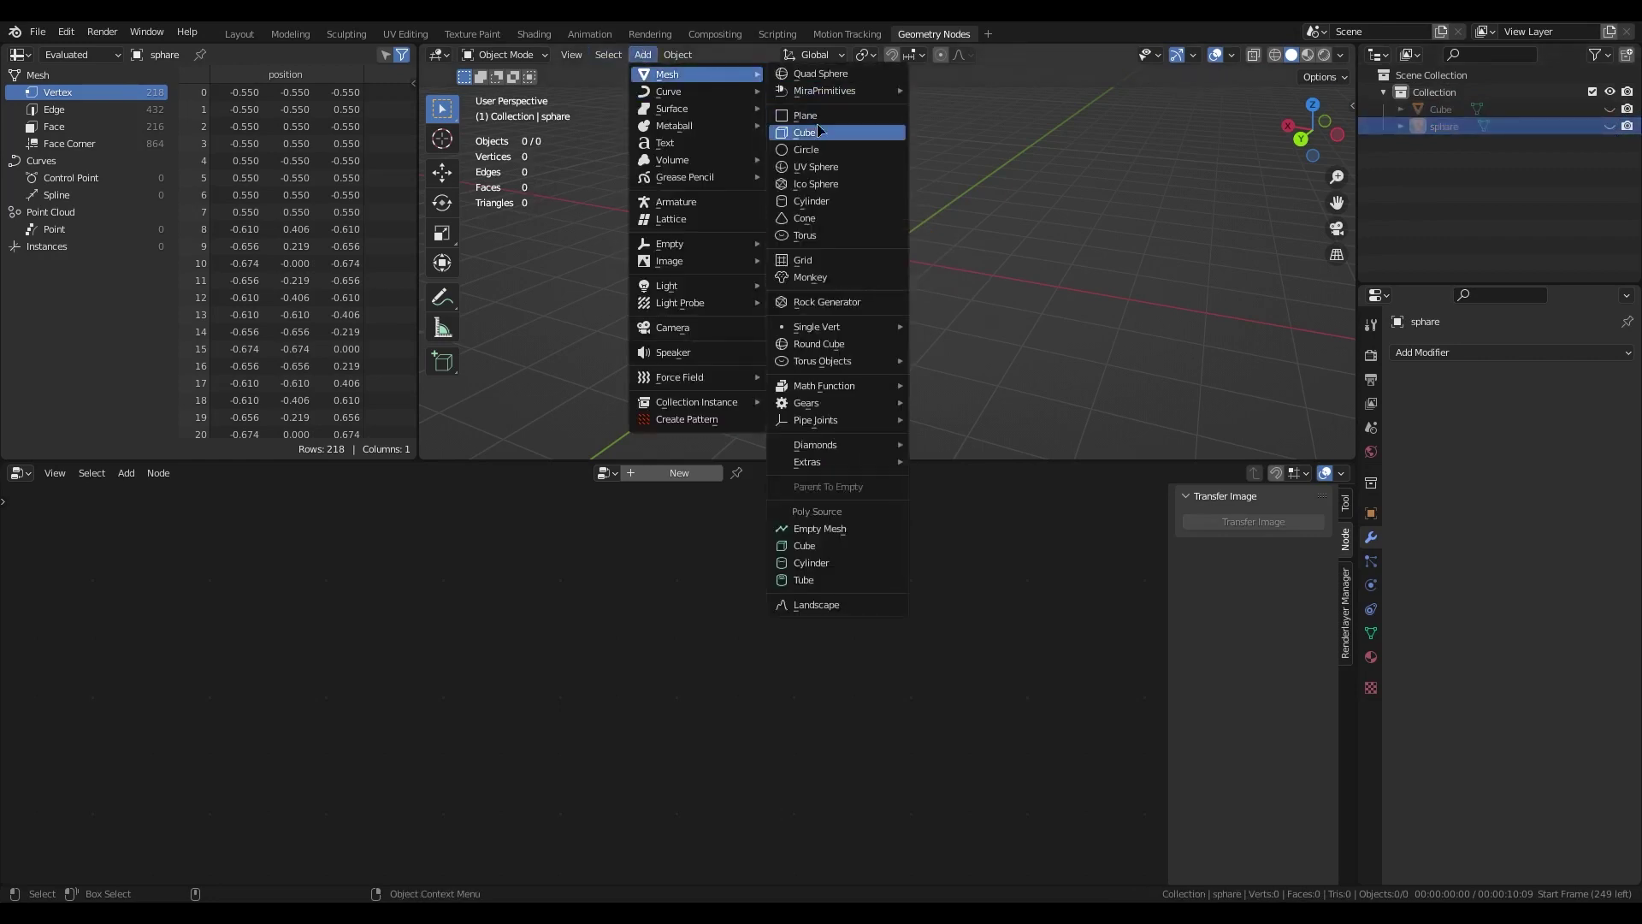
left_click(812, 116)
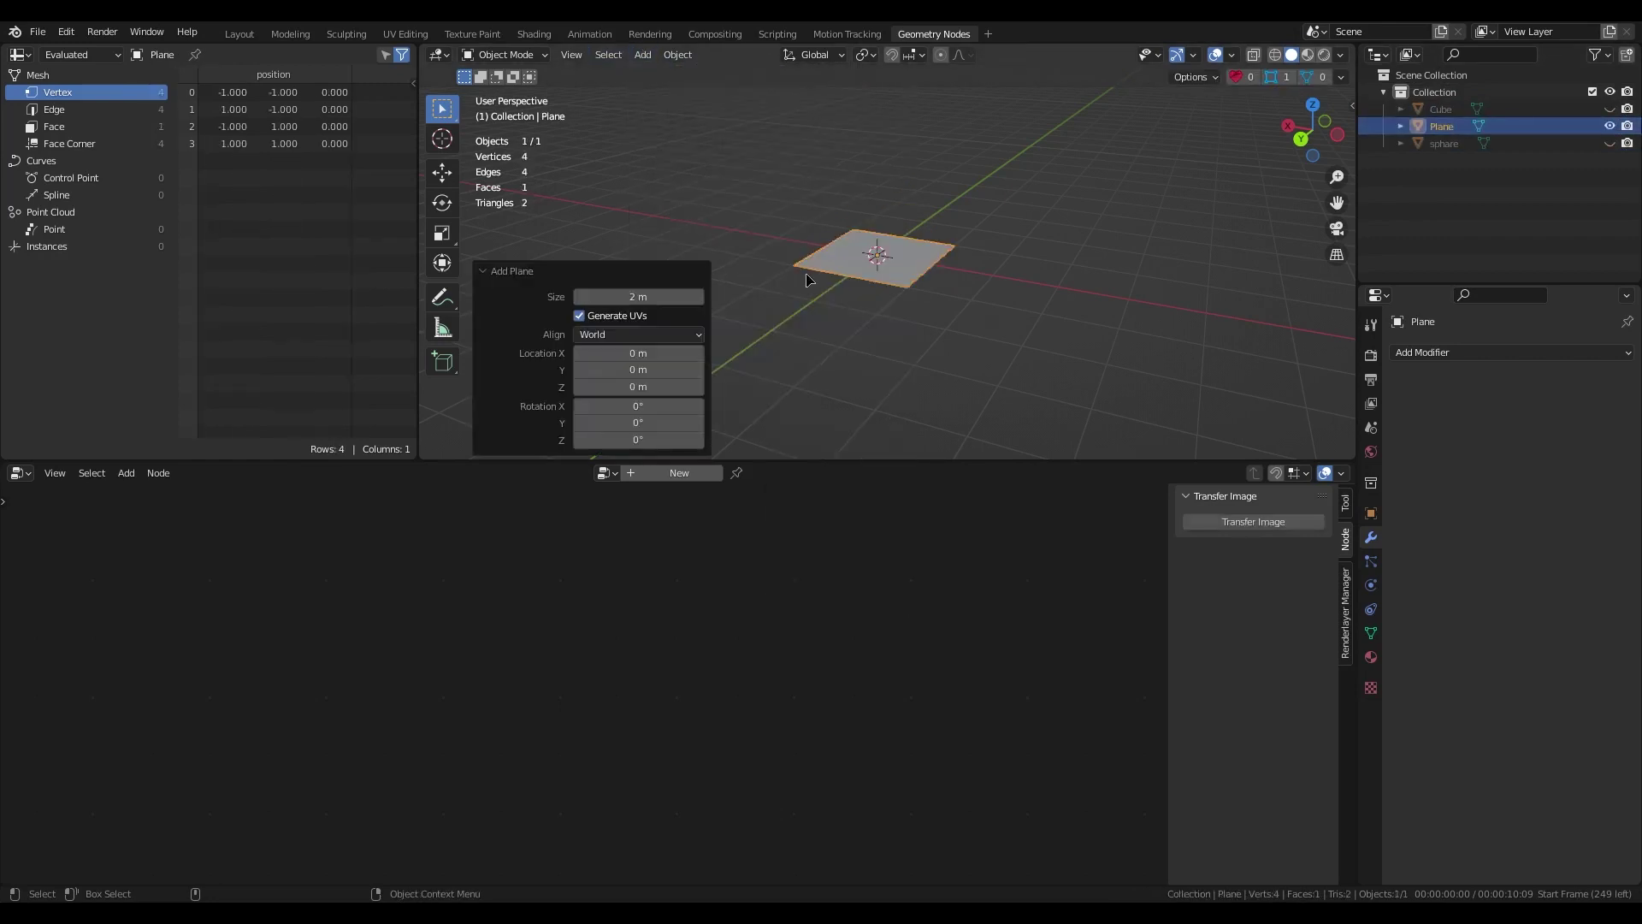
left_click(679, 472)
middle_click_drag(667, 657, 820, 646, "ctrl")
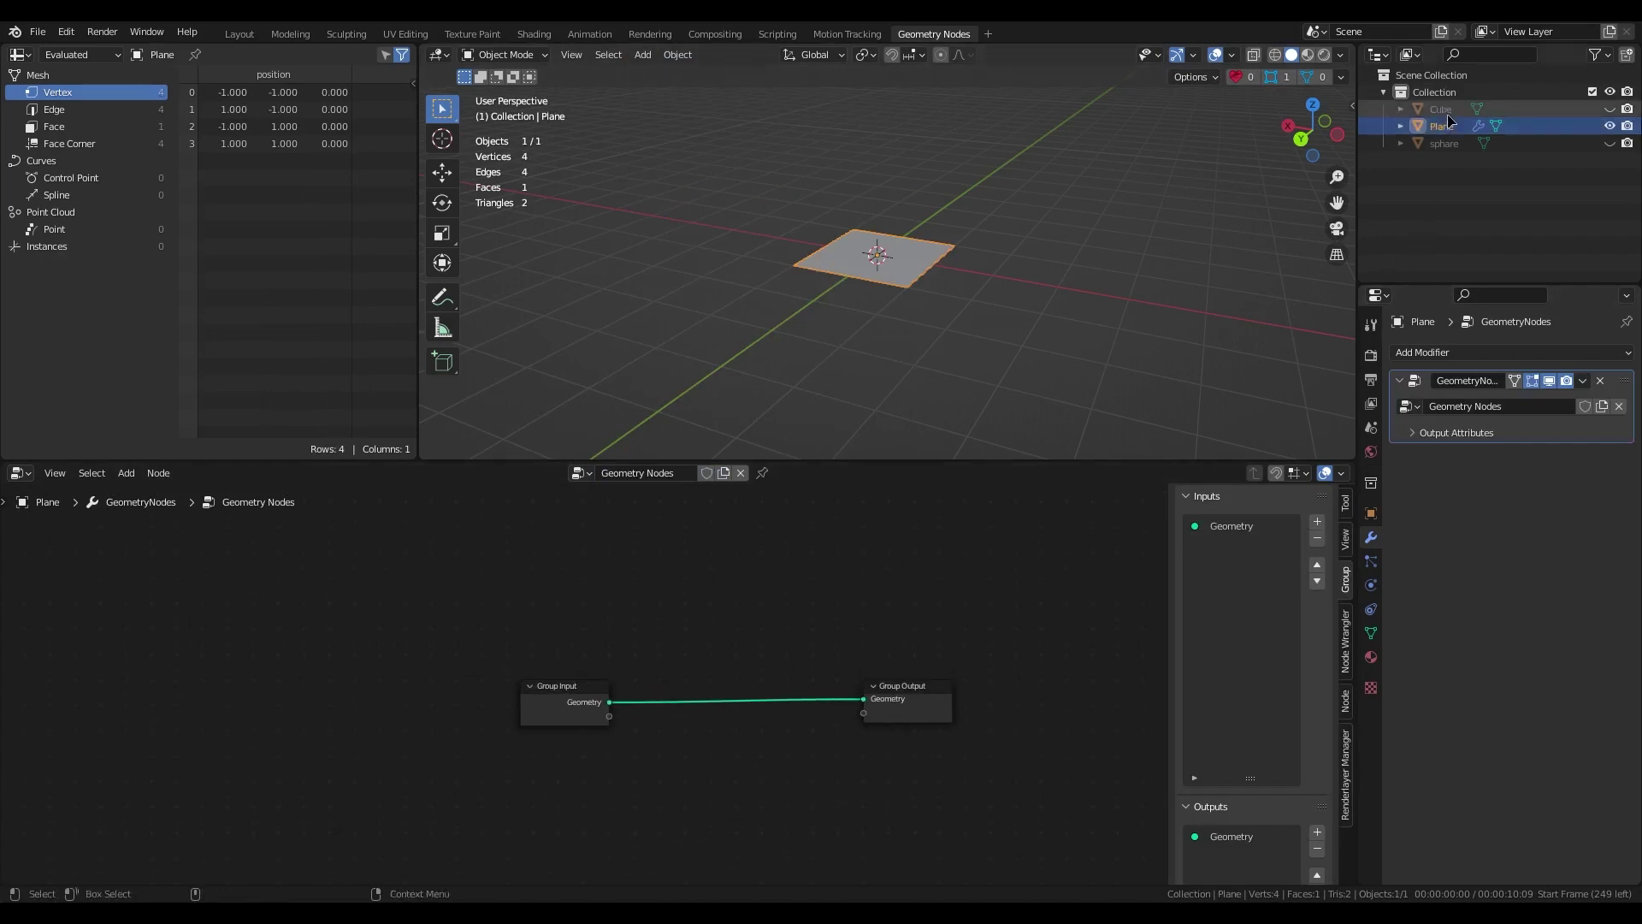
Bring the Cube and sphare objects into the node tree as two Object Info nodes.
left_click_drag(1442, 109, 566, 541)
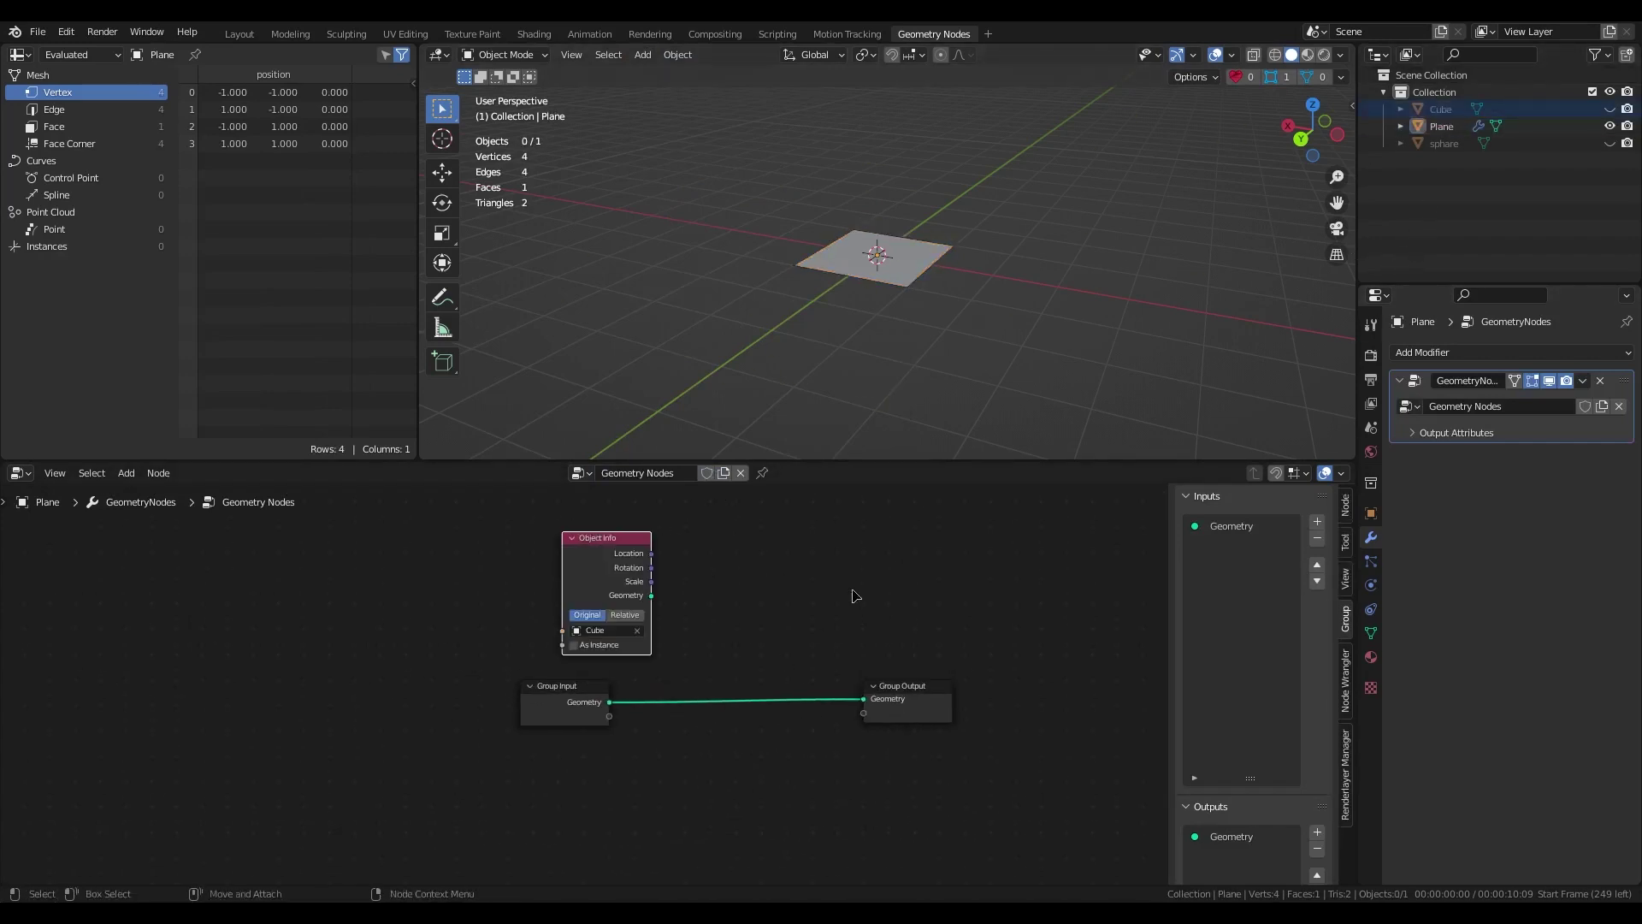
middle_click_drag(715, 582, 704, 704)
left_click_drag(622, 655, 609, 527)
left_click_drag(1444, 143, 595, 670)
middle_click_drag(975, 874, 943, 785)
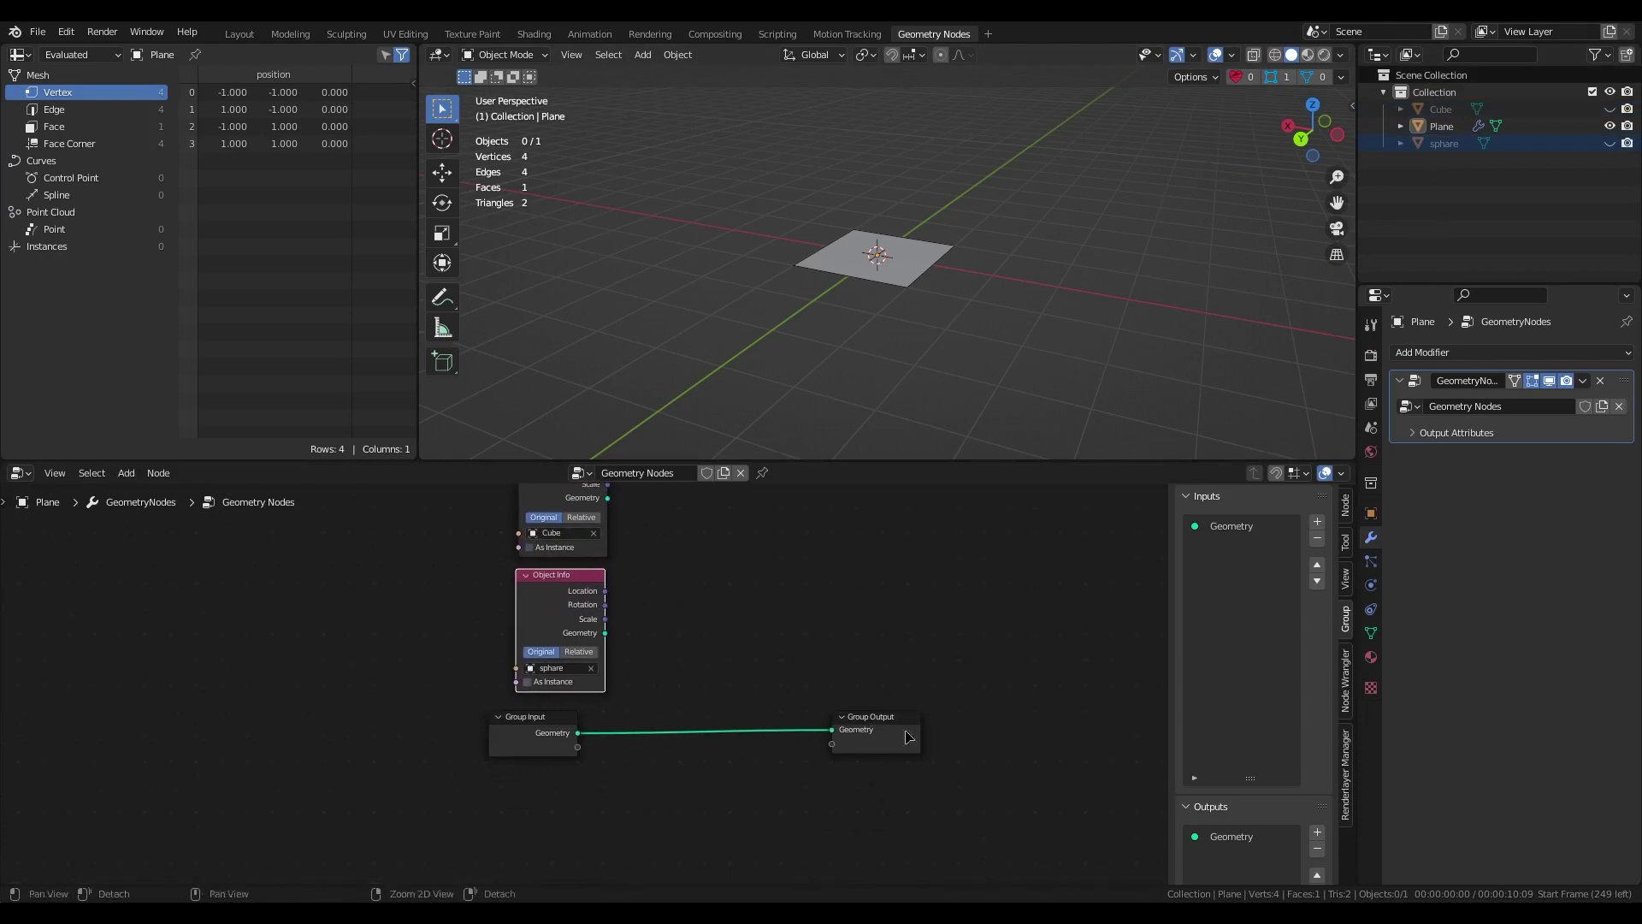
Move the Group Input and Group Output nodes down and apart, leaving room for more nodes between them.
left_click_drag(955, 814, 464, 700)
left_click_drag(546, 743, 544, 800)
left_click(887, 714)
left_click_drag(918, 768, 1127, 751)
middle_click_drag(961, 598, 872, 704)
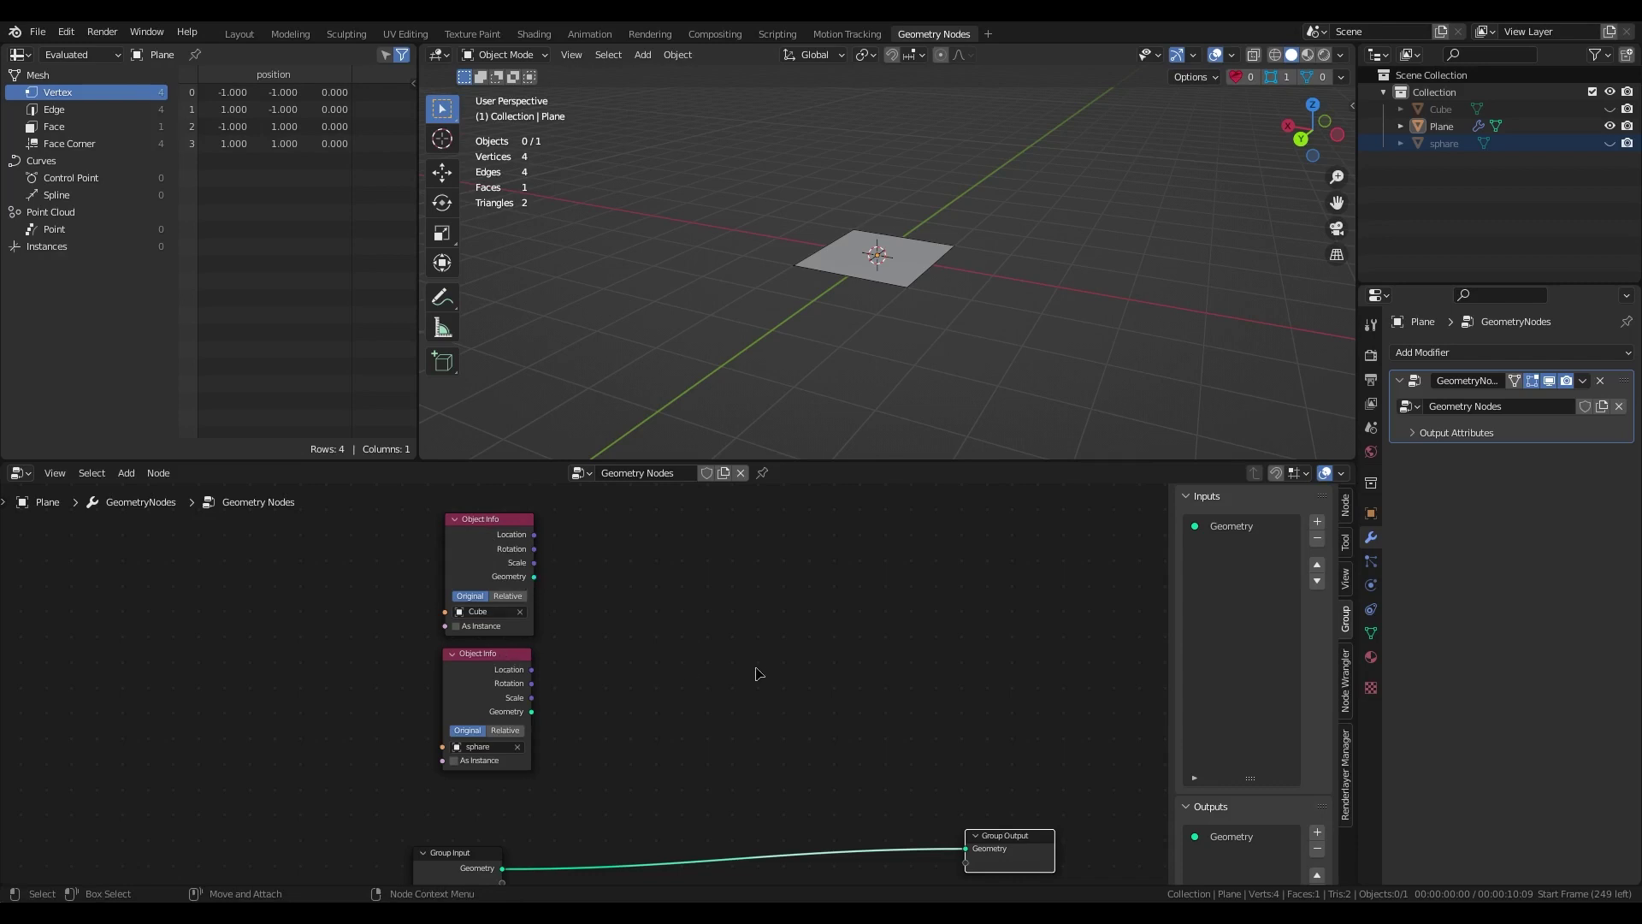
Add a Capture Attribute node and feed it the Geometry output of the Cube's Object Info node.
scroll(719, 676, "up", 2)
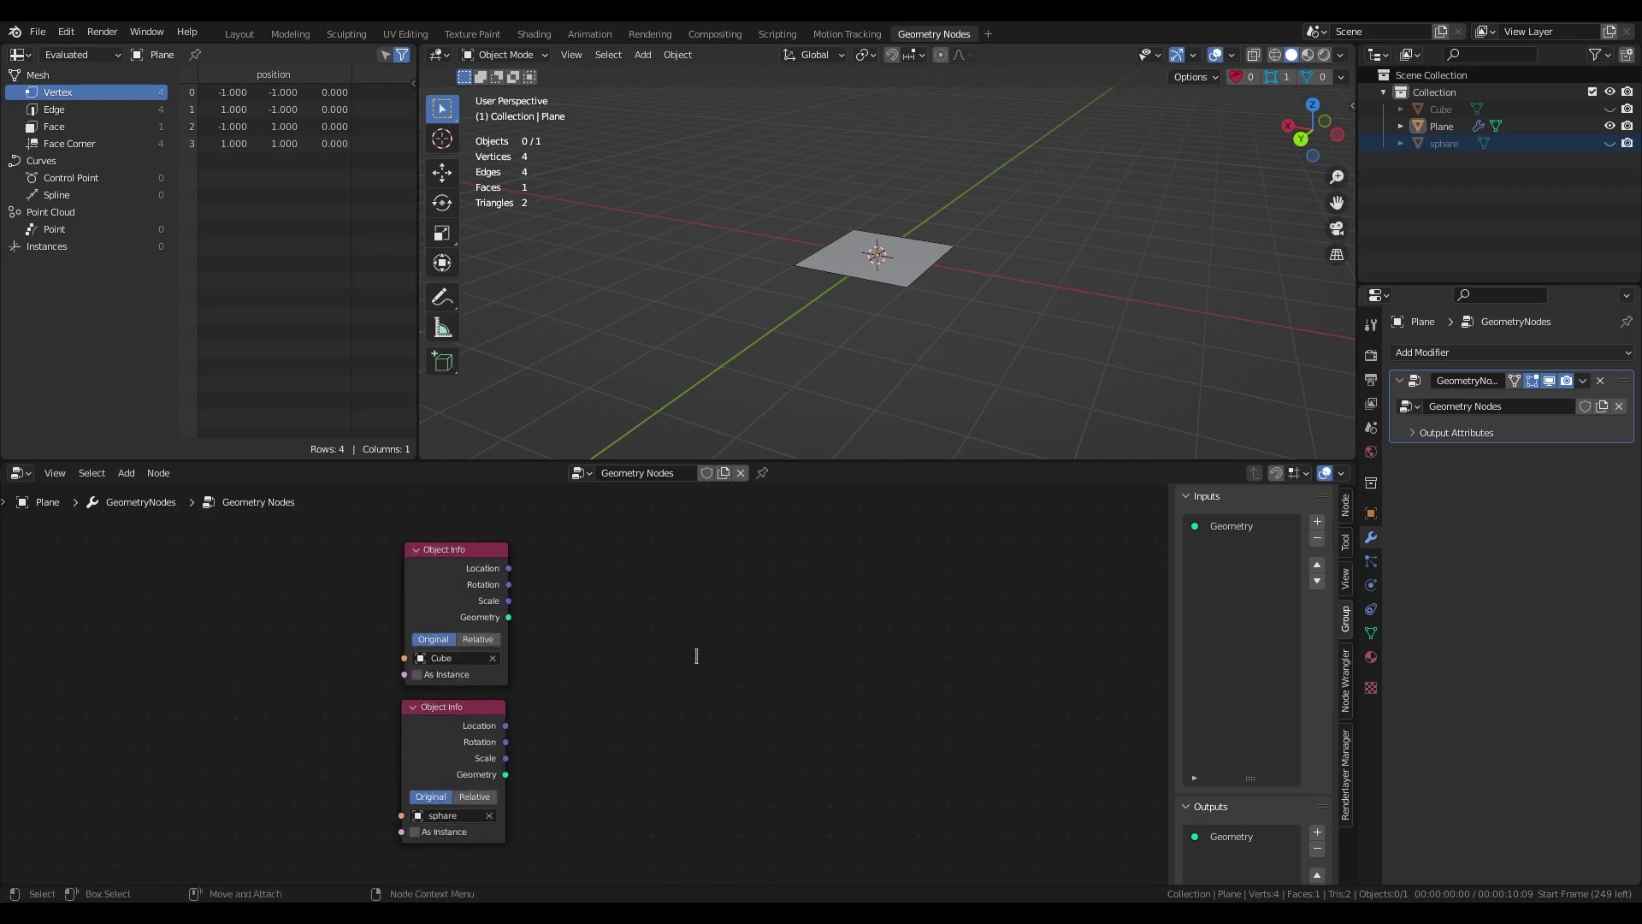
key("shift+a")
key("s")
type("cap")
left_click(746, 687)
left_click(716, 621)
left_click_drag(508, 617, 637, 666)
left_click_drag(732, 579, 876, 569)
Add a Position node, set Capture Attribute's data type to Vector, and connect Position to its Value input.
left_click(557, 730)
key("shift+a")
type("spos")
left_click(569, 725)
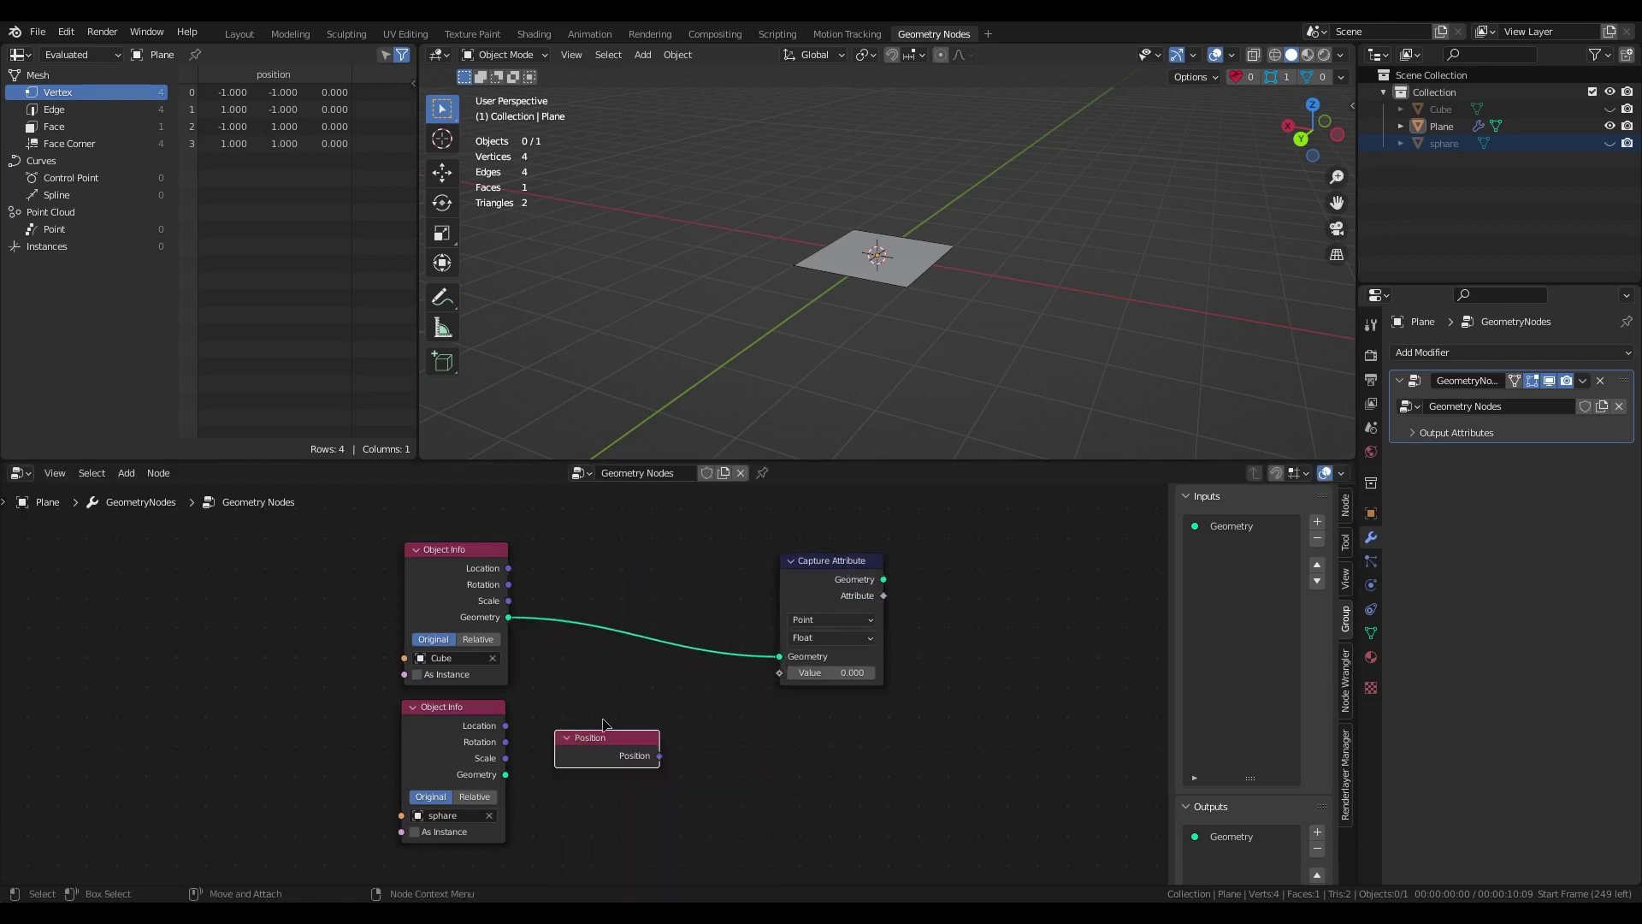
left_click(822, 637)
left_click(826, 688)
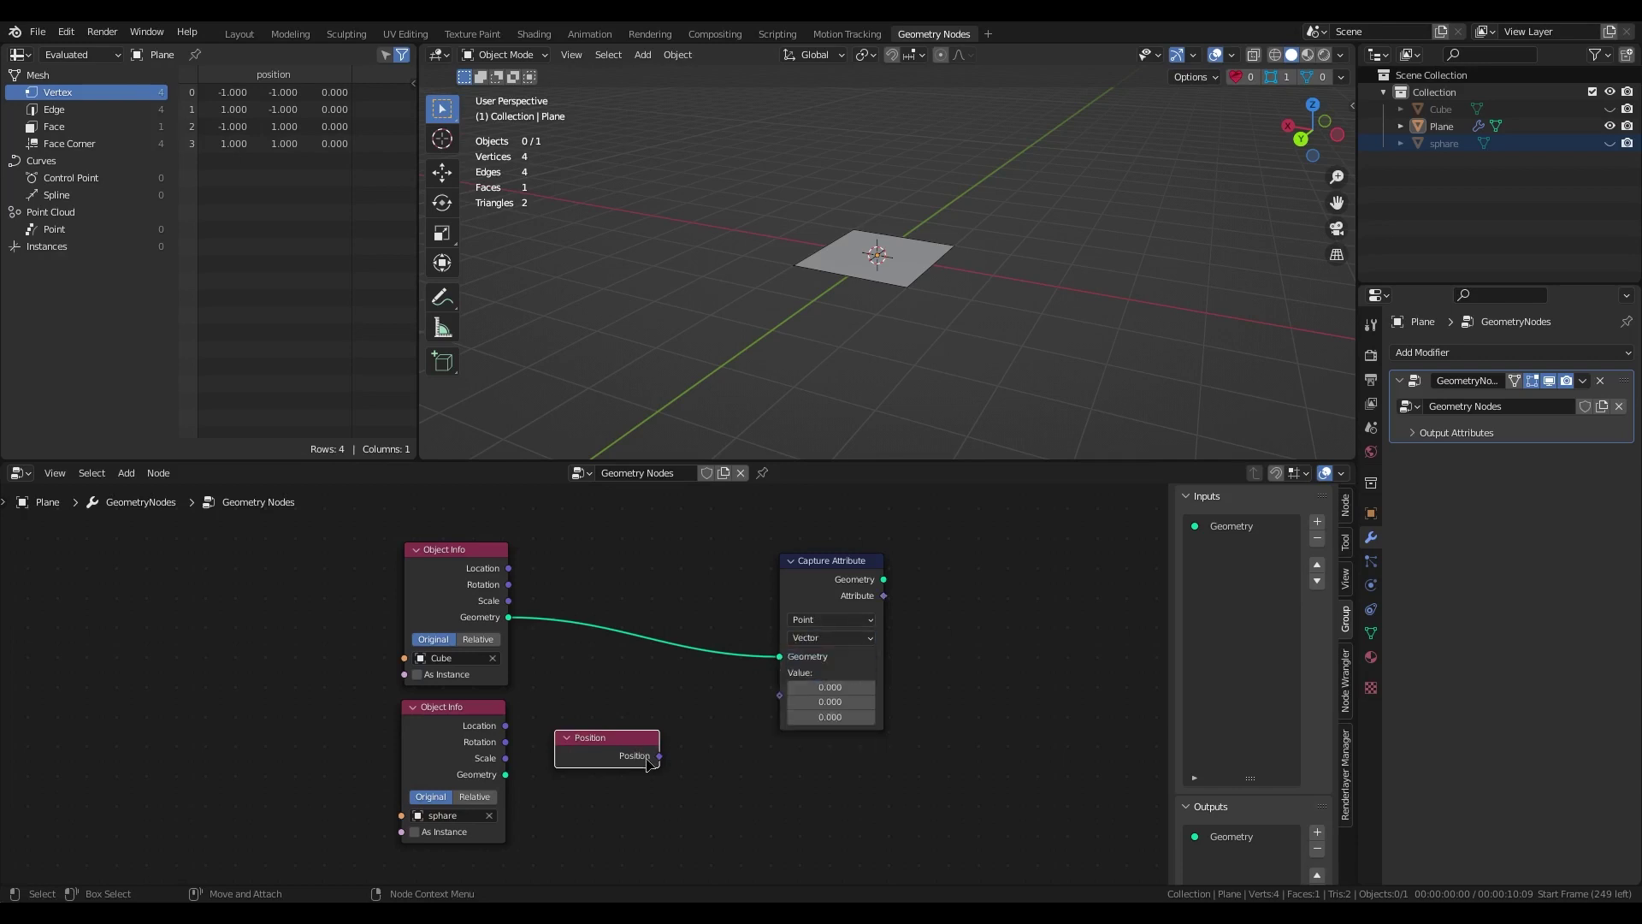
left_click_drag(658, 755, 780, 672)
left_click_drag(594, 749, 607, 686)
Move the sphare Object Info node down and reposition the Group Output node to make room.
middle_click_drag(673, 709, 594, 598)
left_click_drag(1026, 824, 1095, 846)
left_click_drag(405, 601, 402, 647)
middle_click_drag(562, 658, 556, 687)
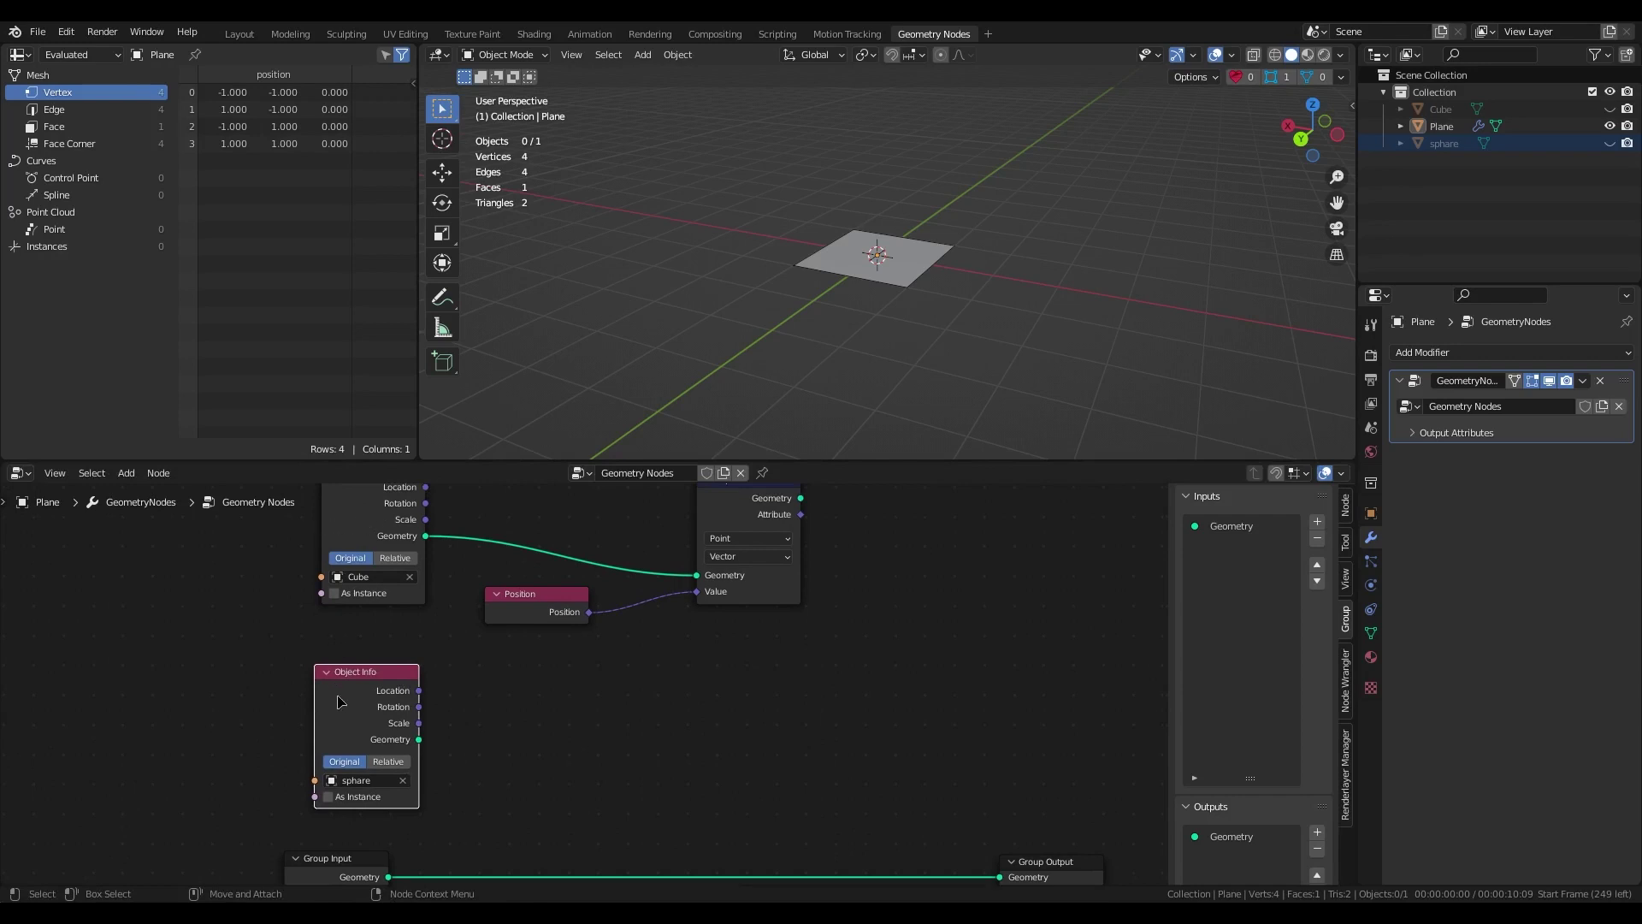
left_click(649, 709)
key("shift+a")
key("s")
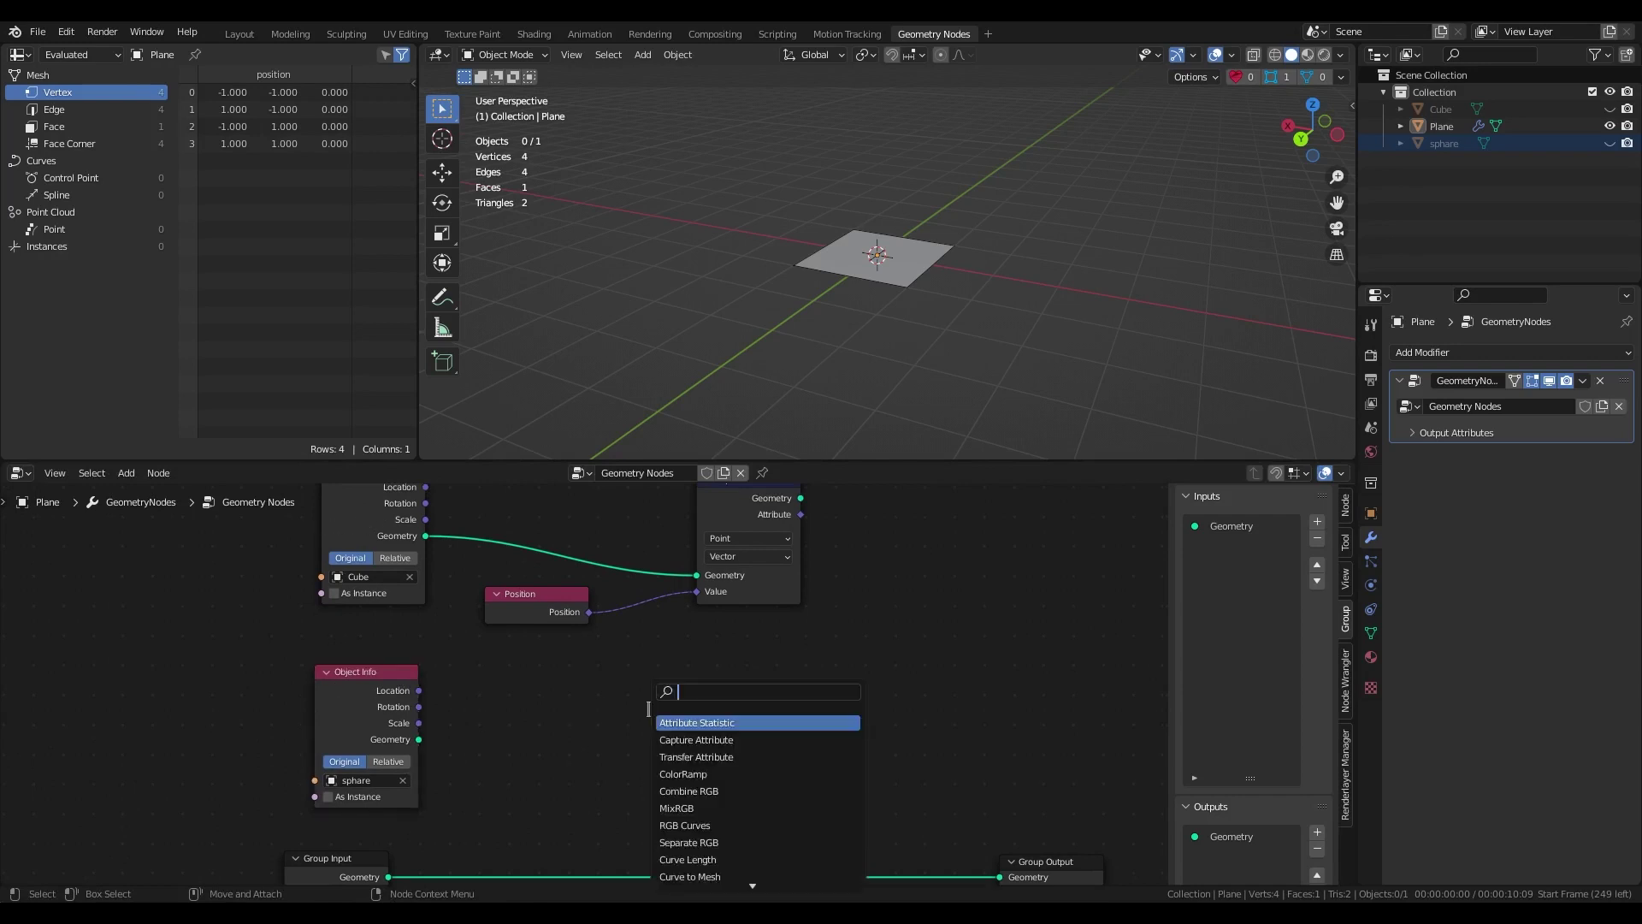
key("Escape")
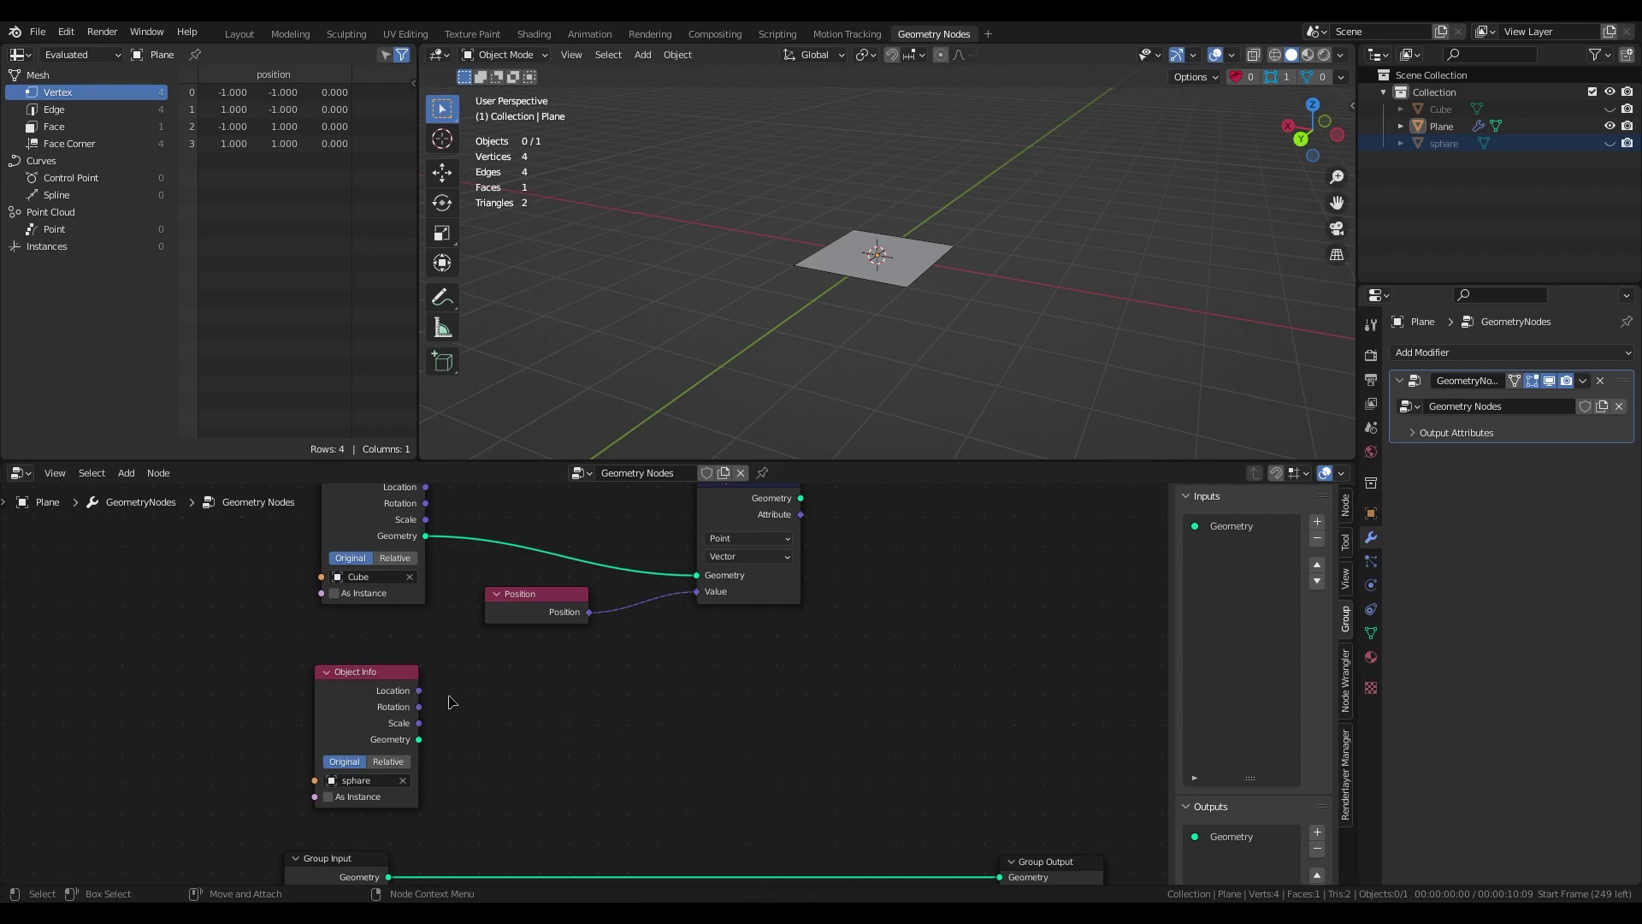
Add a Transfer Attribute node below Capture Attribute and set its data type to Vector.
key("shift+a")
type("t")
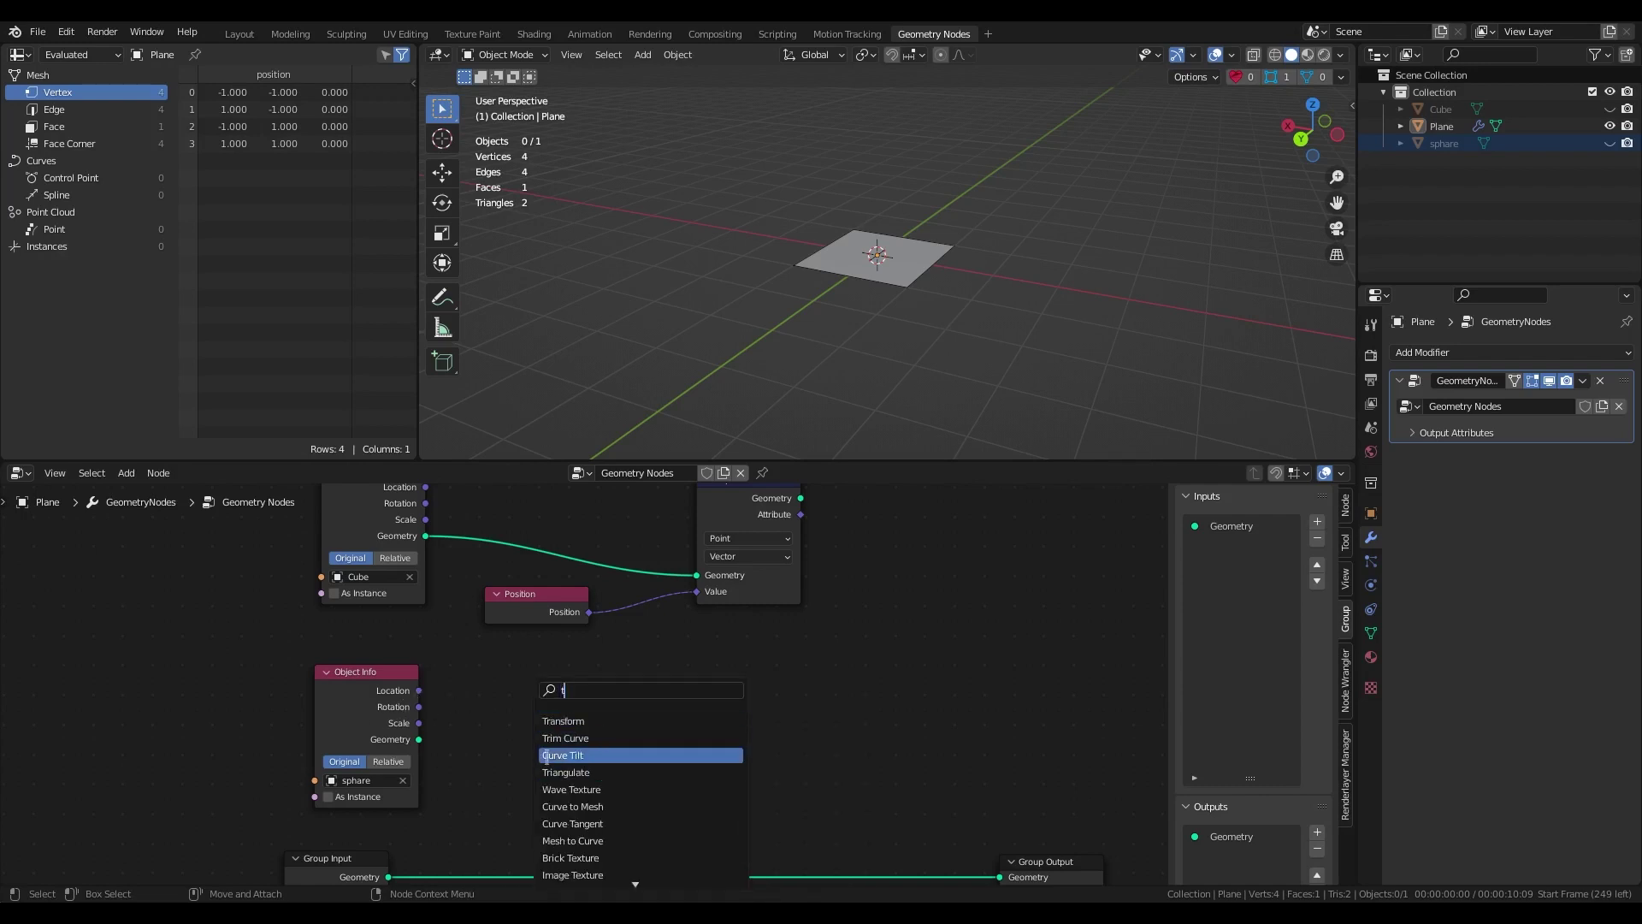
key("BackSpace")
type("at")
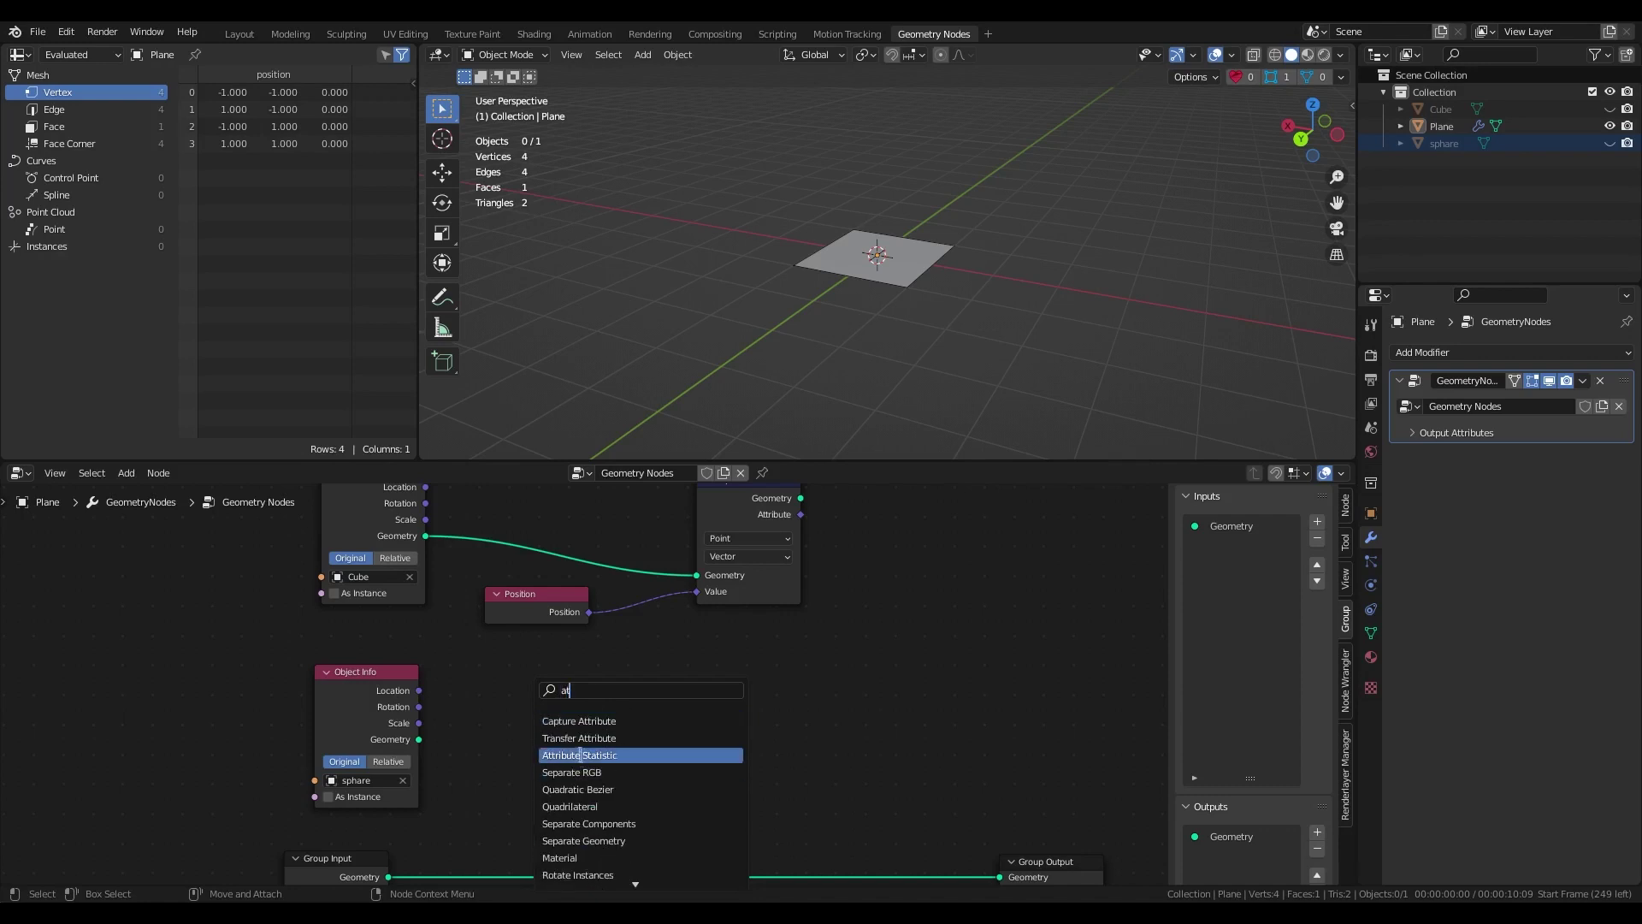
left_click(578, 738)
left_click(715, 697)
left_click(712, 699)
left_click(710, 749)
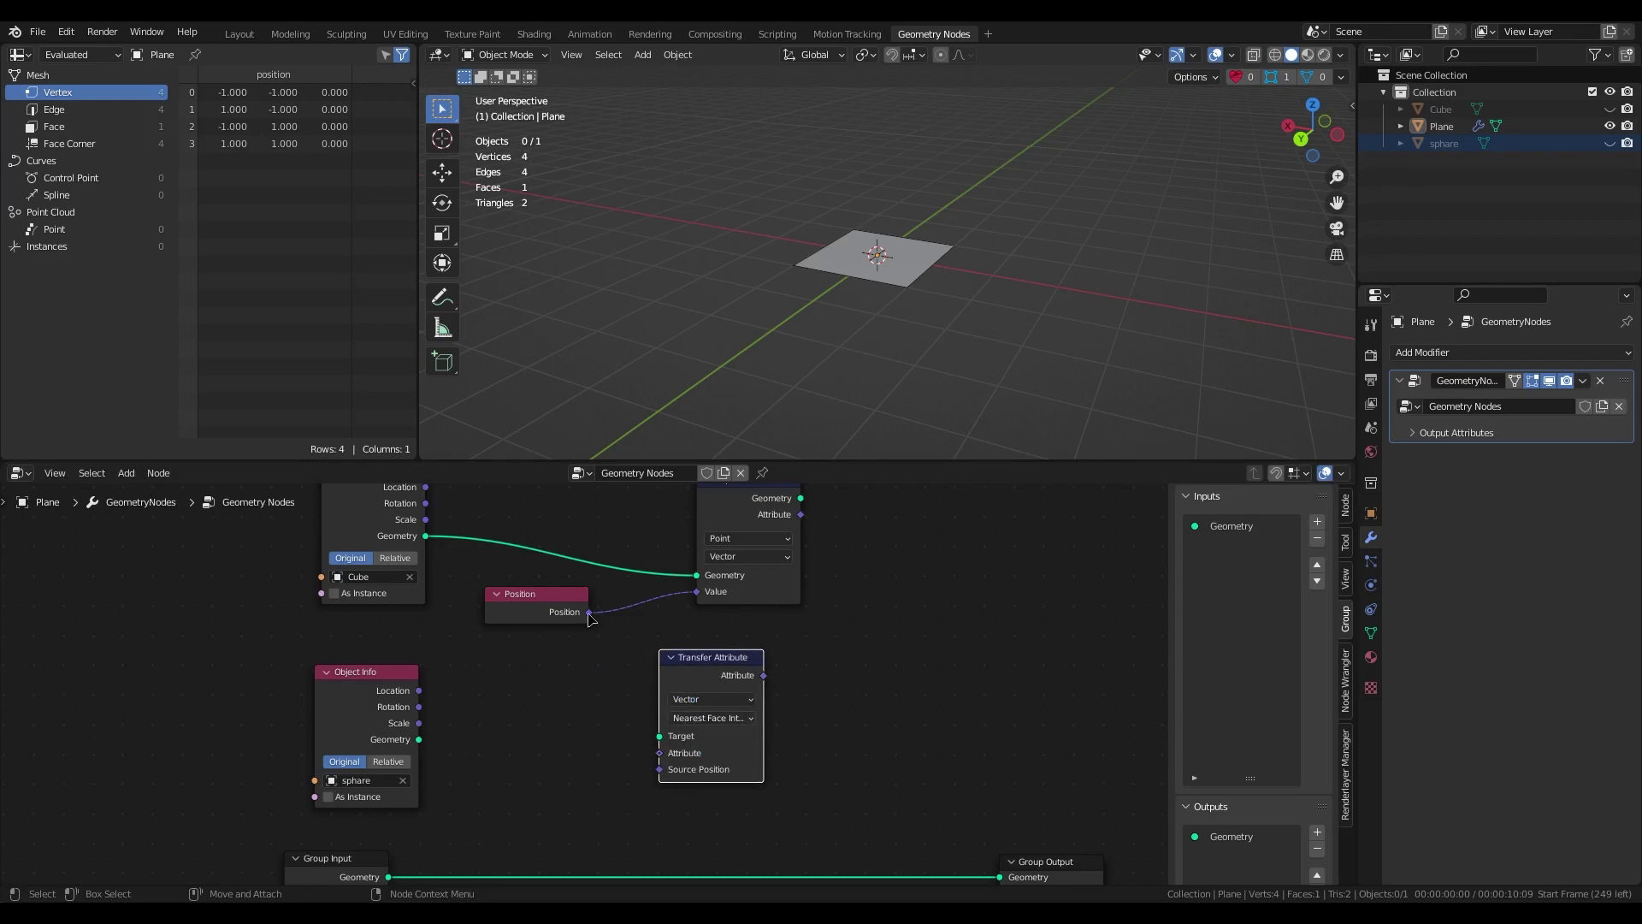
Set Transfer Attribute's mapping to Nearest, connecting Position to its Attribute input and the sphare's Geometry to its Target.
left_click_drag(589, 613, 658, 754)
left_click(712, 718)
left_click(697, 746)
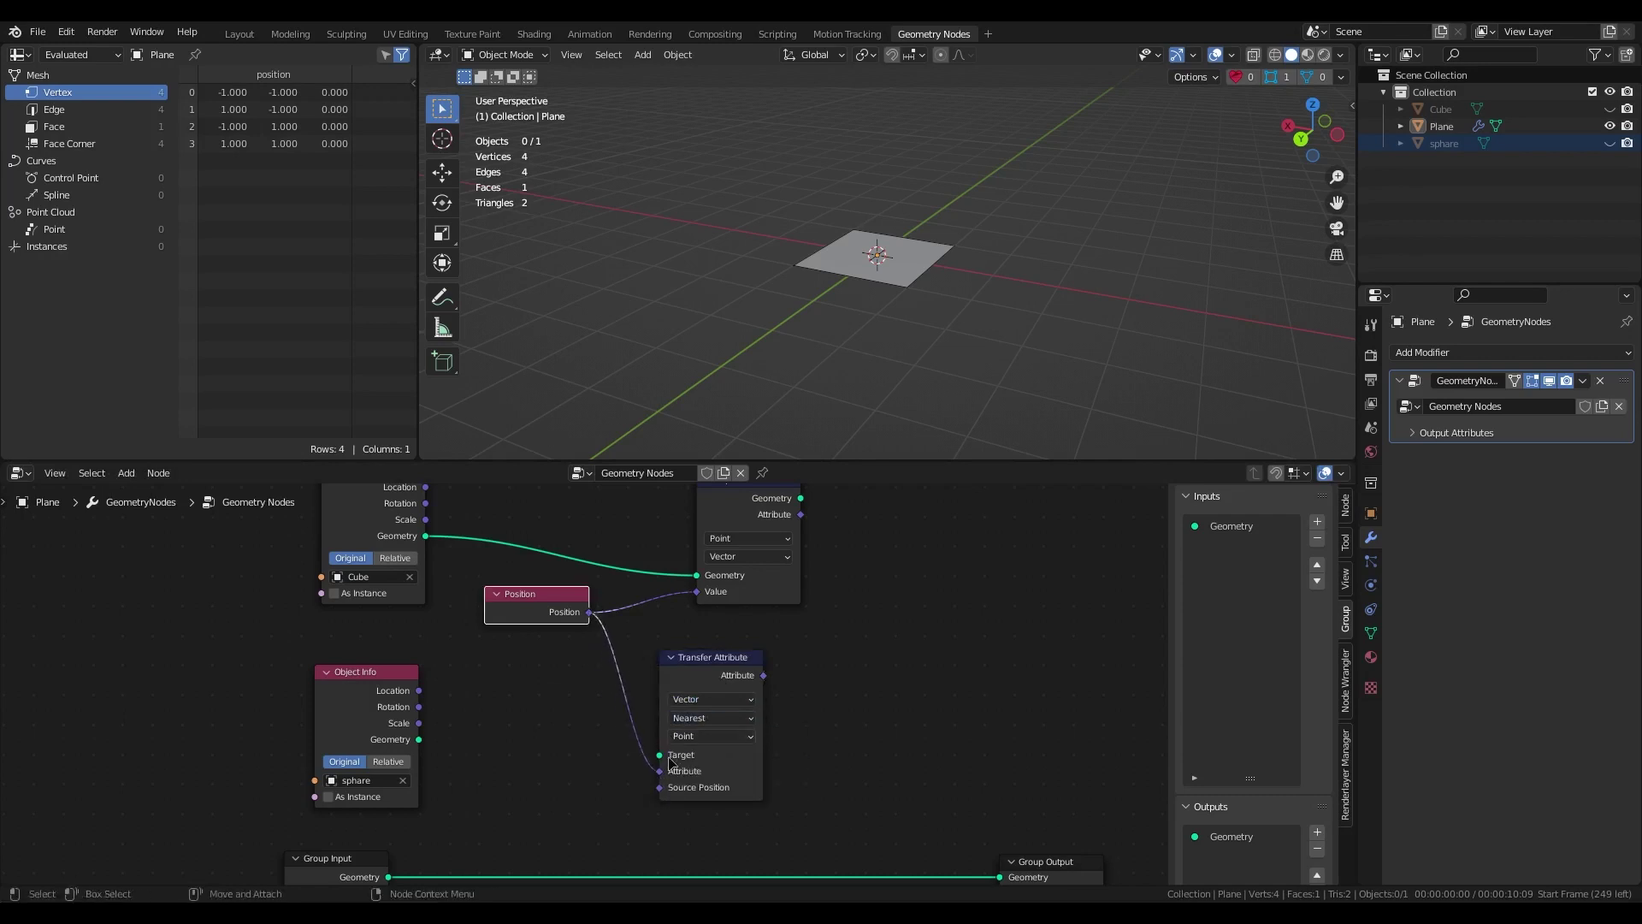
left_click_drag(660, 756, 419, 740)
left_click_drag(712, 660, 760, 637)
Add a MixRGB node to the right of the Capture Attribute and Transfer Attribute nodes.
middle_click_drag(760, 637, 482, 718)
key("shift+a")
key("s")
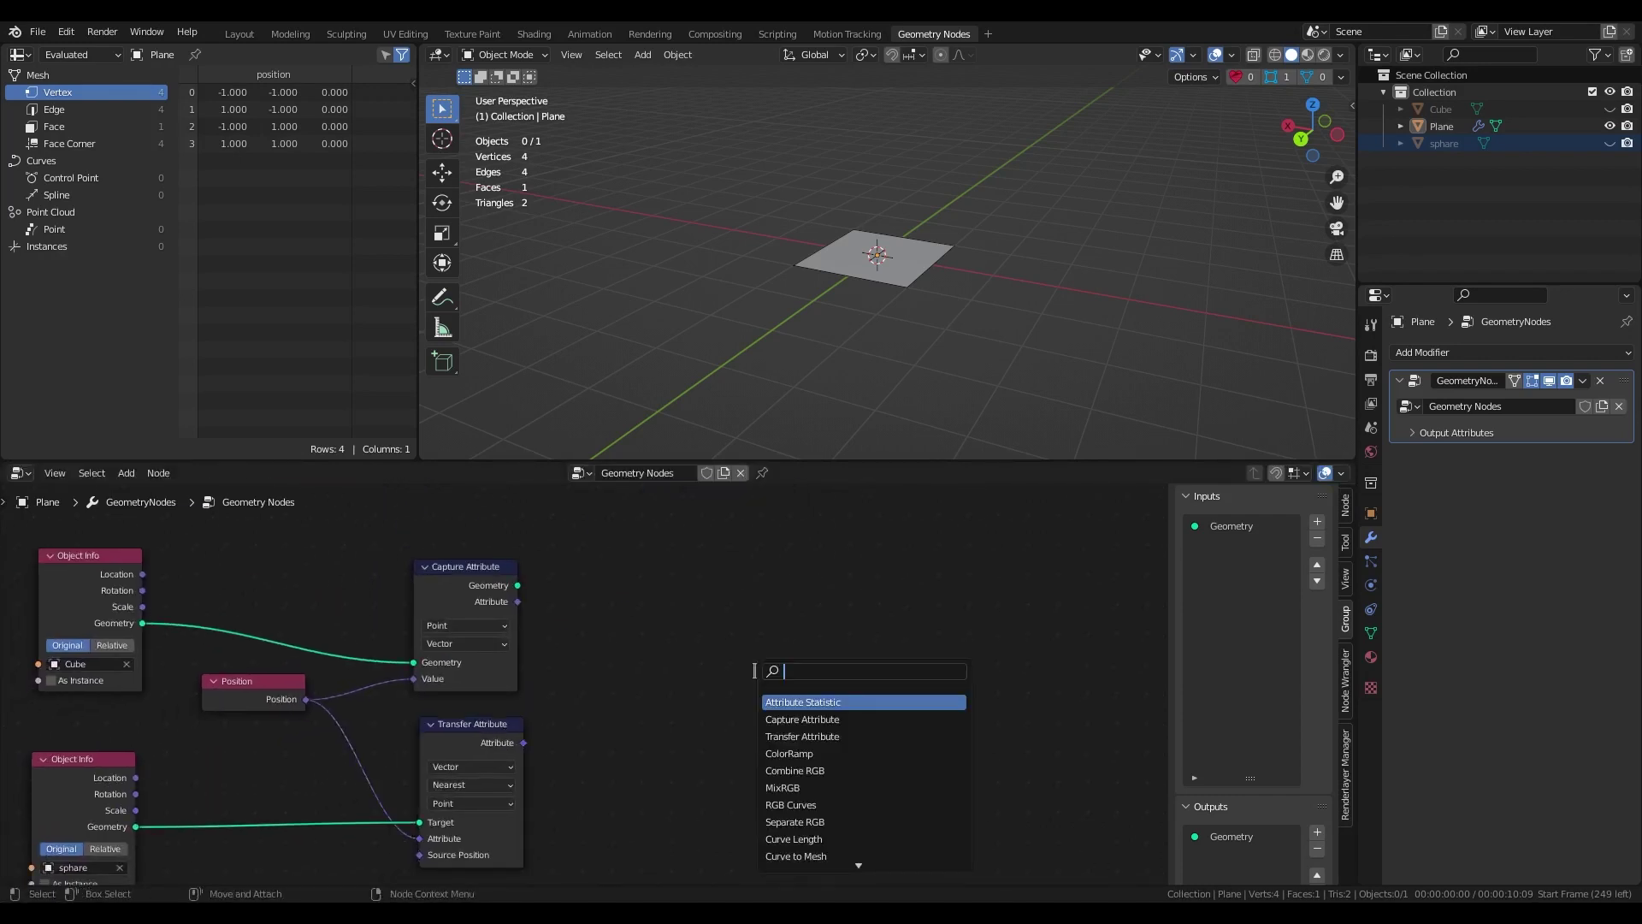
type("mi")
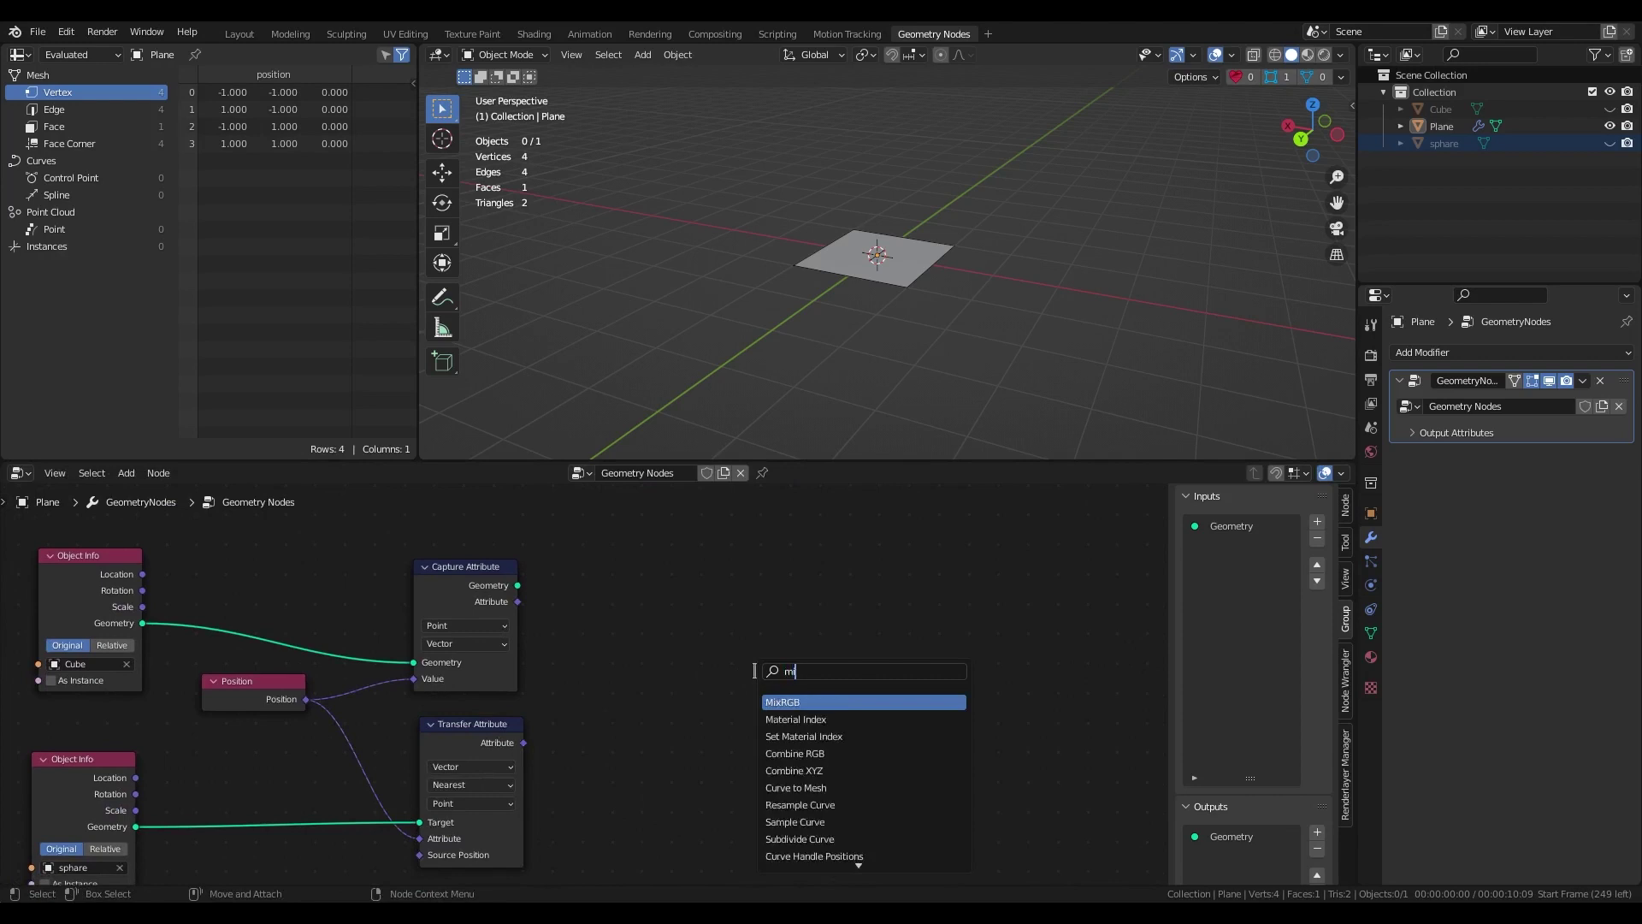
key("Return")
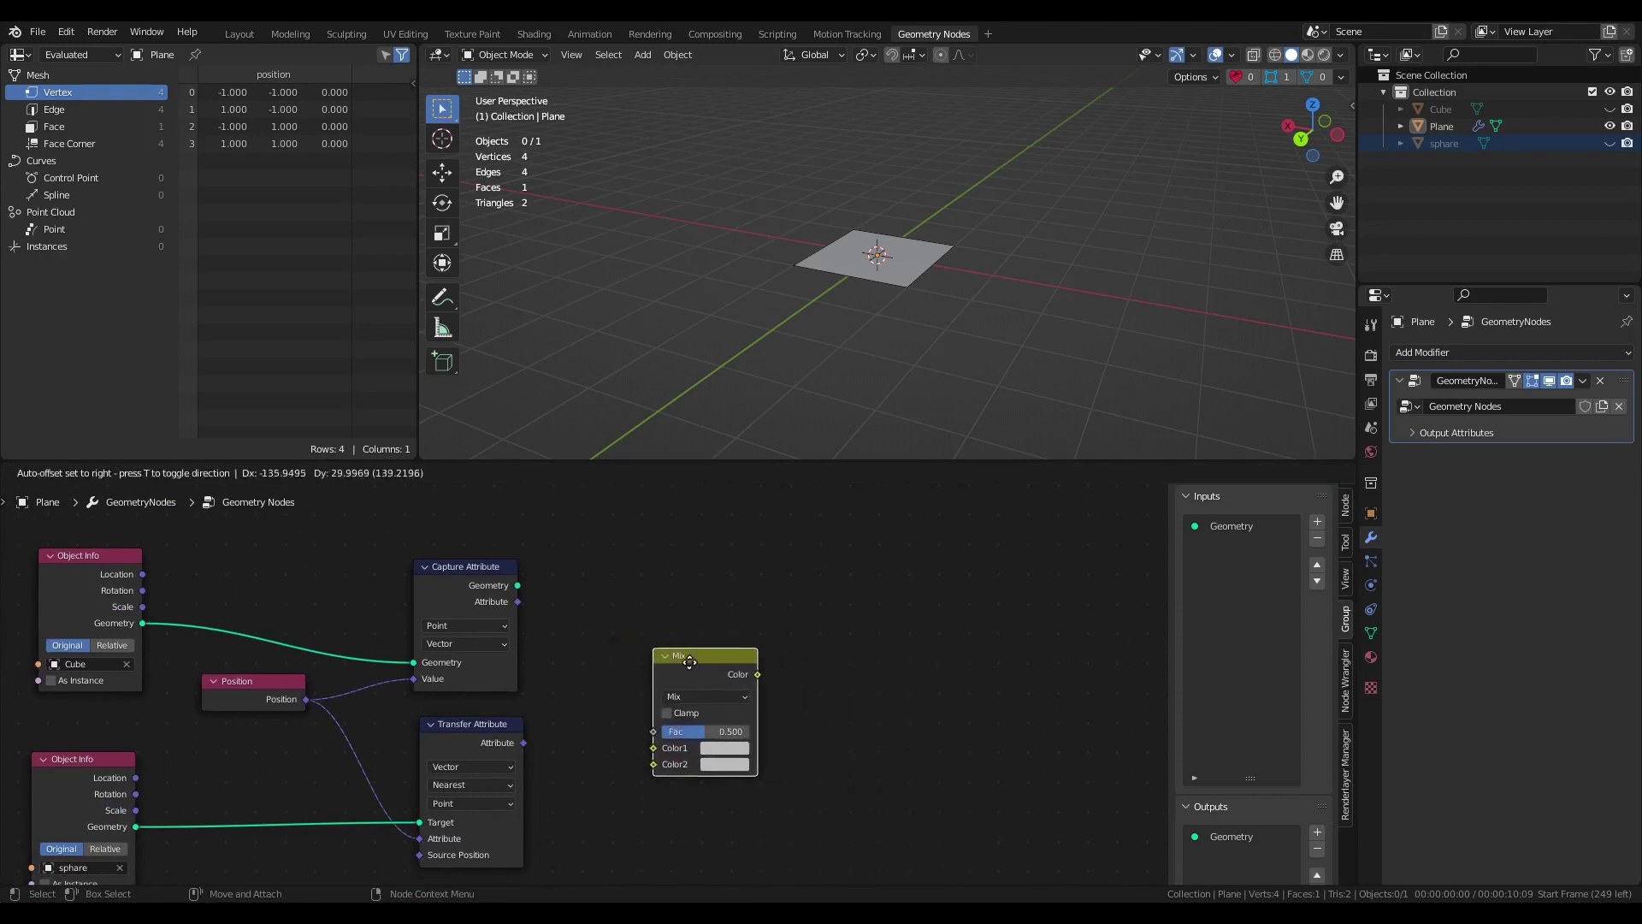
left_click(703, 666)
middle_click_drag(260, 764, 348, 744)
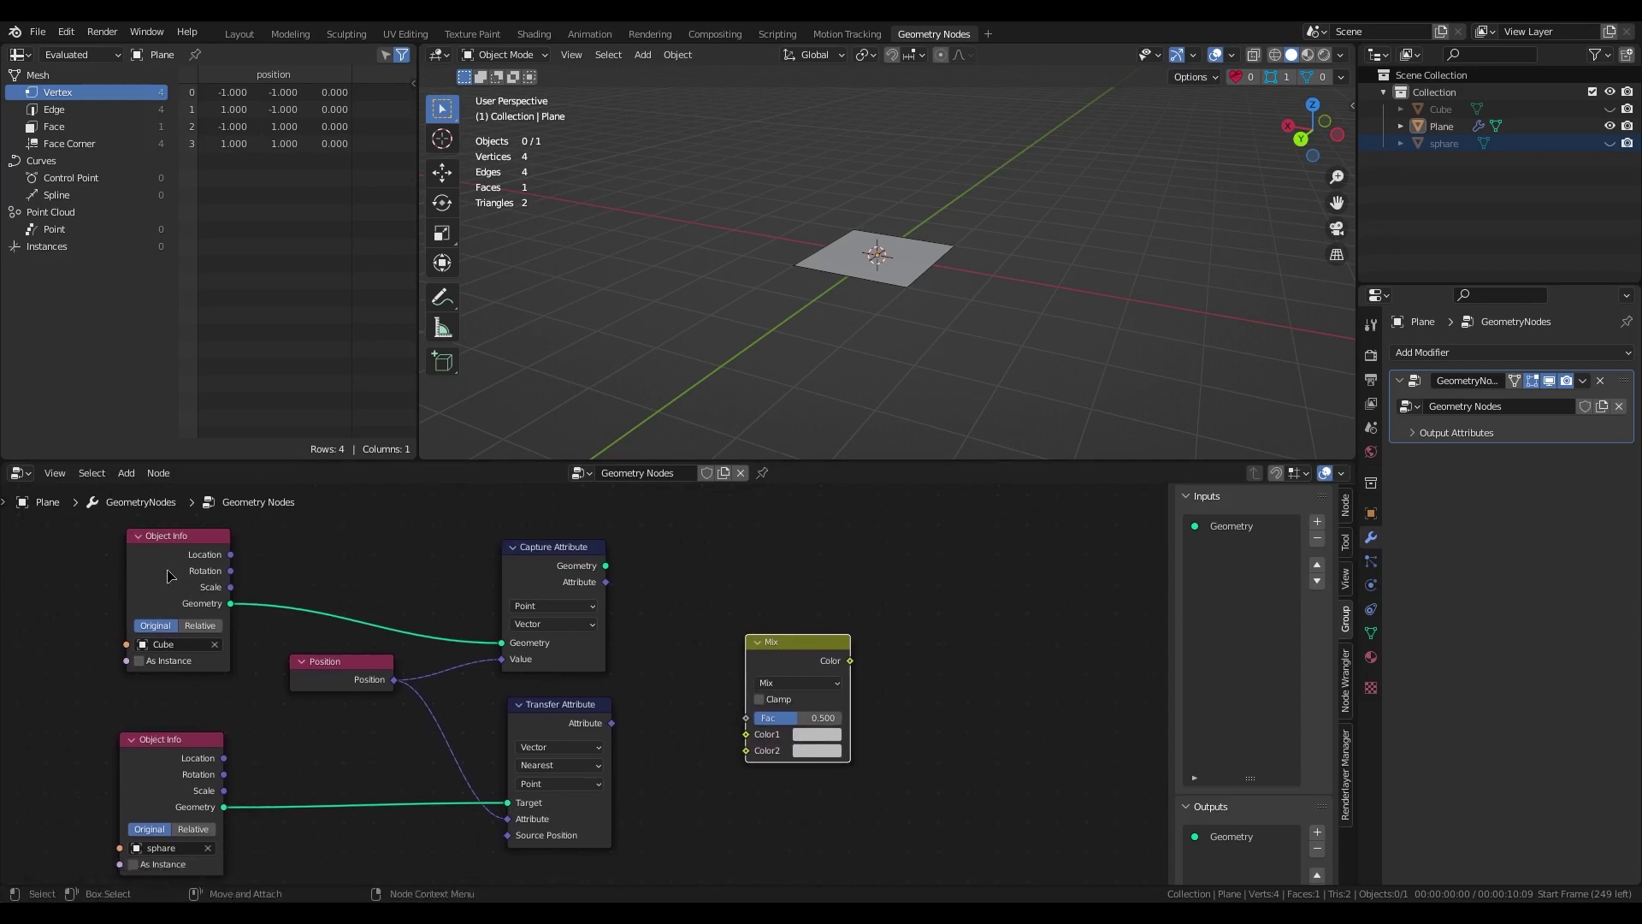
Connect Capture Attribute's Attribute output to Mix's Color1 and Transfer Attribute's output to Color2, and move Mix closer to them.
left_click_drag(776, 642, 804, 638)
left_click_drag(606, 581, 775, 729)
left_click_drag(611, 722, 774, 747)
left_click_drag(820, 668, 745, 654)
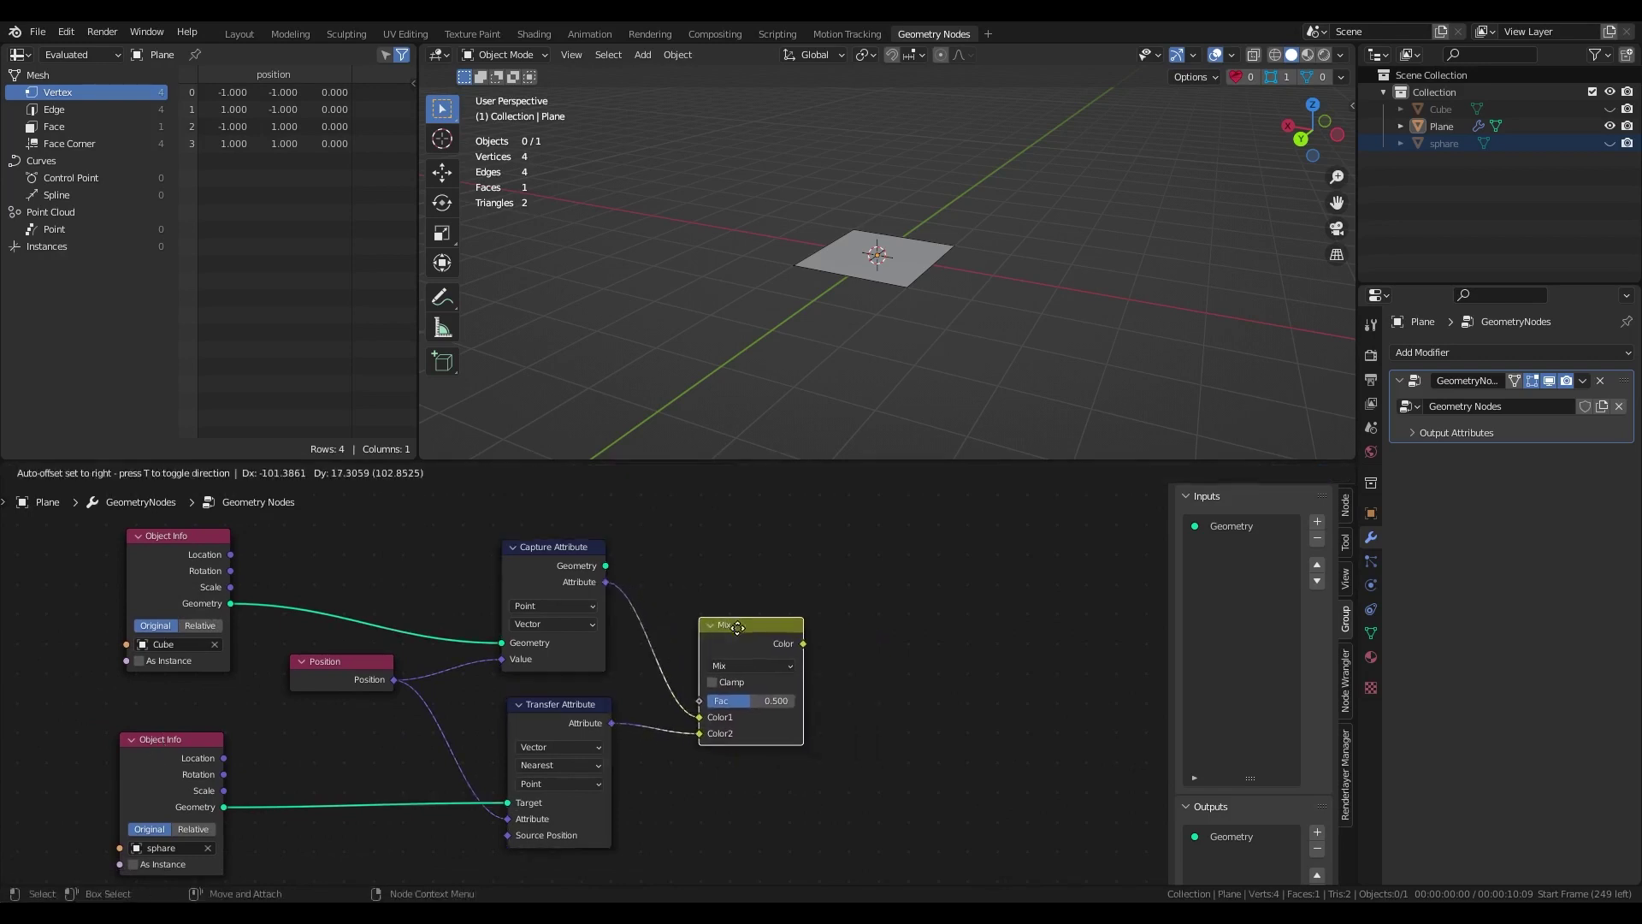
Add a Set Position node to the right of the Mix node.
middle_click_drag(947, 592, 873, 656)
key("shift+a")
key("s")
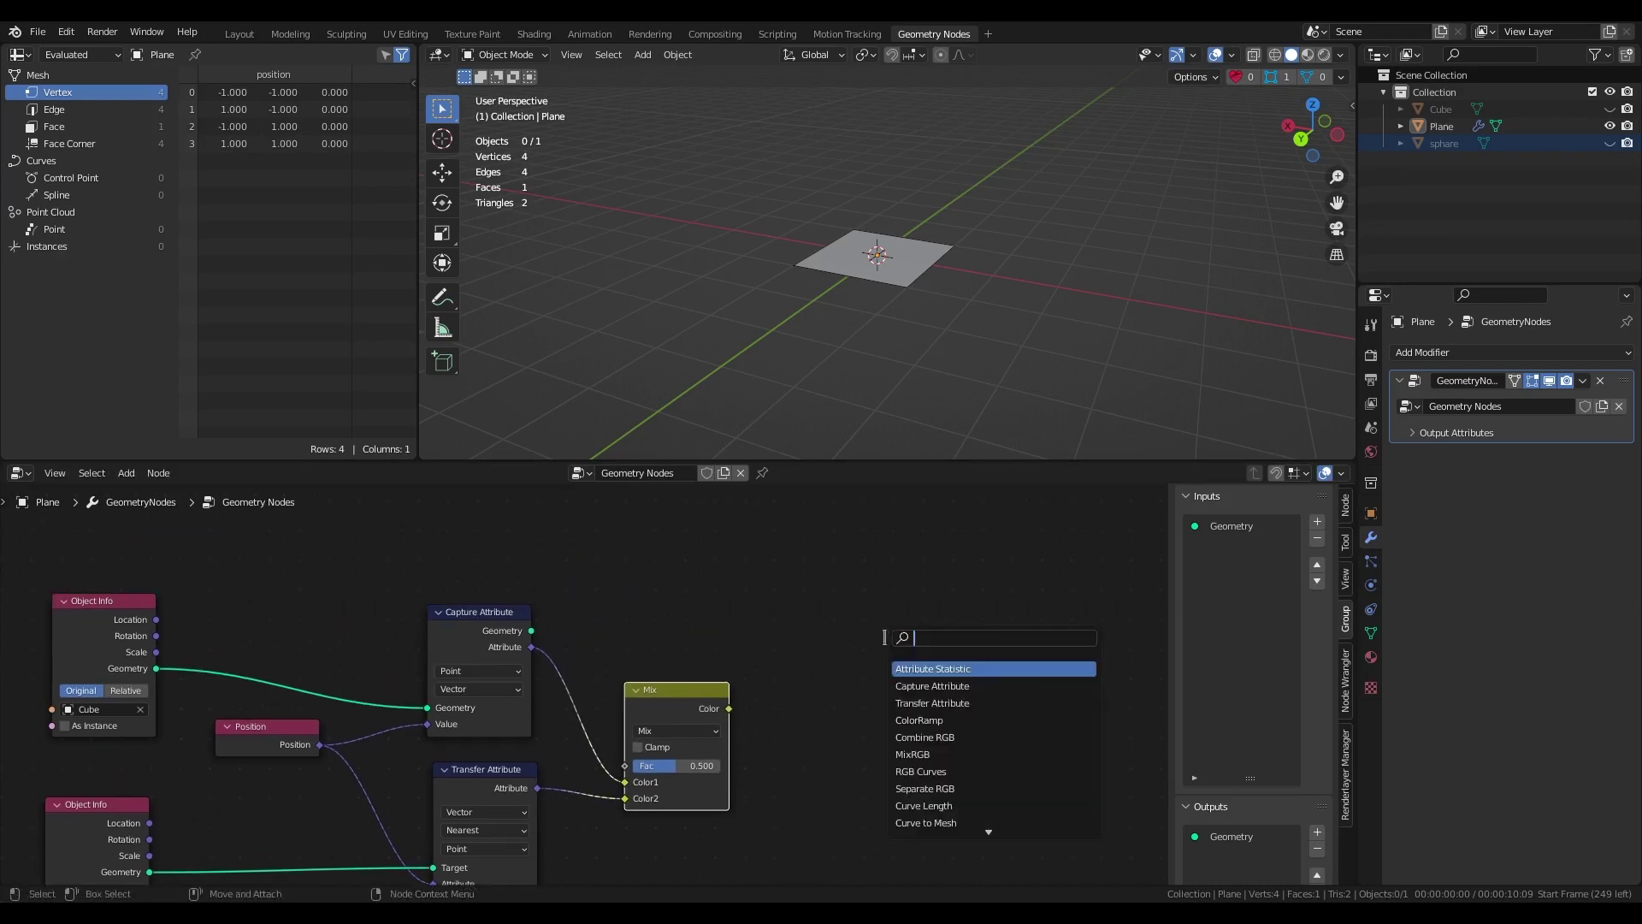
type("sep")
key("BackSpace")
type("t")
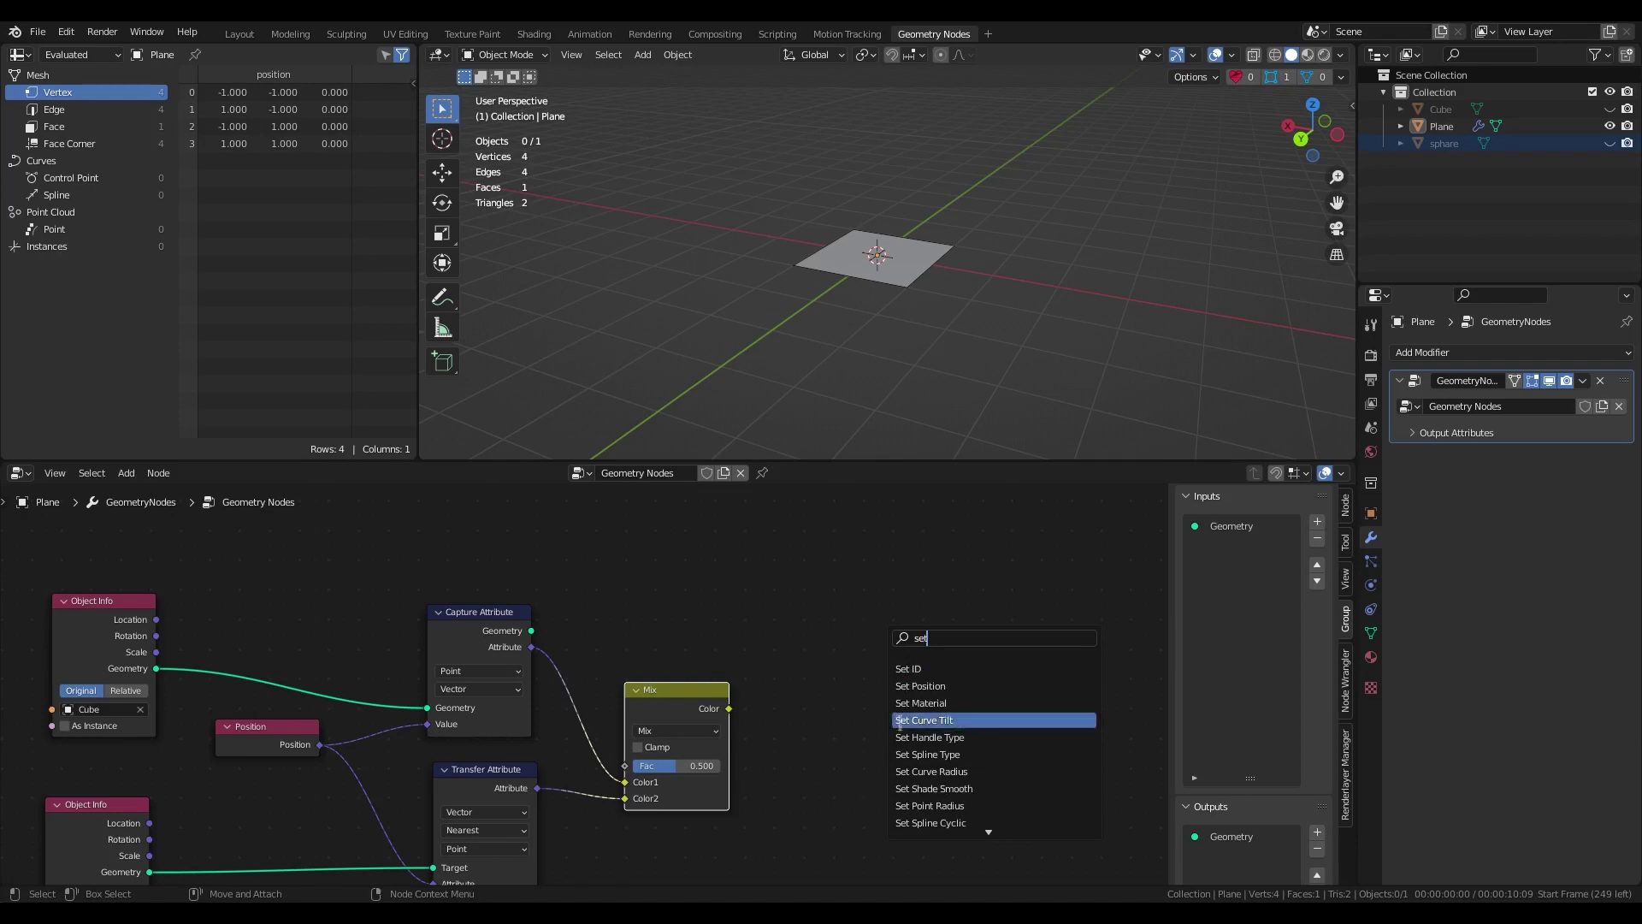
left_click(915, 688)
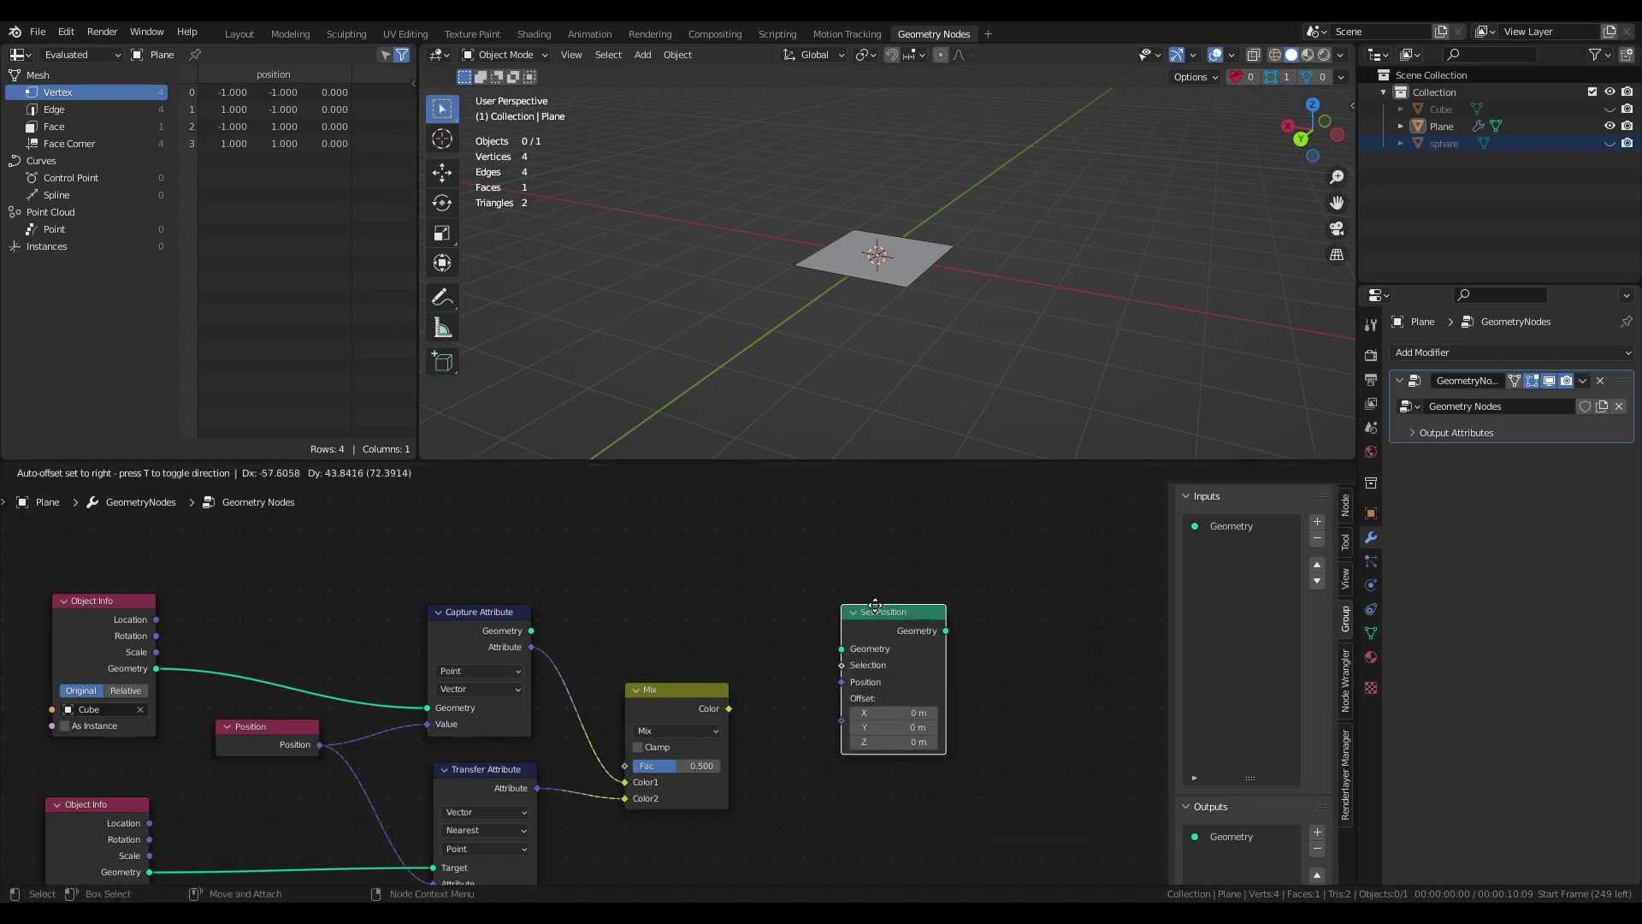
left_click(872, 605)
Feed Set Position with Capture Attribute's Geometry and Mix's Color as Position, and link its Geometry to the relocated Group Output.
left_click_drag(531, 631, 852, 650)
left_click_drag(729, 709, 854, 685)
middle_click_drag(941, 700, 735, 653)
scroll(735, 653, "down", 3)
left_click_drag(577, 838, 783, 699)
scroll(782, 699, "up", 3)
left_click_drag(697, 613, 805, 713)
left_click_drag(840, 717, 841, 787)
scroll(537, 723, "up", 4)
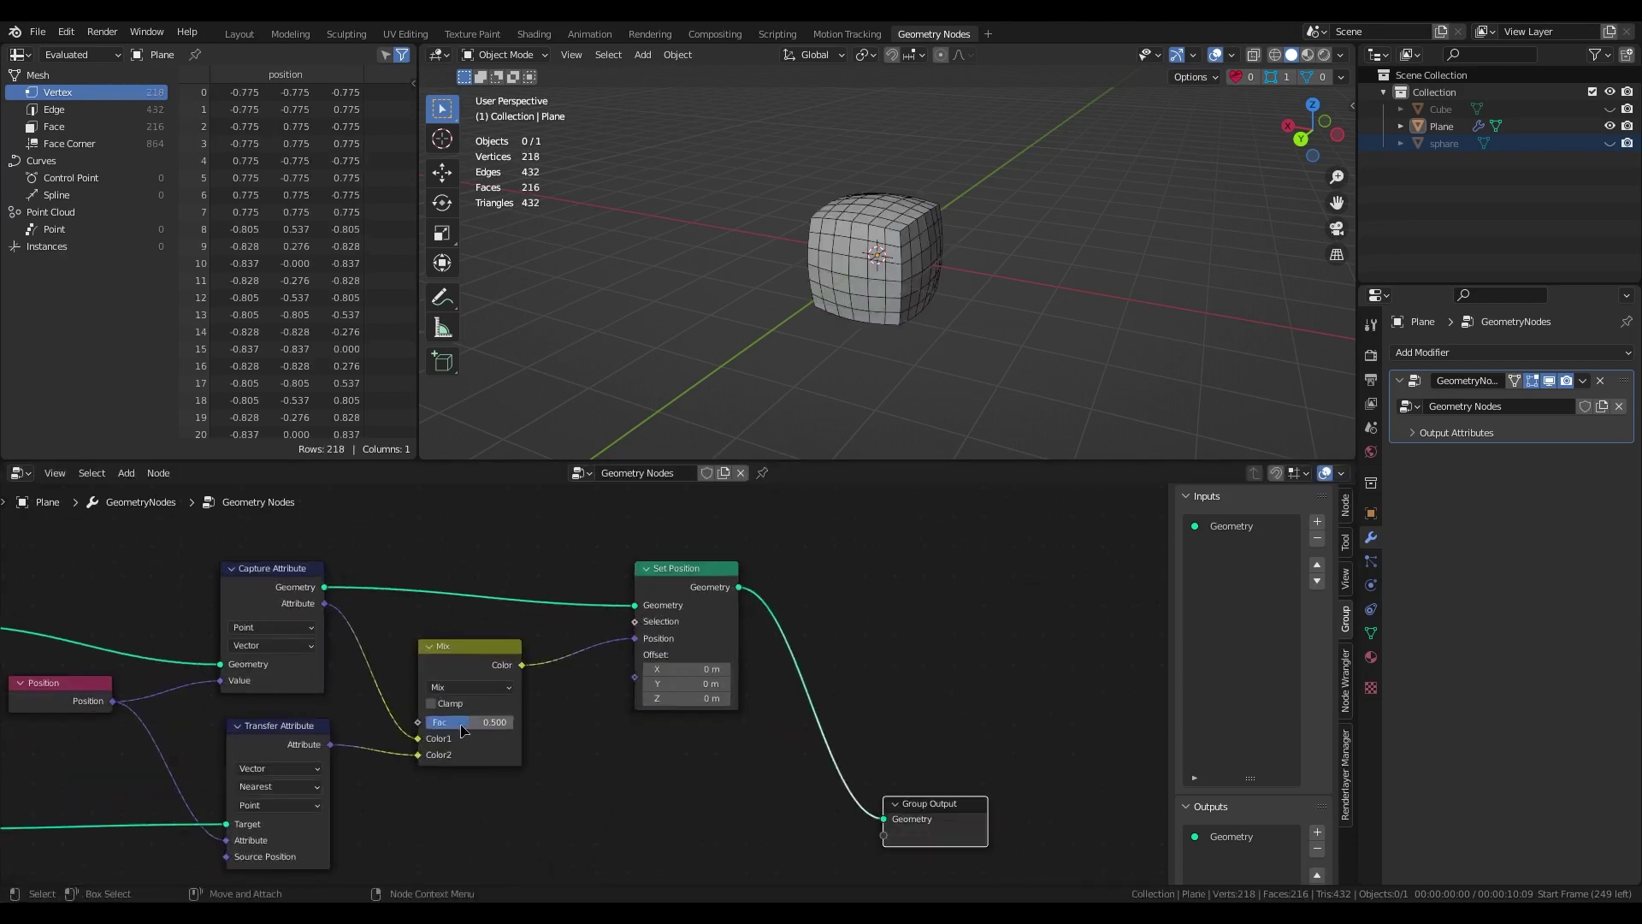
Set the Mix node's Fac to 0.000 and move Group Output up beside Set Position.
mouse_move(464, 726)
left_mouse_down()
mouse_move(512, 726)
mouse_move(423, 726)
mouse_move(513, 722)
mouse_move(428, 722)
mouse_move(514, 722)
mouse_move(428, 722)
mouse_move(485, 737)
left_mouse_up()
scroll(482, 736, "down", 5)
middle_click_drag(539, 802, 650, 758)
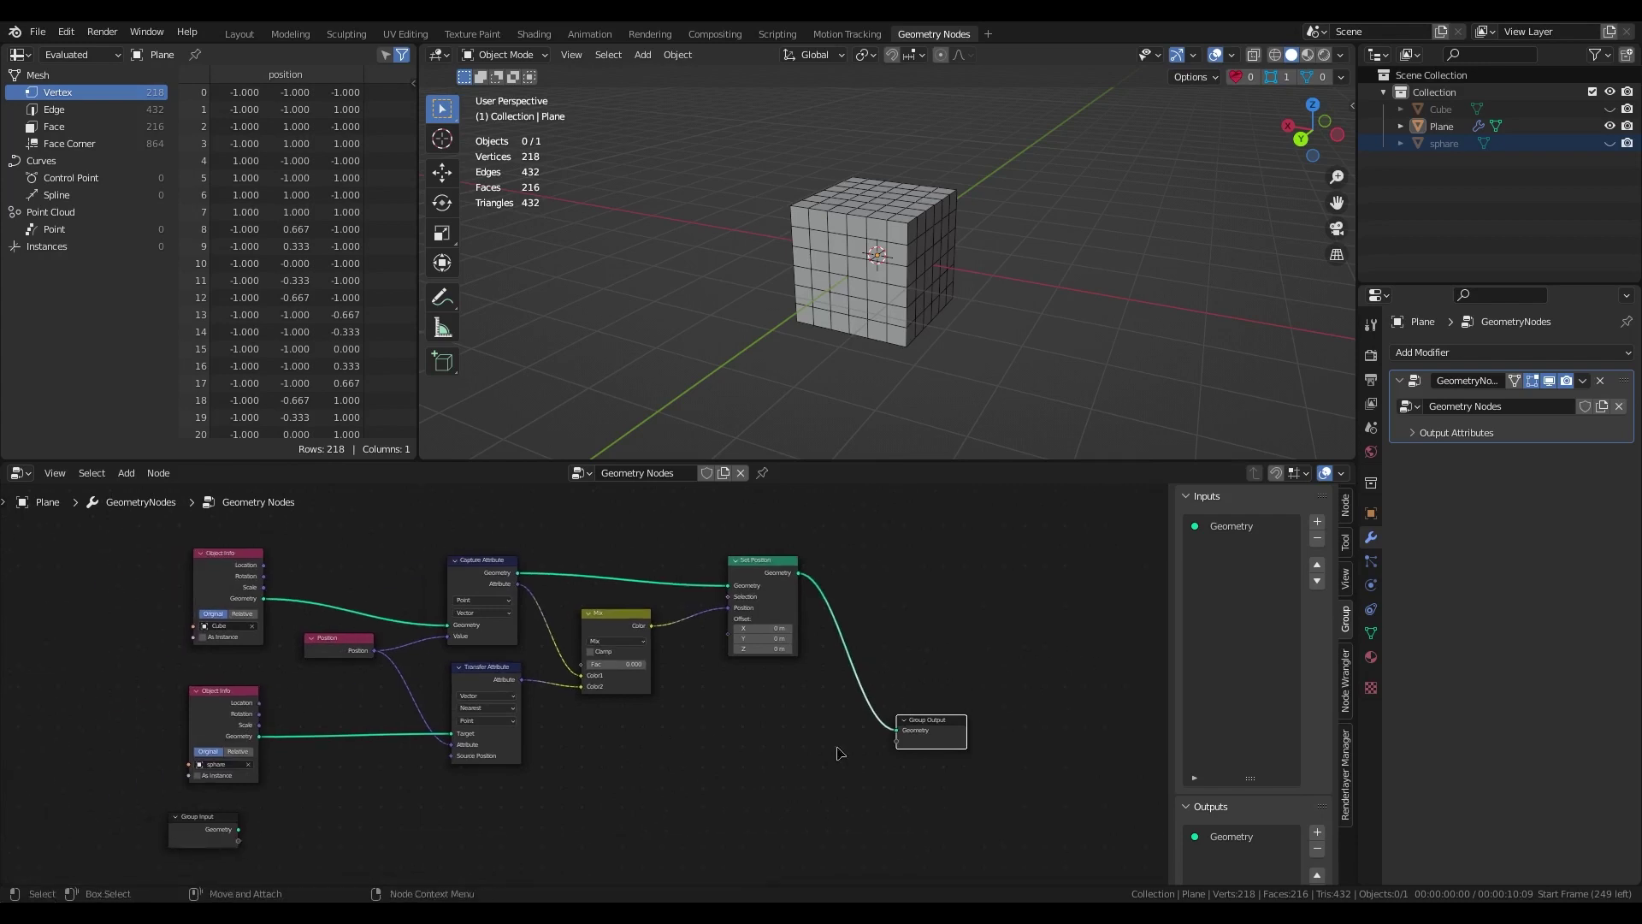
left_click_drag(941, 729, 969, 609)
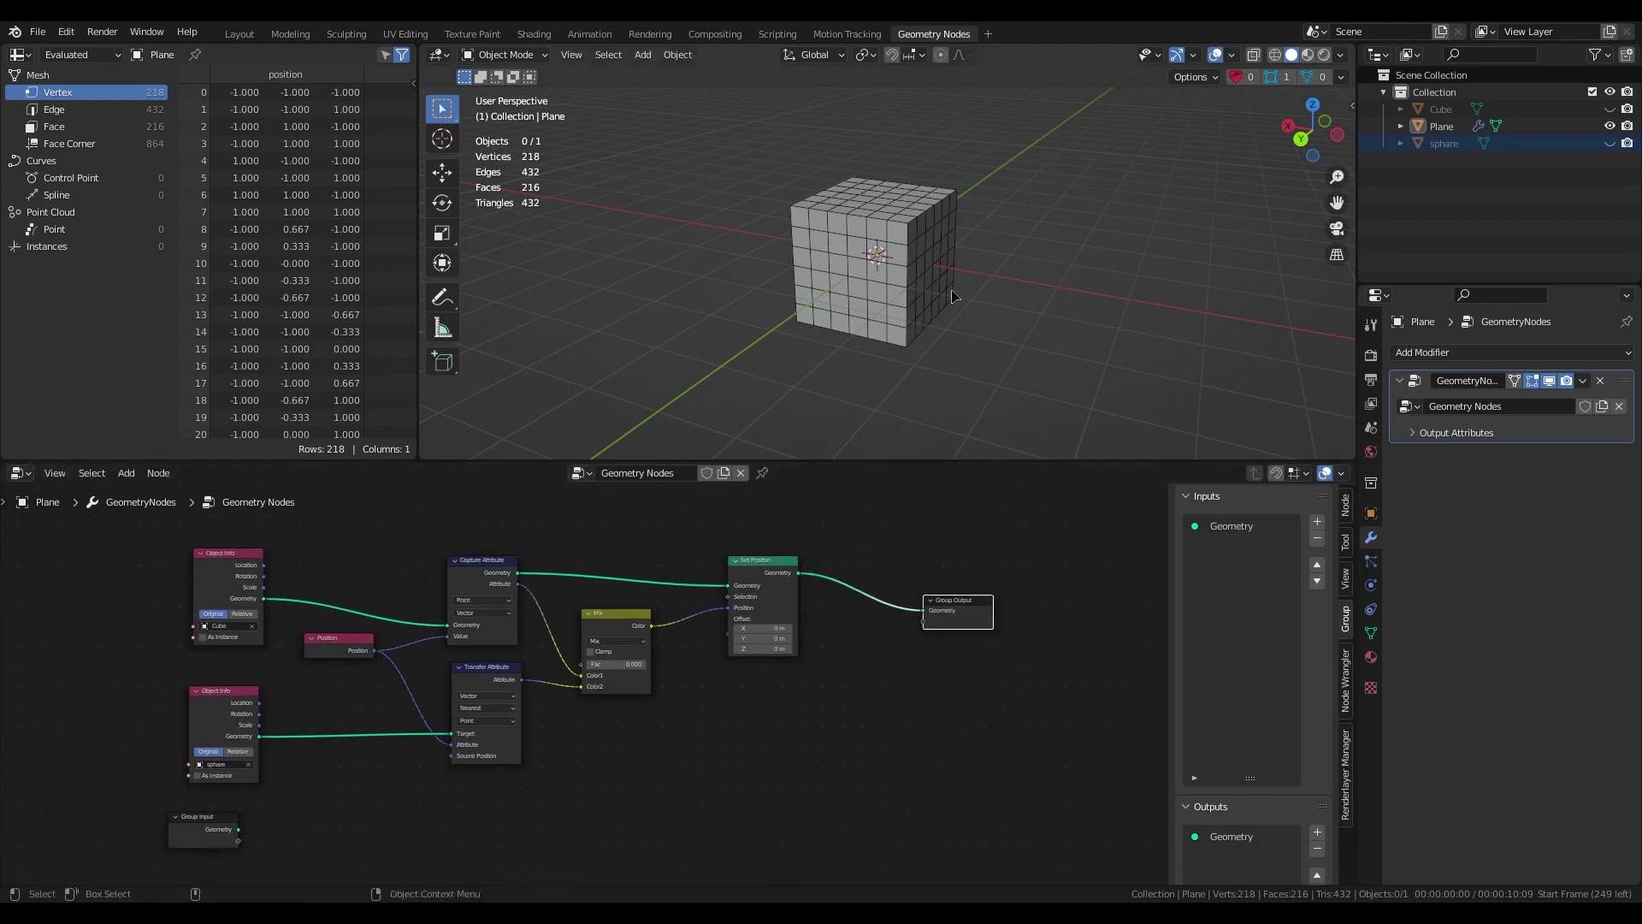
middle_click_drag(823, 690, 817, 728, "alt")
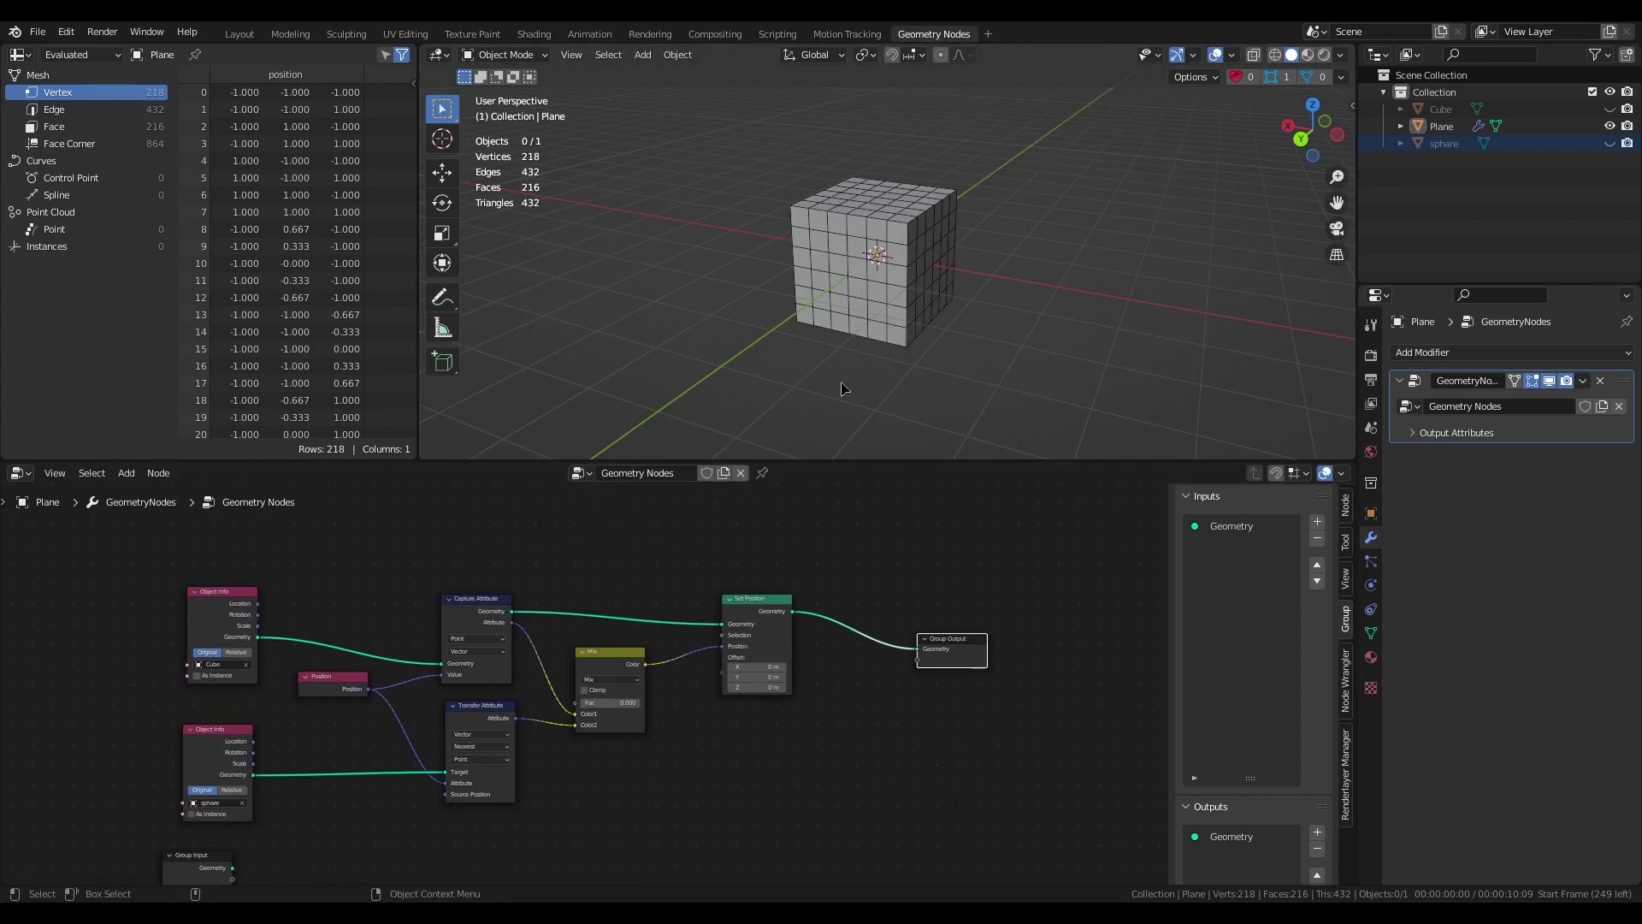
Disconnect the Cube and sphare Object Info geometries from Capture Attribute and Transfer Attribute.
scroll(634, 751, "down", 4)
middle_click_drag(659, 771, 676, 804)
scroll(663, 787, "up", 2)
left_click_drag(361, 577, 866, 796)
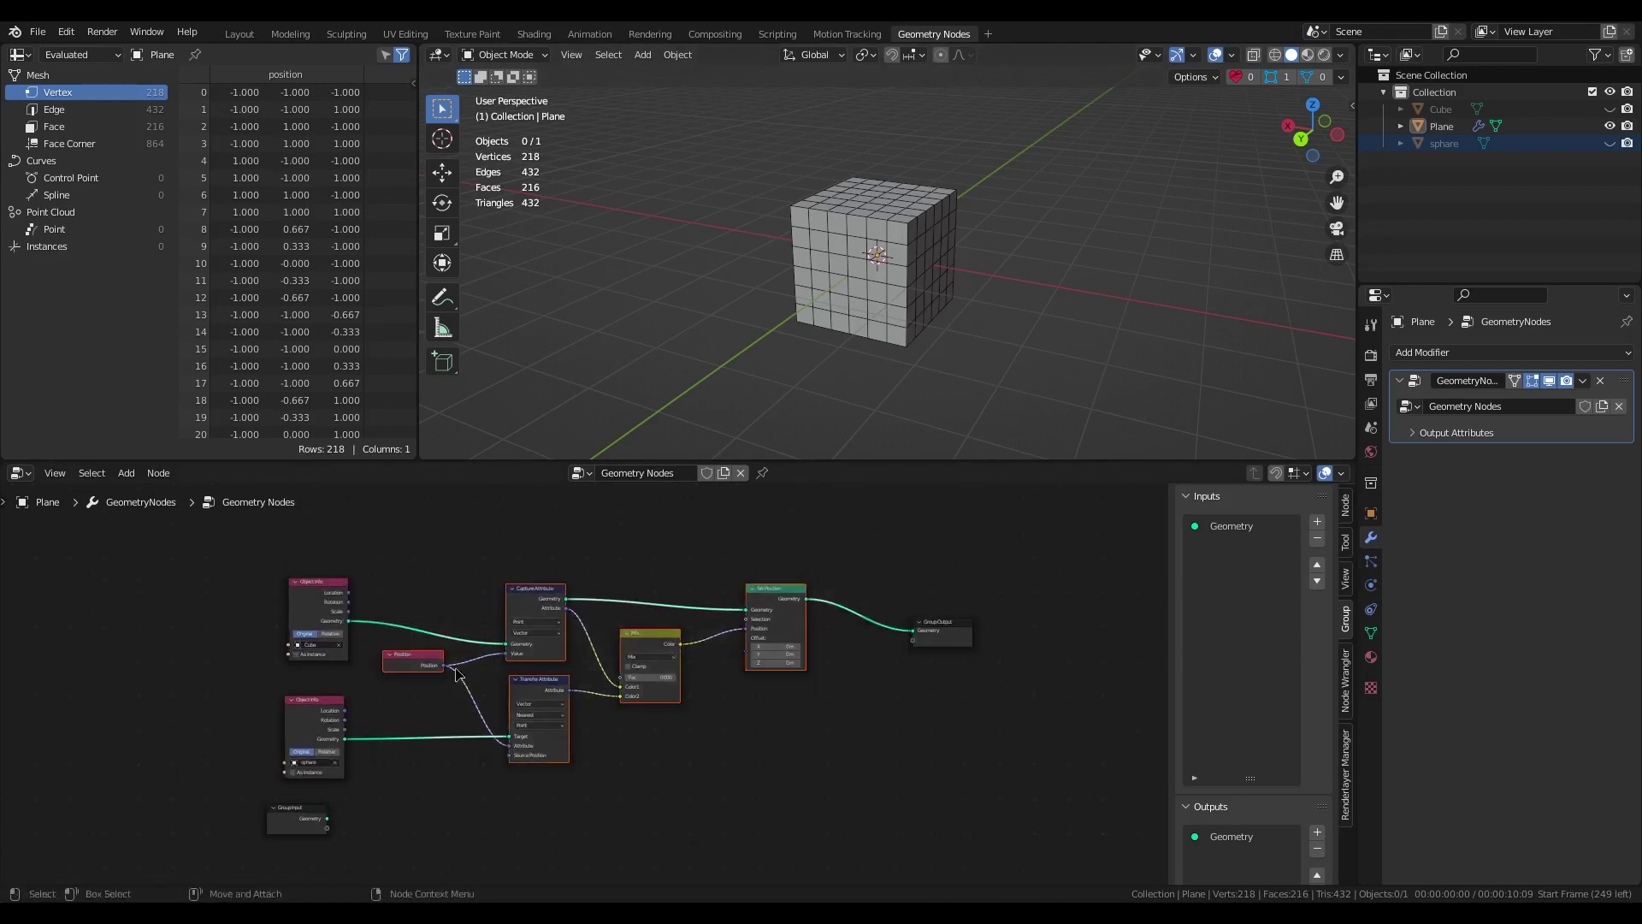
left_click(348, 622)
left_click(498, 631)
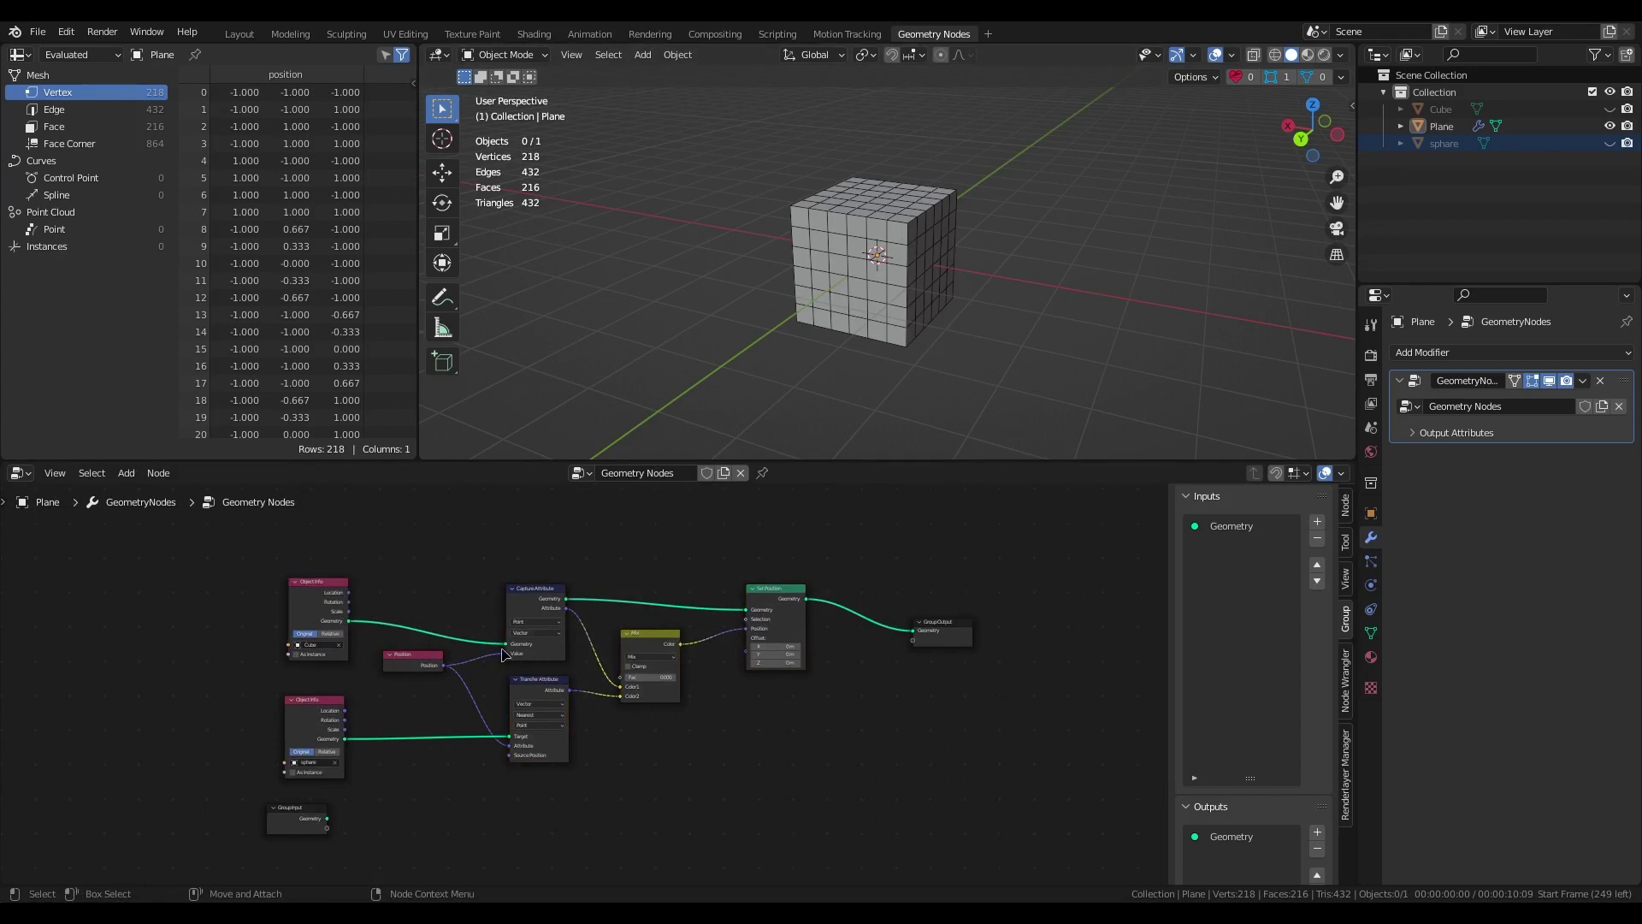
left_click_drag(505, 644, 458, 652)
left_click_drag(509, 736, 453, 761)
Disconnect Set Position's Geometry from the Group Output node.
middle_click_drag(442, 788, 448, 814, "alt")
scroll(451, 815, "down", 2)
left_click_drag(456, 615, 732, 733)
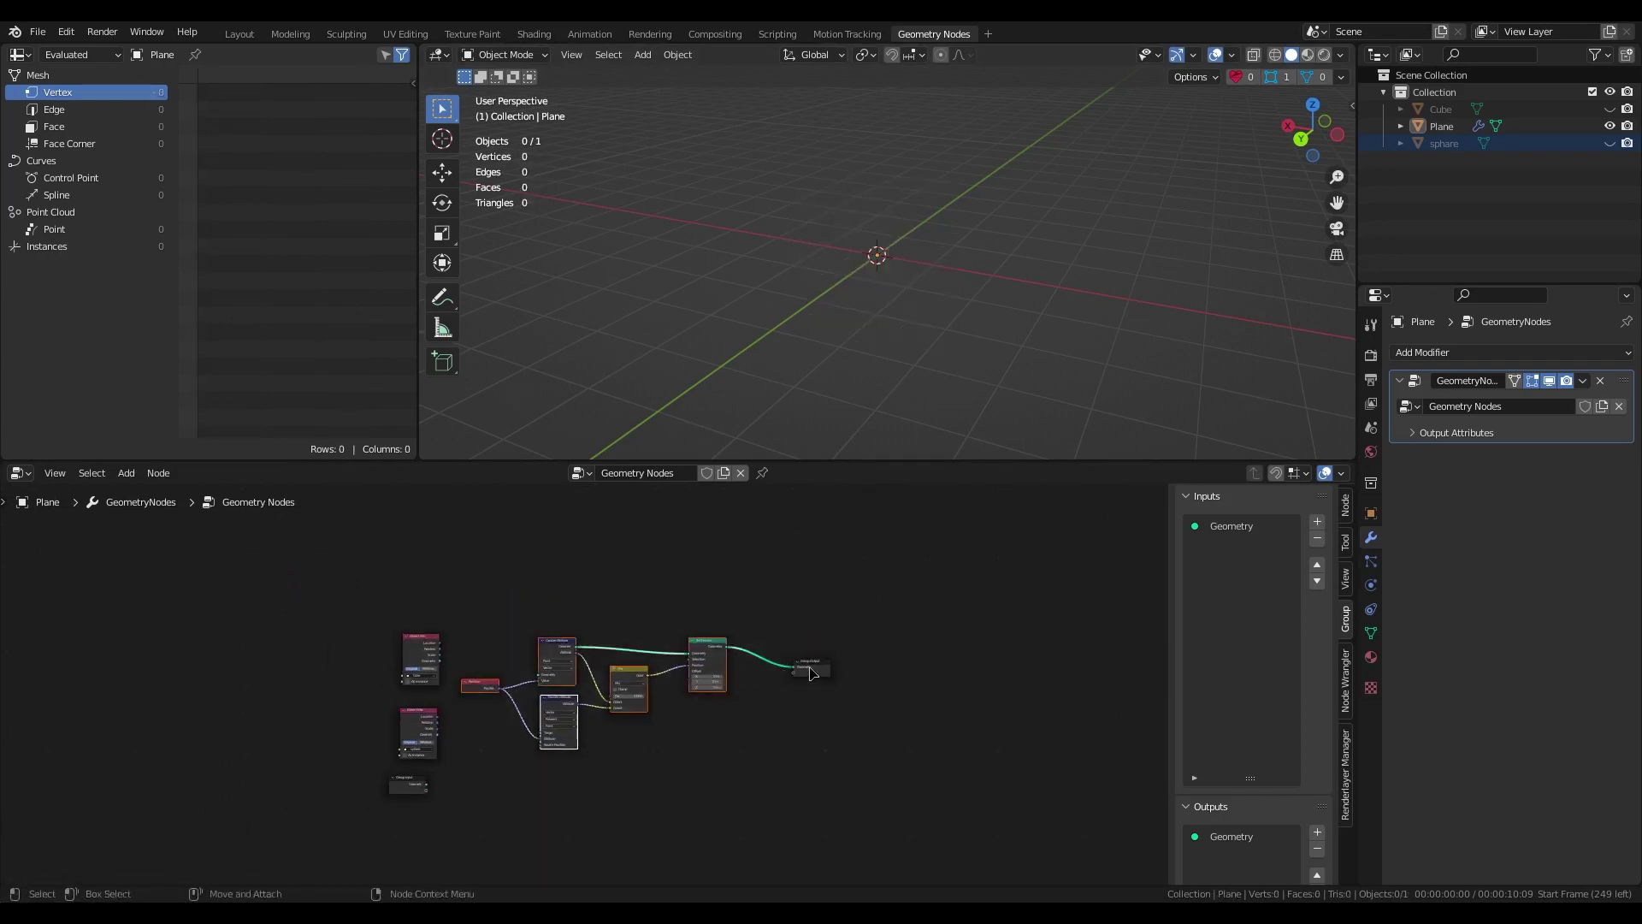
left_click(773, 668)
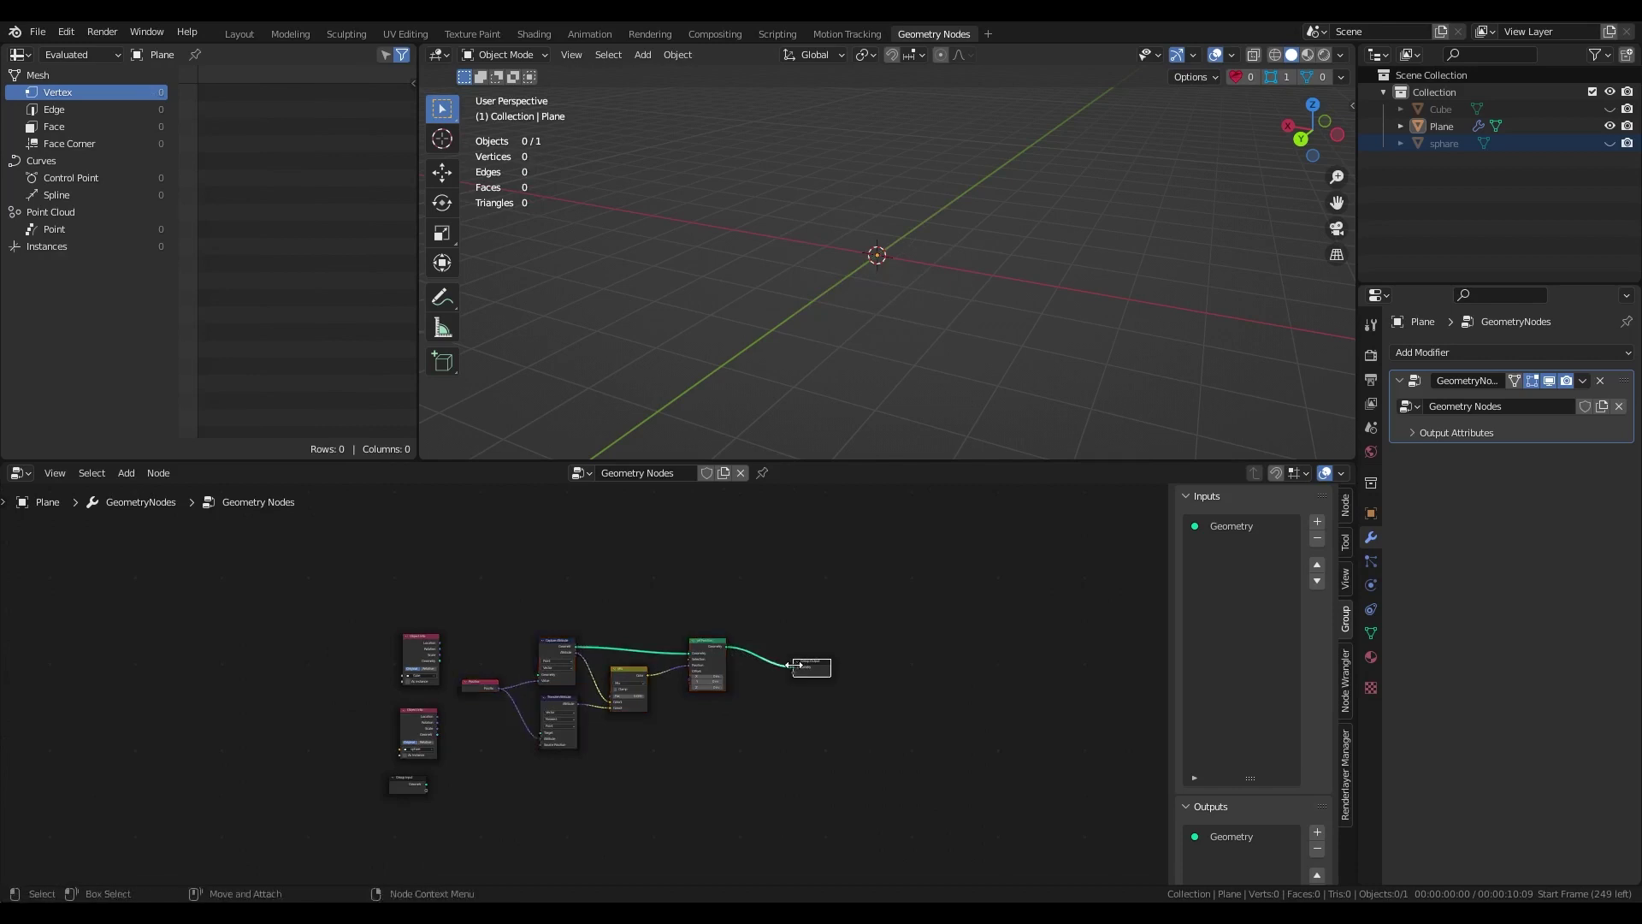
left_click_drag(789, 664, 775, 665)
scroll(776, 669, "up", 4)
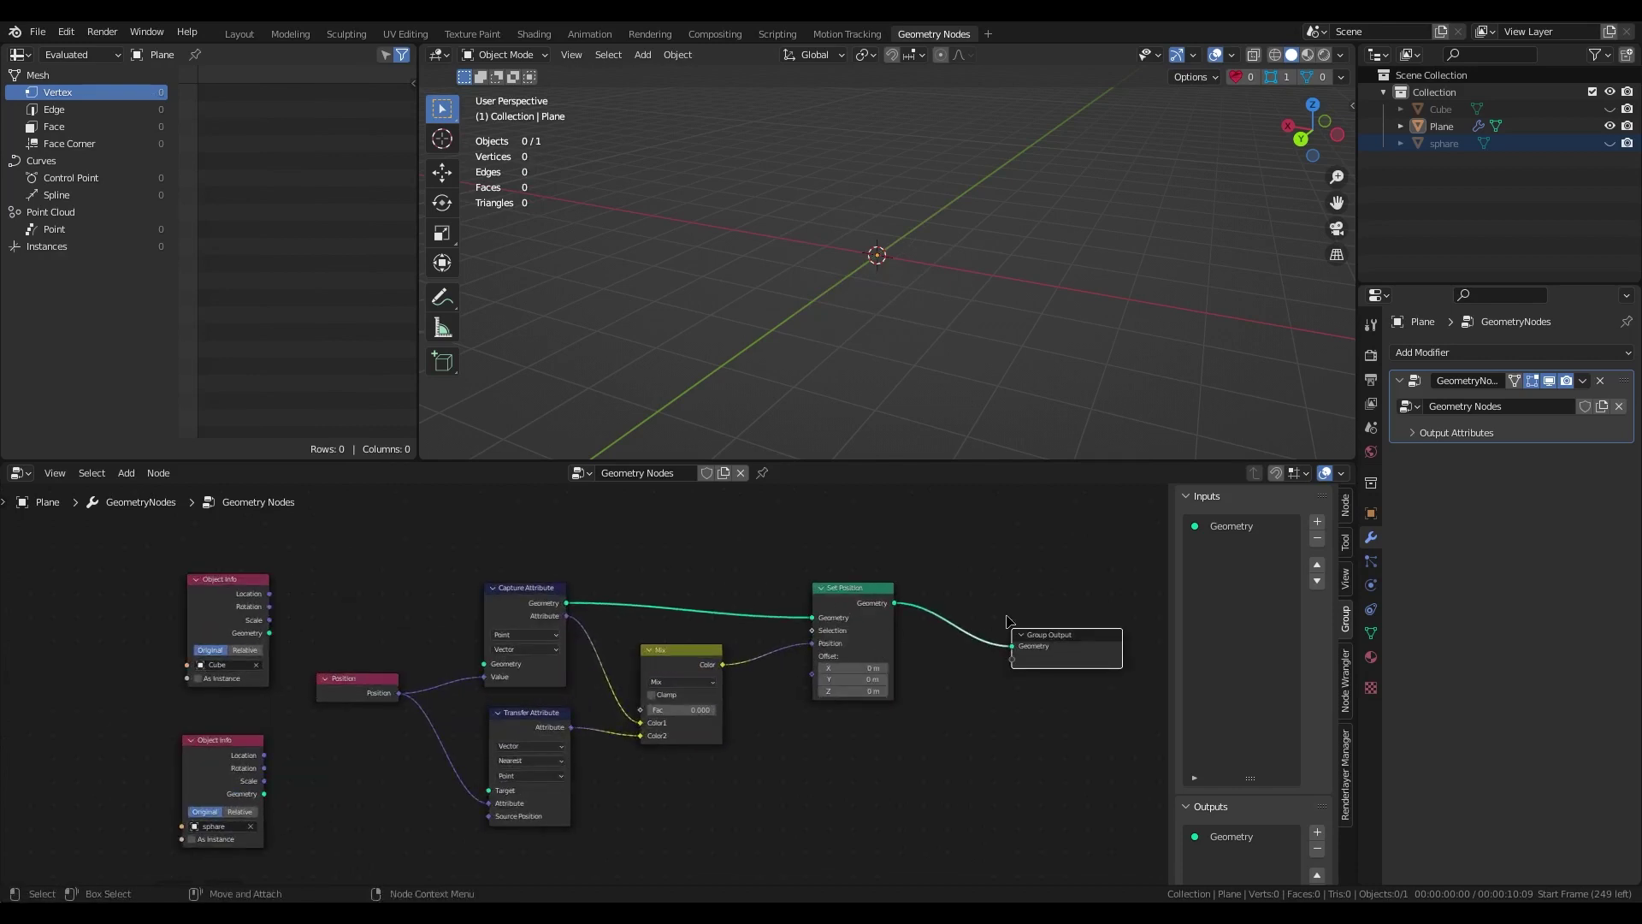
scroll(744, 733, "down", 4)
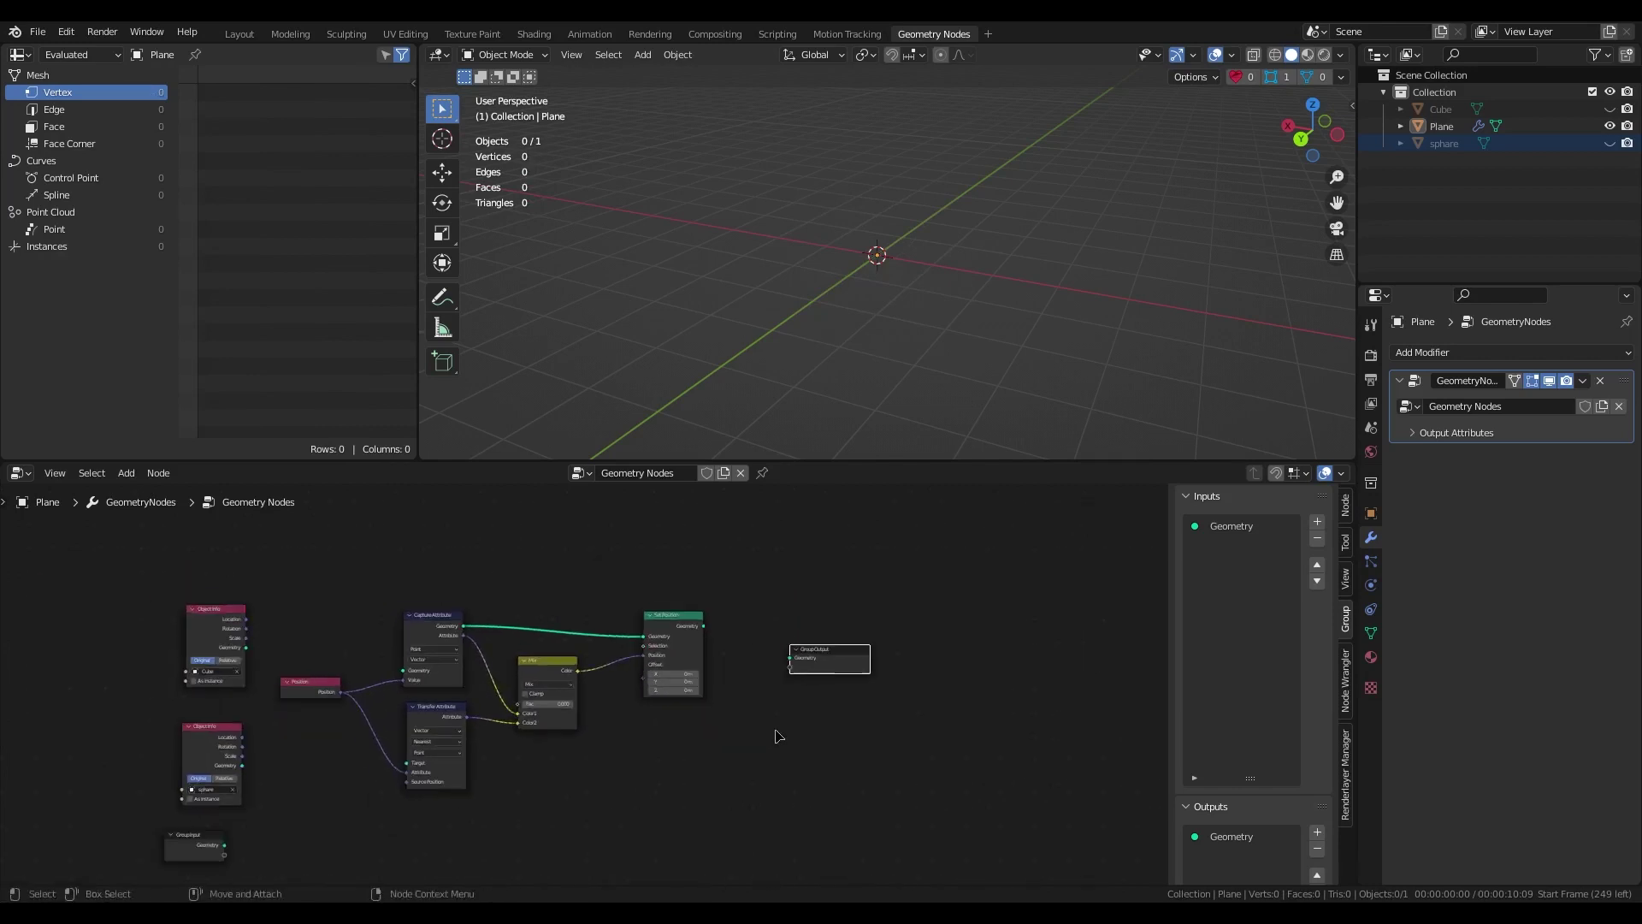
Move the node chain from Position through Set Position aside as a group, and shift Group Output up.
left_click_drag(399, 624, 719, 802)
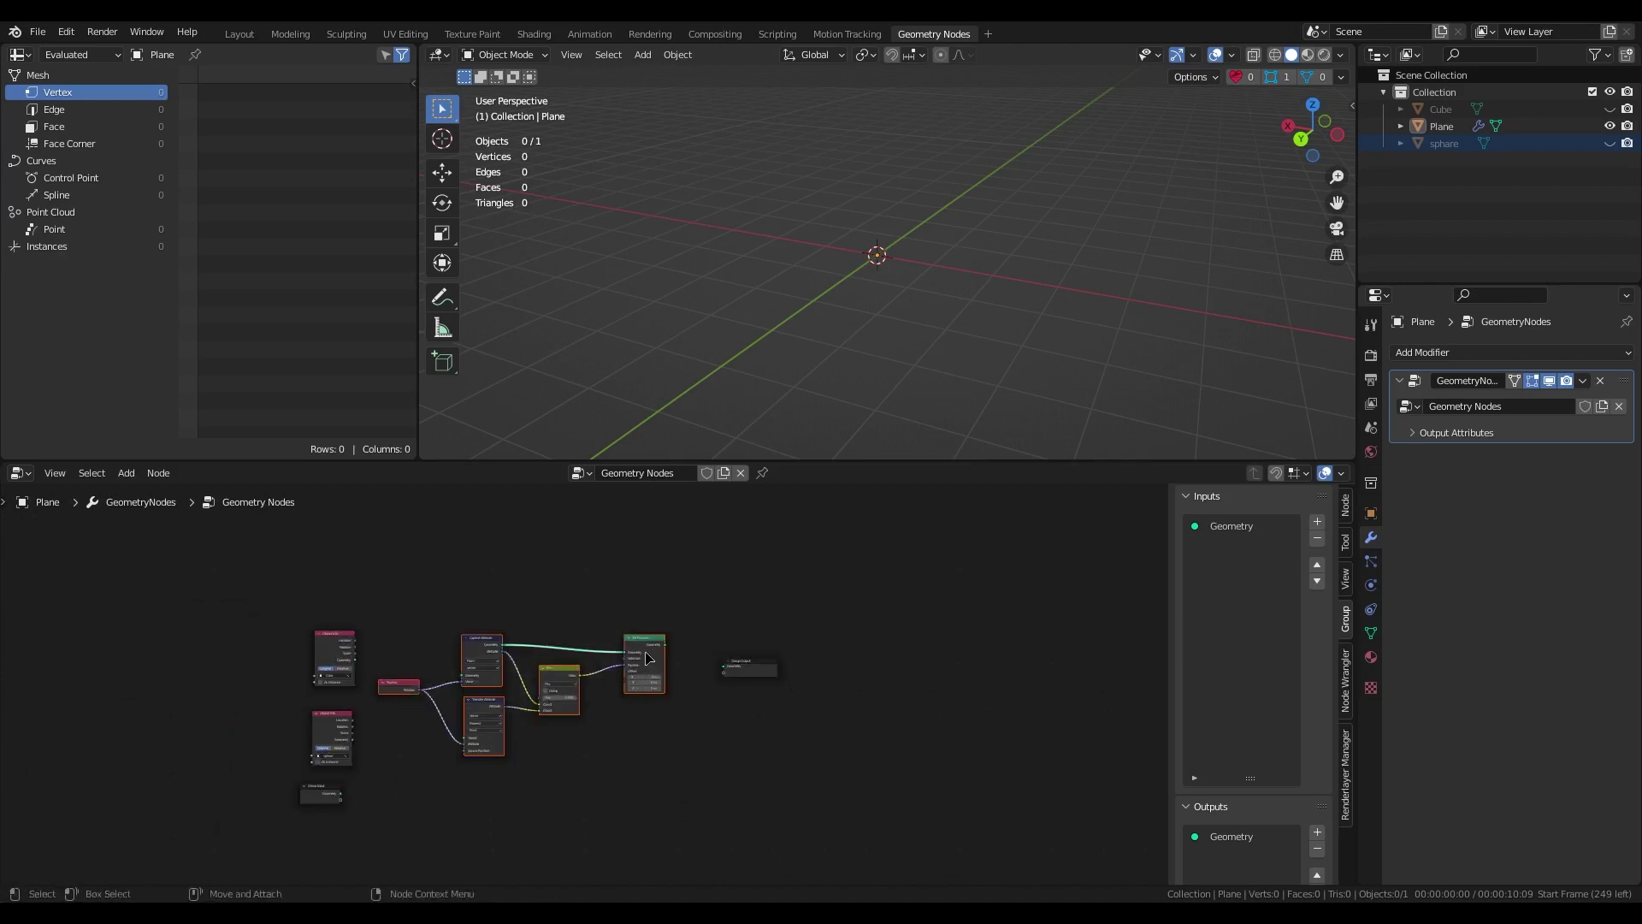
left_click_drag(647, 655, 1032, 745)
left_click_drag(744, 665, 819, 547)
Add a Cube mesh primitive node above the Cube Object Info node.
scroll(367, 689, "up", 1)
middle_click_drag(436, 648, 517, 785)
scroll(481, 706, "up", 3)
key("shift+a")
type("scu")
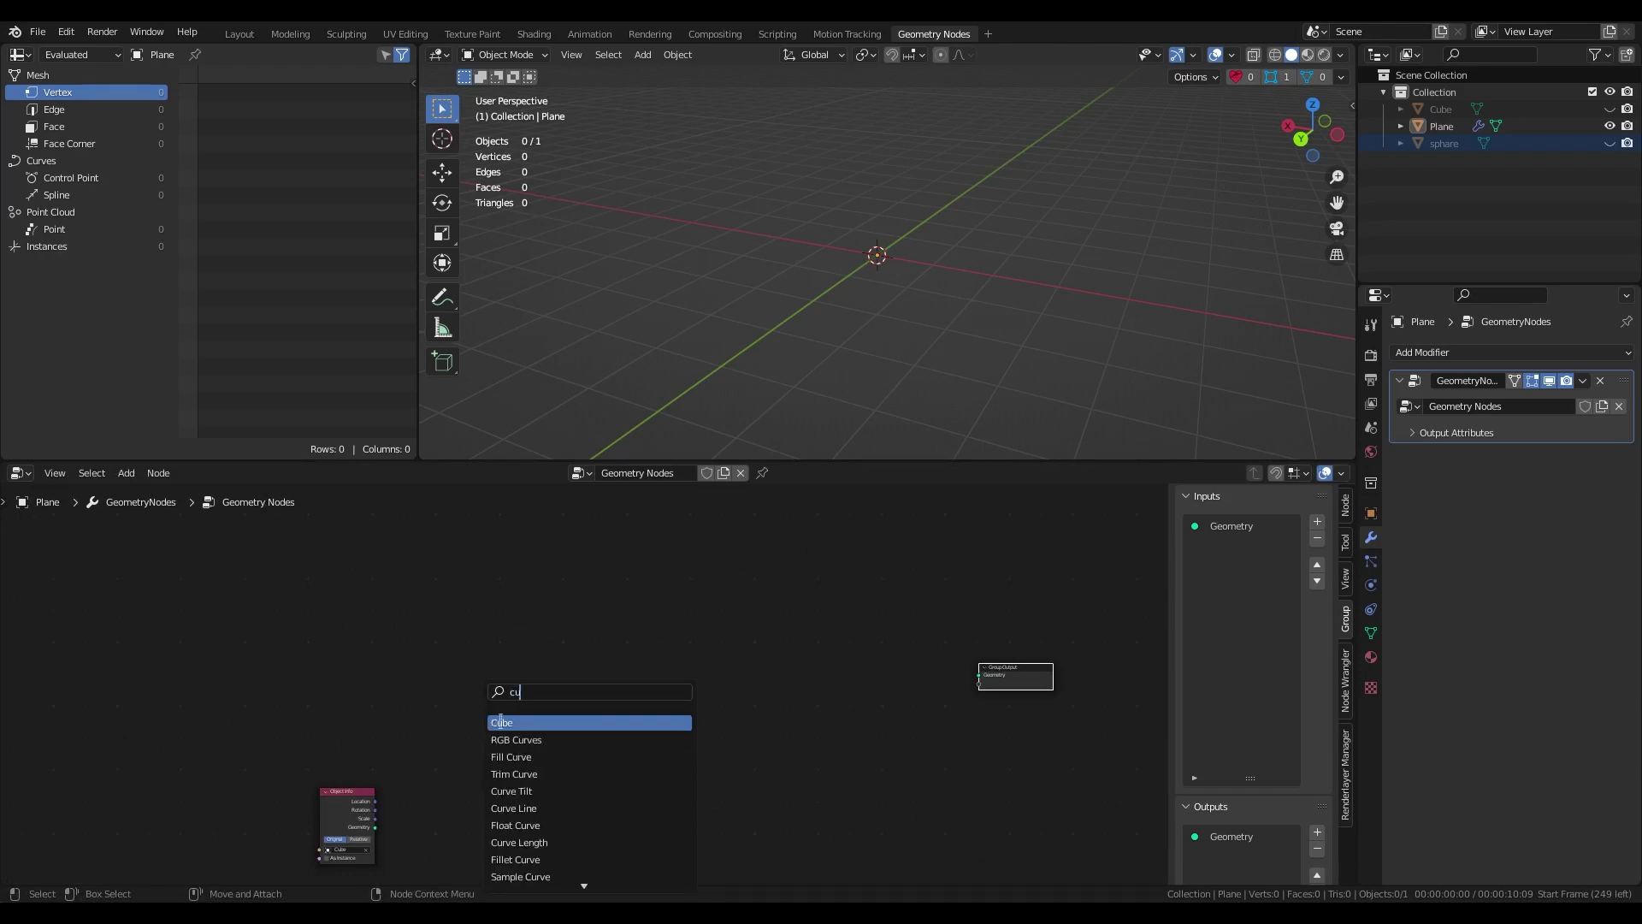
left_click(500, 721)
scroll(469, 809, "up", 4)
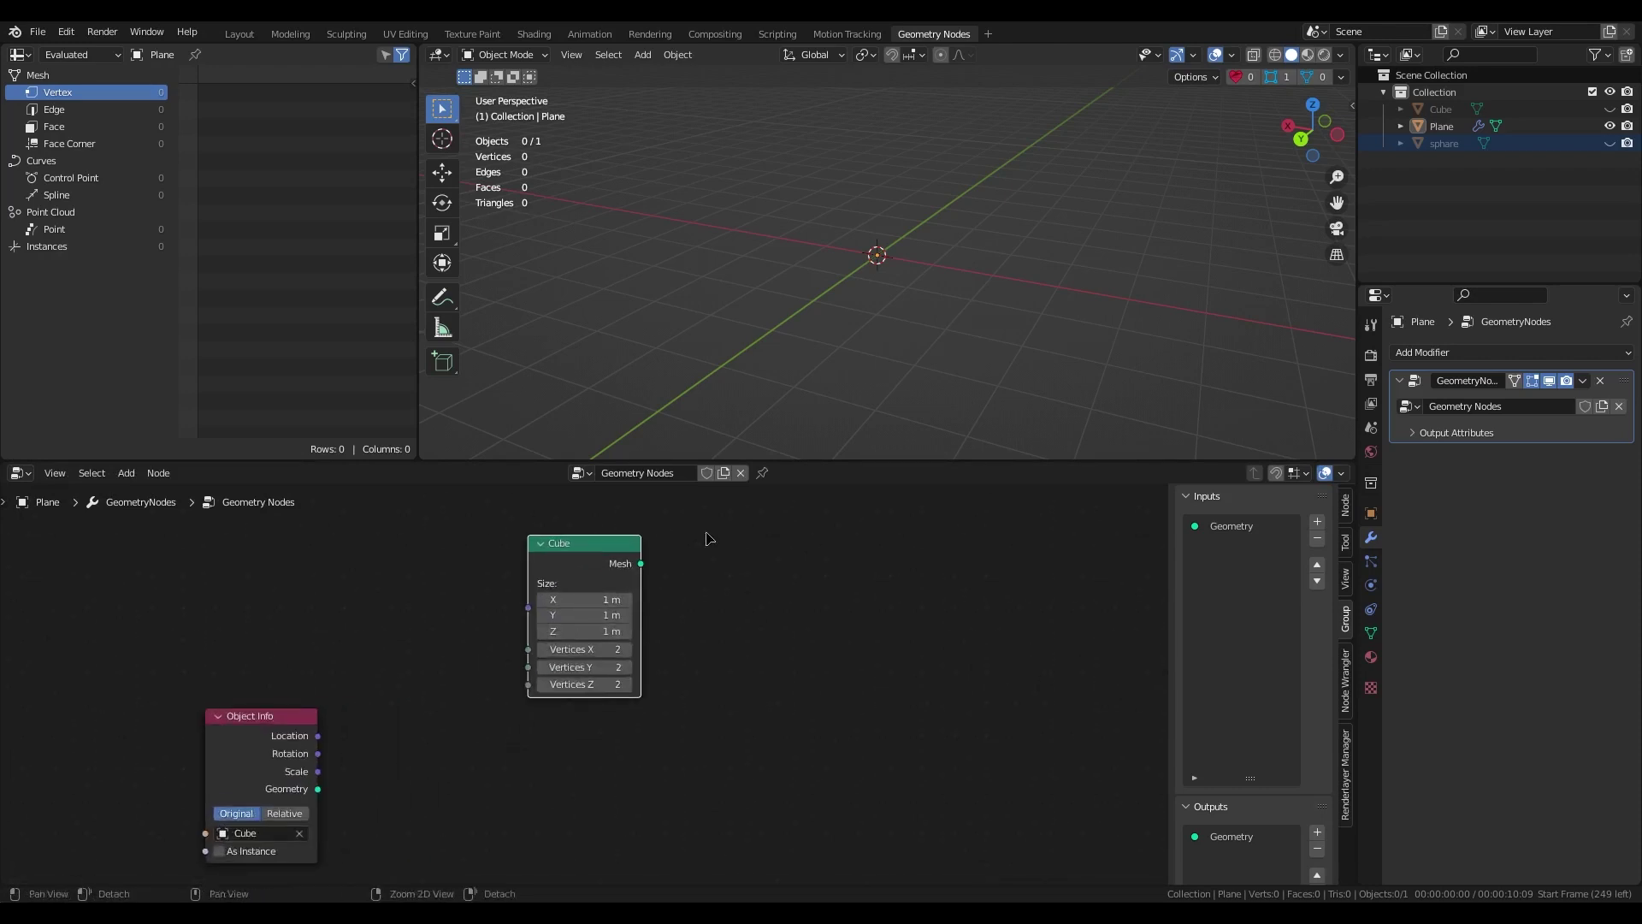
Reposition the Cube primitive node to leave free space between it and the Cube Object Info node.
middle_click_drag(707, 548, 695, 614, "alt")
left_click_drag(557, 639, 608, 578)
middle_click_drag(764, 663, 555, 695, "alt")
scroll(555, 695, "down", 3)
left_click_drag(447, 591, 376, 519)
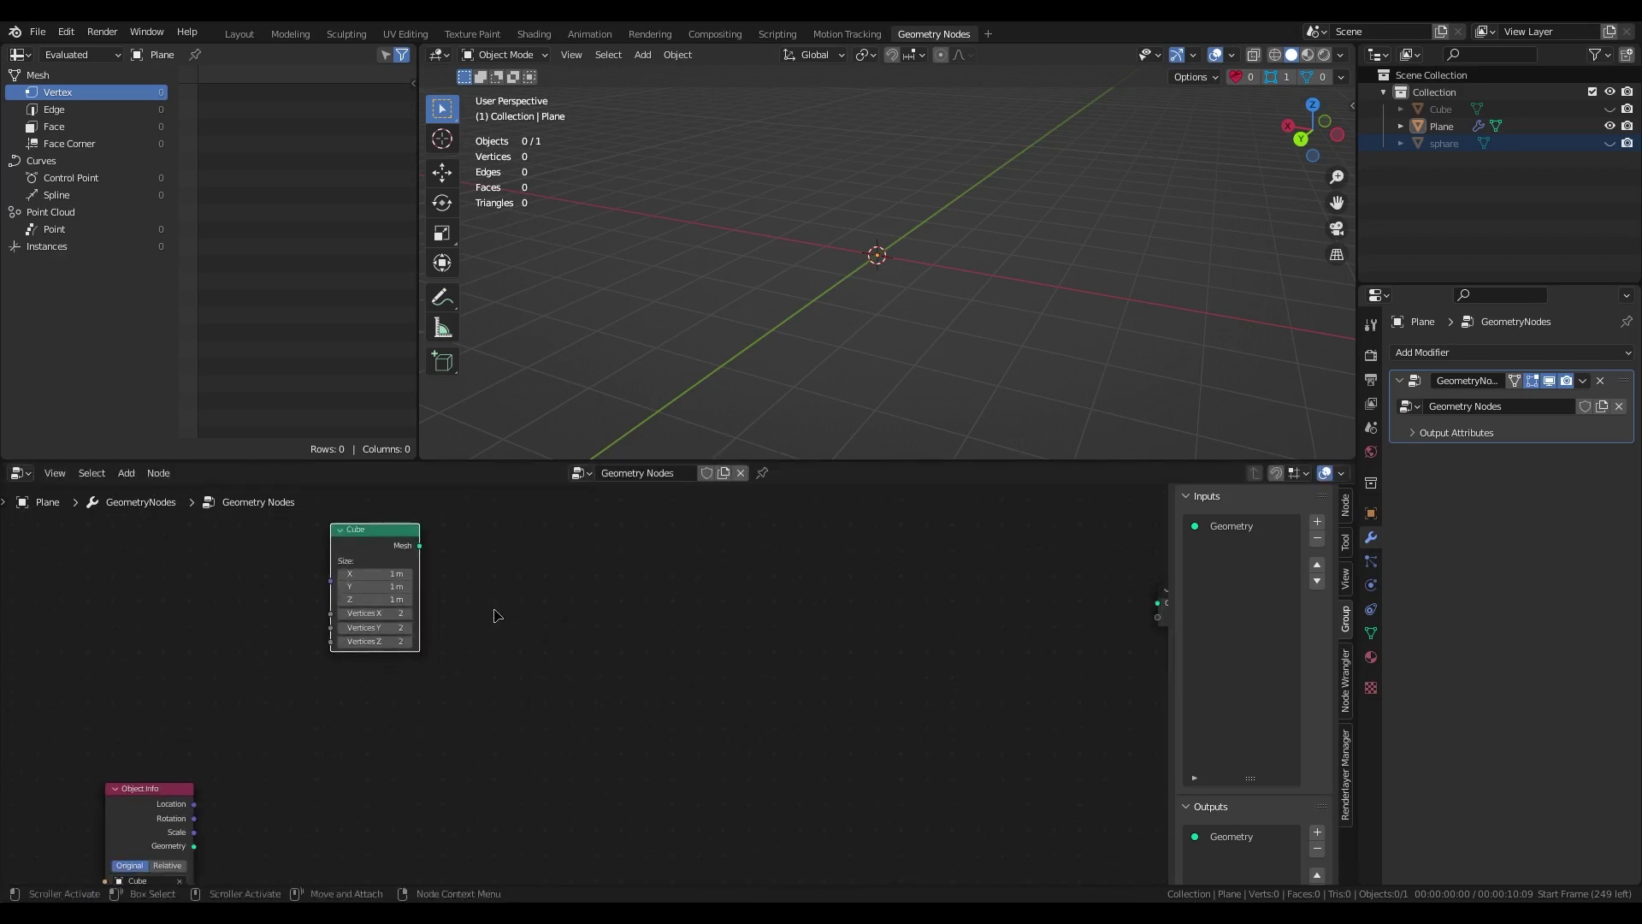
scroll(437, 725, "down", 3)
middle_click_drag(430, 663, 609, 689, "alt")
scroll(608, 689, "up", 4)
middle_click_drag(532, 582, 542, 634, "alt")
left_click_drag(528, 544, 634, 531)
Add a Bounding Box node and connect the Cube Object Info's Geometry to its Geometry input.
middle_click_drag(473, 758, 433, 645, "alt")
middle_click_drag(482, 697, 484, 729, "alt")
left_click(438, 677)
key("Tab")
type("box")
left_click(494, 708)
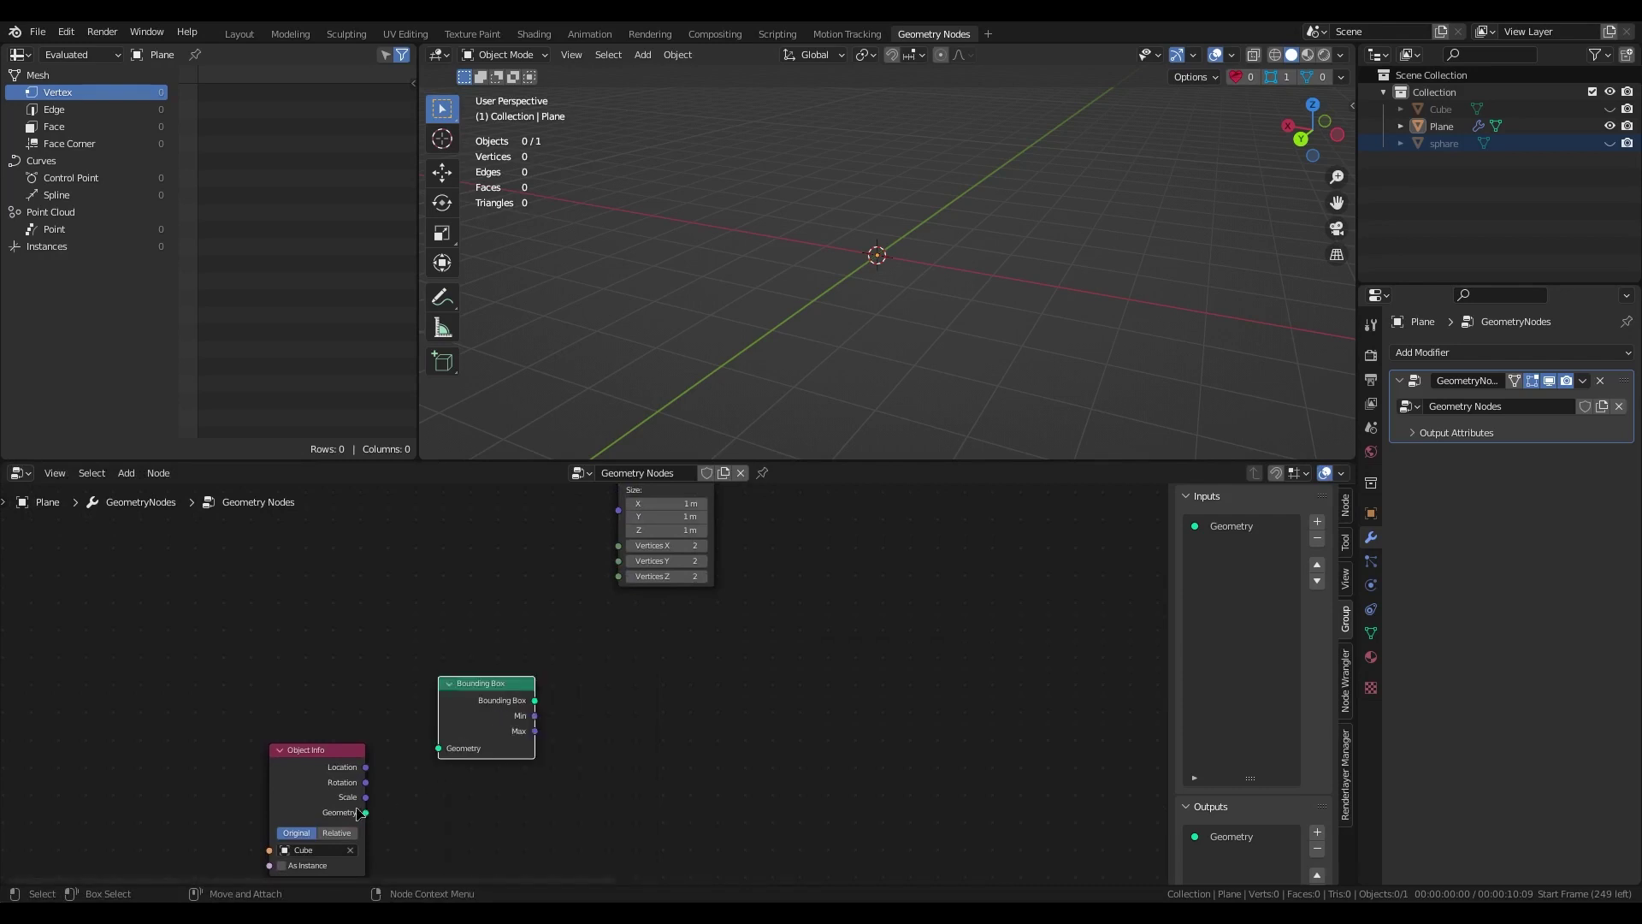
left_click_drag(353, 812, 439, 749)
Move the Bounding Box node up above Object Info and shift the Cube primitive node further right.
left_click_drag(462, 685, 382, 575)
middle_click_drag(632, 548, 609, 663)
left_click_drag(644, 578, 773, 571)
left_click_drag(395, 741, 332, 630)
Add a Vector Math node between Bounding Box and Cube and set its operation to Subtract.
scroll(520, 749, "up", 2)
left_click(539, 727)
key("shift+a")
key("s")
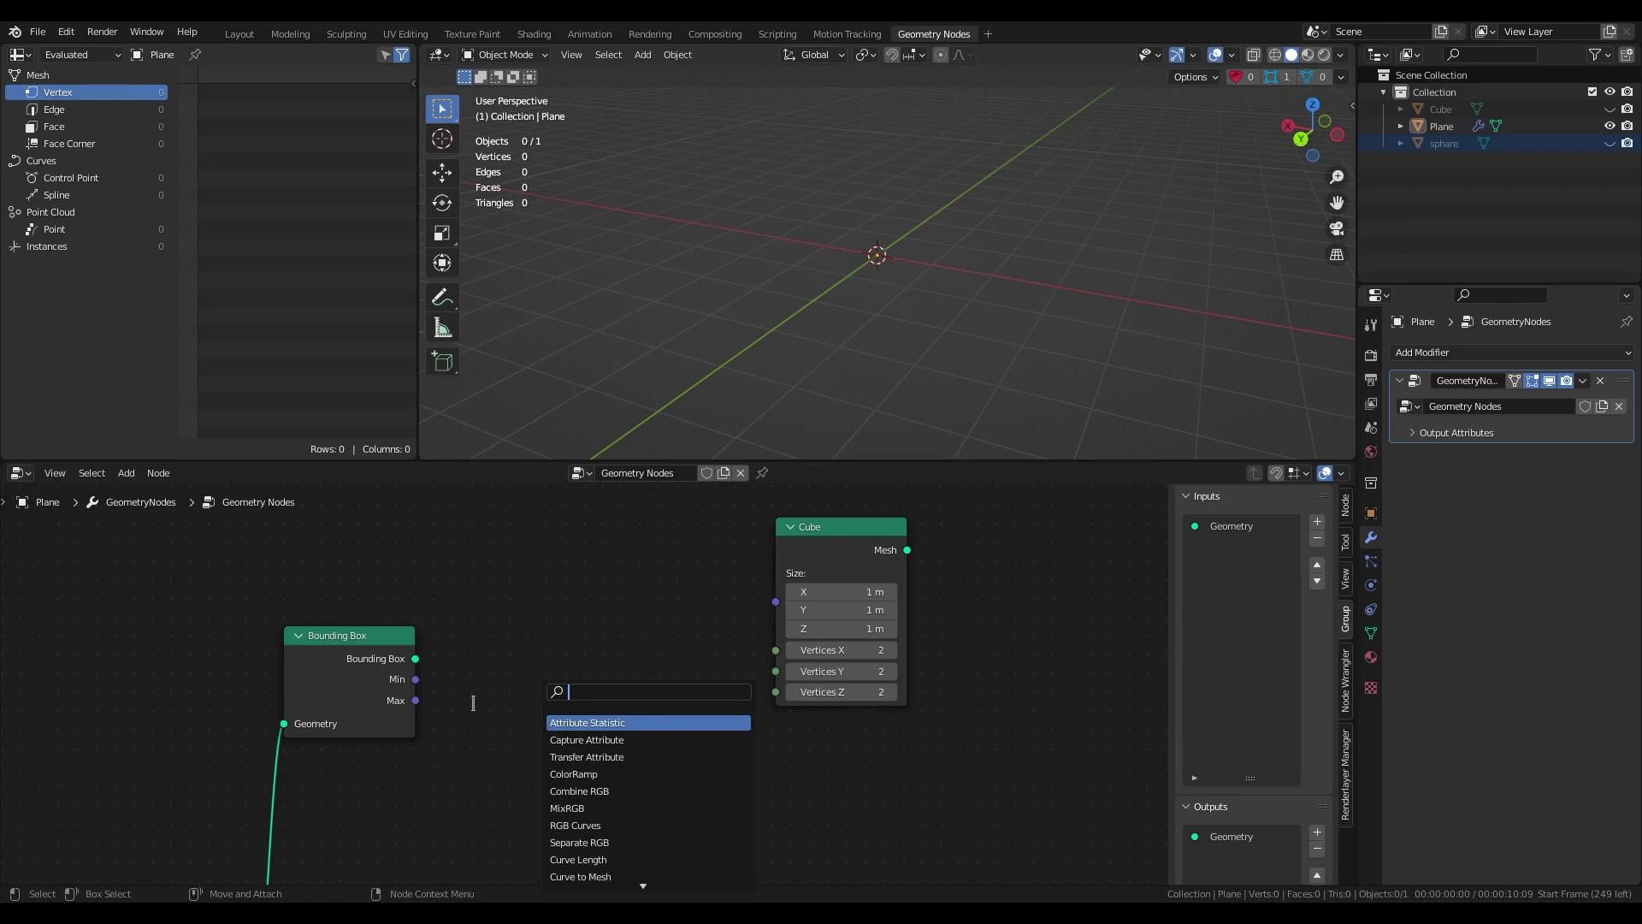
type("vm")
key("Return")
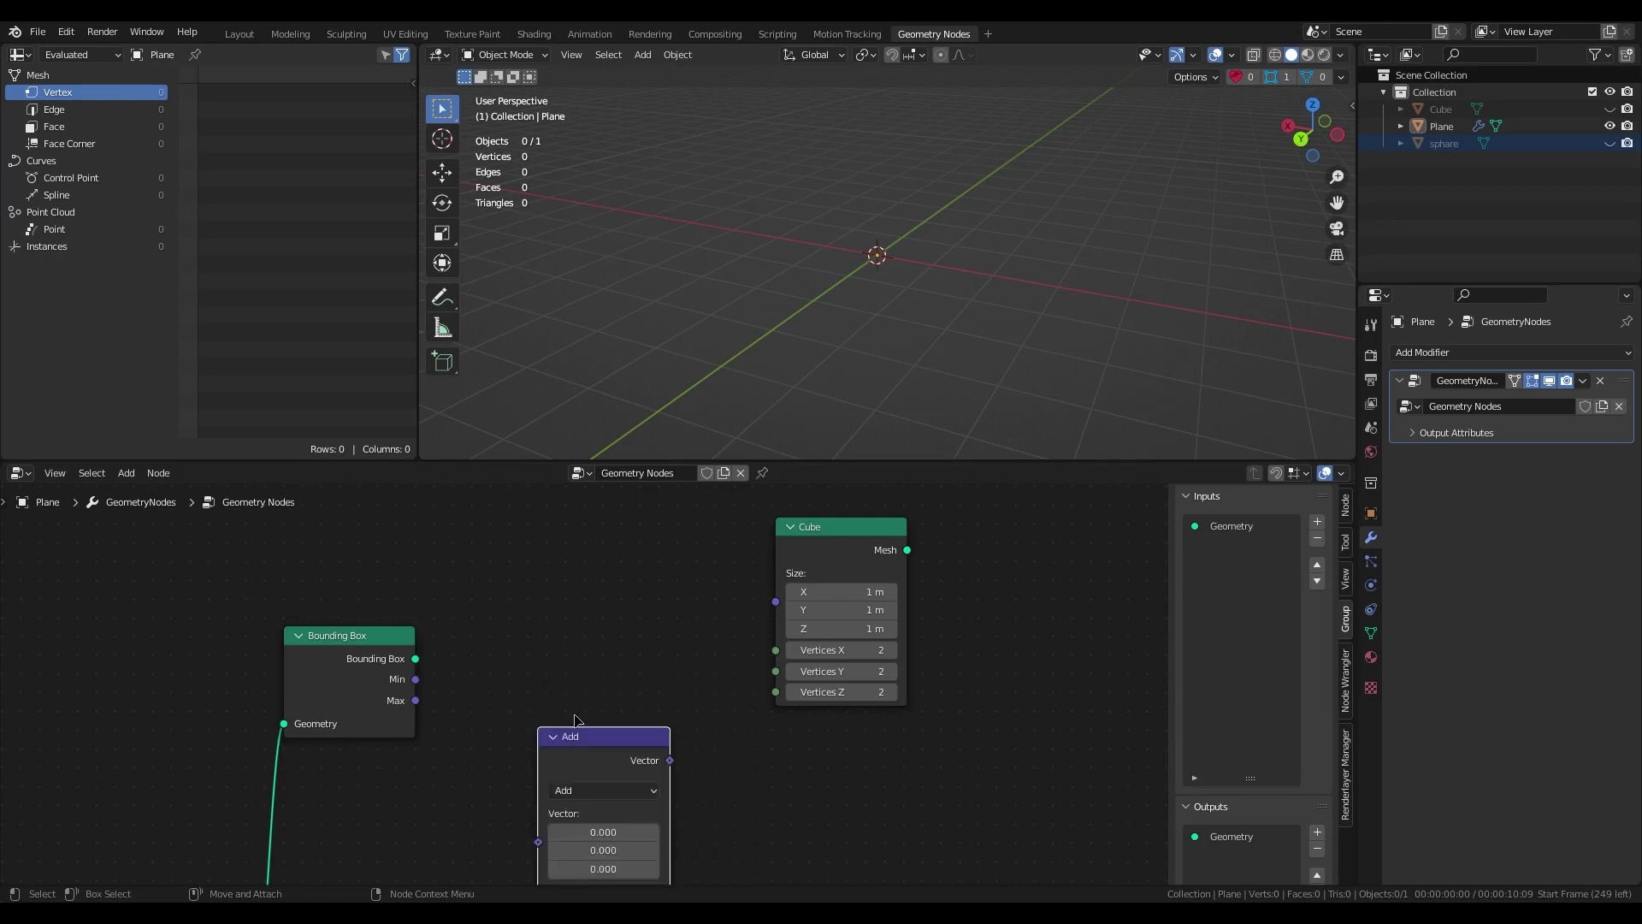
left_click(493, 582)
left_click(541, 652)
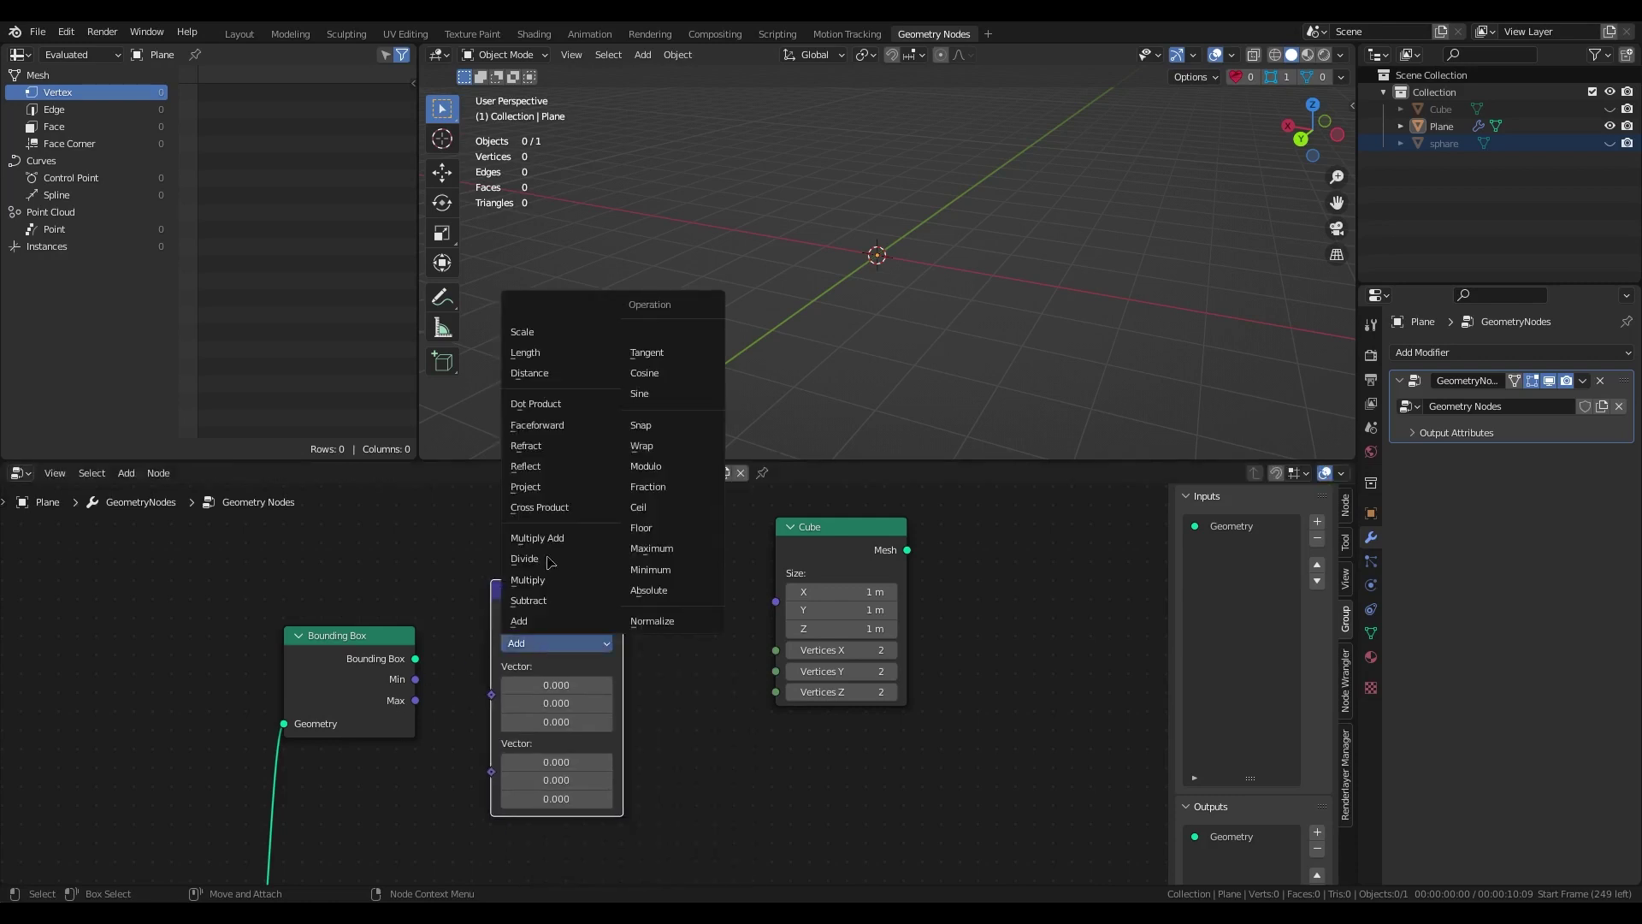
left_click(556, 609)
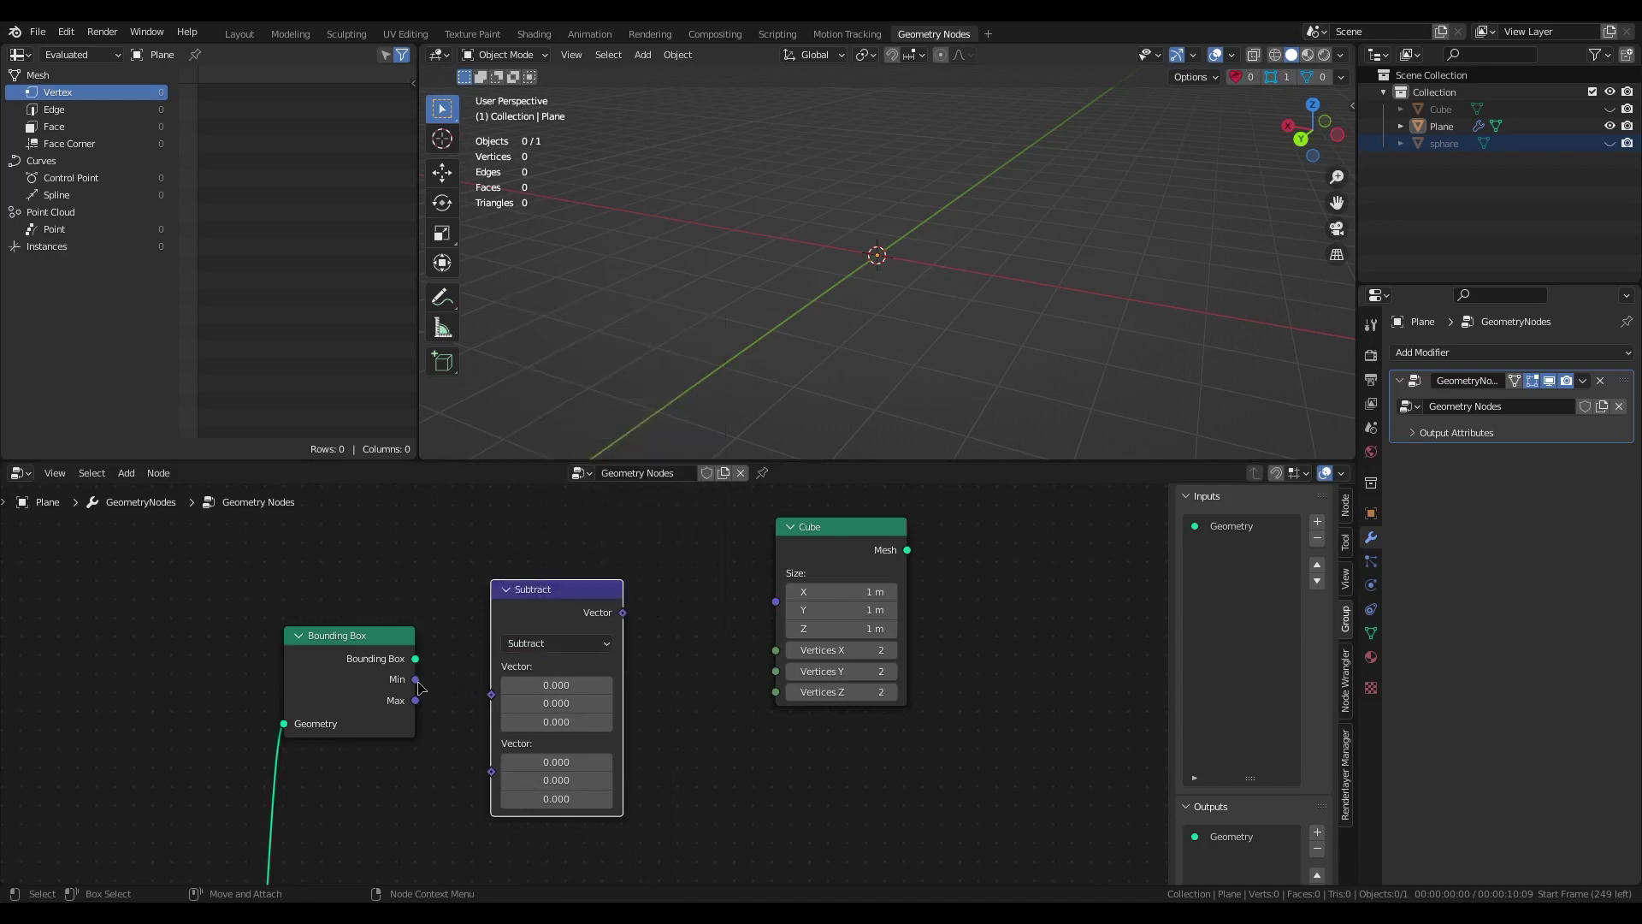
Connect Bounding Box's Max to Subtract's first Vector and Min to its second, and move Subtract closer to Bounding Box.
left_click_drag(417, 680, 480, 706)
left_click_drag(499, 776, 493, 772)
left_click_drag(416, 700, 493, 694)
left_click_drag(559, 604, 524, 616)
middle_click_drag(631, 664, 567, 692)
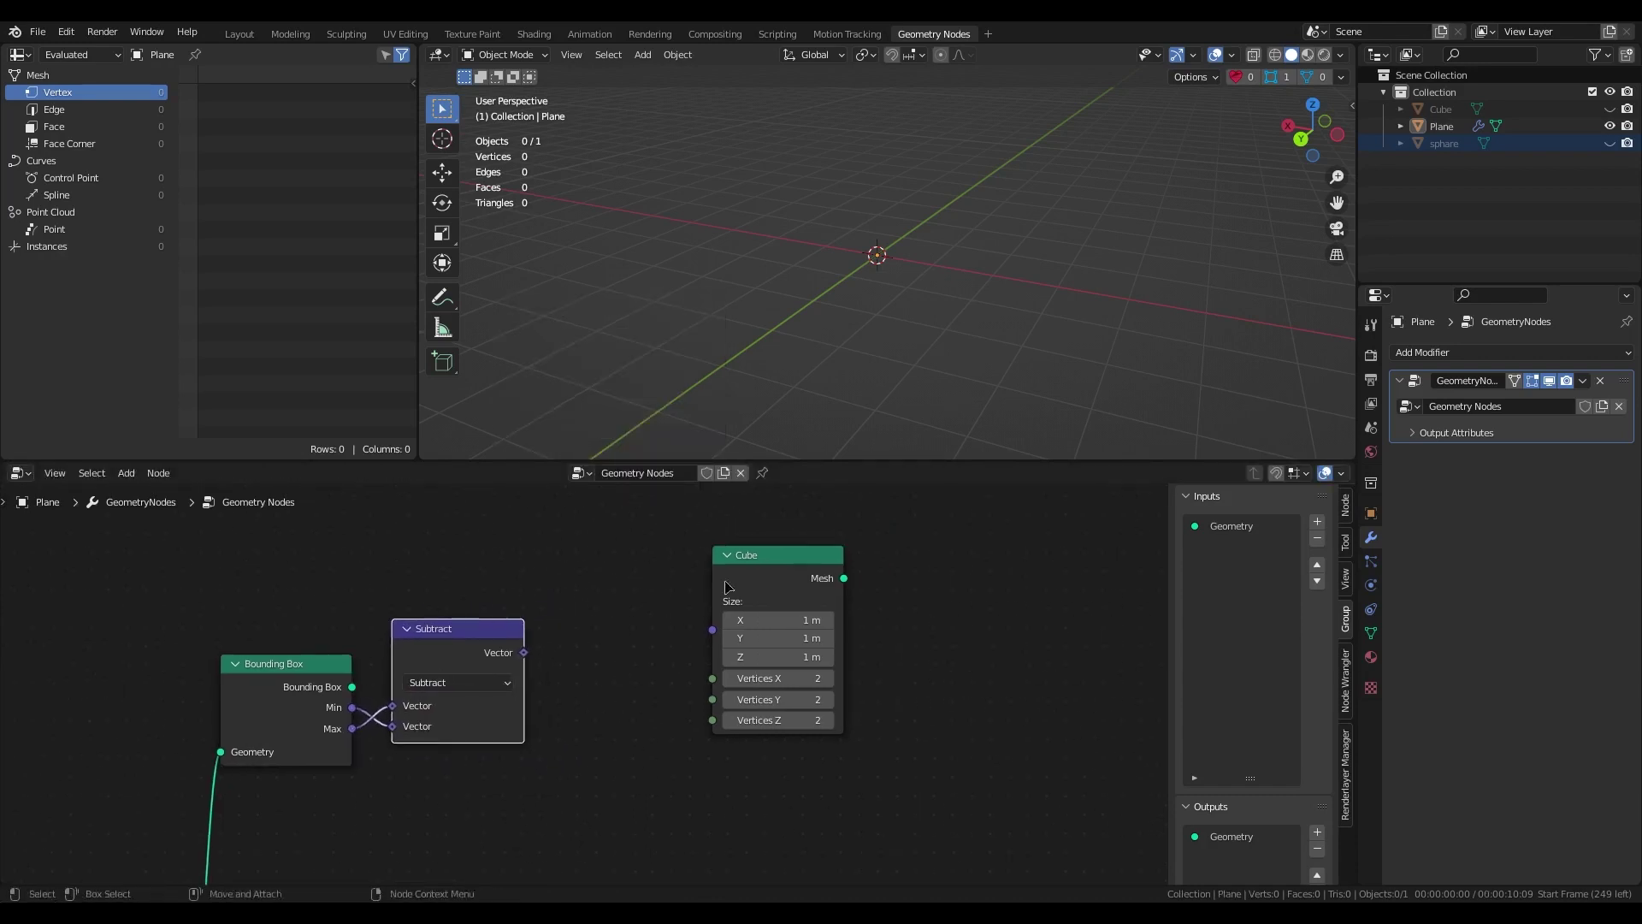
Add a Separate XYZ node between Subtract and the Cube primitive, and connect Subtract's Vector to its input.
left_click_drag(774, 550, 965, 545)
left_click(637, 707)
key("shift+a")
type("s")
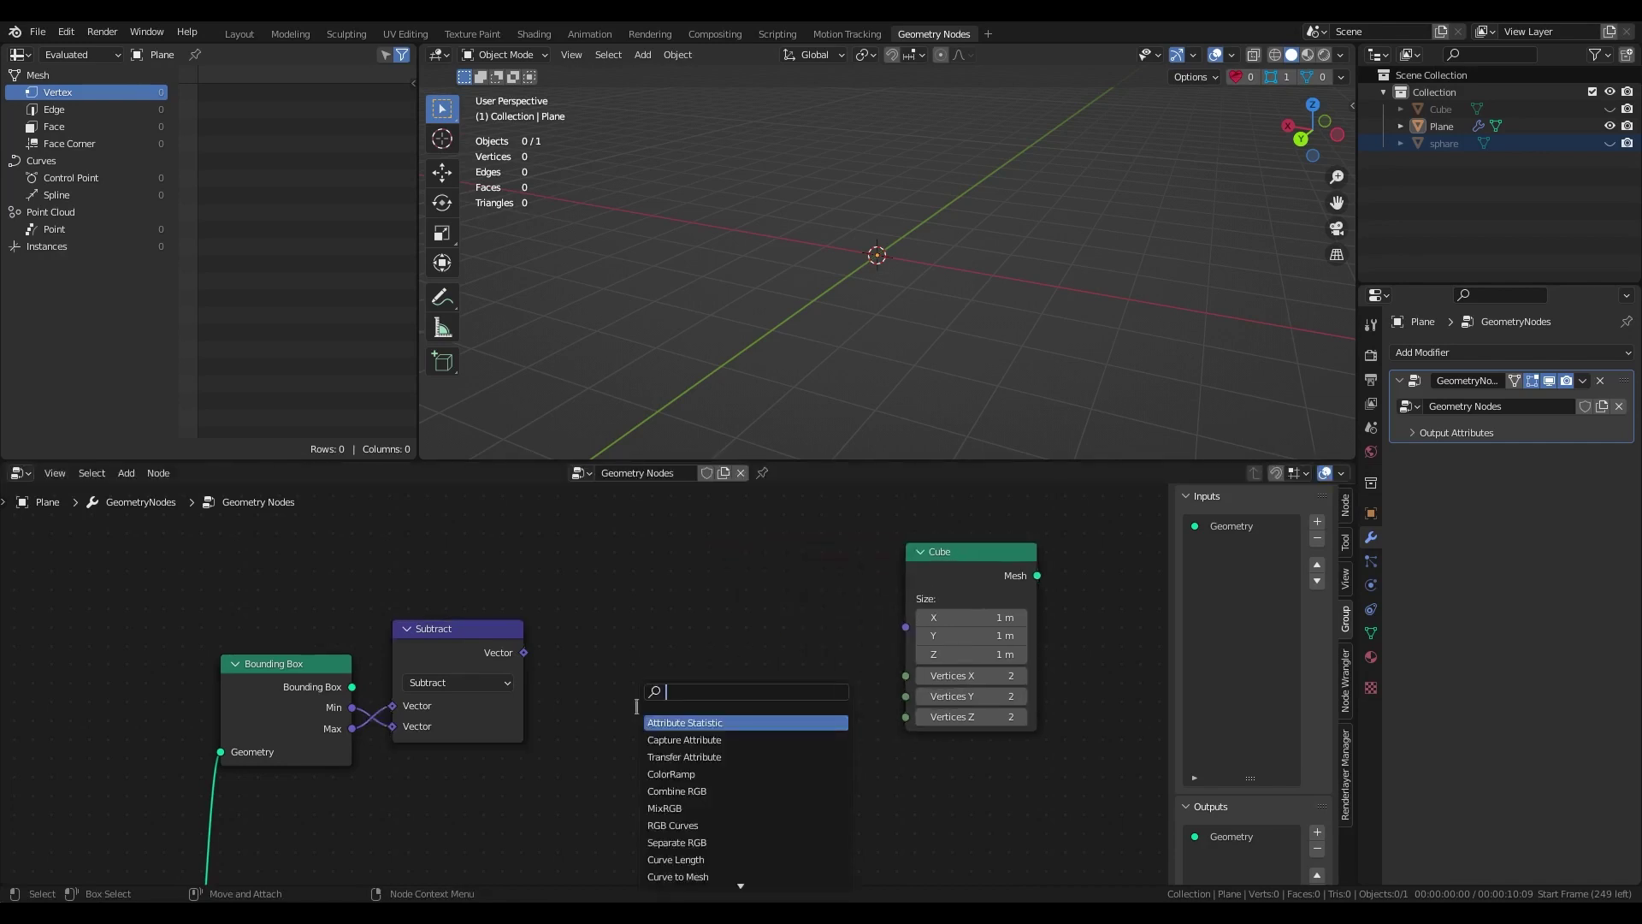
type("sep")
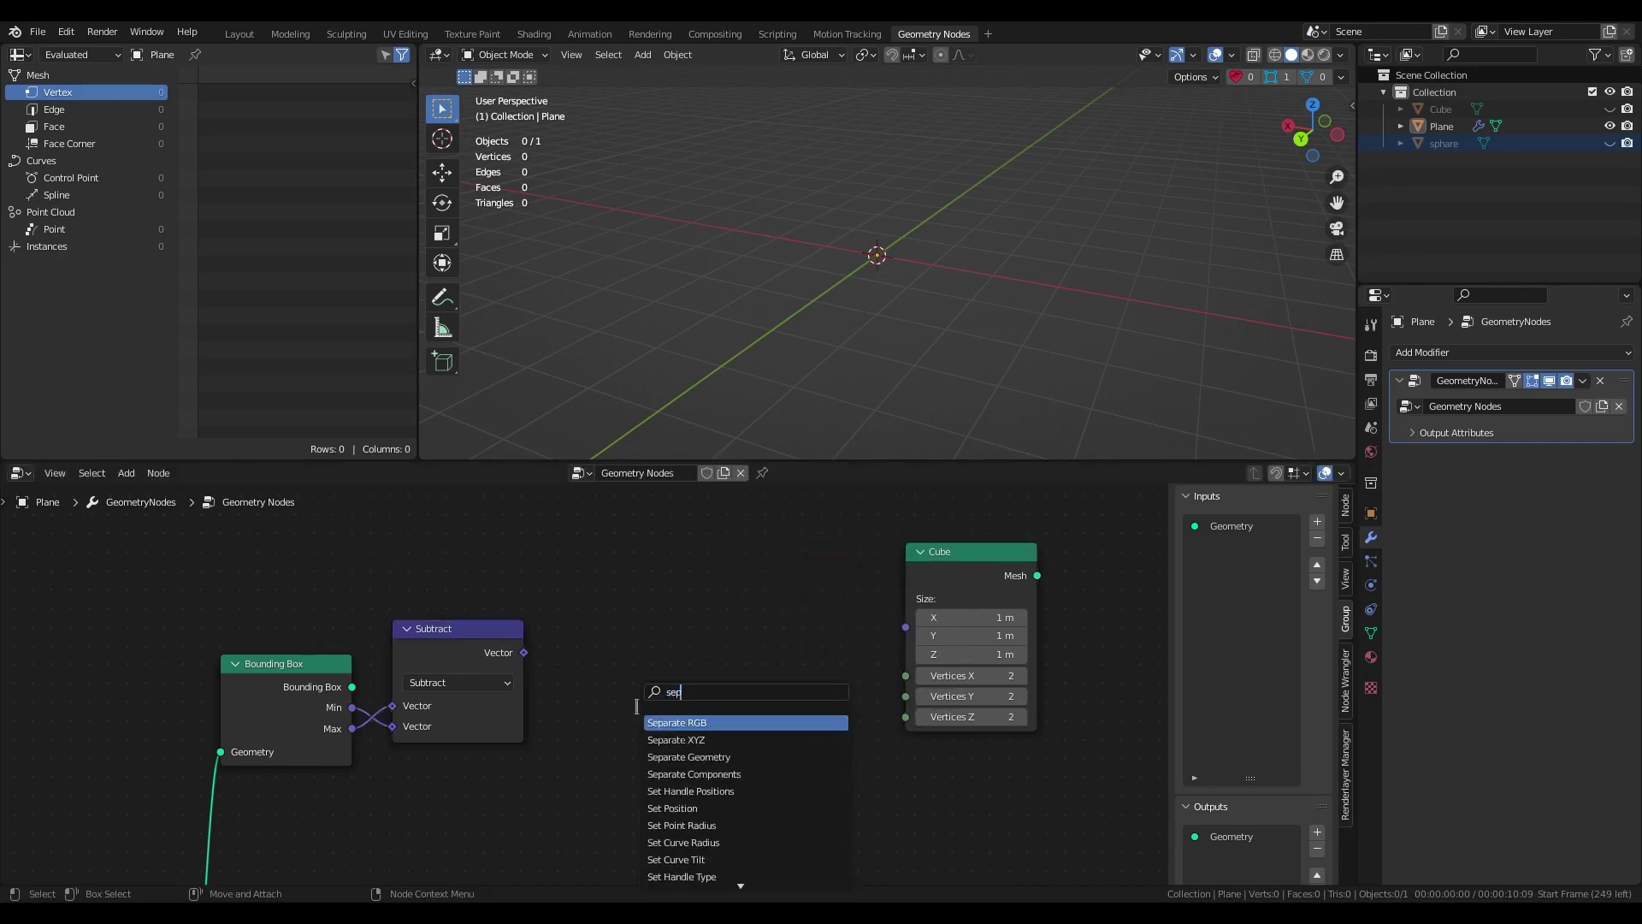
left_click(688, 739)
left_click_drag(697, 722, 639, 617)
left_click_drag(524, 653, 581, 727)
middle_click_drag(759, 690, 597, 690)
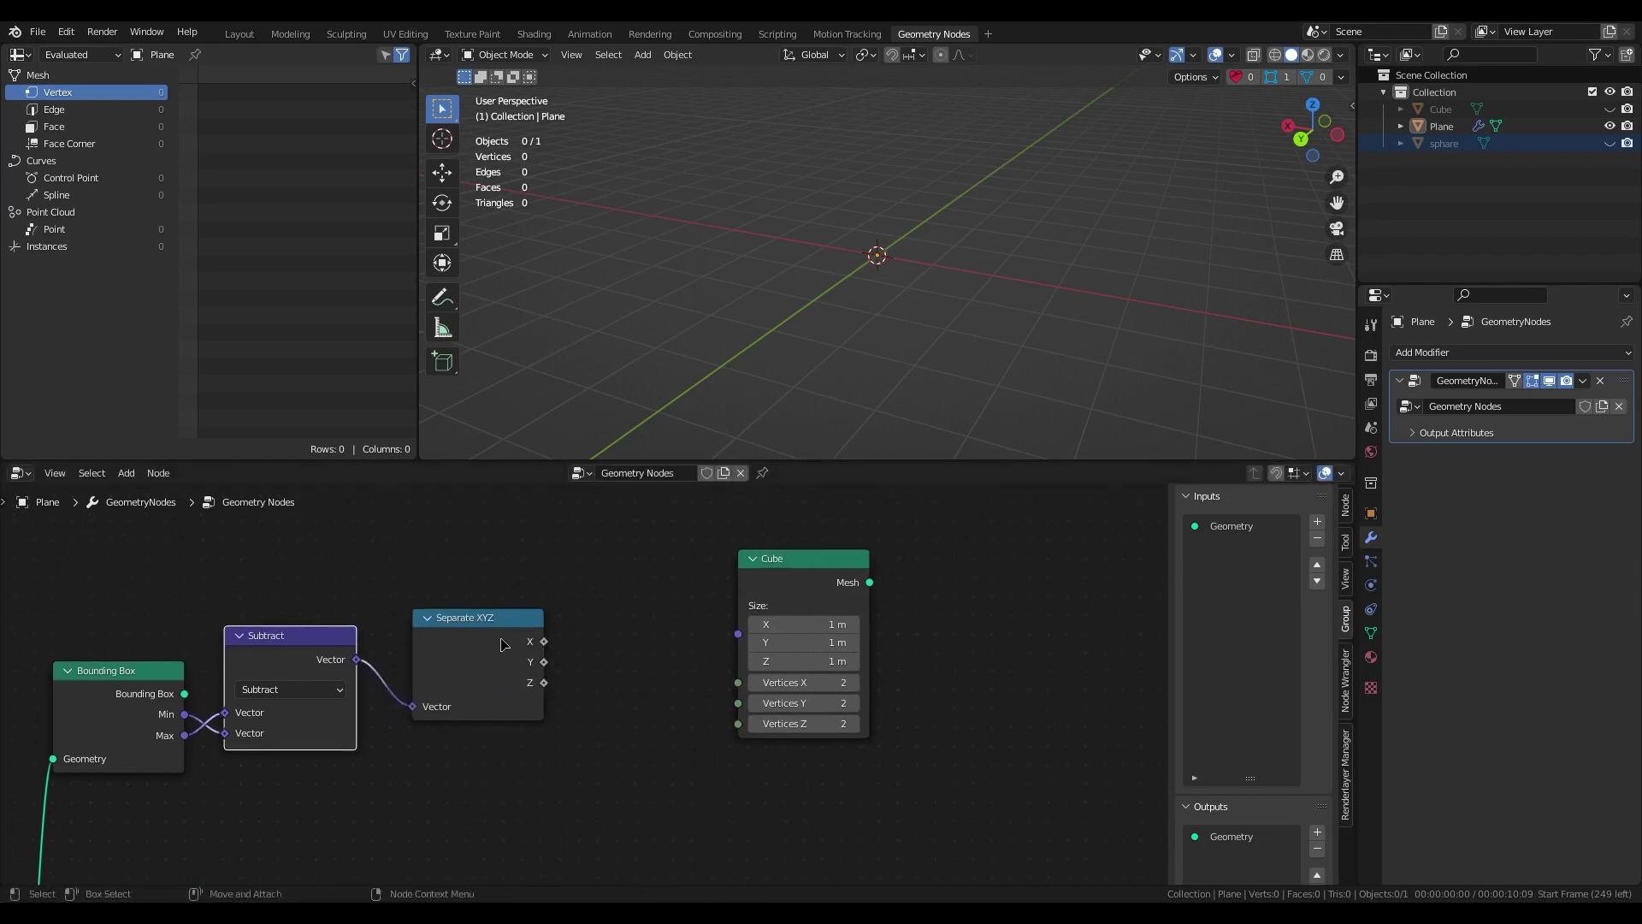
left_click_drag(501, 640, 478, 648)
Shift the Cube primitive right, add a Math node after Separate XYZ, and set its operation to Multiply Add.
left_click_drag(808, 586, 900, 587)
left_click(752, 702)
key("shift+a")
type("mat")
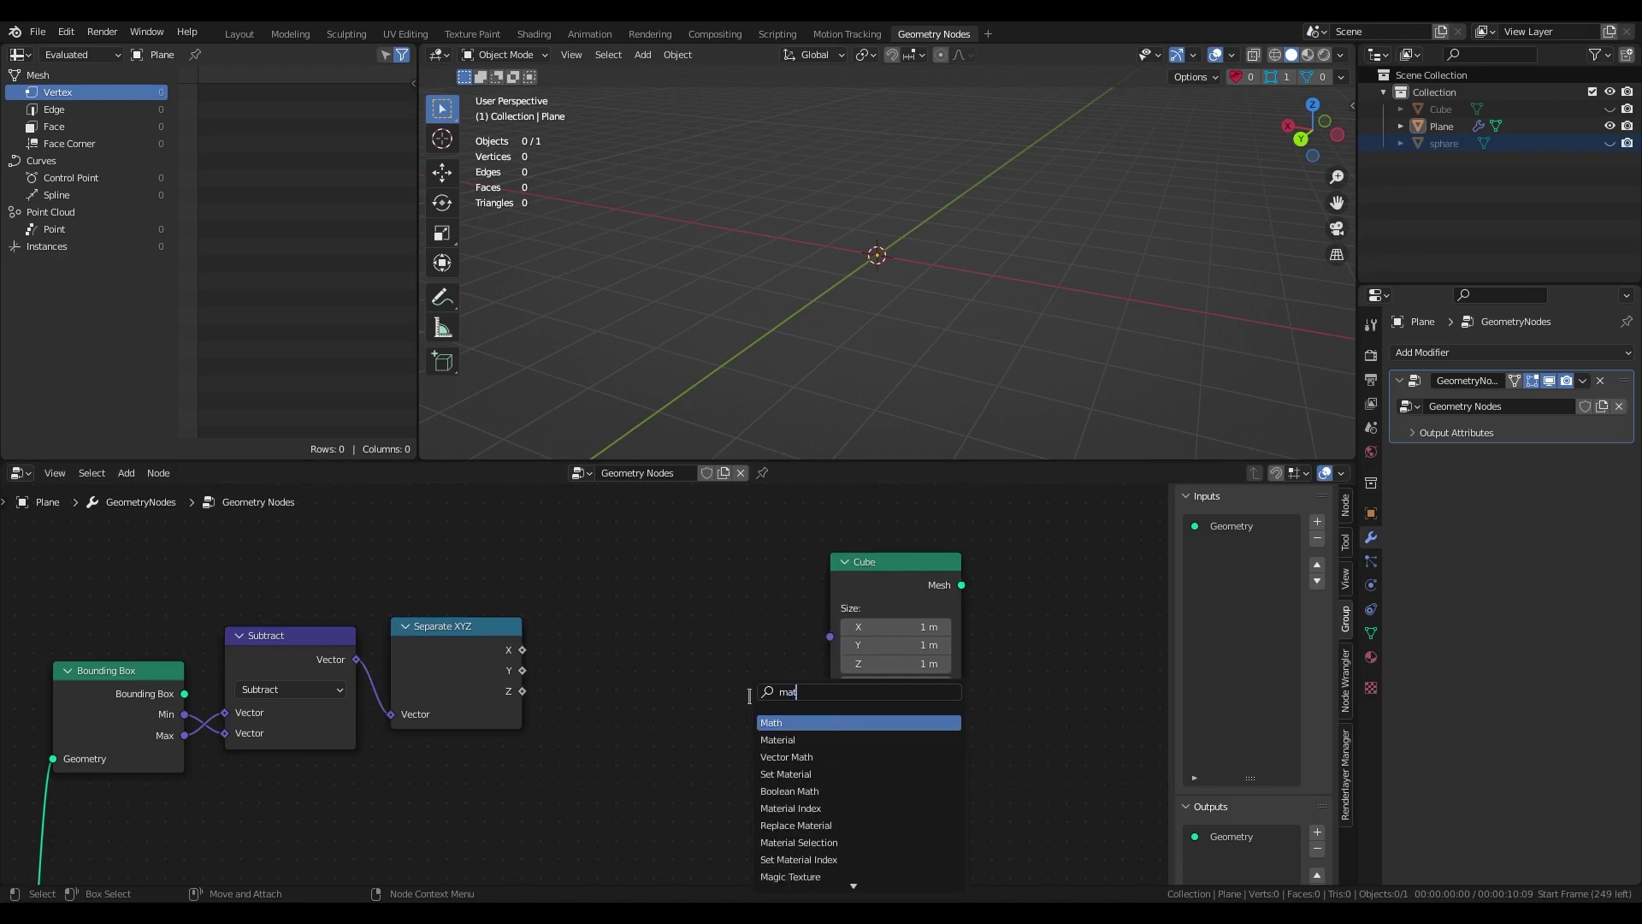
left_click(784, 725)
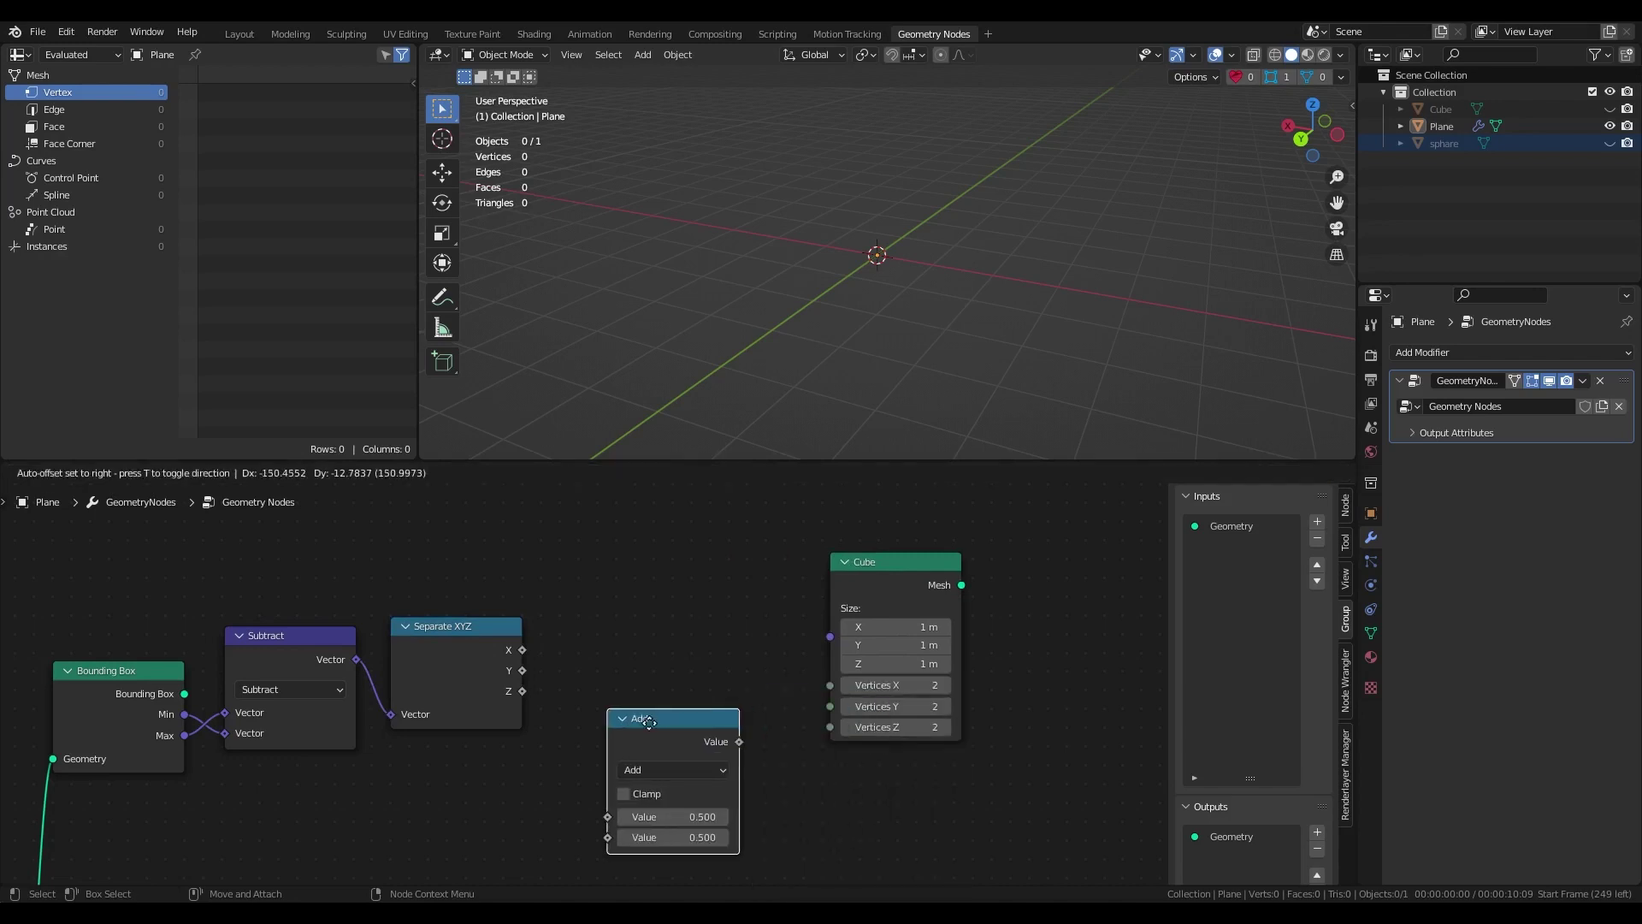
left_click(639, 735)
left_click(673, 769)
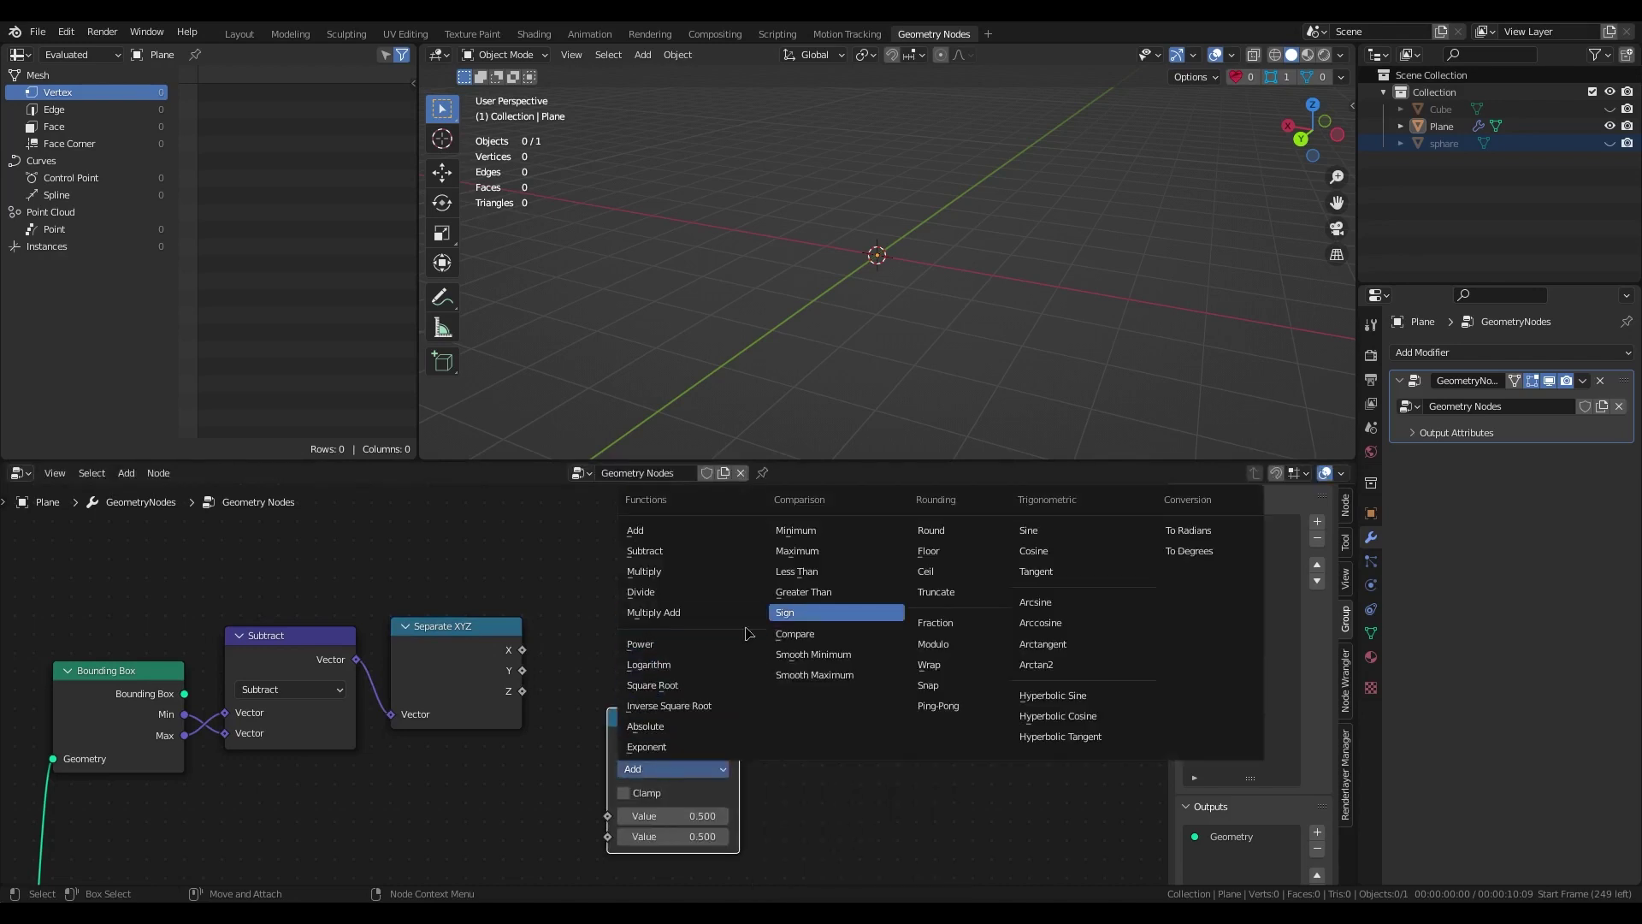
left_click(652, 614)
middle_click_drag(509, 793, 500, 690)
scroll(526, 605, "down", 1)
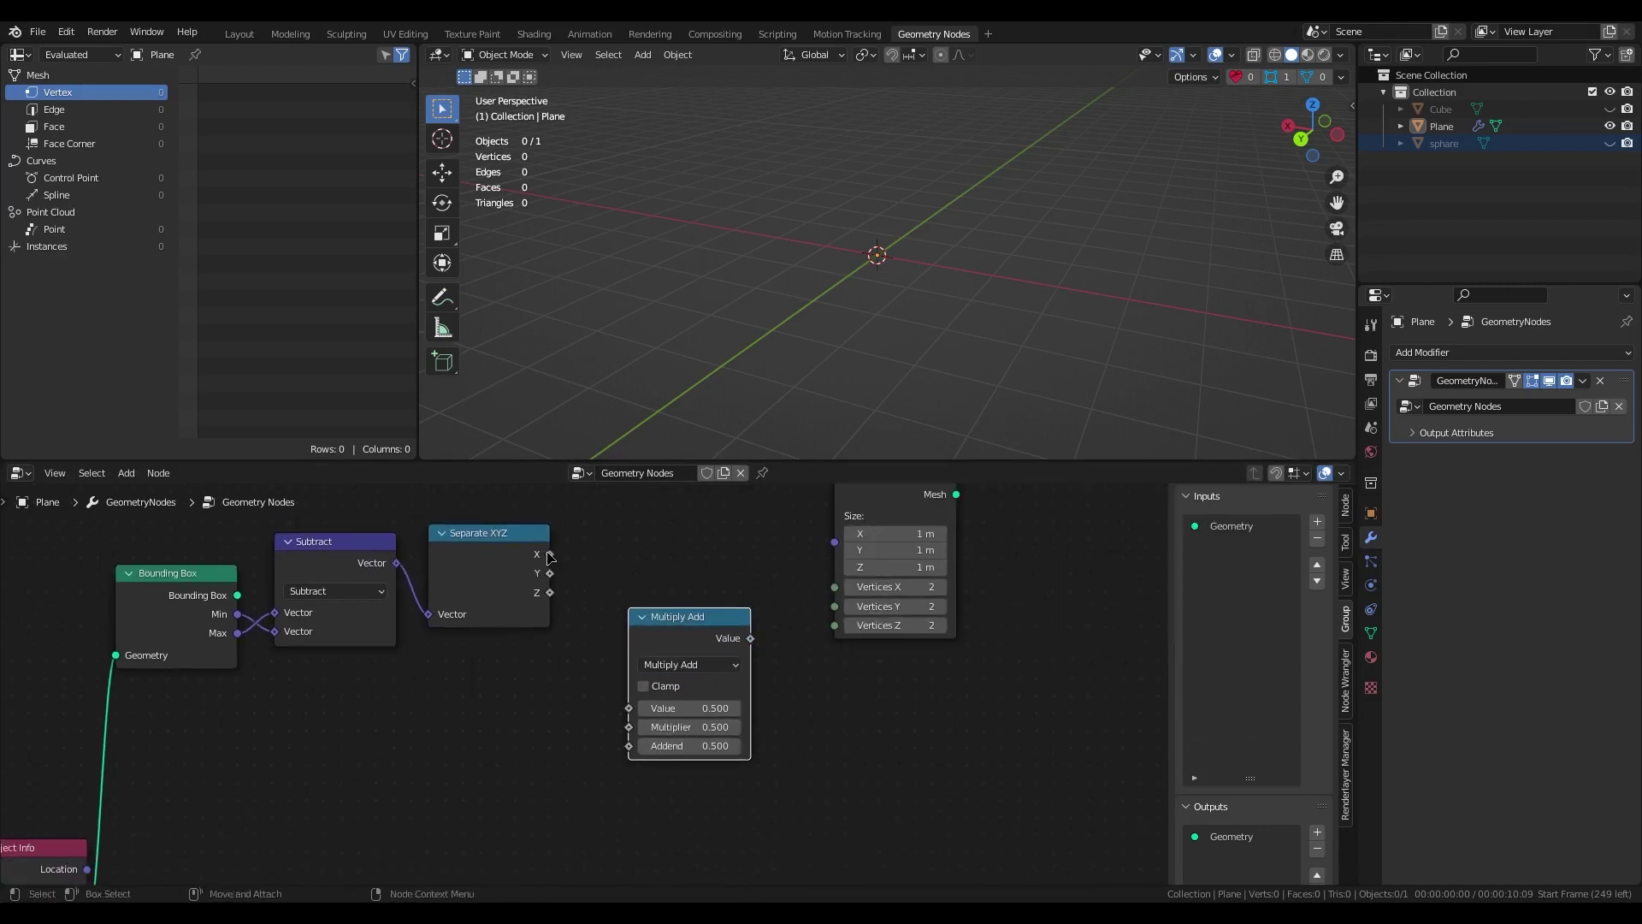
Connect Separate XYZ's X to Multiply Add's Value and move the Group Input node below Separate XYZ.
left_click_drag(550, 556, 629, 710)
scroll(513, 729, "down", 1)
middle_click_drag(348, 728, 412, 647)
scroll(319, 755, "down", 1)
middle_click_drag(397, 749, 388, 773)
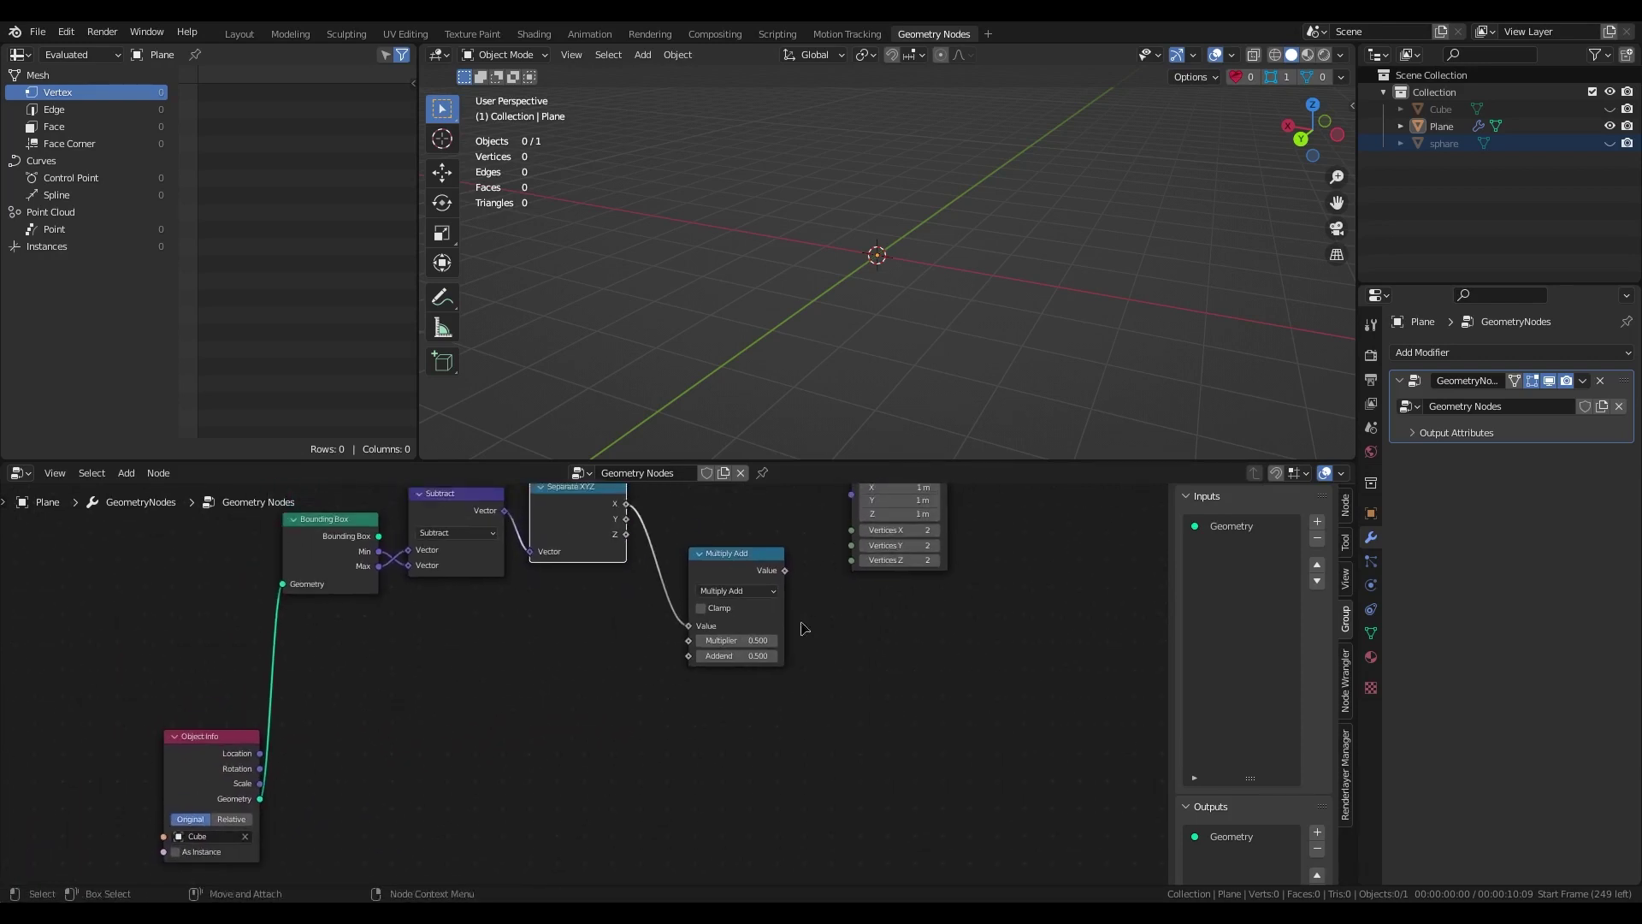
scroll(361, 832, "down", 7)
middle_click_drag(372, 832, 391, 720)
left_click_drag(369, 813, 556, 542)
scroll(783, 601, "up", 3)
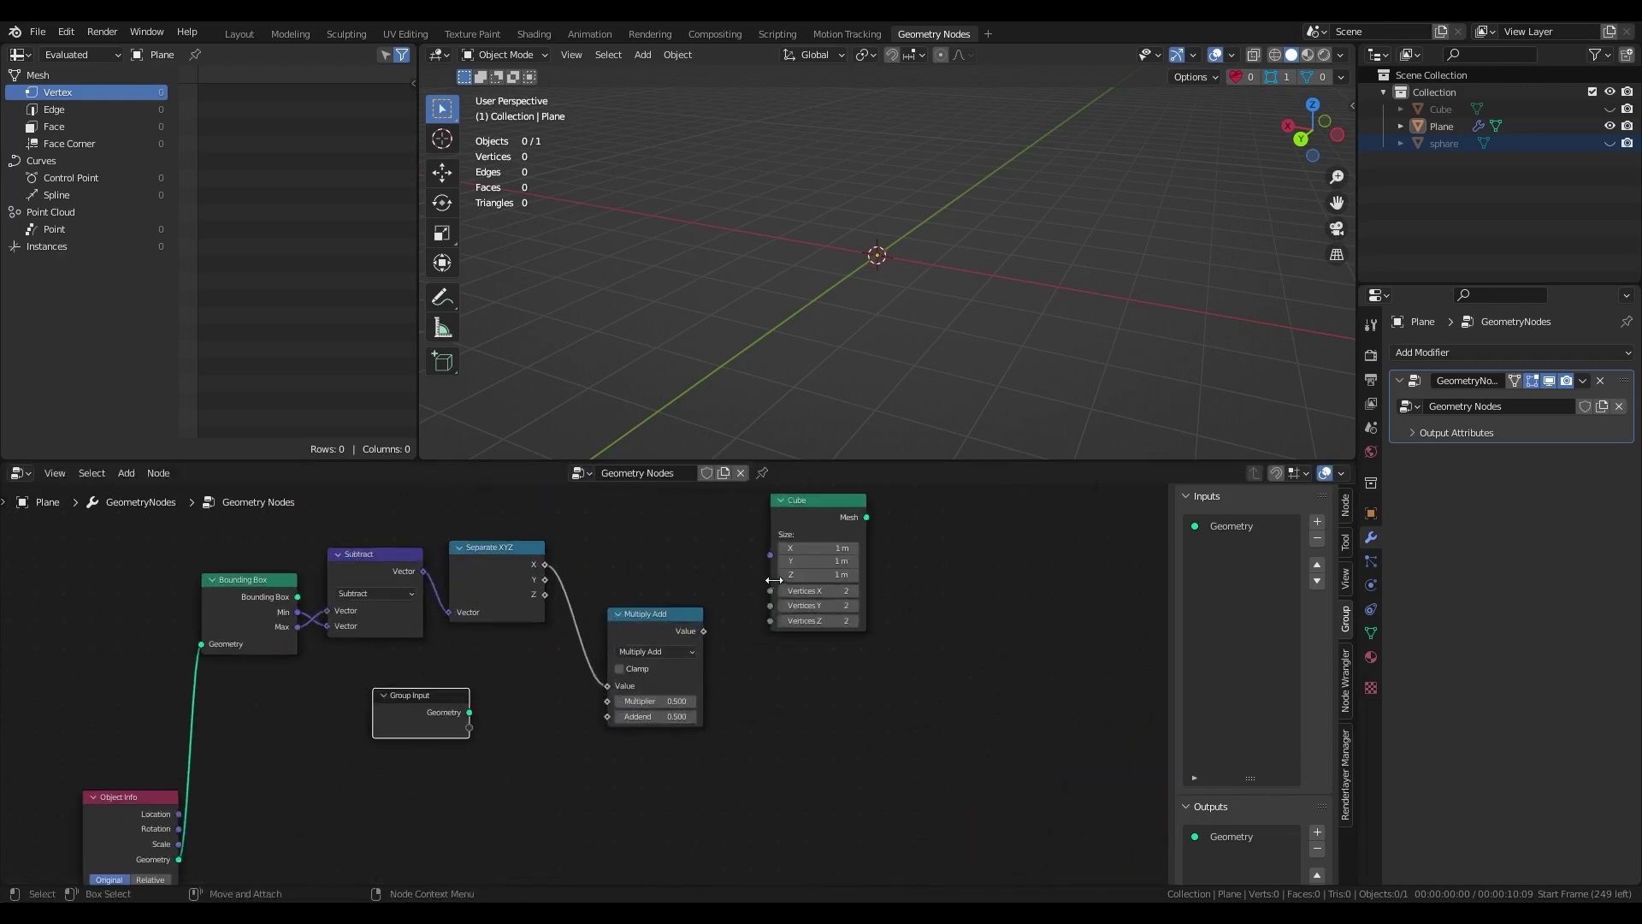
left_click_drag(771, 591, 741, 664)
type("re")
left_click(775, 691)
mouse_move(740, 668)
left_mouse_down()
mouse_move(559, 682)
mouse_move(741, 669)
mouse_move(473, 711)
mouse_move(757, 616)
mouse_move(771, 591)
left_mouse_up()
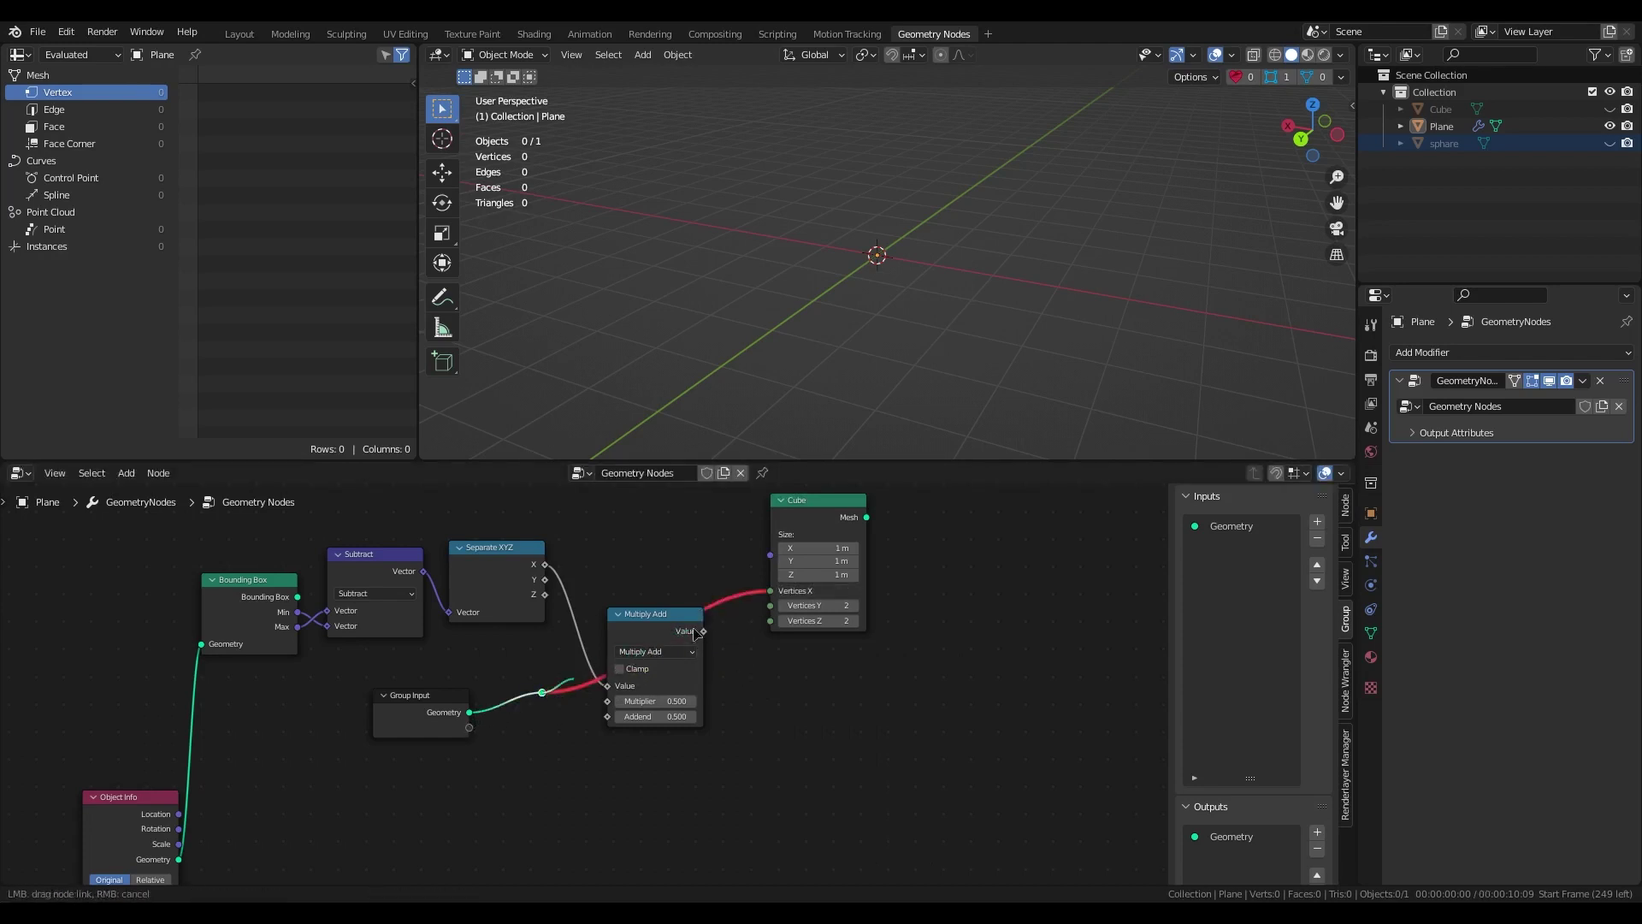
left_click(512, 710)
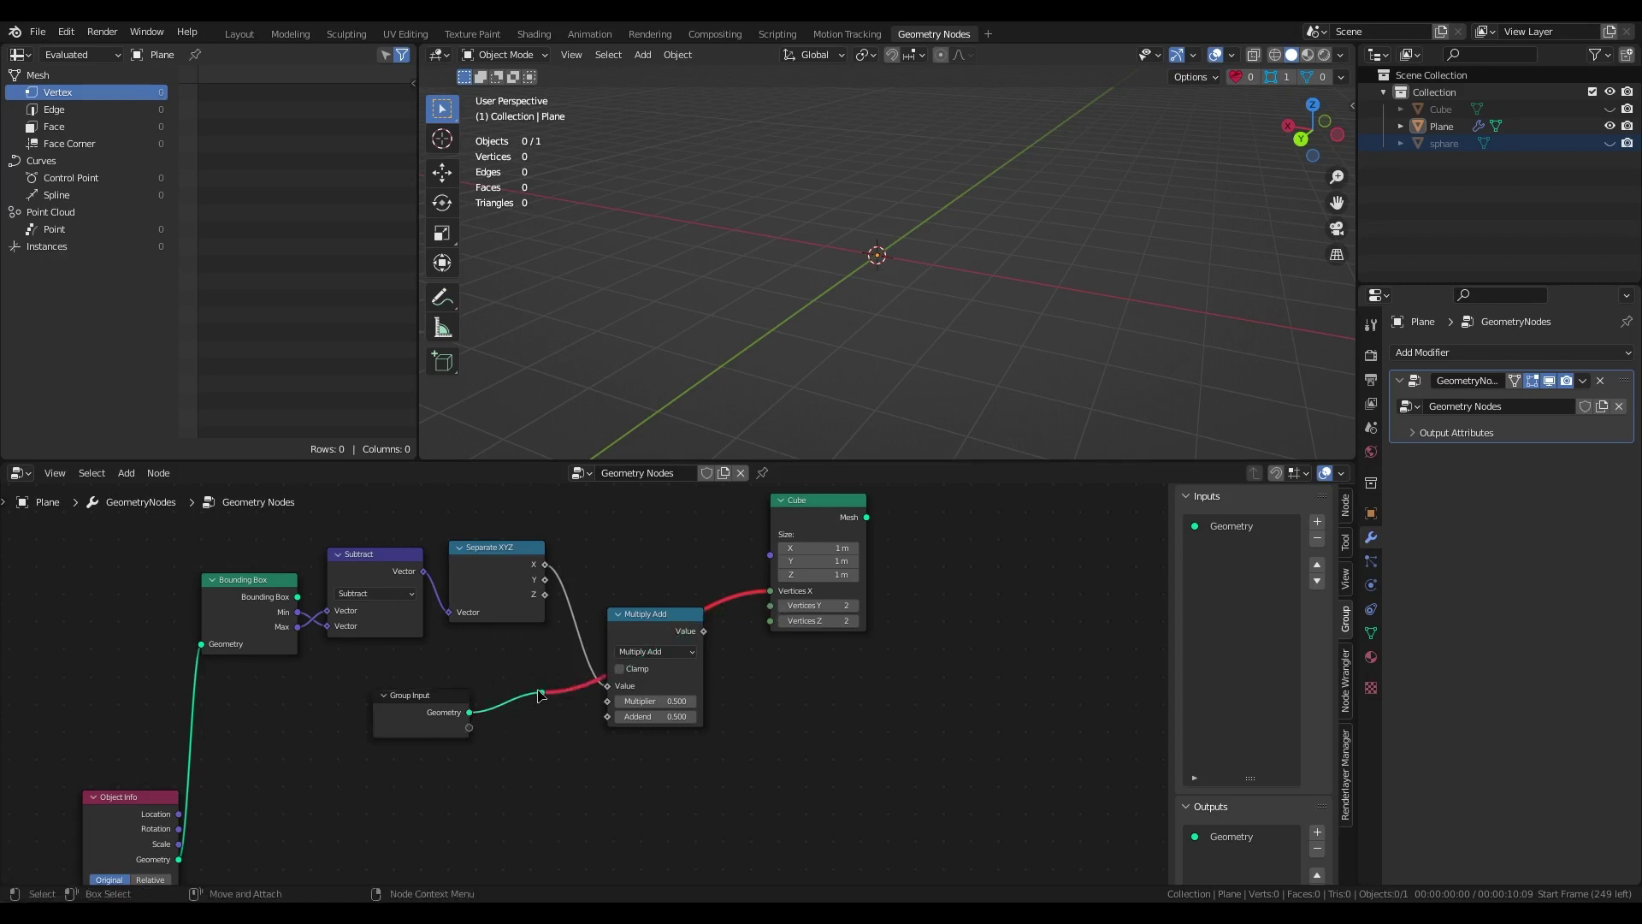
left_click_drag(524, 676, 573, 738)
key("x")
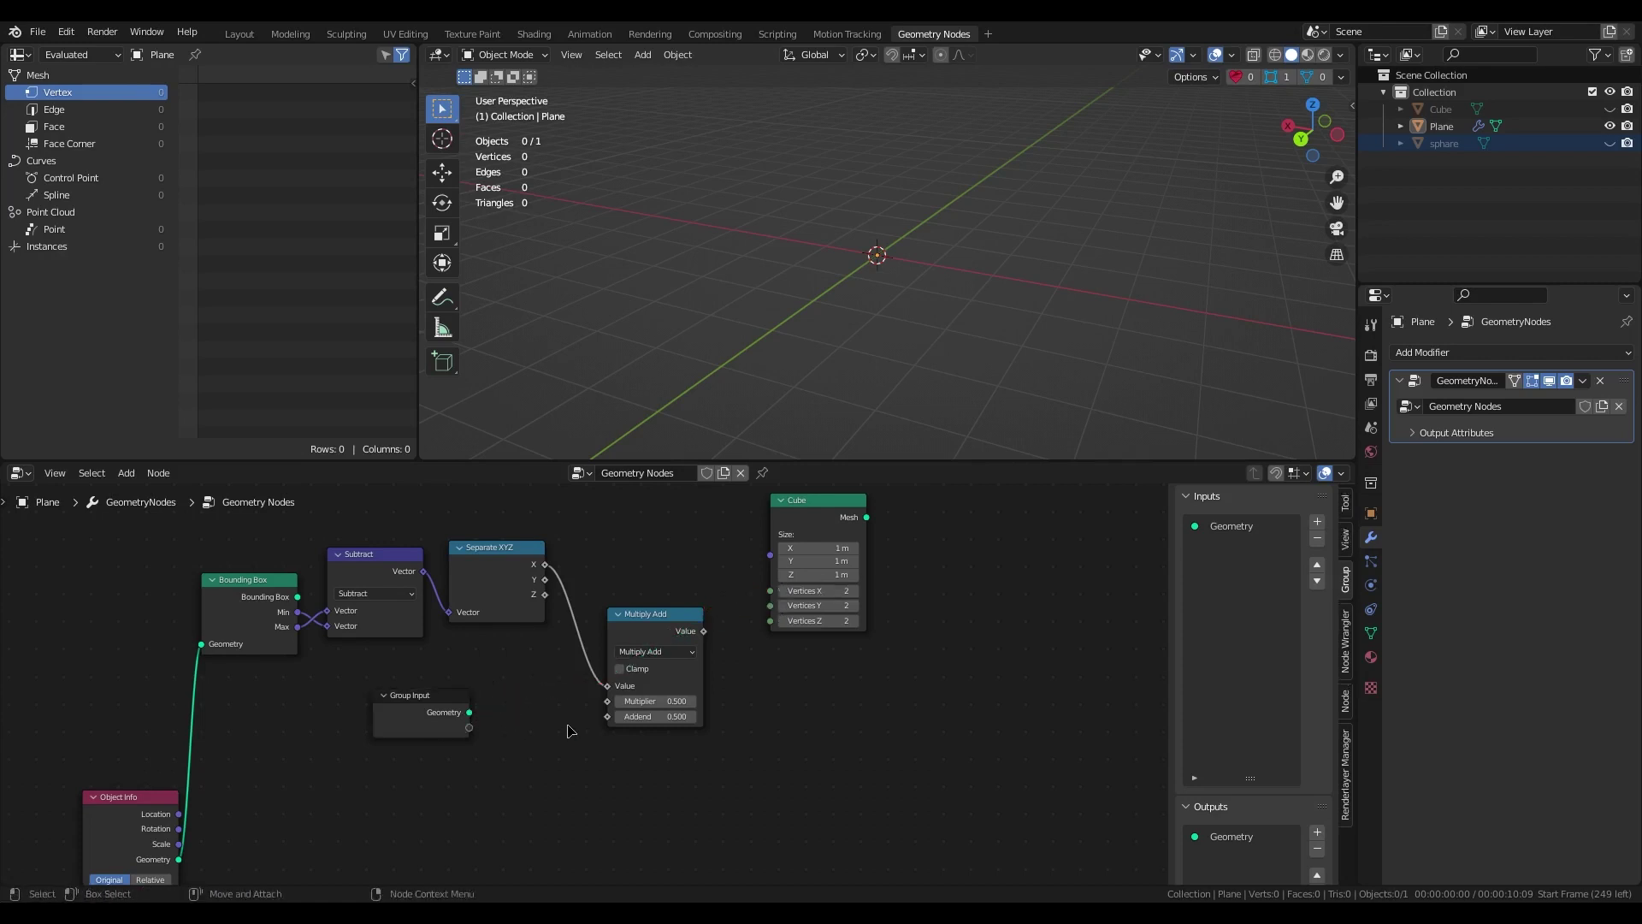
Add a Reroute beside Group Input and link a new integer group input through it to Cube's Vertices X, Y, Z and Multiply Add's Multiplier.
key("shift+a")
left_click(553, 699)
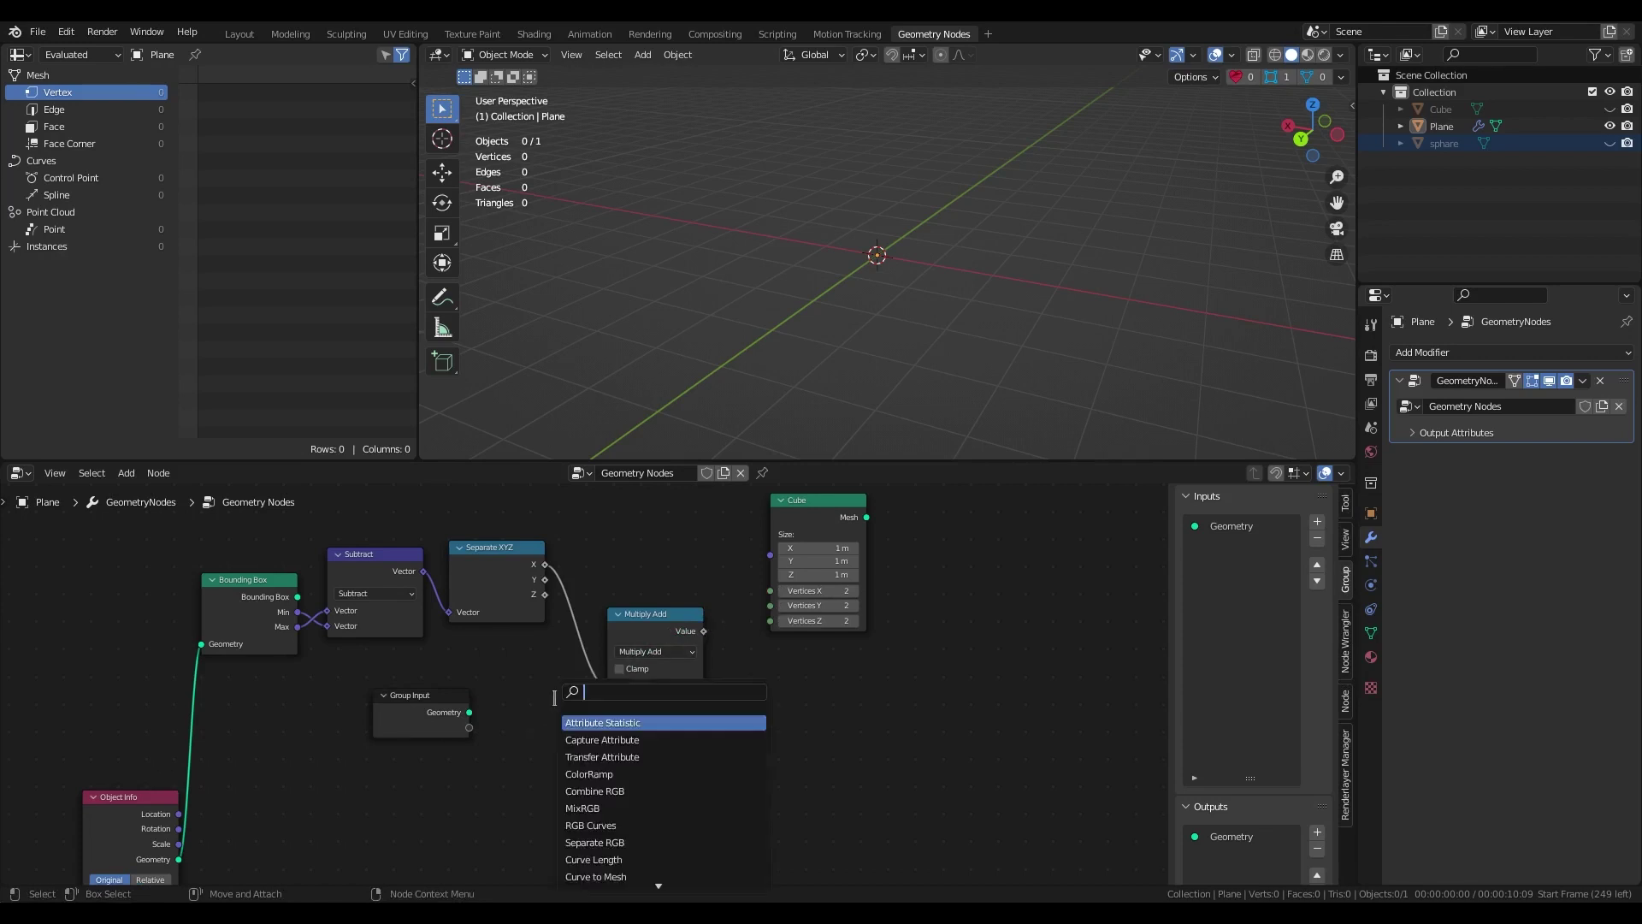
type("re")
left_click(589, 718)
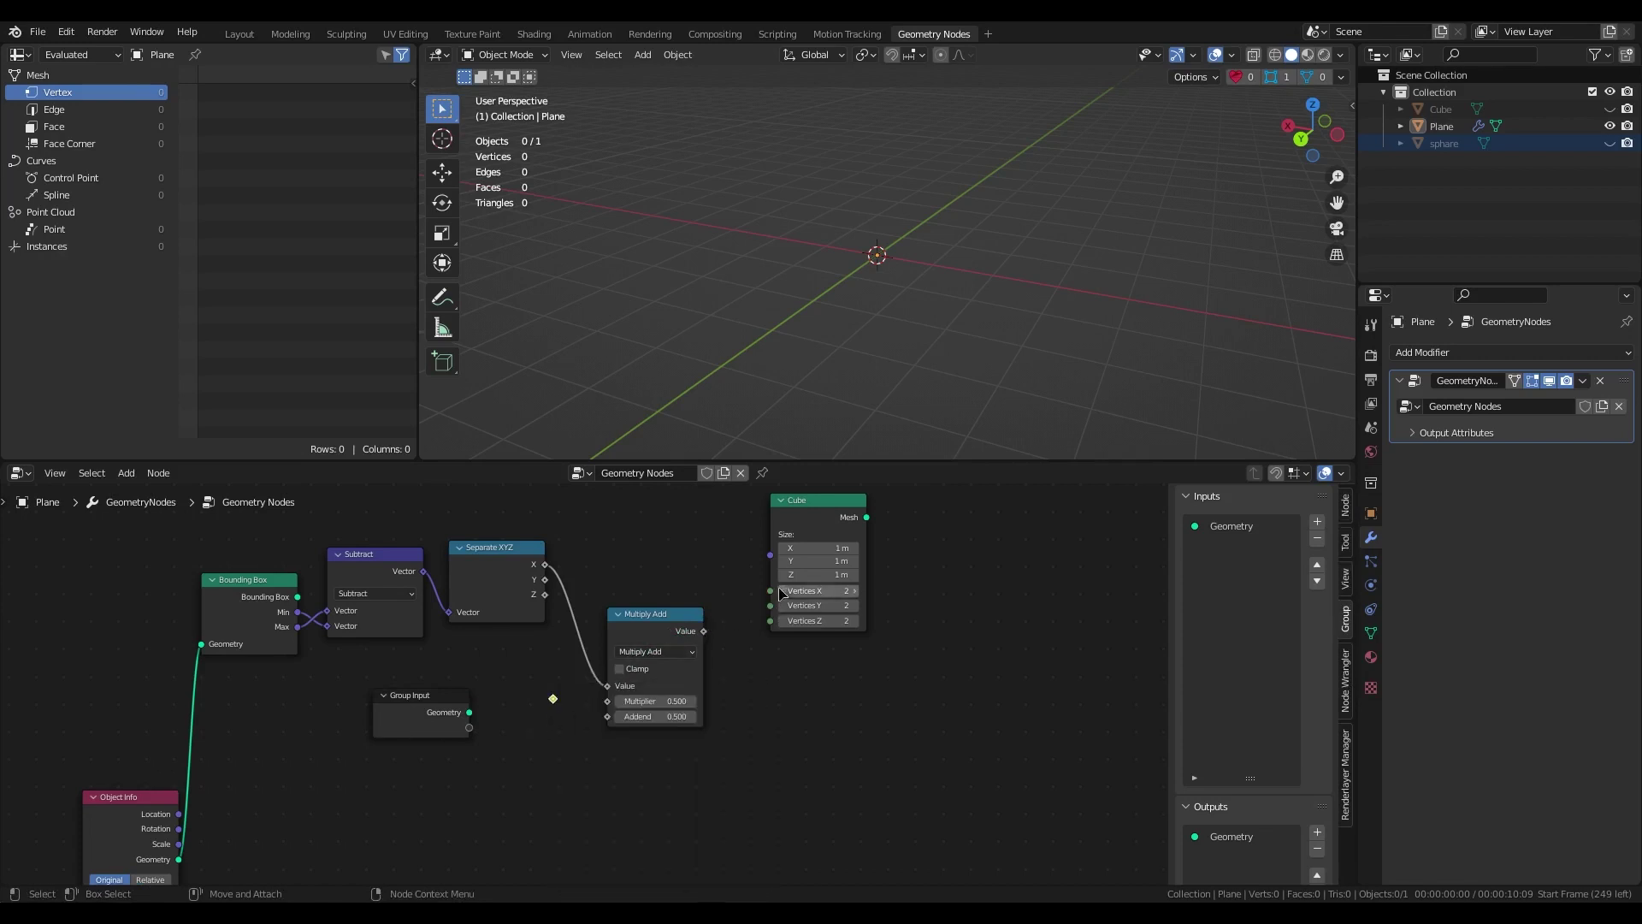
left_click_drag(776, 595, 553, 699)
left_click_drag(552, 699, 607, 701)
Connect Multiply Add's Value to the Cube primitive's Size and its Mesh to Group Output, bringing the nodes closer together.
left_click_drag(703, 631, 772, 555)
scroll(832, 642, "down", 3)
key("g")
left_click(771, 654)
left_click_drag(528, 557, 650, 557)
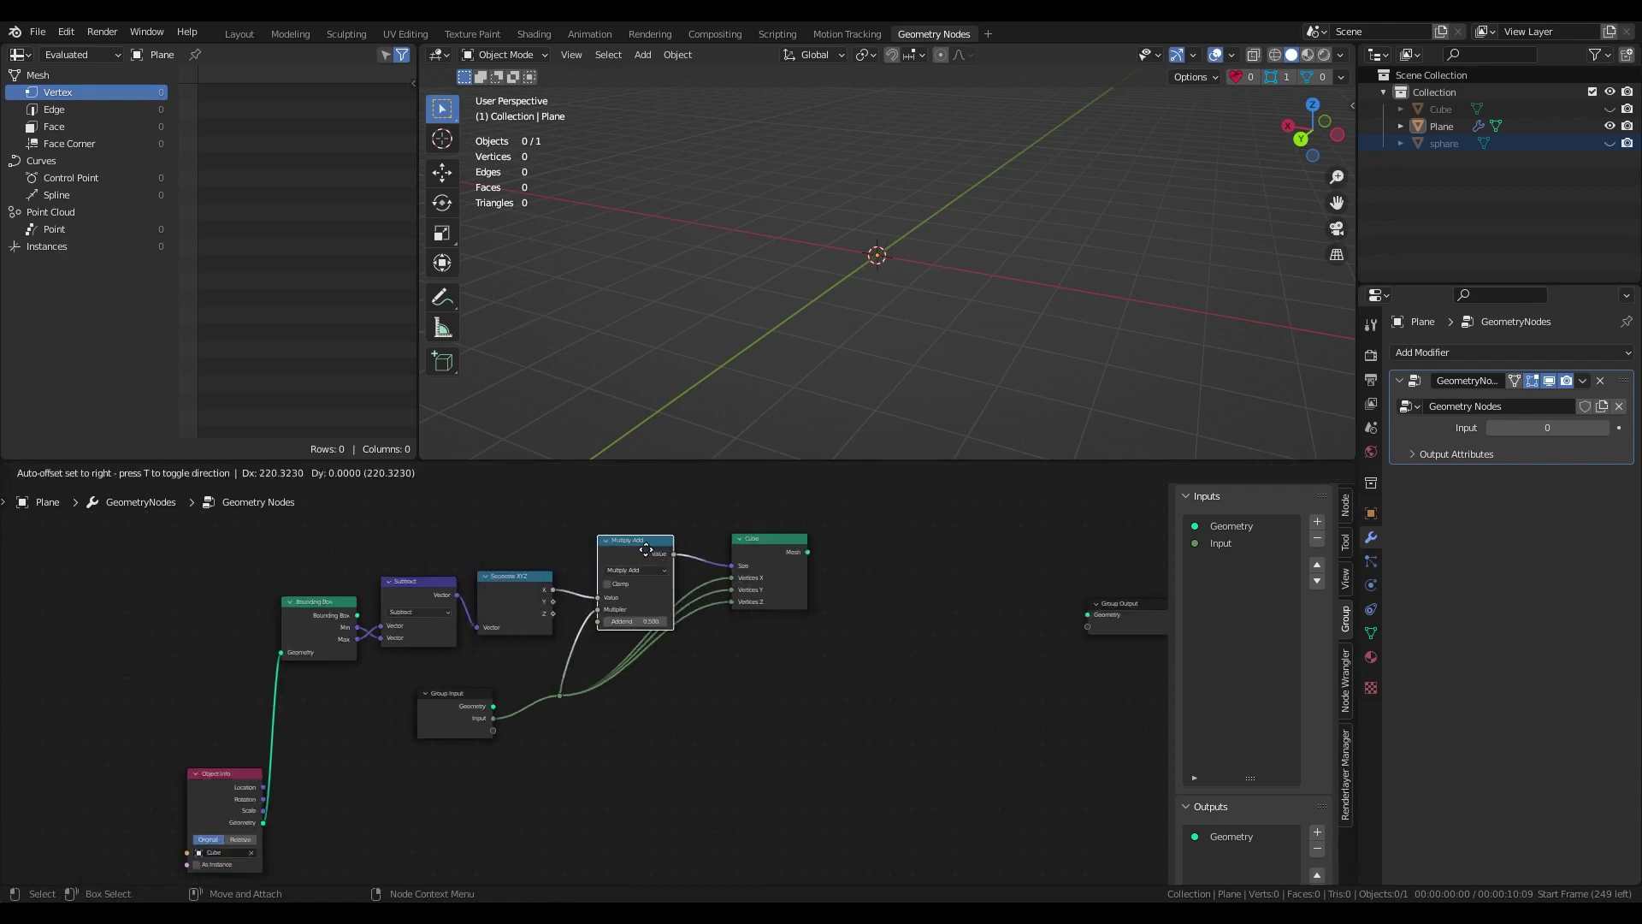
left_click_drag(808, 551, 938, 575)
scroll(791, 616, "up", 3)
middle_click_drag(794, 614, 769, 694)
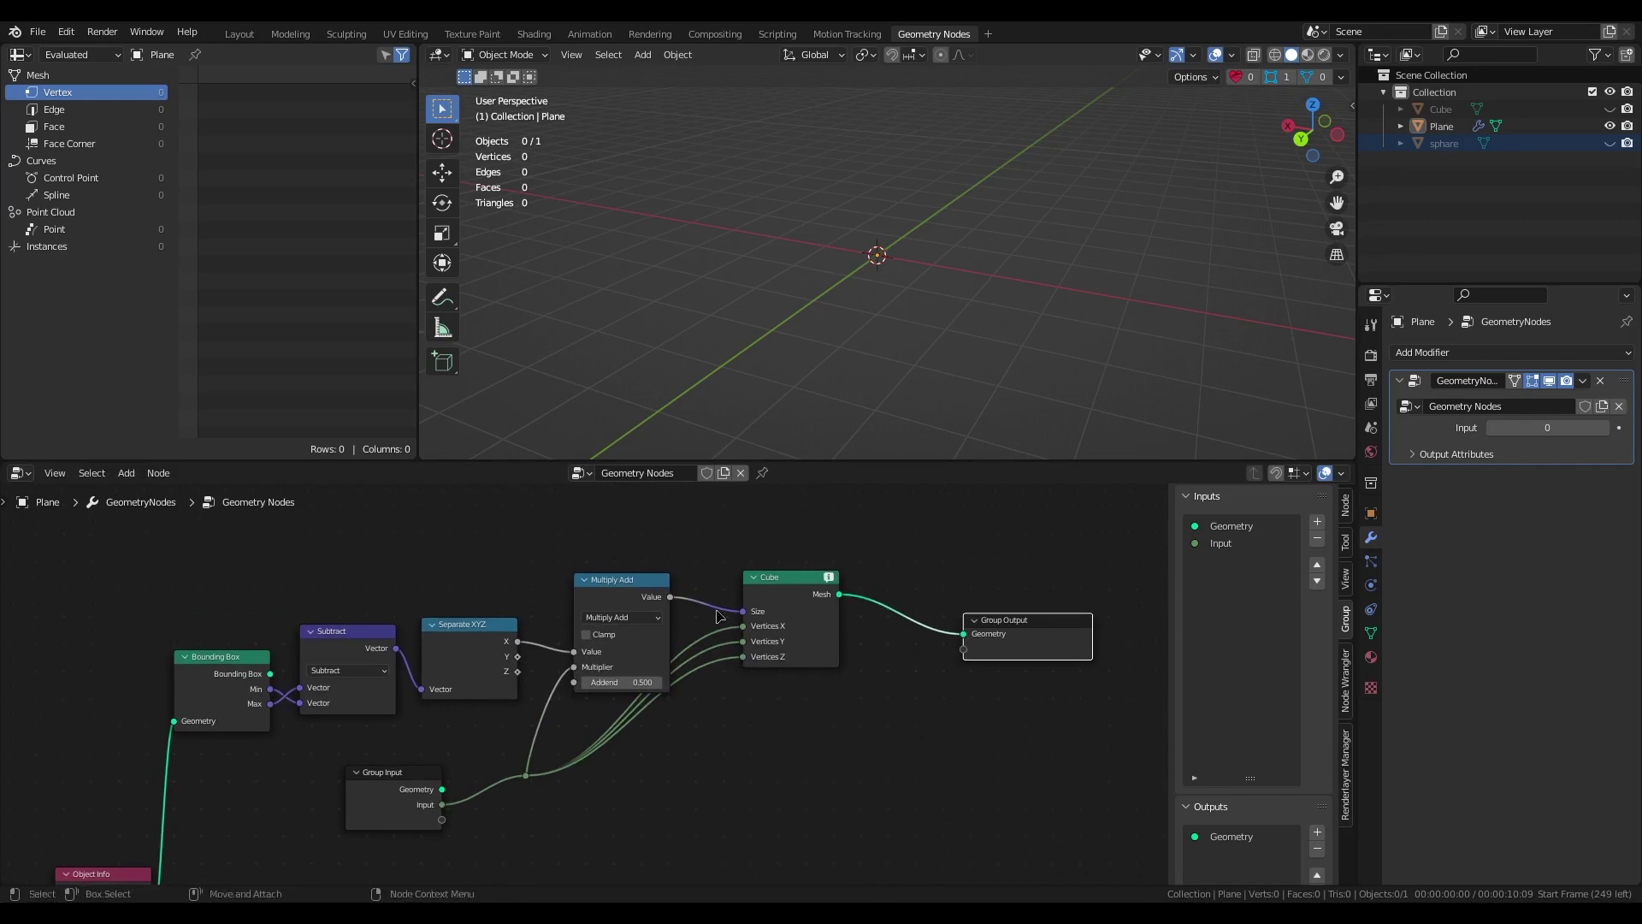
Set Multiply Add's Addend to 0 and raise the modifier's Input value to 6.
left_click_drag(777, 581, 804, 633)
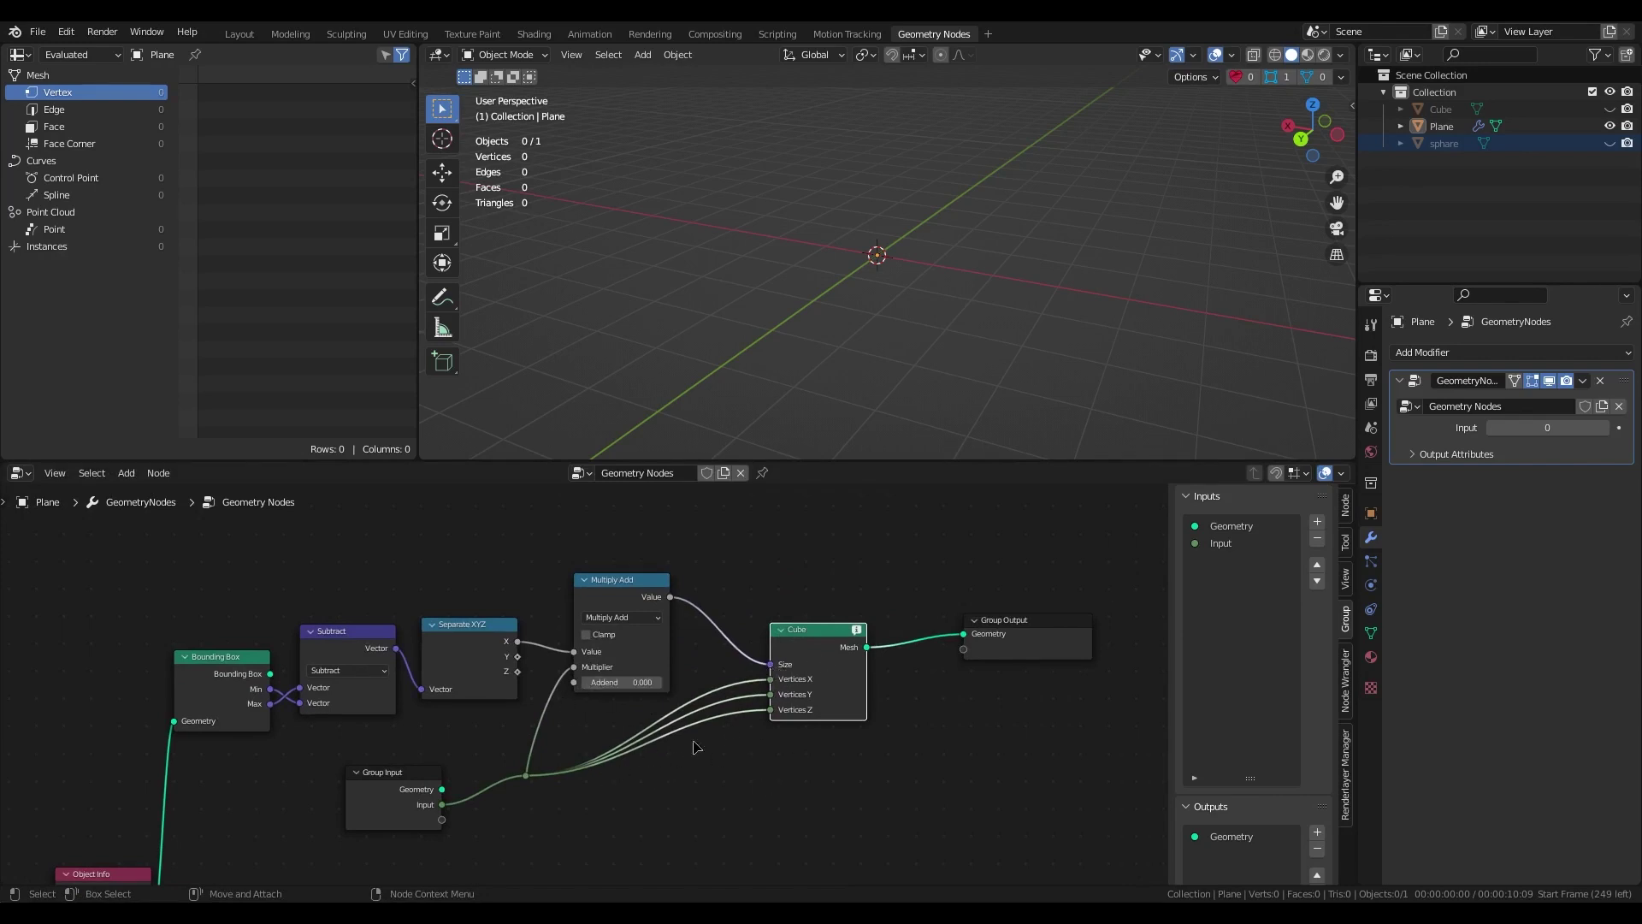
left_click(1605, 430)
left_click(1605, 429)
left_click(1606, 430)
scroll(1069, 257, "down", 5)
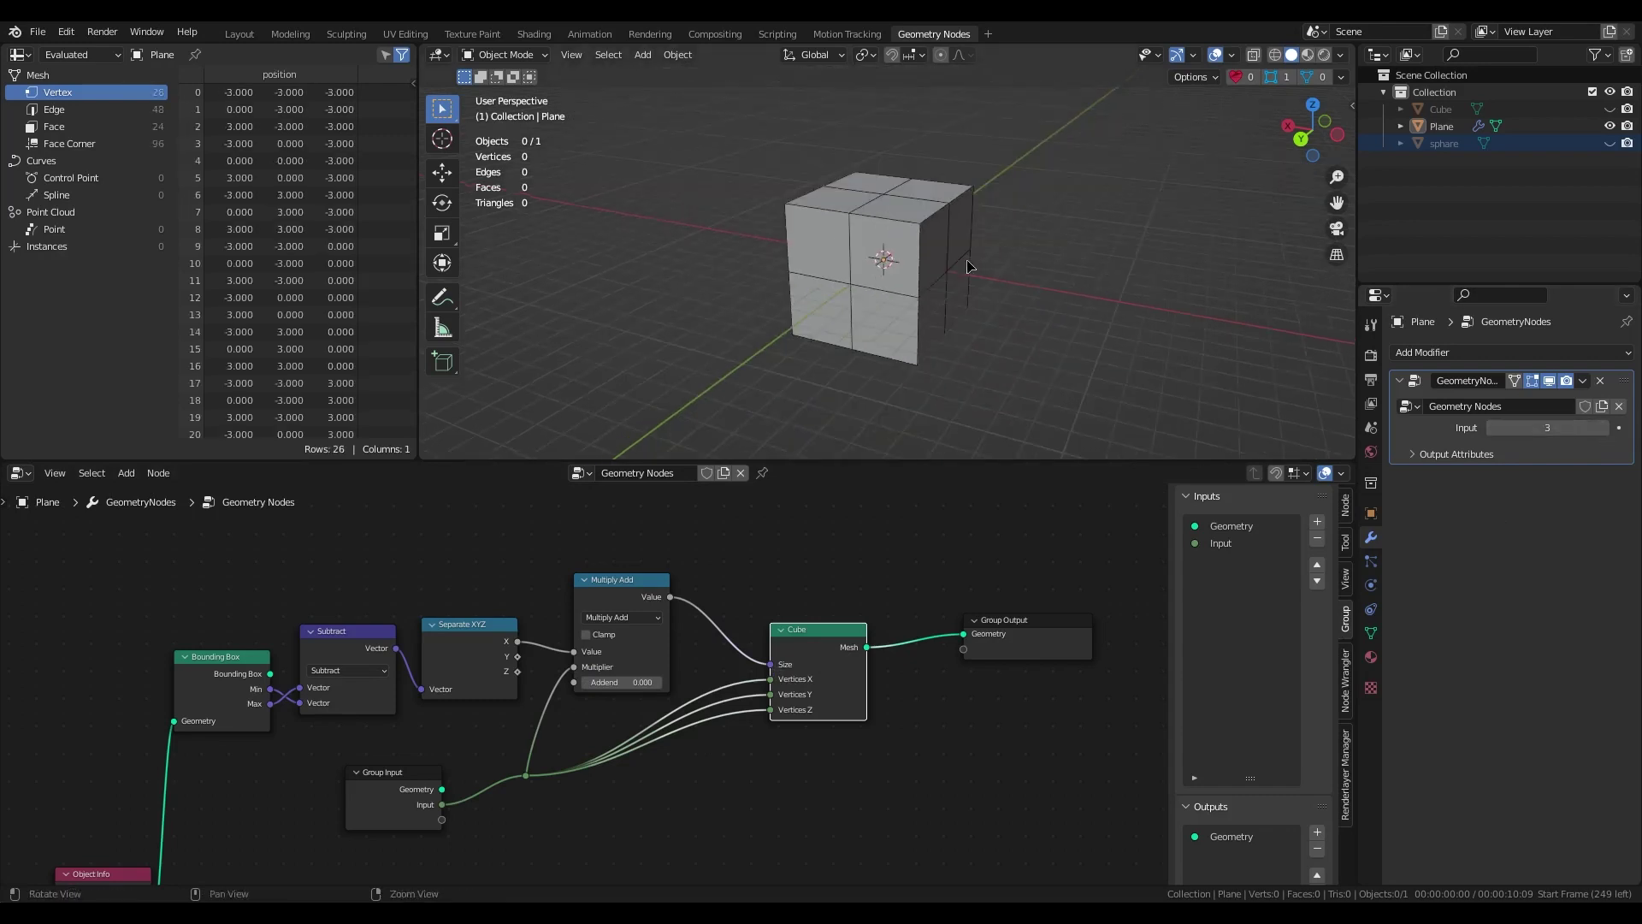
middle_click_drag(1069, 248, 1026, 253)
mouse_move(1547, 427)
left_mouse_down()
mouse_move(1582, 428)
mouse_move(1489, 427)
mouse_move(1603, 428)
mouse_move(1544, 430)
mouse_move(1585, 429)
mouse_move(1567, 429)
left_mouse_up()
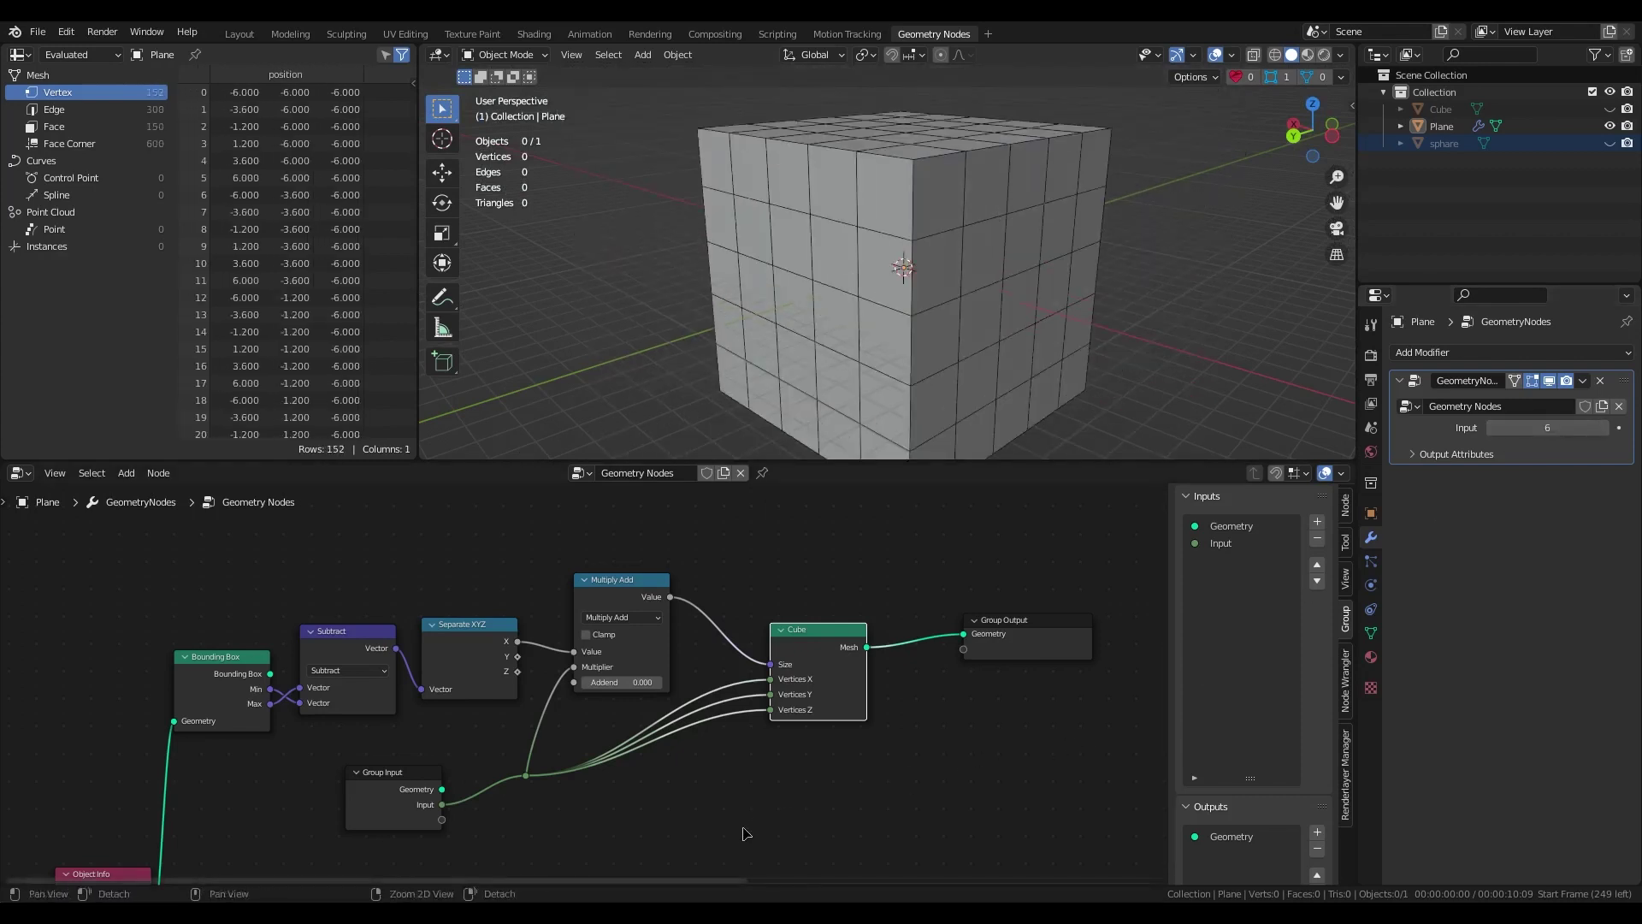
Lower the Cube primitive, shift Group Output away from it, and move the Cube's Object Info node up to make room.
scroll(645, 722, "down", 3)
left_click_drag(700, 621, 685, 668)
left_click_drag(800, 603, 882, 659)
scroll(306, 732, "down", 3, "shift")
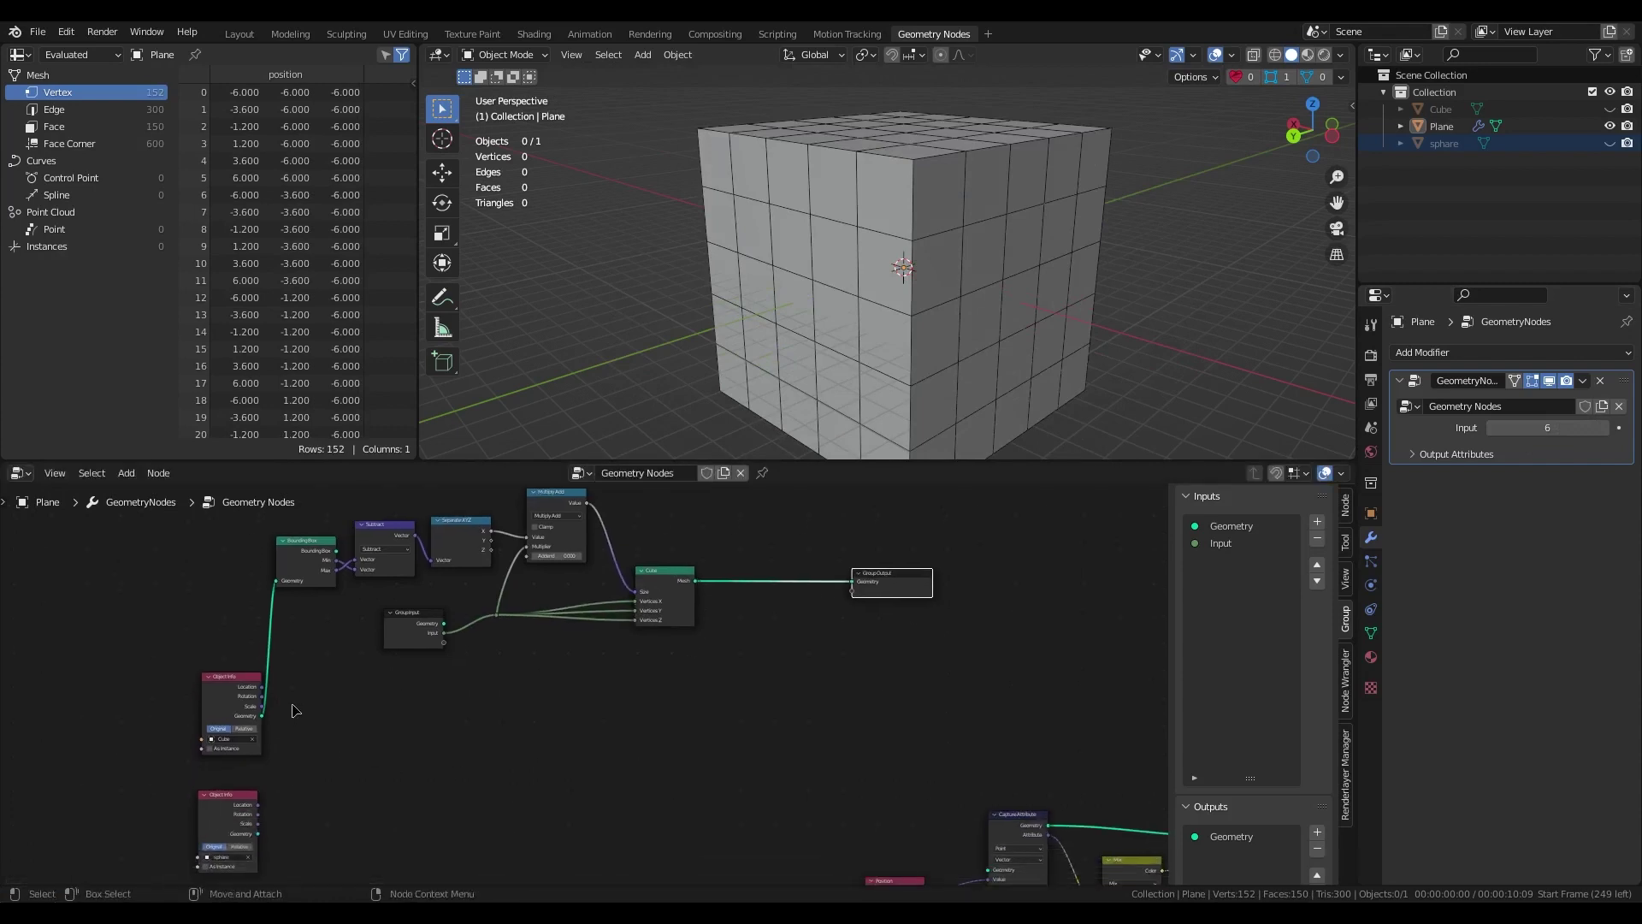
left_click_drag(219, 681, 217, 655)
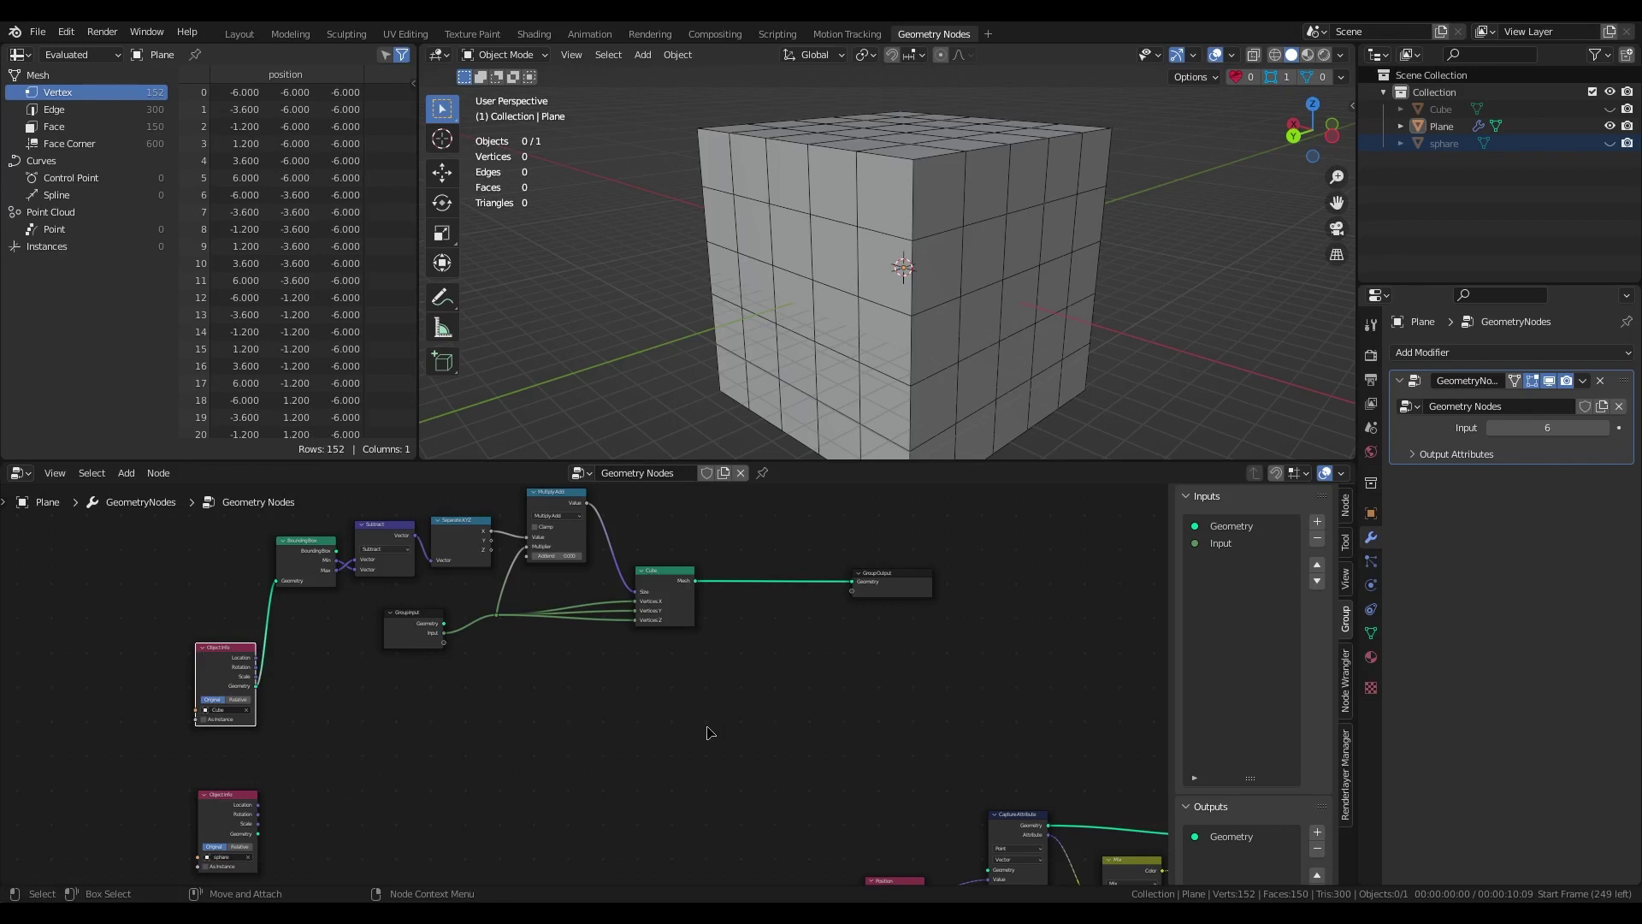
Add an Instance on Points node below the link between the Cube primitive and Group Output.
key("shift+a")
type("ins")
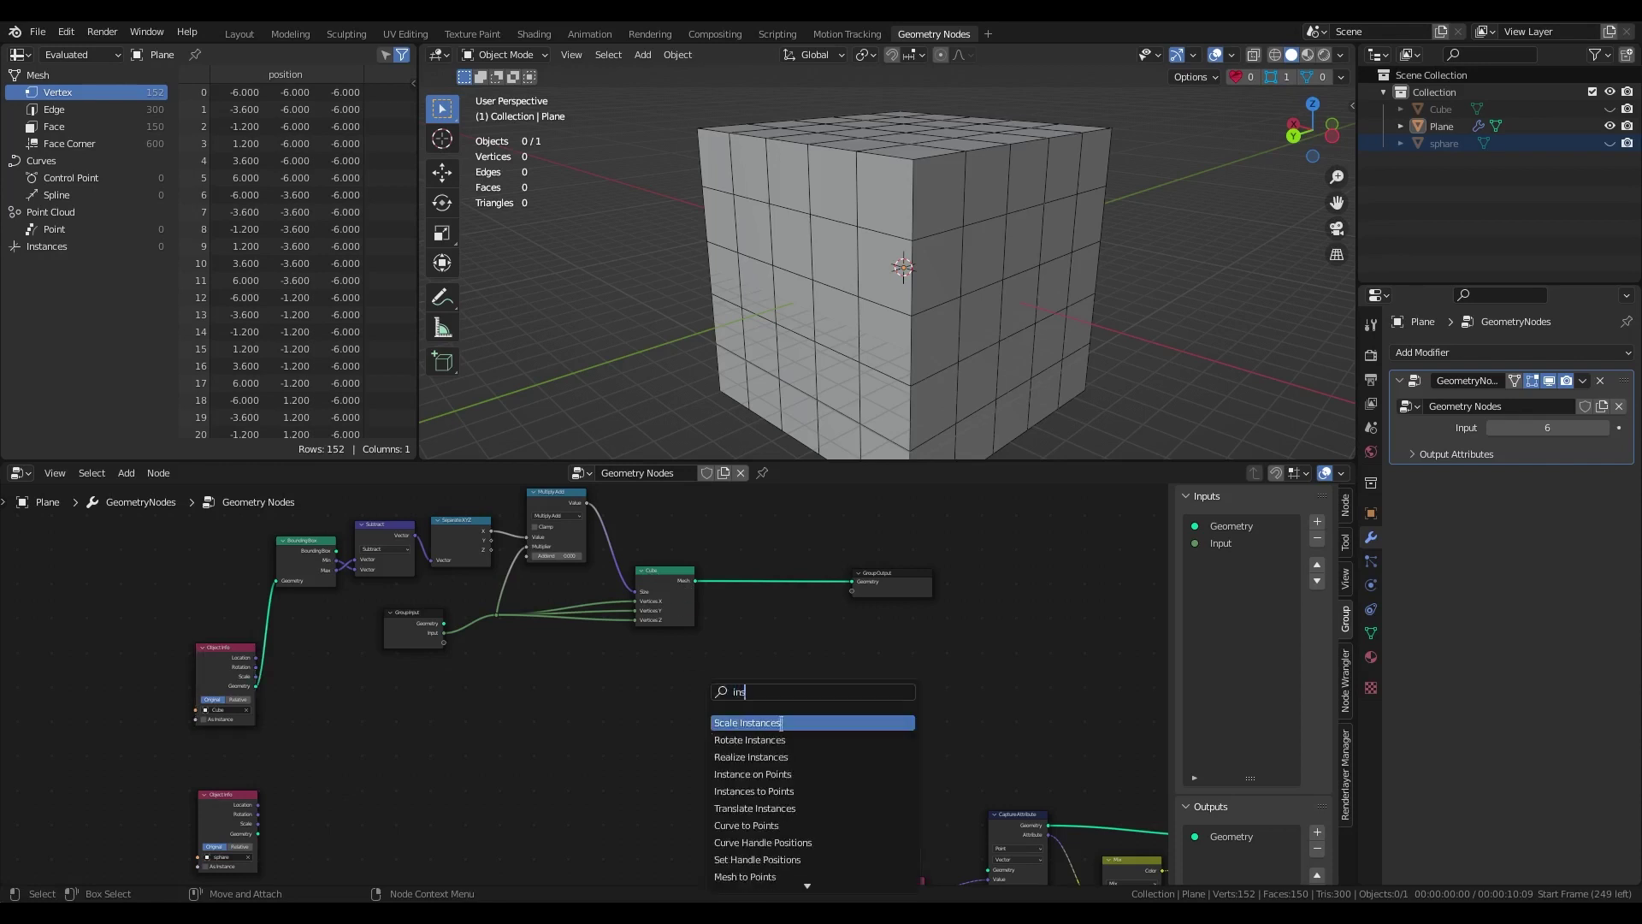
left_click(753, 774)
left_click(744, 665)
scroll(589, 684, "up", 2)
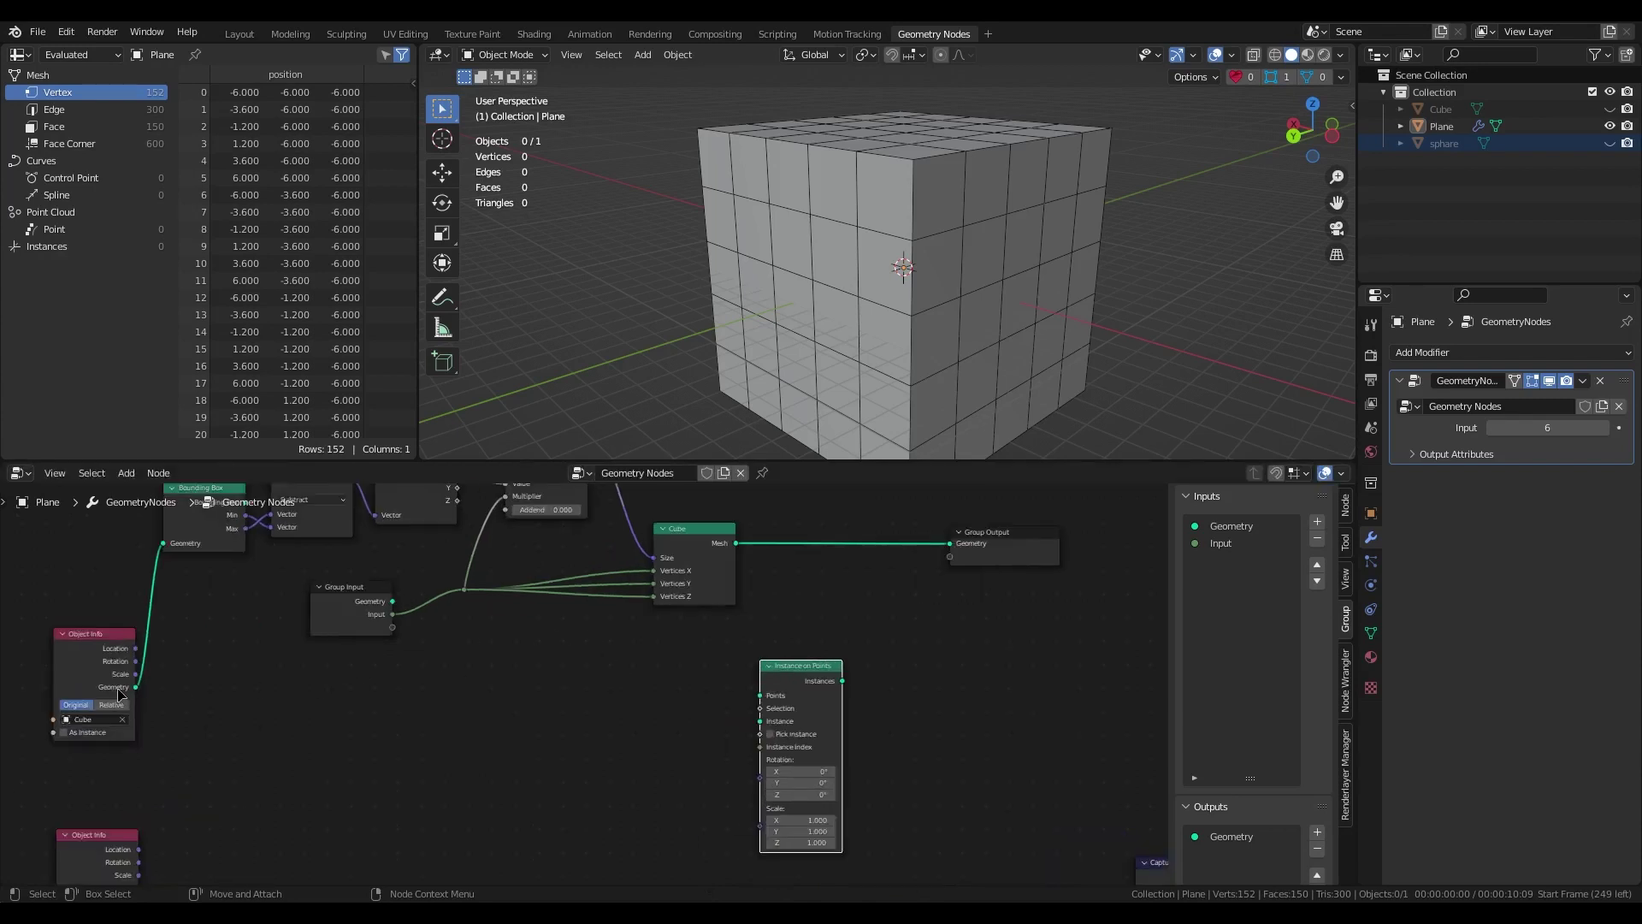
Connect the Cube Object Info's Geometry to Instance and the Cube primitive's Mesh to Points, with Instances feeding Group Output.
left_click_drag(136, 687, 756, 701)
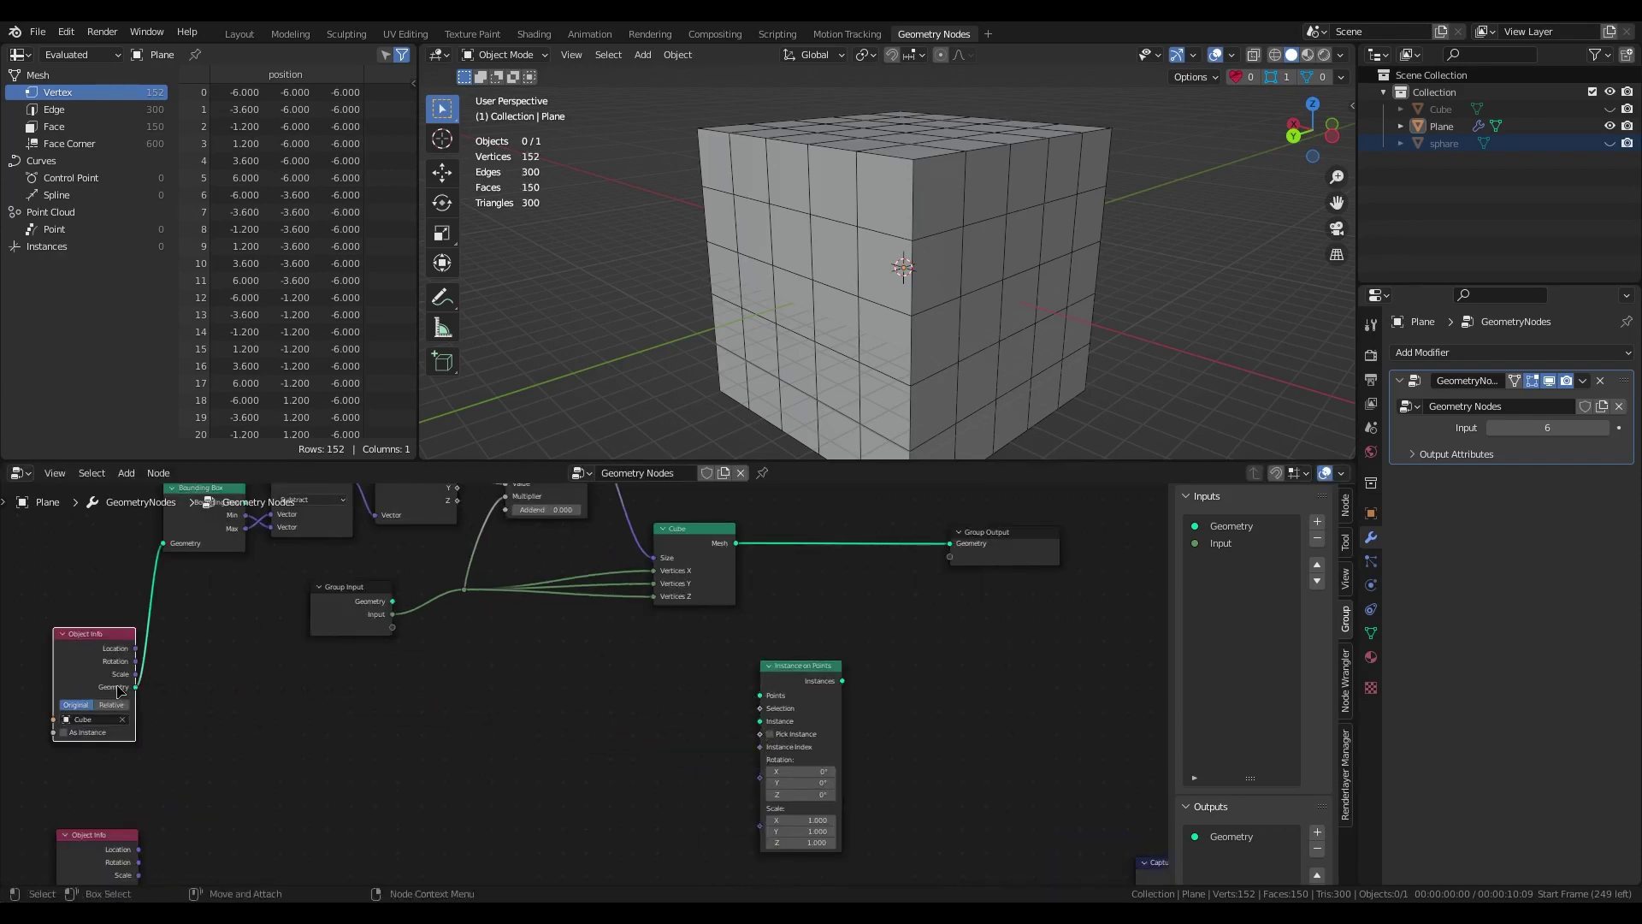
left_click_drag(159, 686, 760, 721)
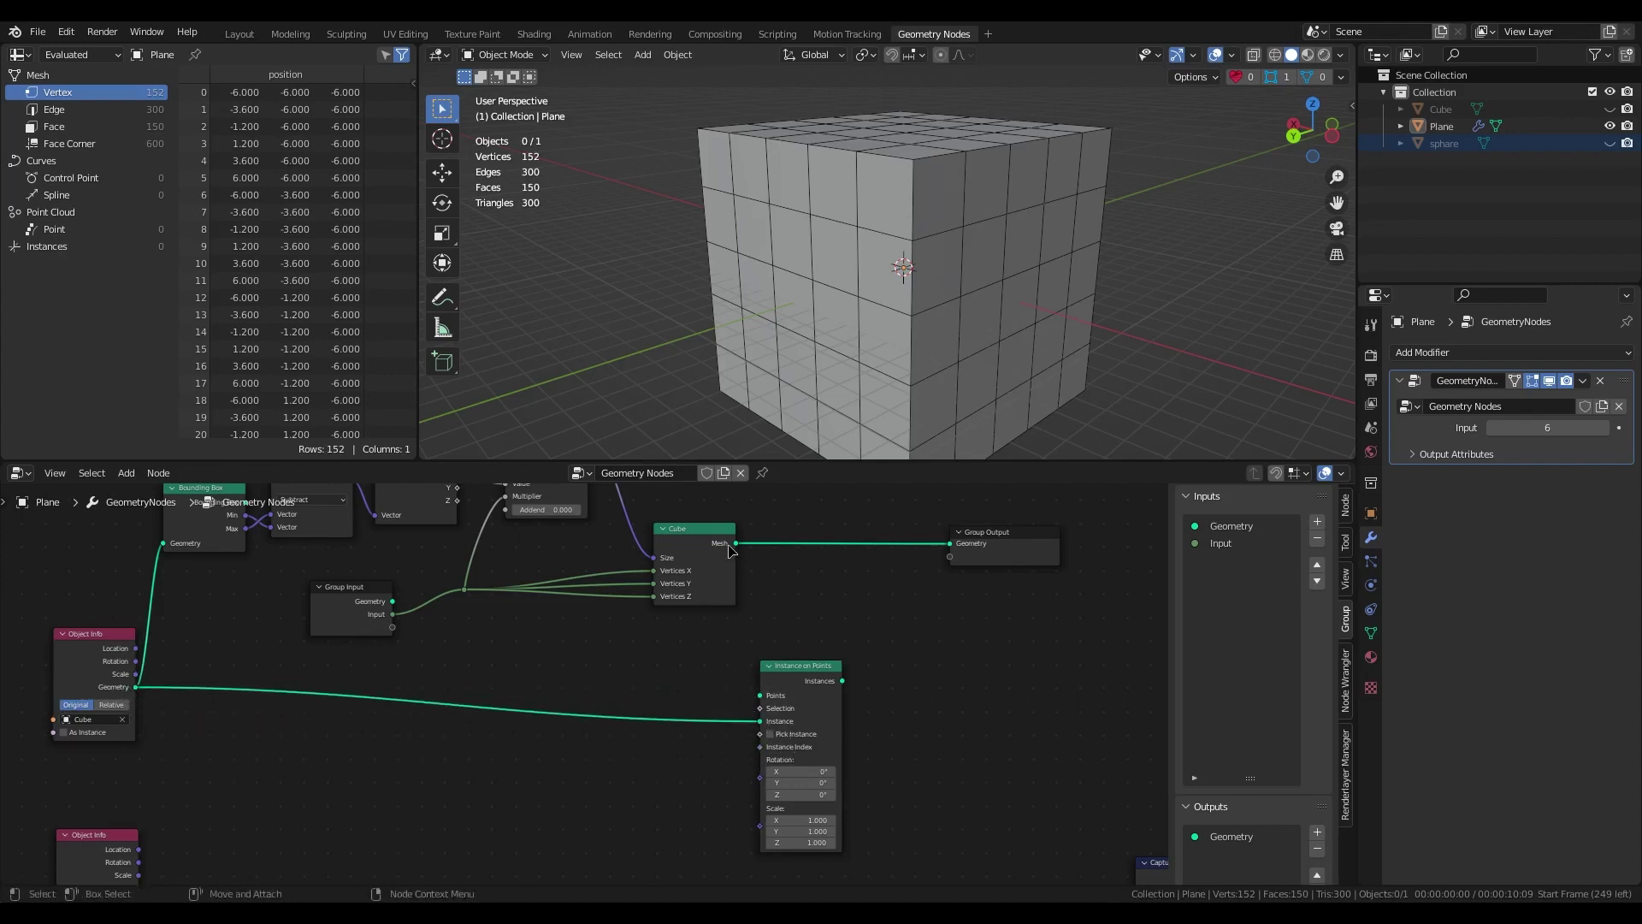
left_click_drag(733, 546, 744, 582)
left_click_drag(762, 703, 956, 544)
Set Multiply Add's Addend to about -1.660 to close the gaps between the cube instances.
scroll(564, 736, "up", 2)
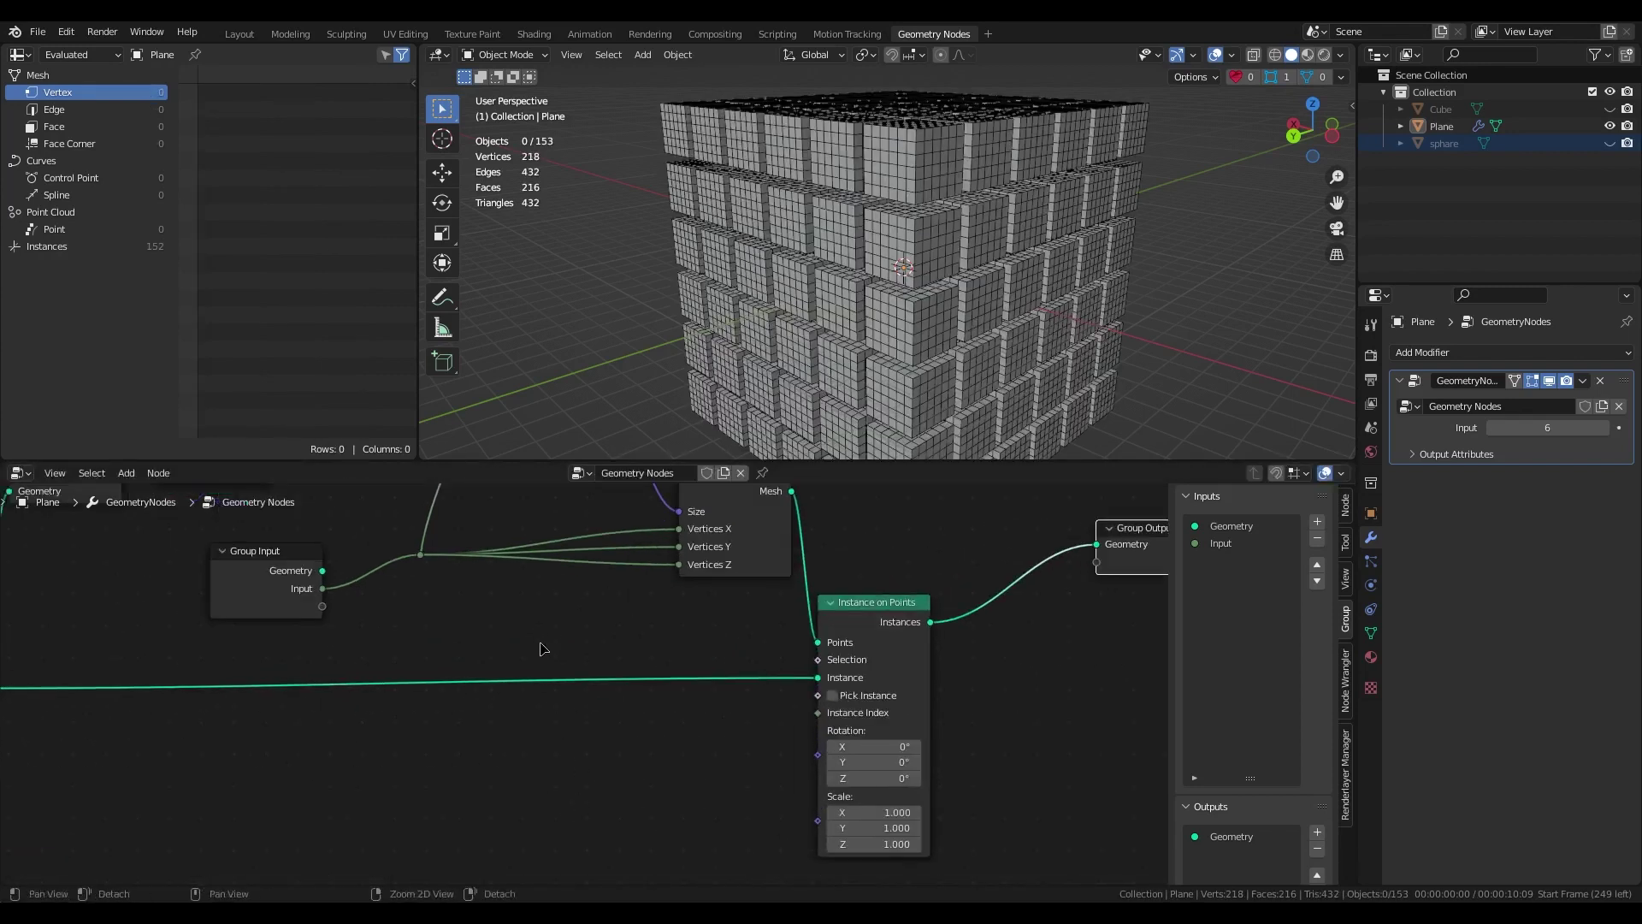
middle_click_drag(547, 669, 623, 879)
left_click_drag(629, 655, 496, 656)
scroll(753, 410, "down", 4)
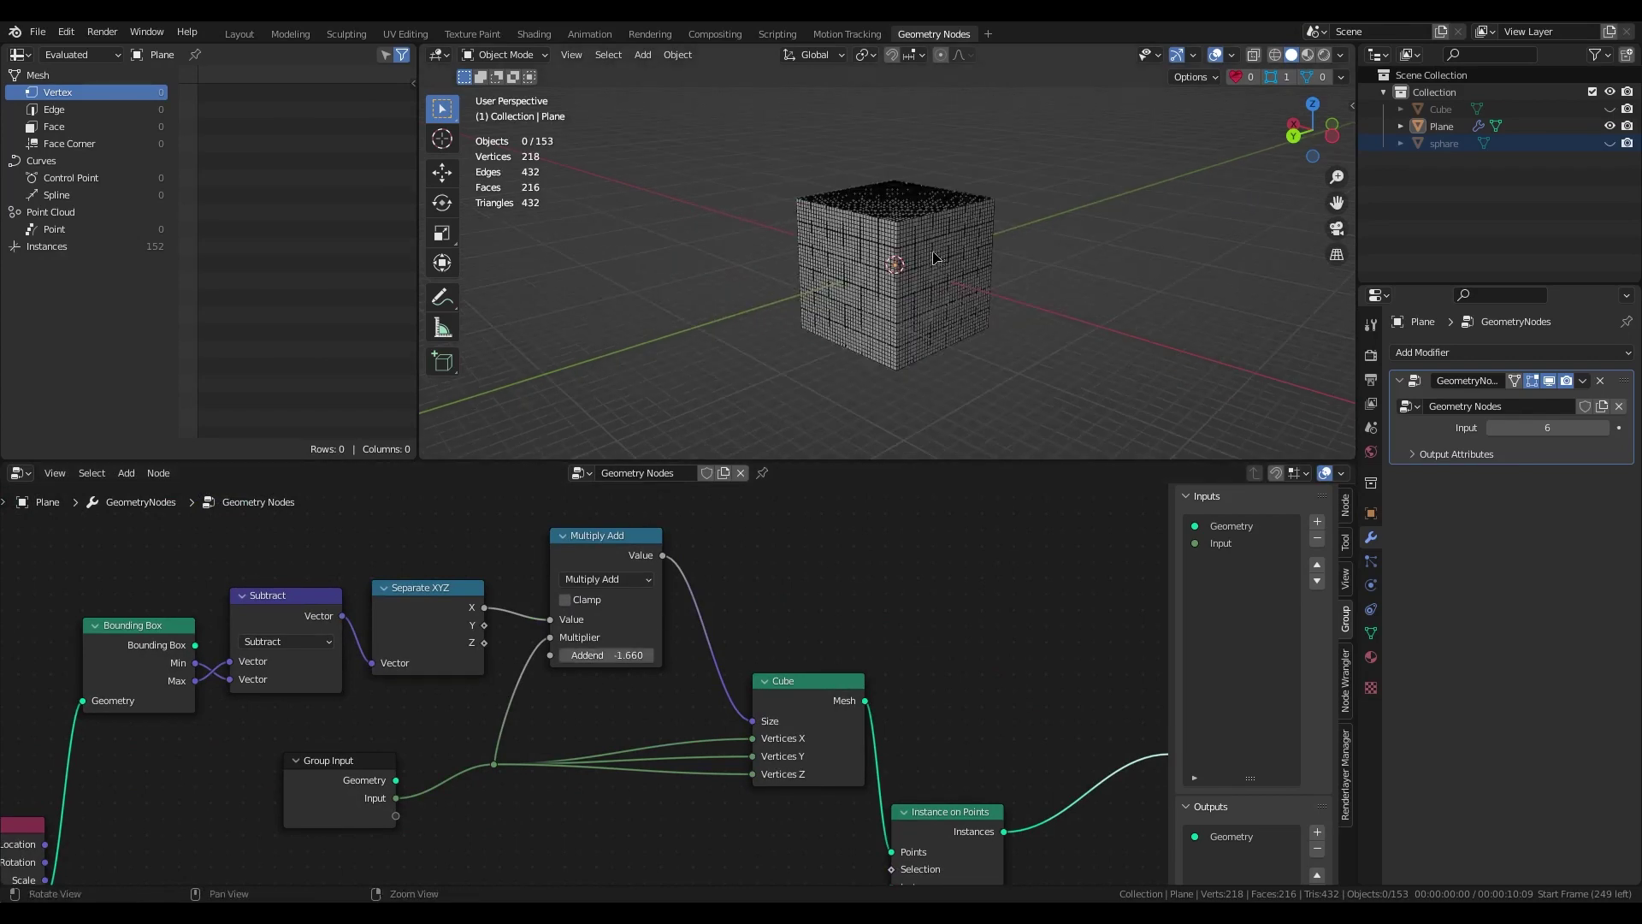
middle_click_drag(727, 397, 695, 434)
left_click_drag(624, 655, 717, 655)
key("ctrl+z")
Duplicate the Instance on Points node and place the copy directly below the original.
middle_click_drag(971, 599, 873, 389)
scroll(946, 770, "down", 5)
middle_click_drag(929, 762, 872, 648)
scroll(666, 758, "down", 2)
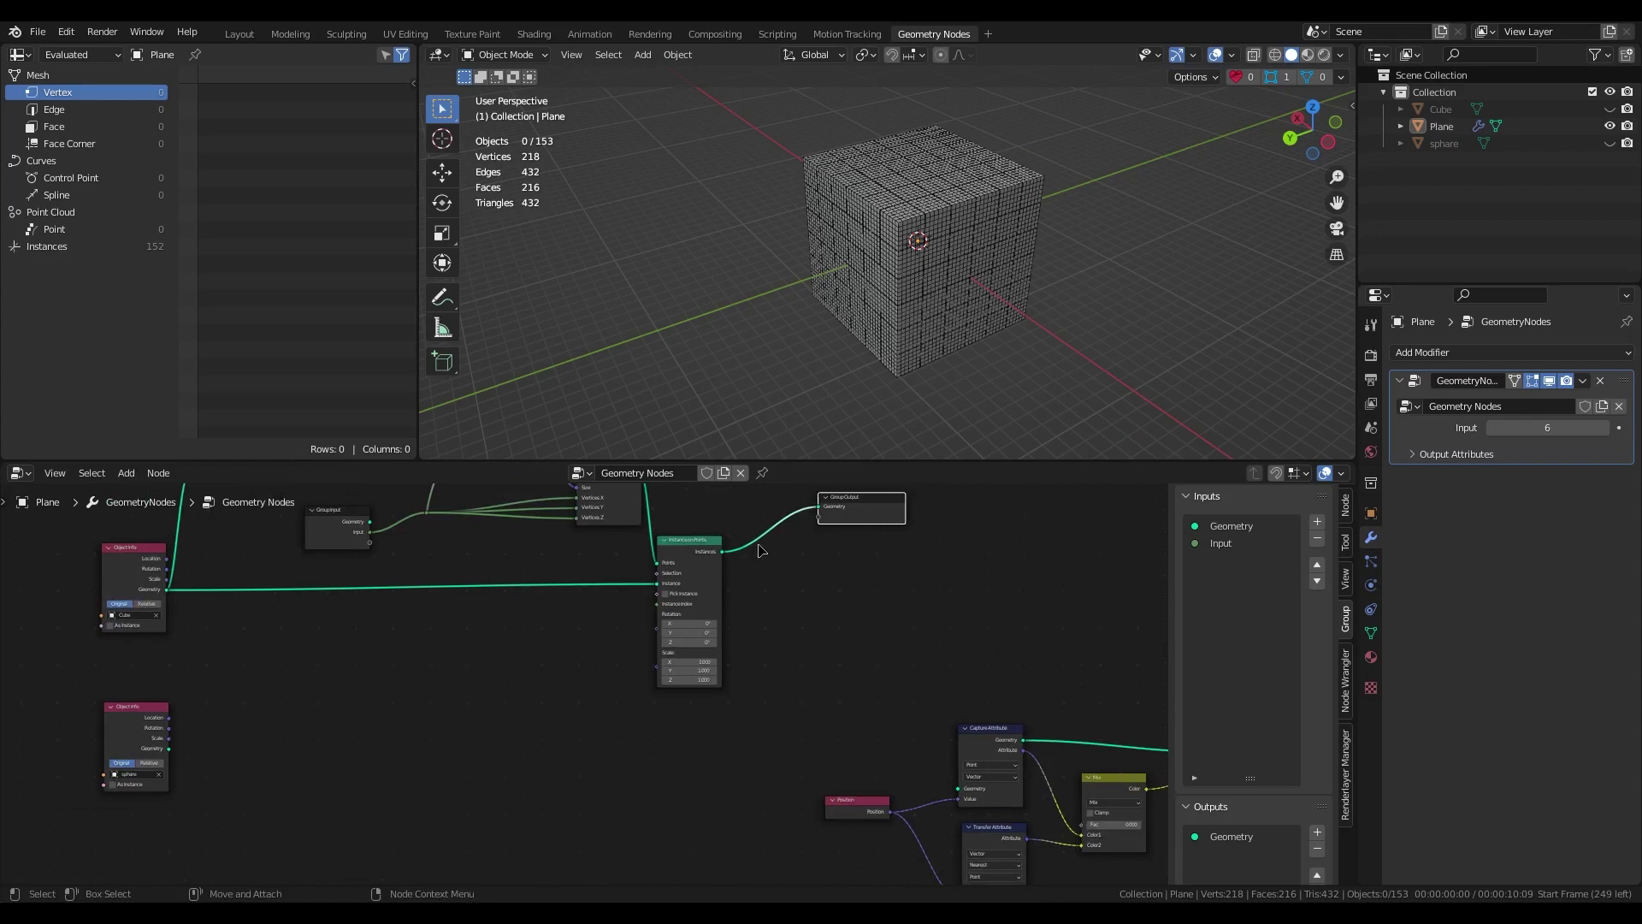
left_click(122, 714)
left_click(683, 552)
key("shift+d")
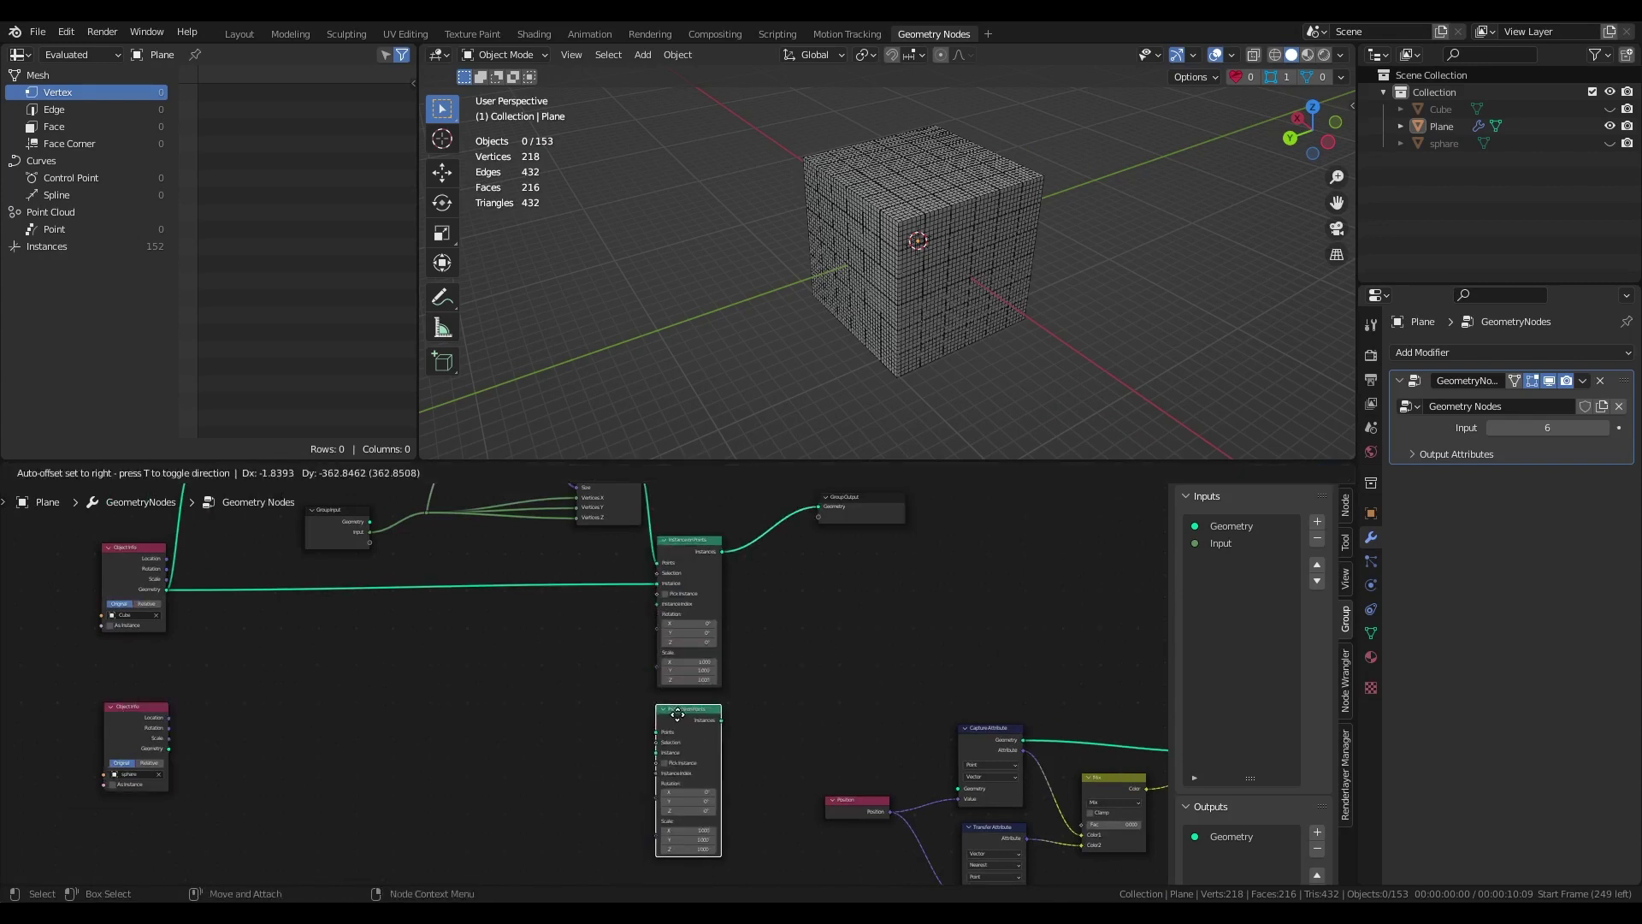
left_click(680, 721)
Connect the sphere Object Info's Geometry to the duplicate's Instance and the Cube primitive's Mesh to its Points.
left_click_drag(156, 750, 657, 740)
middle_click_drag(615, 626, 582, 672)
left_click_drag(658, 593, 683, 587)
left_click_drag(611, 523, 690, 753)
left_click_drag(831, 556, 955, 574)
middle_click_drag(835, 724, 744, 608, "alt")
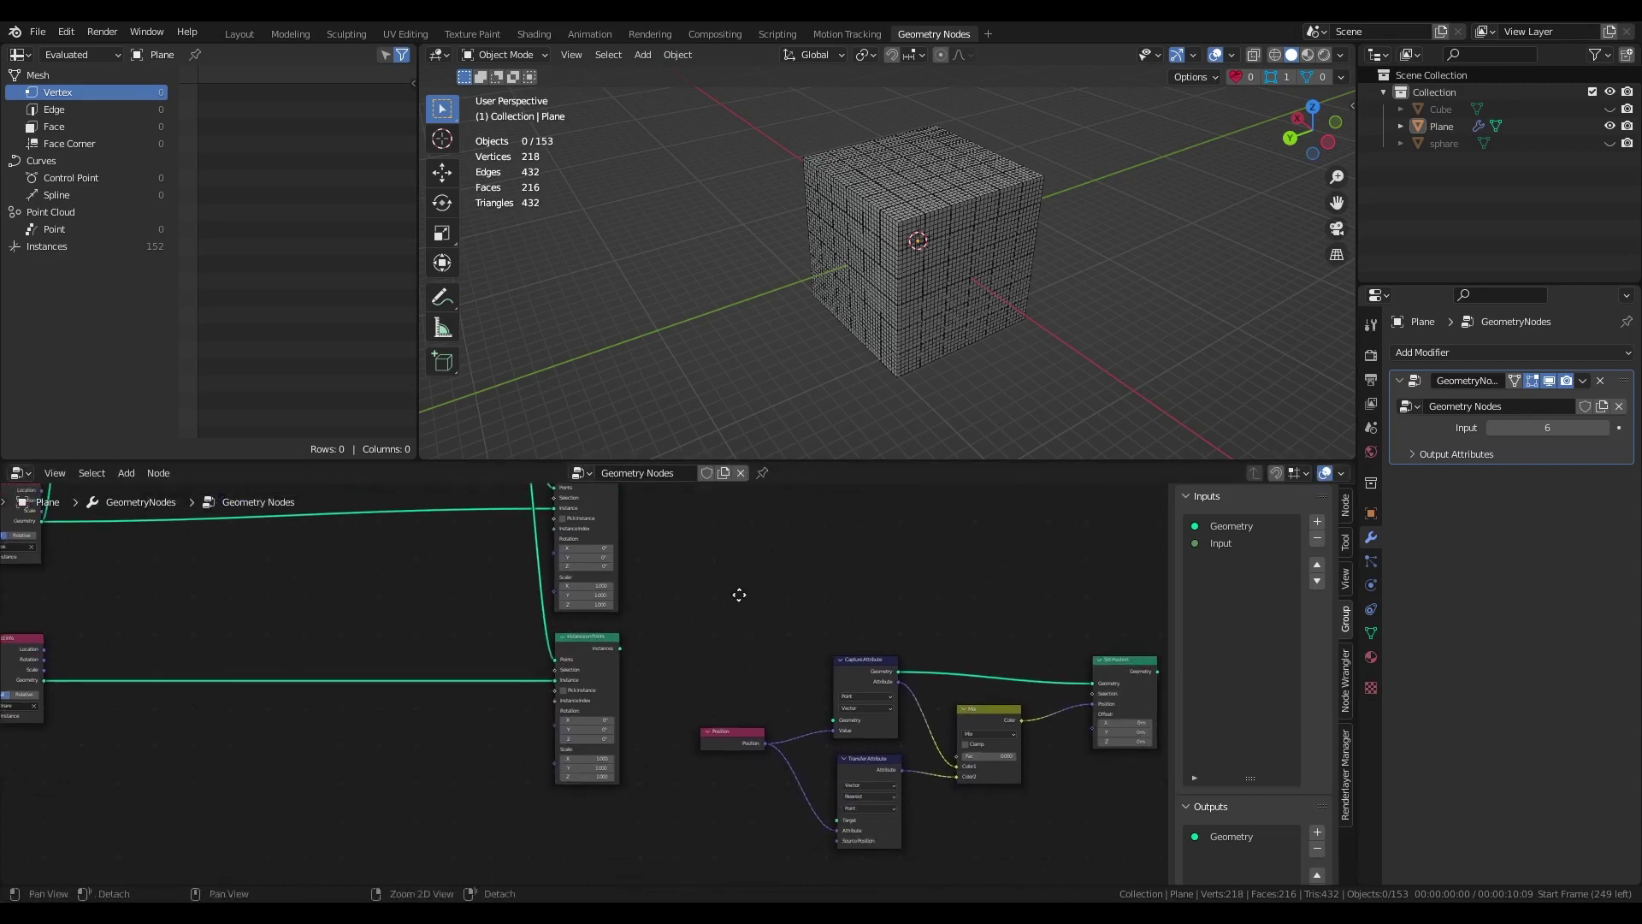
right_click_drag(595, 627, 686, 619, "alt")
middle_click_drag(685, 620, 700, 732, "alt")
scroll(646, 746, "up", 2)
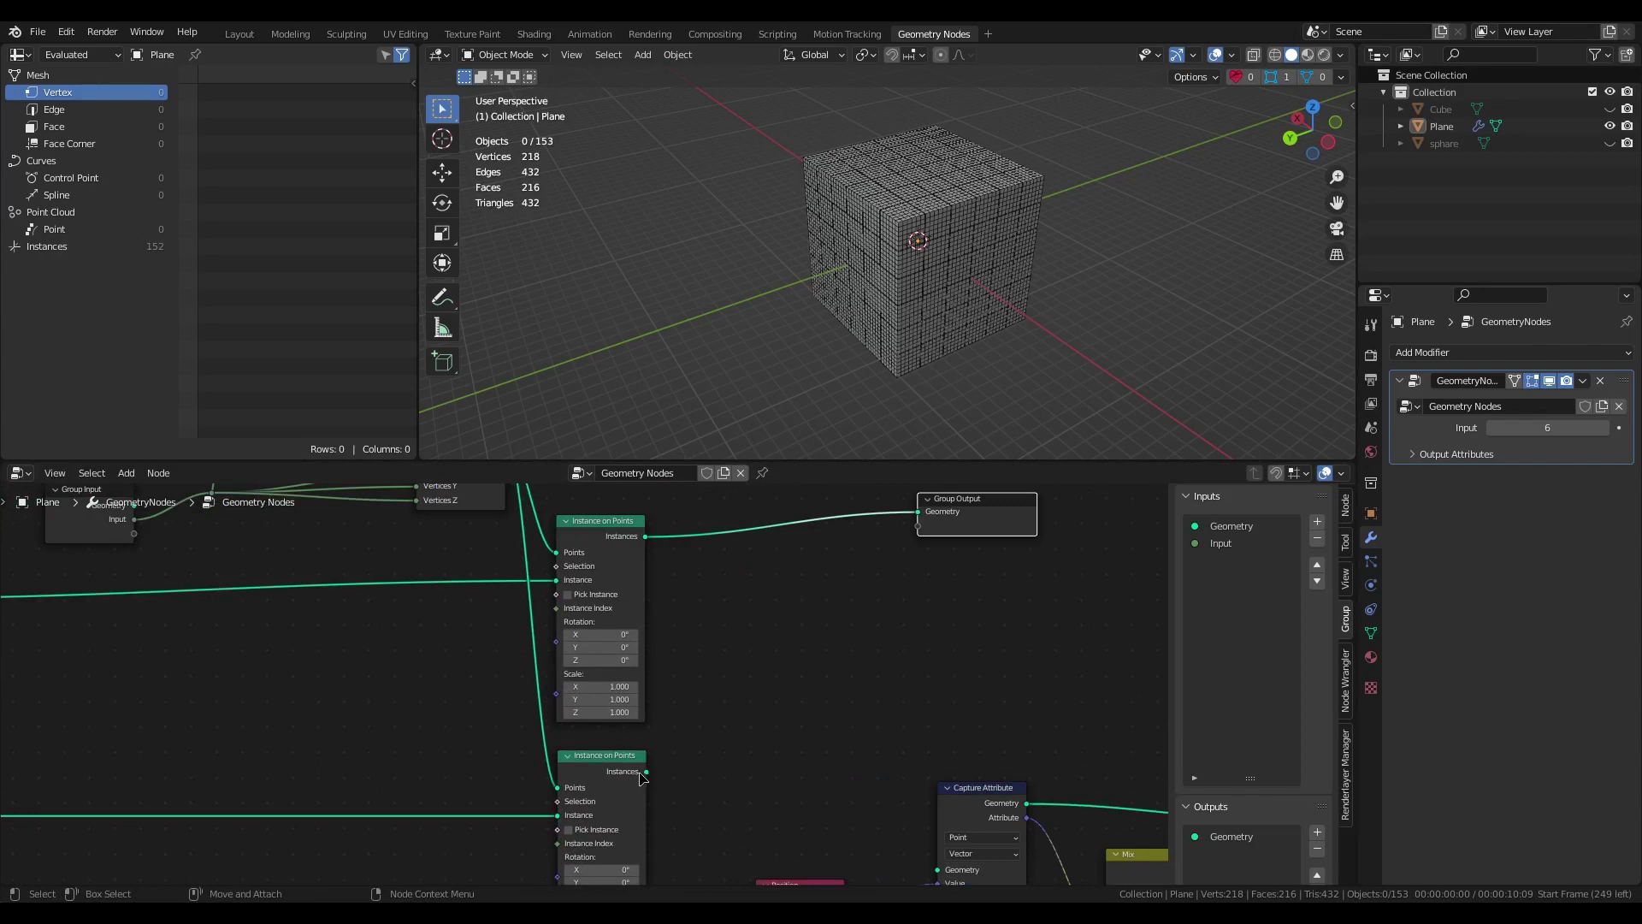
left_click_drag(646, 771, 918, 513)
key("ctrl+z")
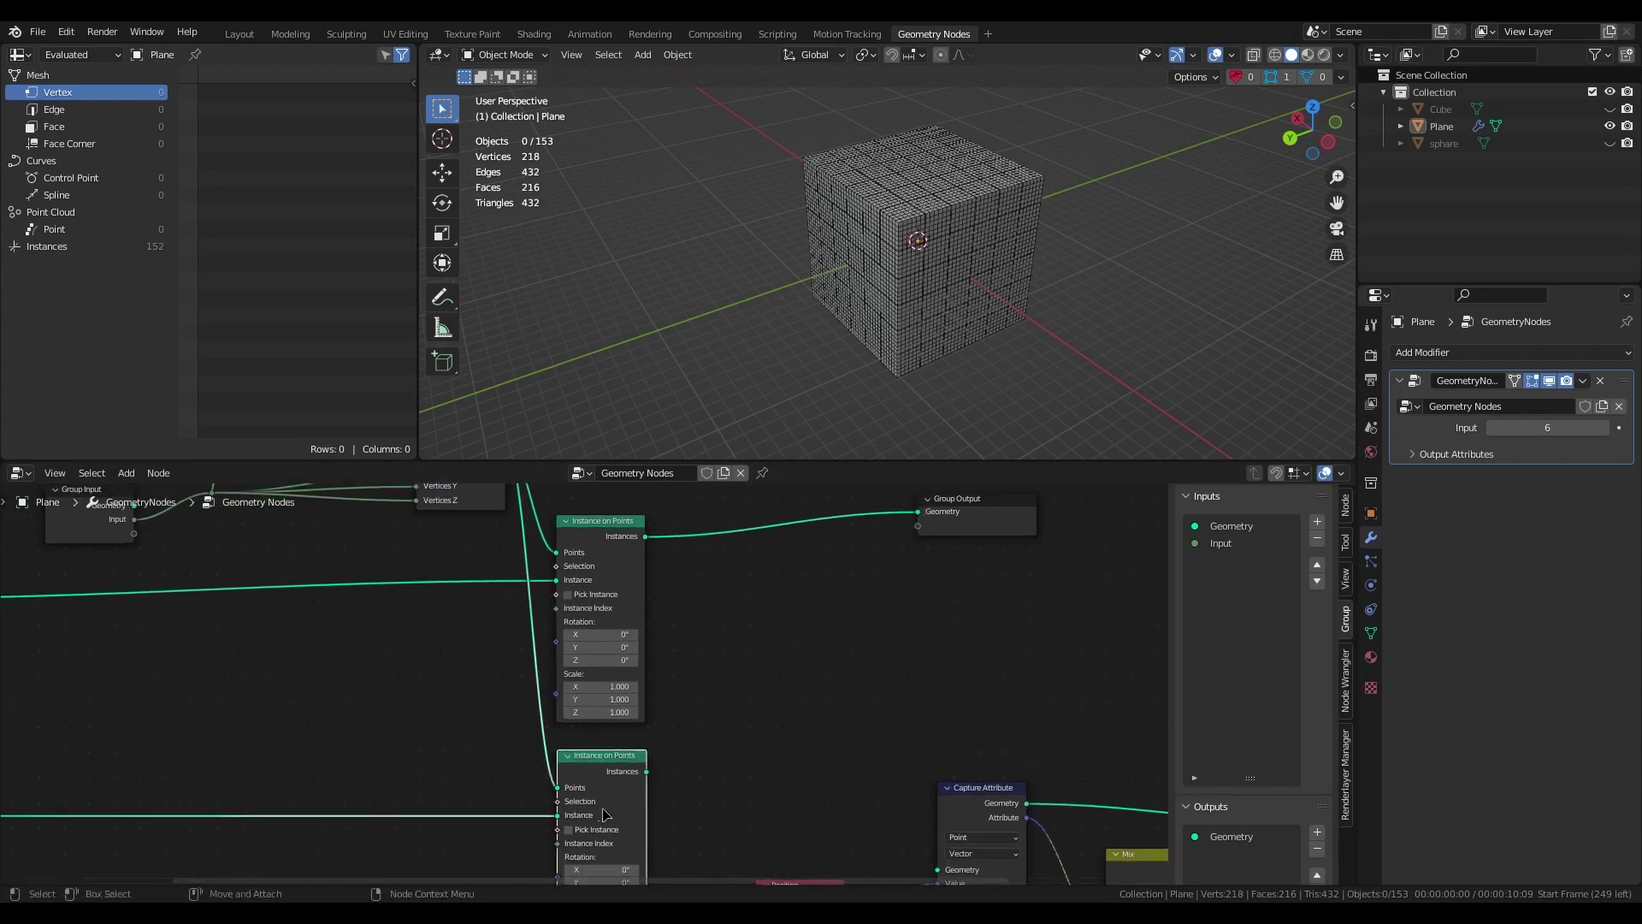
left_click_drag(646, 771, 930, 516)
key("Escape")
left_click_drag(647, 772, 769, 712)
key("Escape")
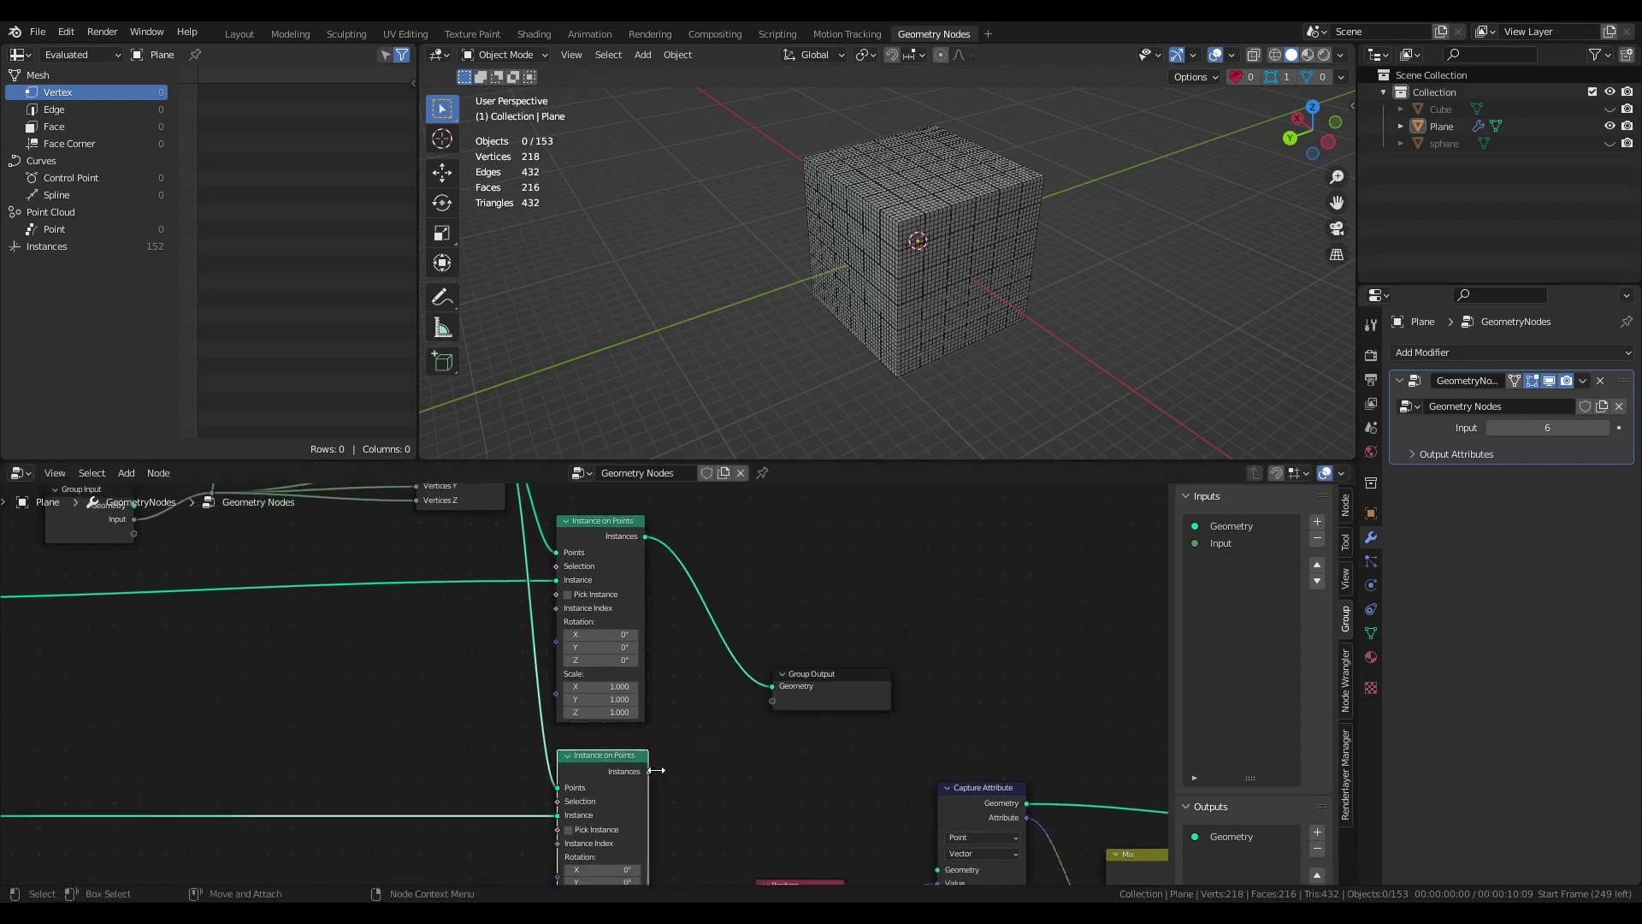
Connect the lower Instance on Points node to Group Output to preview the sphere instances, and detach it again.
left_click_drag(646, 772, 773, 702)
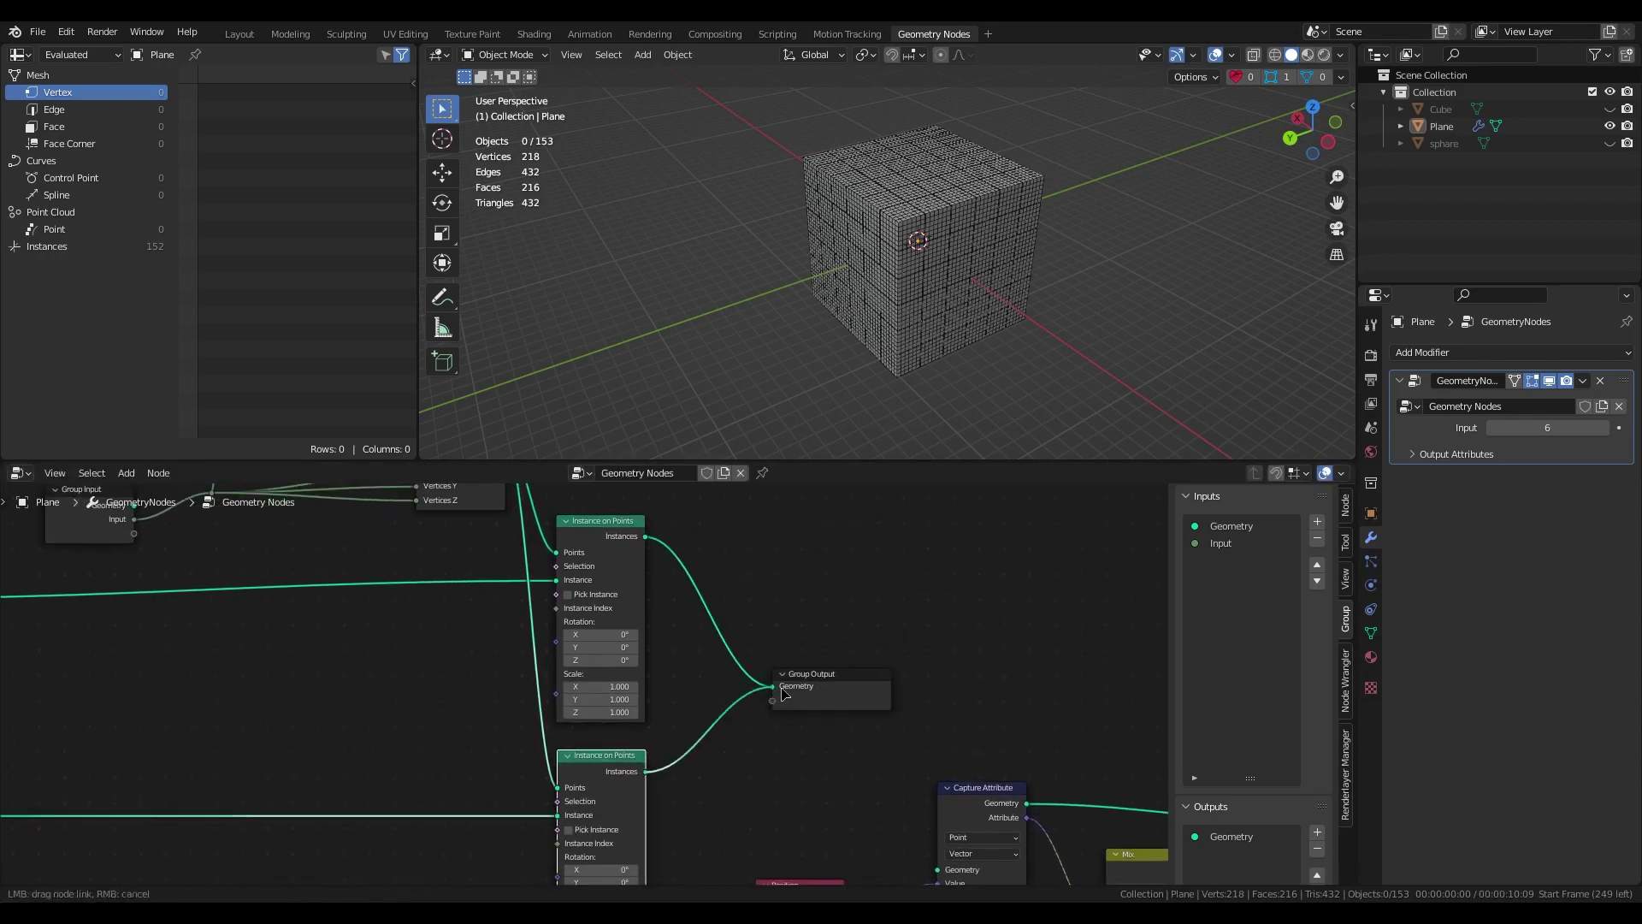
left_click_drag(782, 689, 803, 690)
middle_click_drag(773, 734, 620, 733)
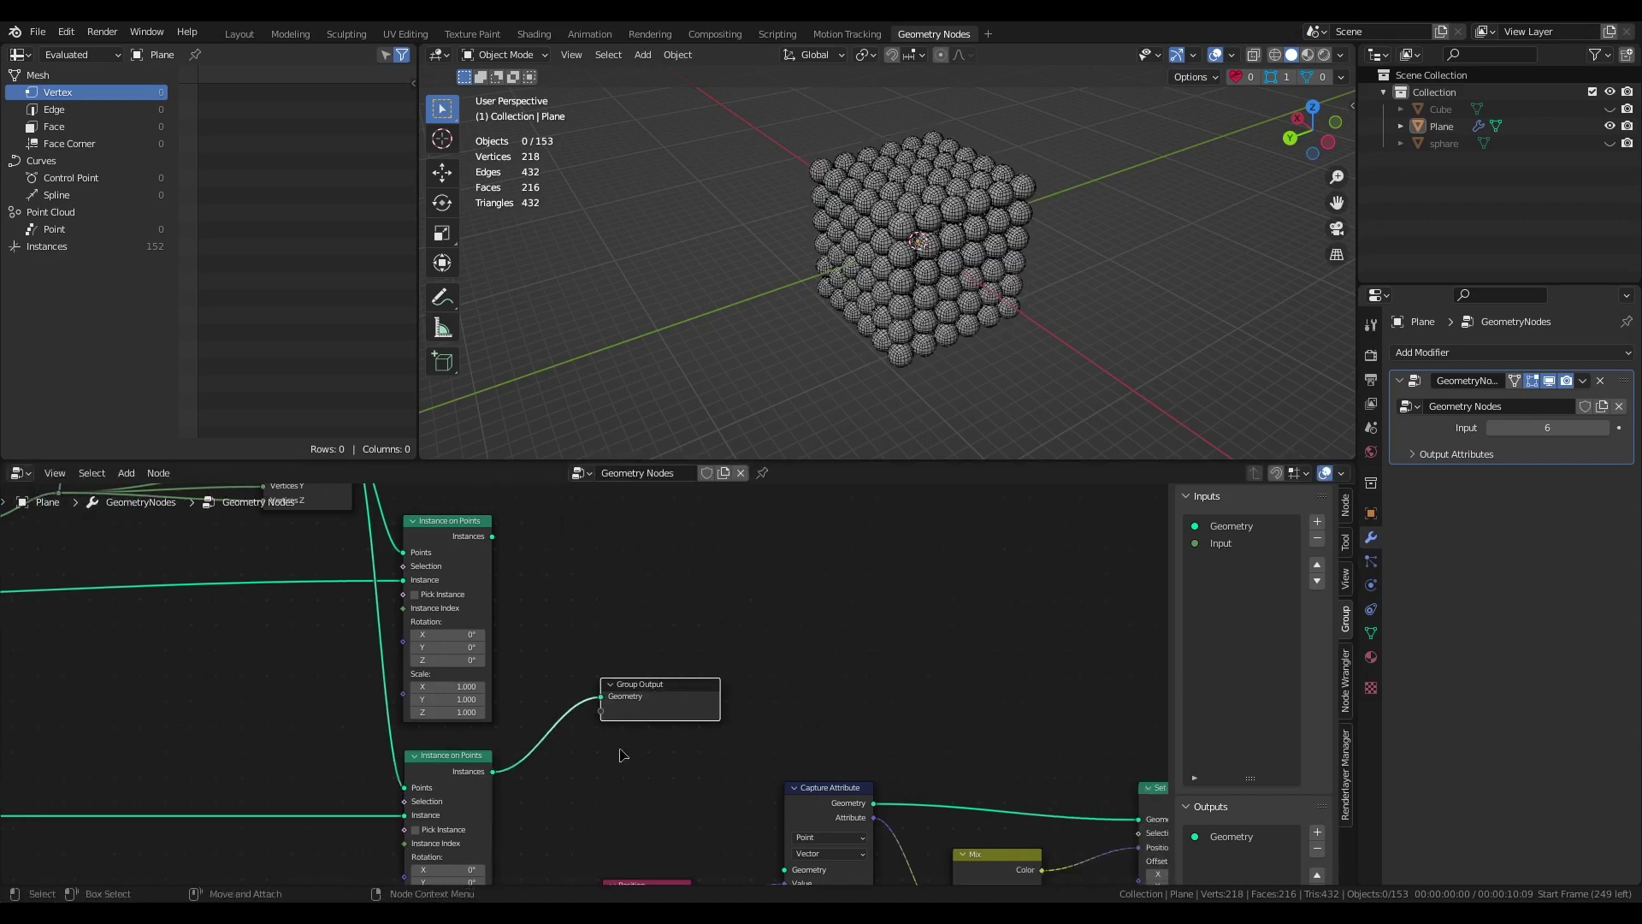
mouse_move(633, 717)
left_mouse_down()
mouse_move(838, 682)
mouse_move(650, 727)
left_mouse_up()
Reconnect the upper Instance on Points node's Instances to Group Output and move Group Output closer to it.
left_click(453, 542)
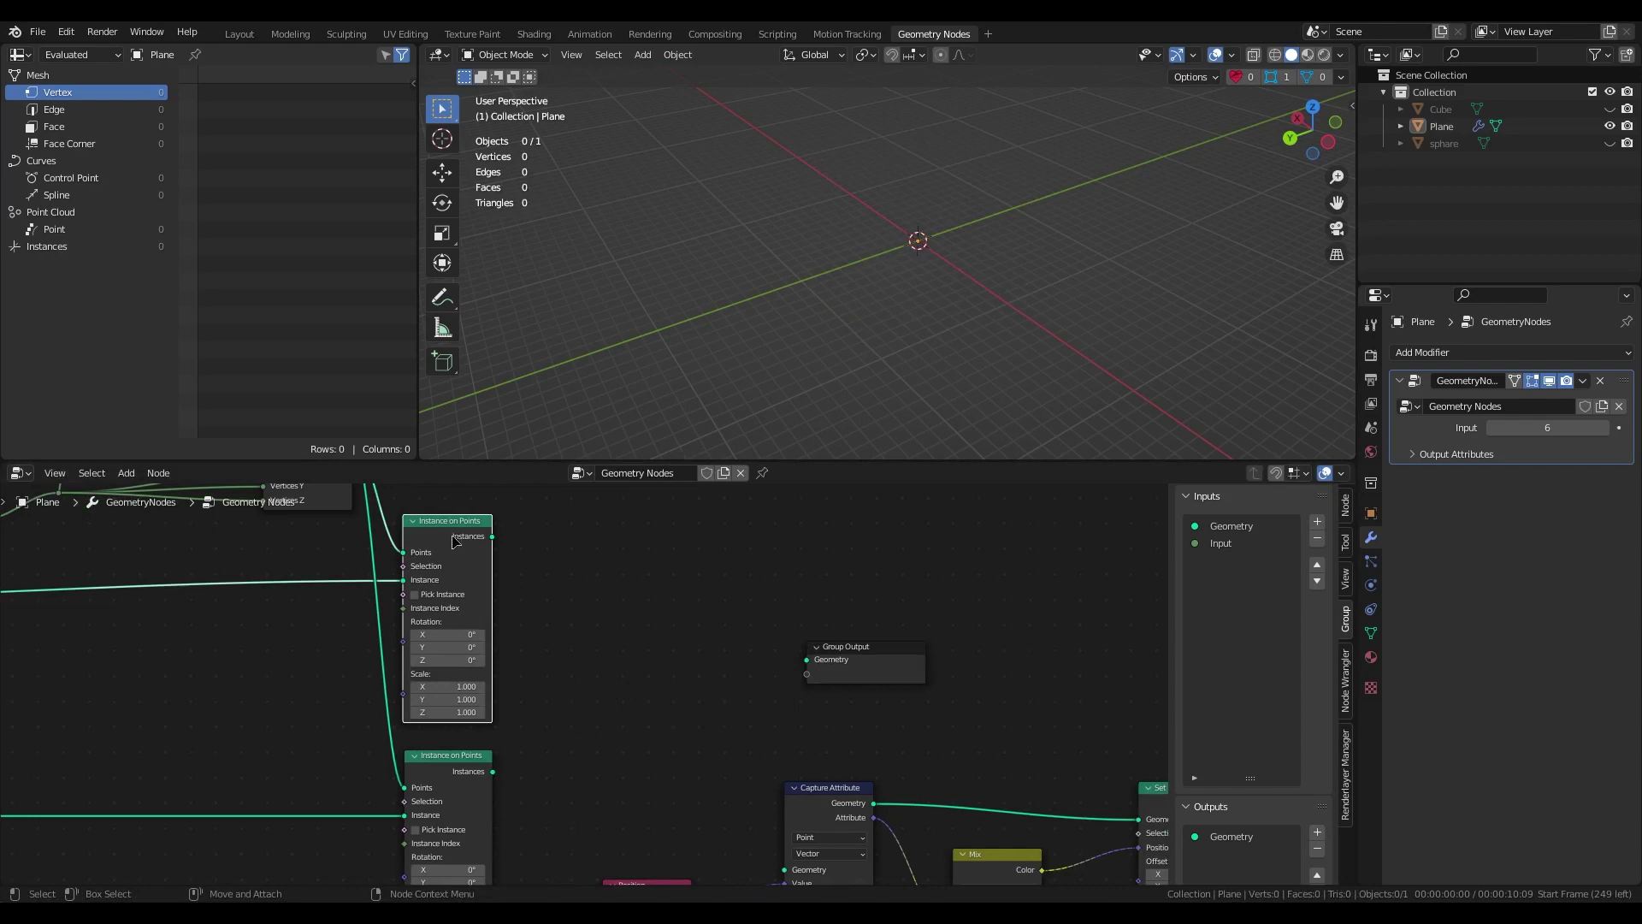
left_click(454, 751)
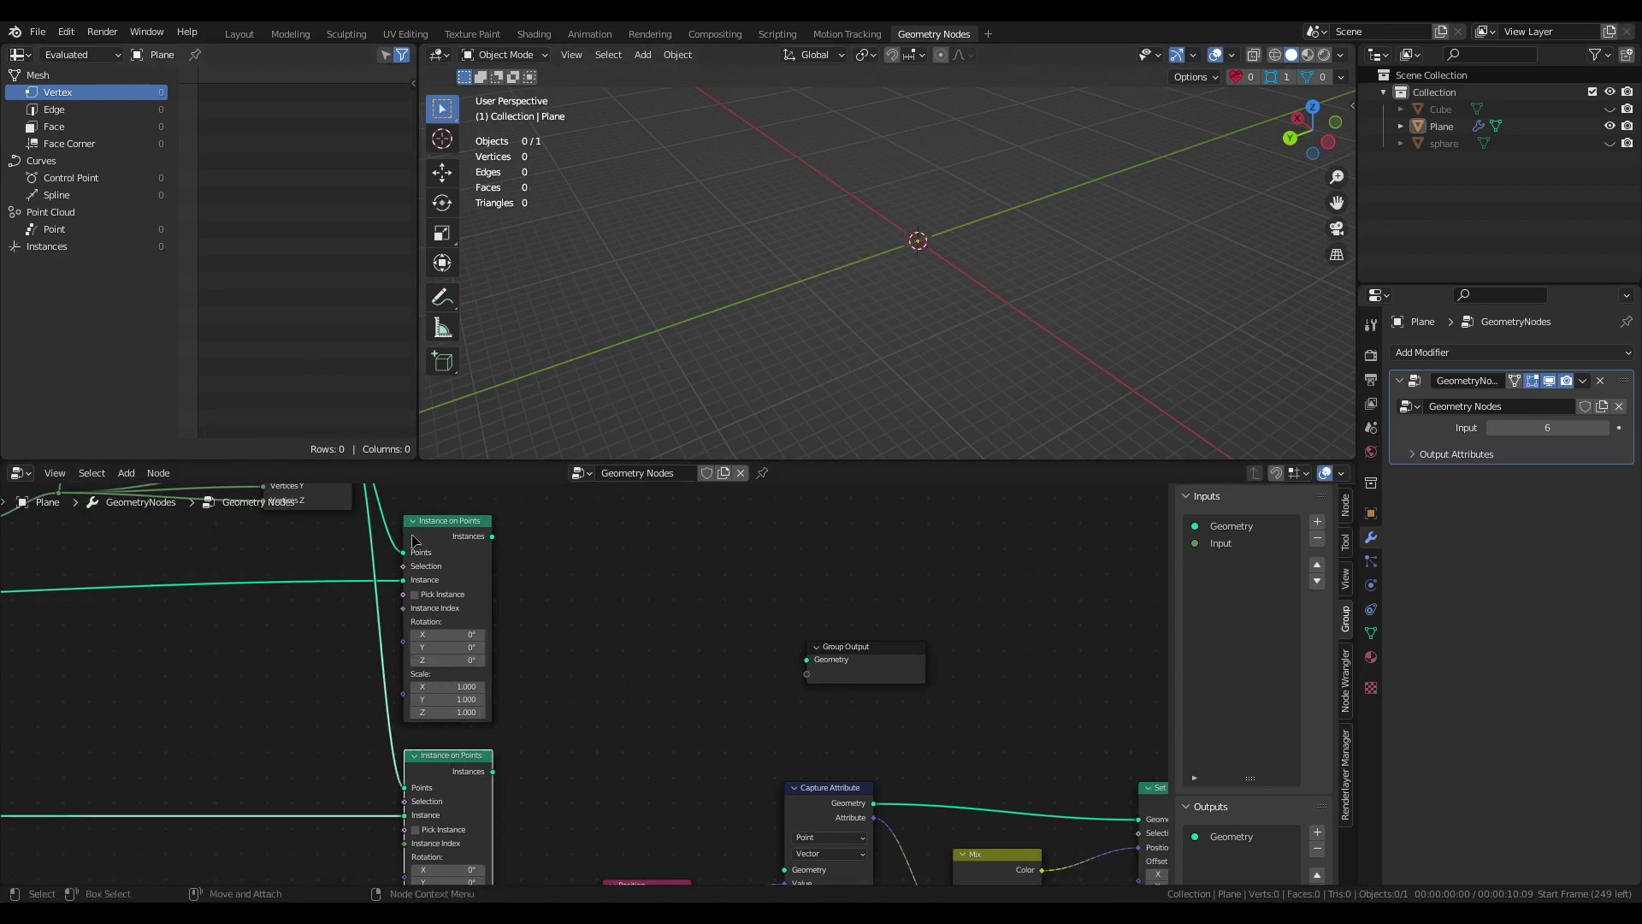
left_click(449, 533)
left_click_drag(498, 532, 813, 662)
left_click_drag(836, 644, 760, 574)
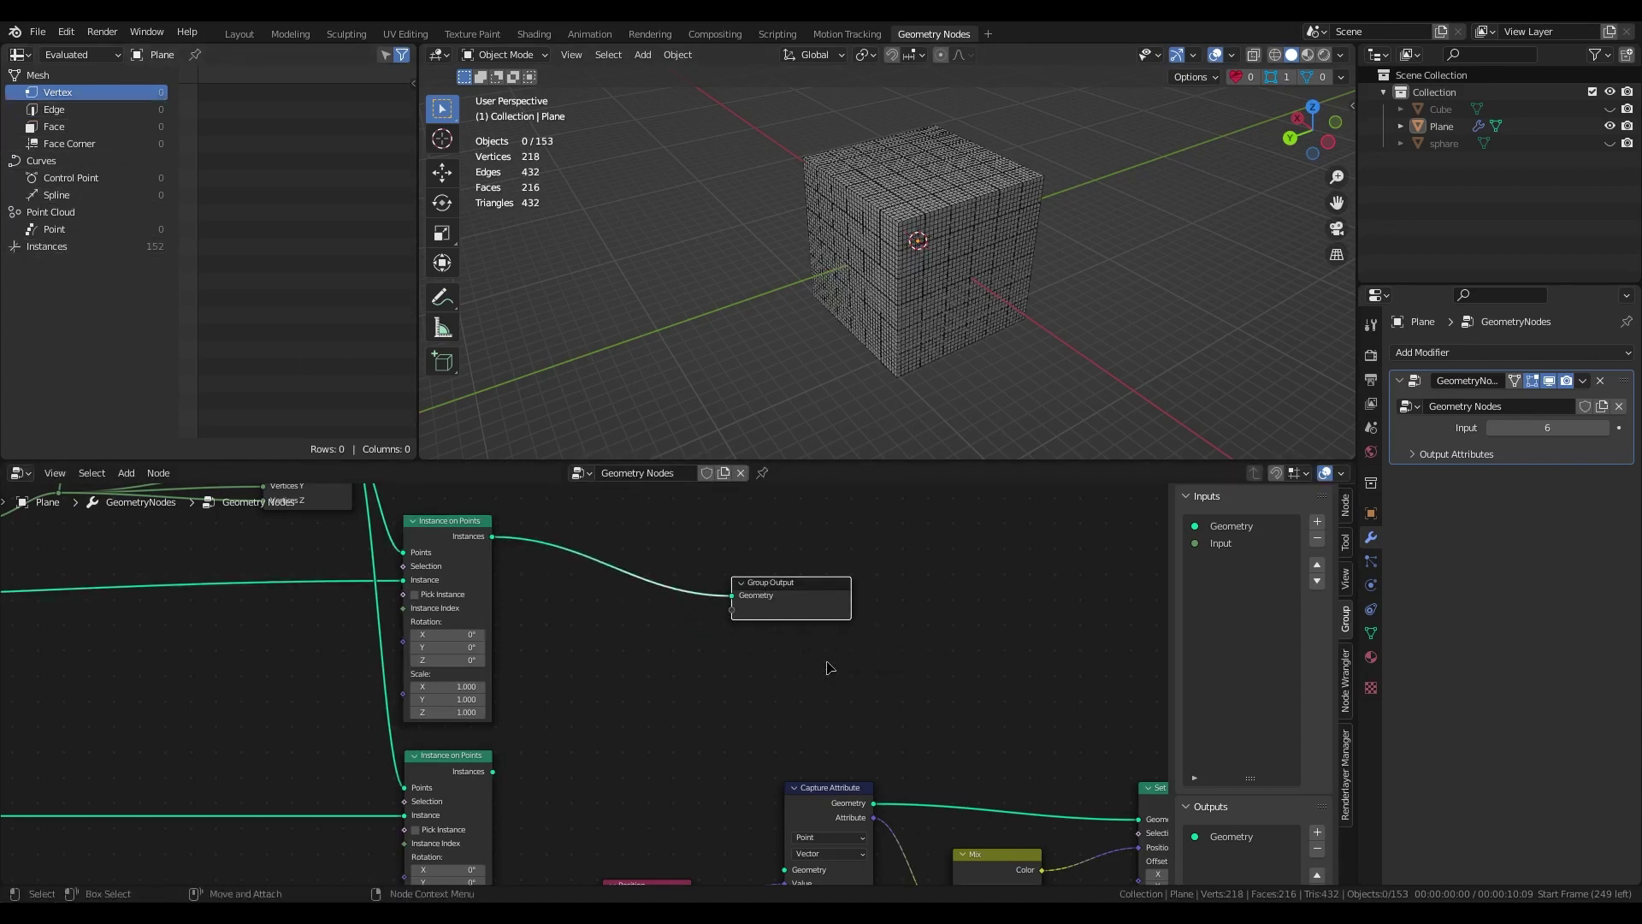
Shift Group Output right and insert a Realize Instances node between the upper Instance on Points and Group Output.
scroll(827, 646, "up", 3)
left_click_drag(799, 558, 908, 572)
middle_click_drag(712, 634, 720, 700)
left_click(651, 696)
key("shift+a")
type("s")
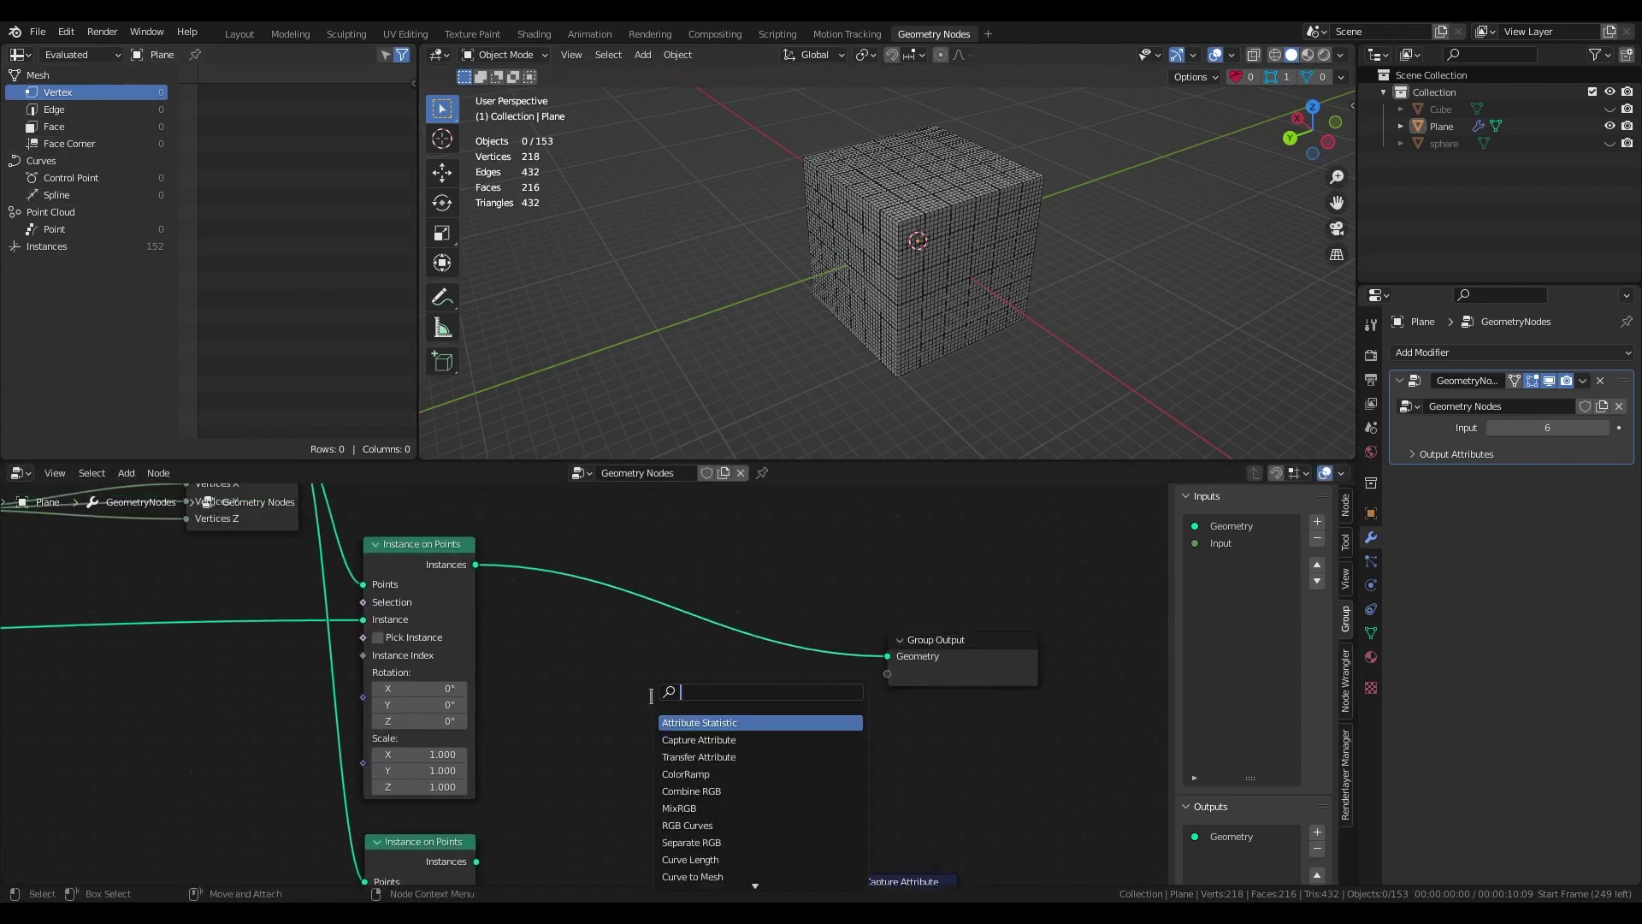
type("rea")
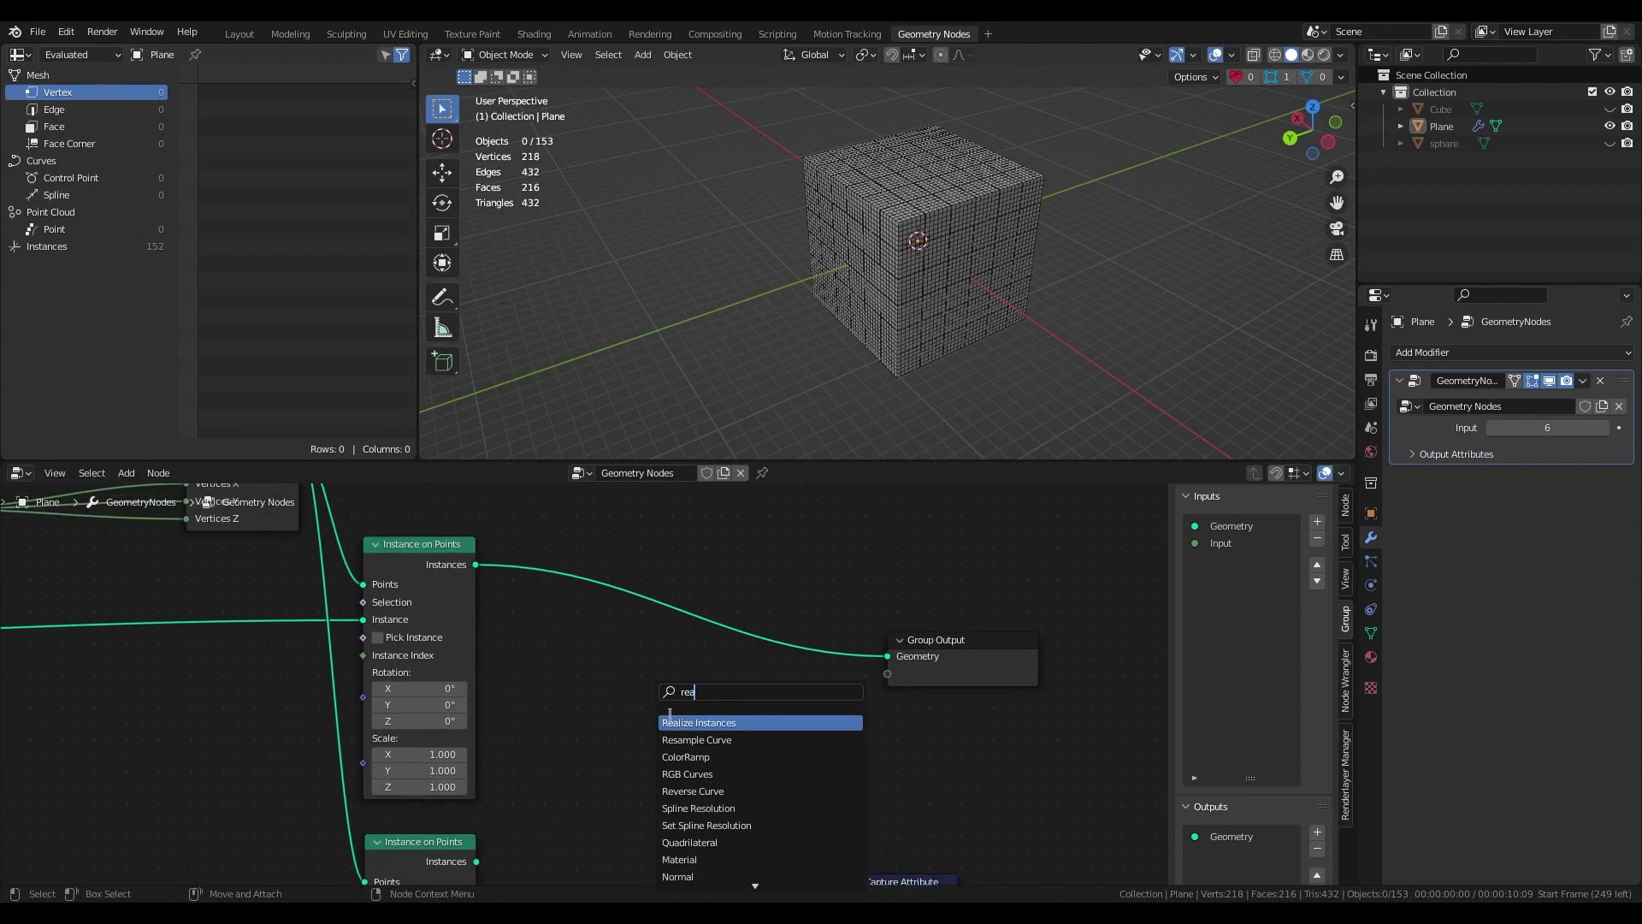
key("Return")
left_click(652, 615)
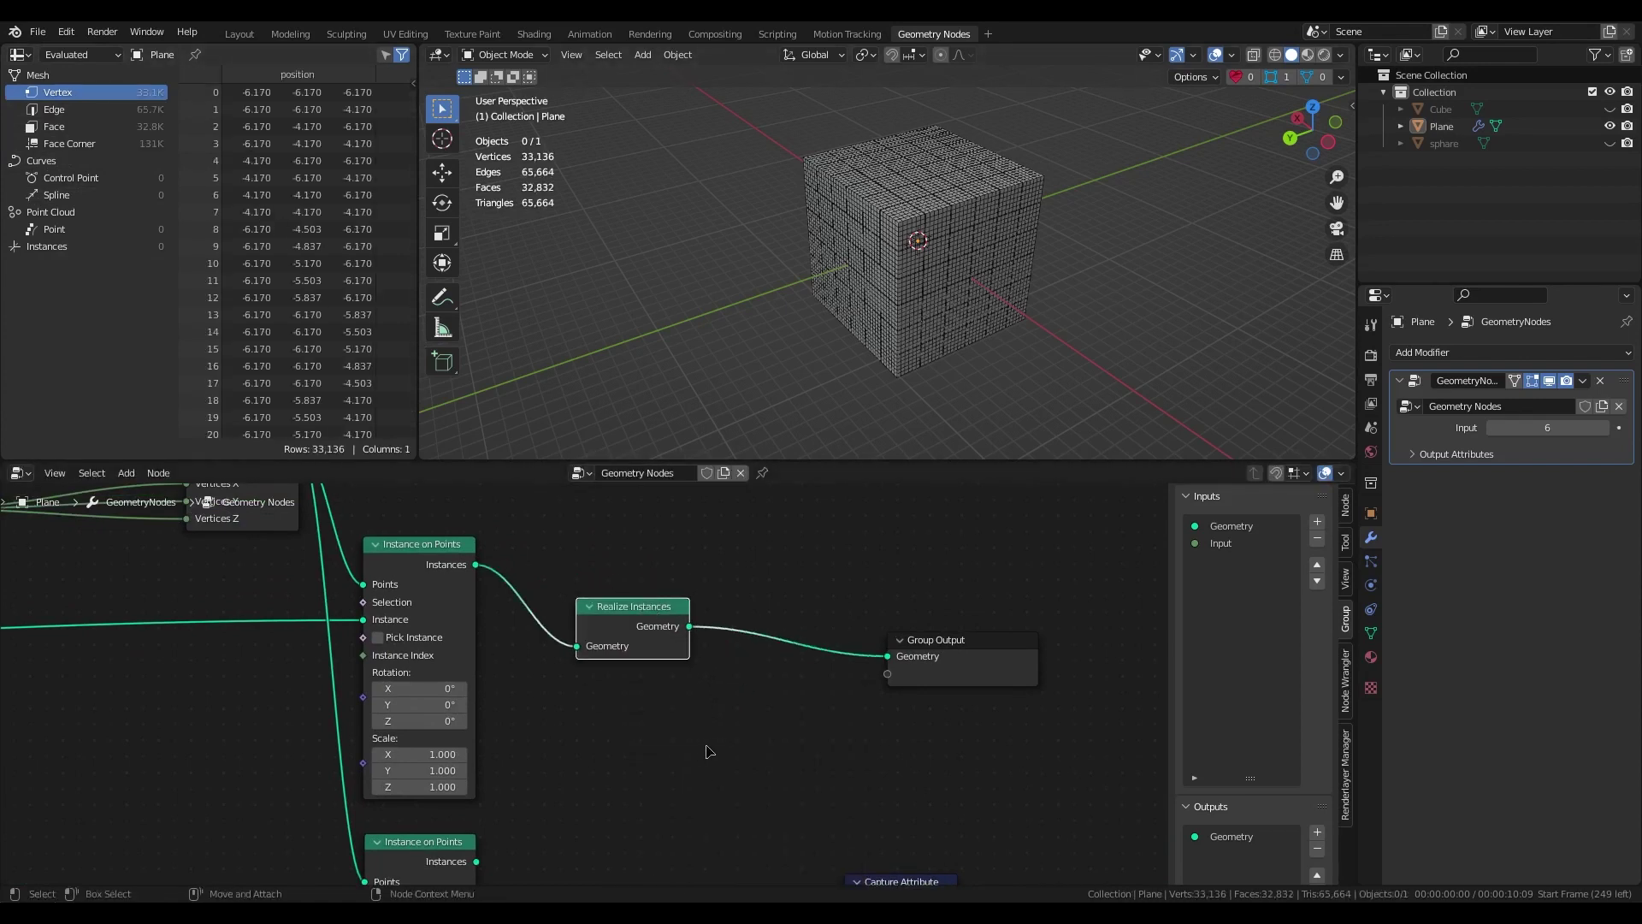
Duplicate the Realize Instances node below the original and connect the lower Instance on Points node's Instances to the duplicate's Geometry.
middle_click_drag(702, 775, 686, 708)
key("shift+d")
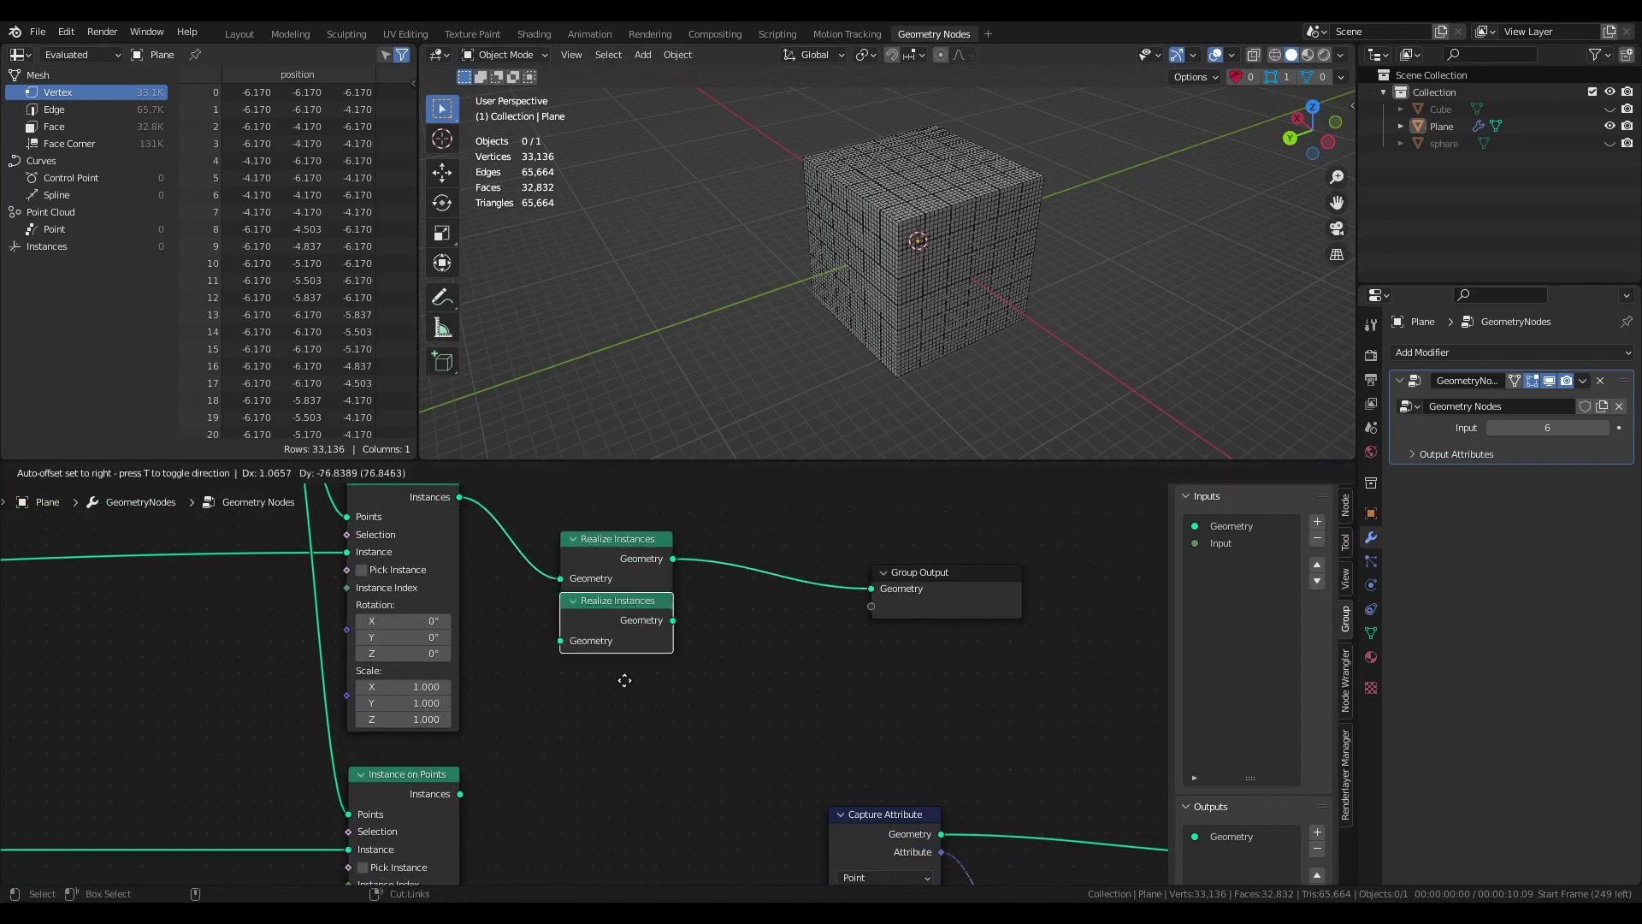
left_click(629, 757)
left_click_drag(460, 794, 575, 799)
scroll(715, 781, "down", 2)
scroll(862, 750, "down", 1)
middle_click_drag(861, 750, 602, 688)
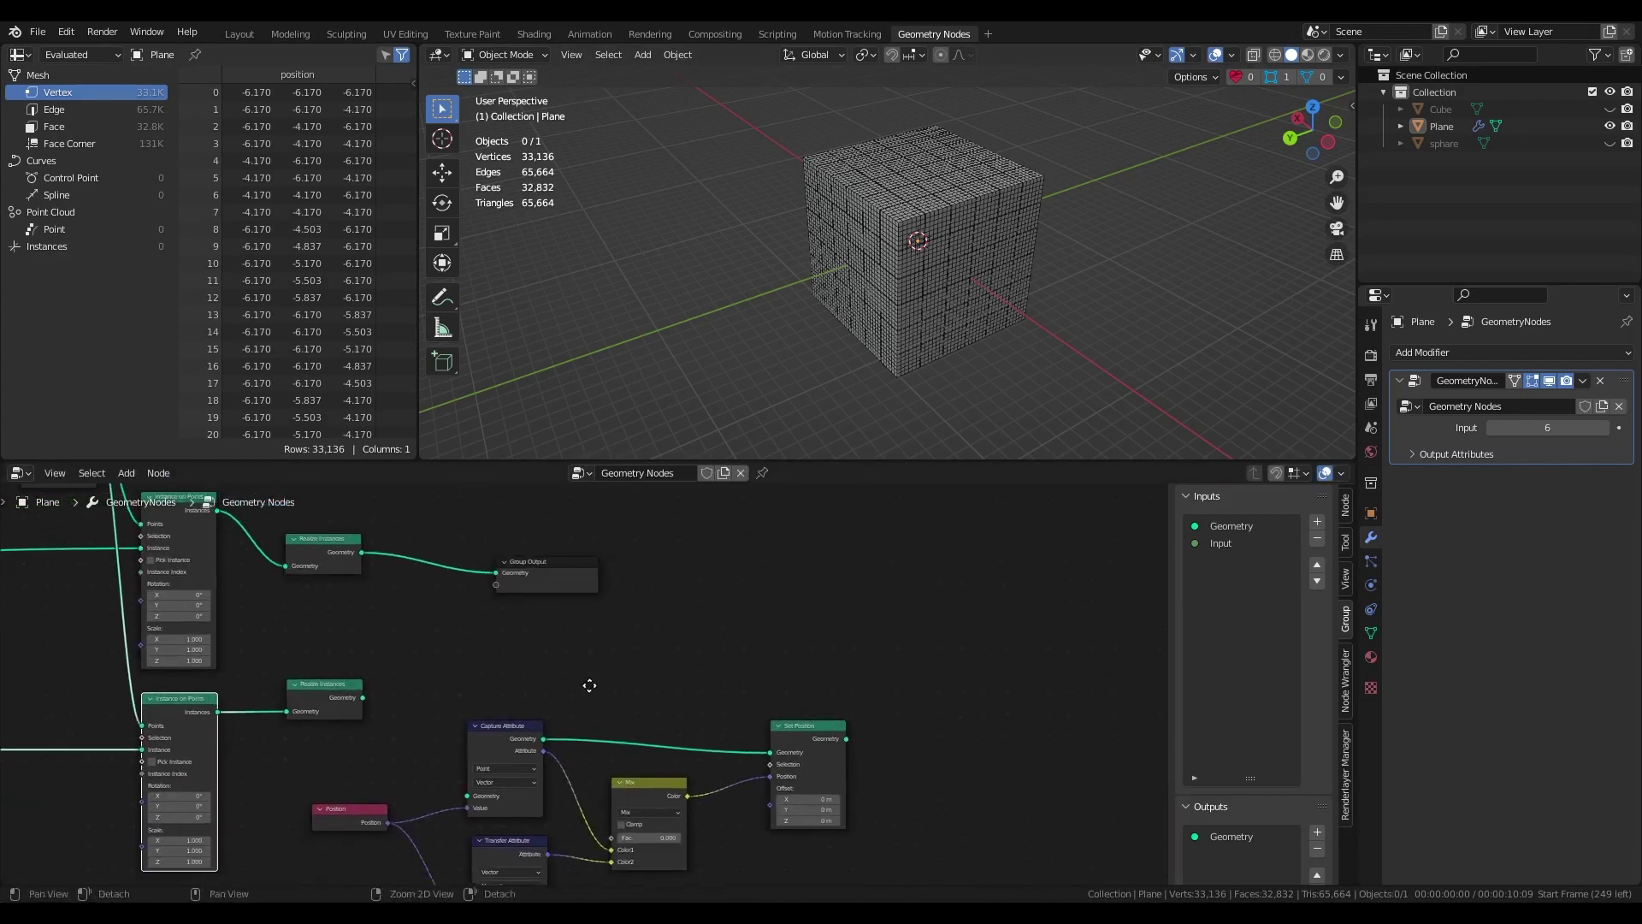
Move Group Output farther right and shift the Position, Capture Attribute, Transfer Attribute, Mix and Set Position group up beside the Realize Instances nodes.
left_click_drag(539, 571, 1016, 604)
middle_click_drag(599, 662, 721, 682)
middle_click_drag(924, 823, 909, 688)
left_click_drag(944, 802, 588, 551)
left_click(472, 671, "shift")
scroll(533, 575, "up", 4, "shift")
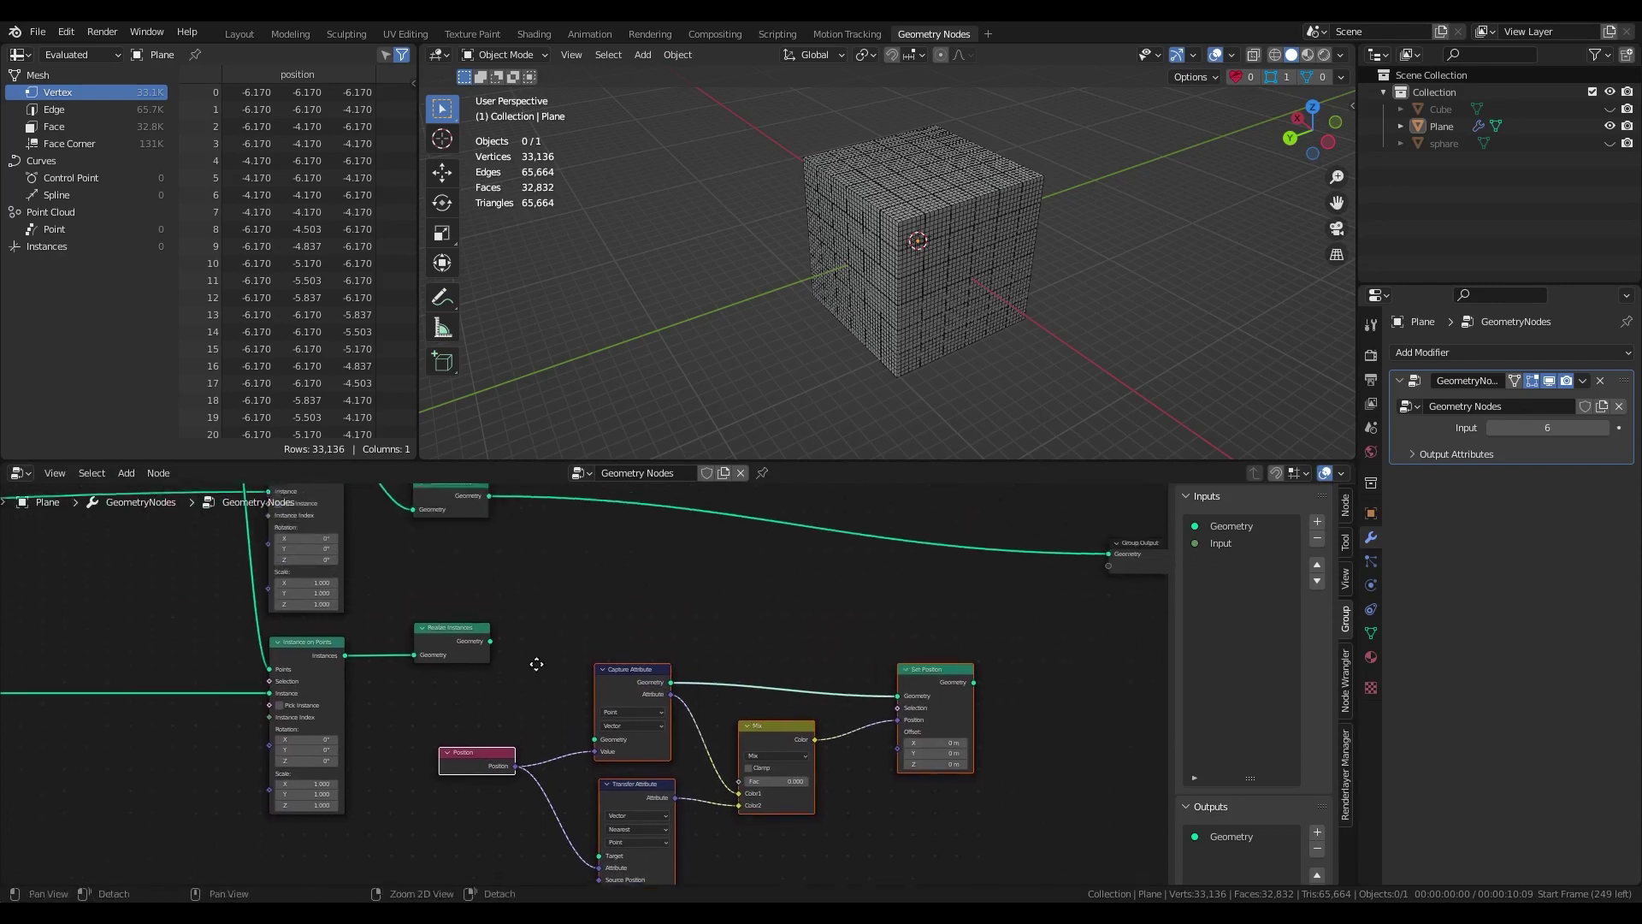
left_click_drag(633, 717, 628, 528)
Connect the upper Realize Instances to Capture Attribute's Geometry and Set Position's Geometry to Group Output.
middle_click_drag(754, 702, 723, 811)
scroll(579, 734, "up", 2)
left_click(516, 550)
left_click_drag(437, 627, 558, 689)
scroll(751, 627, "right", 5, "ctrl")
left_click_drag(752, 619, 1018, 650)
middle_click_drag(575, 880, 686, 806)
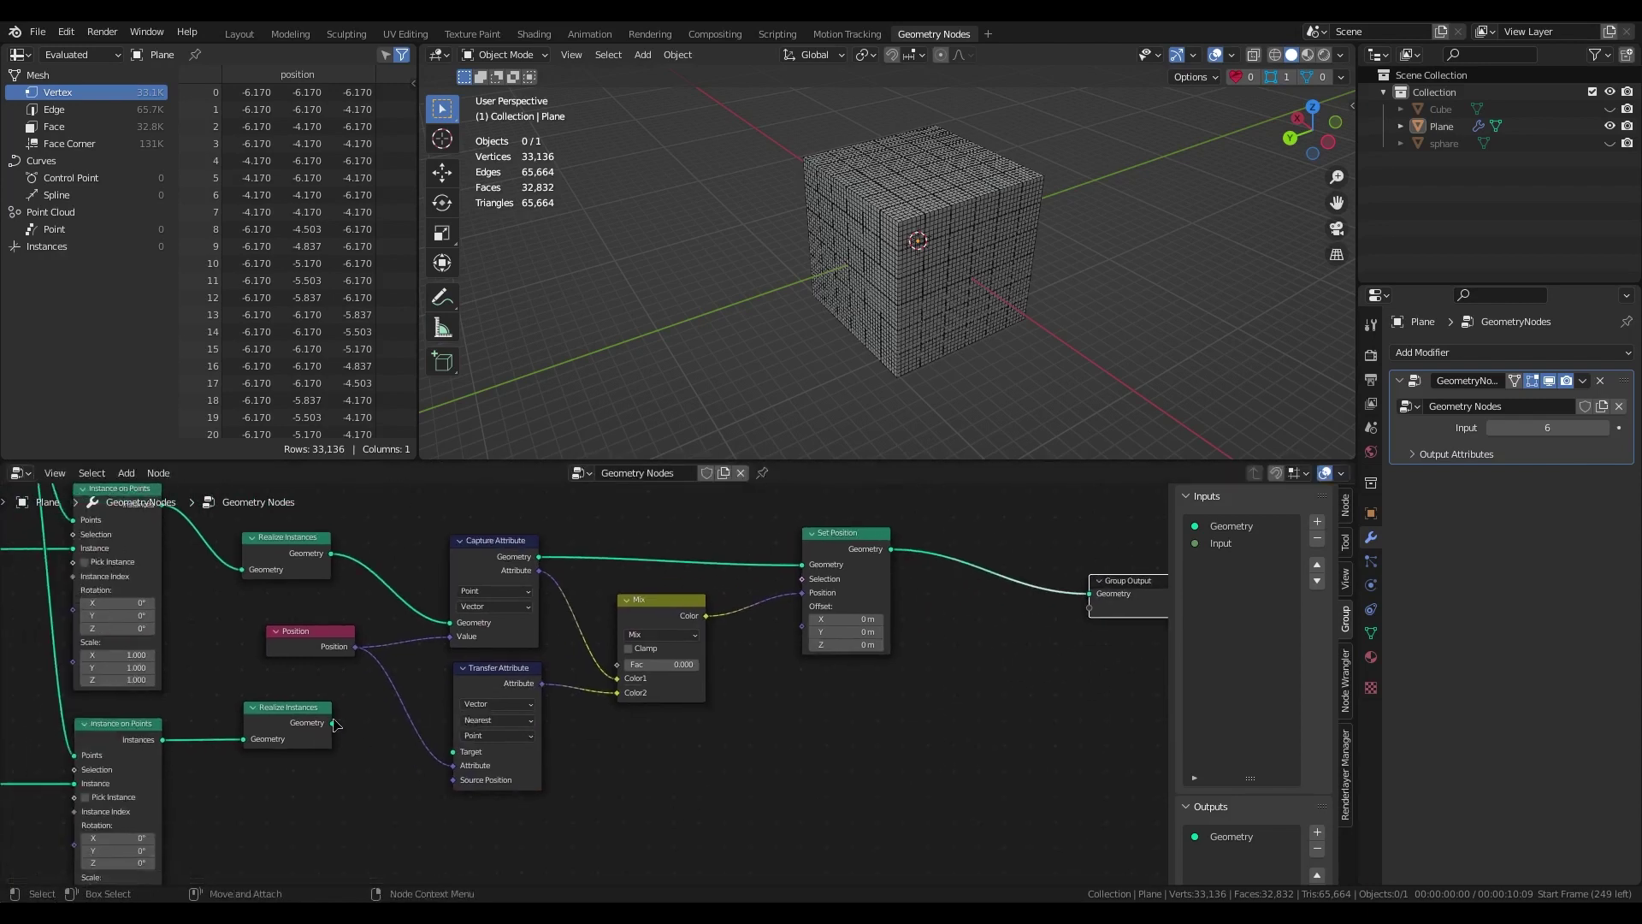
Connect the lower Realize Instances' Geometry to Transfer Attribute's Target and set the Mix node's Fac to 1.000.
left_click_drag(335, 725, 458, 758)
left_click_drag(626, 665, 710, 664)
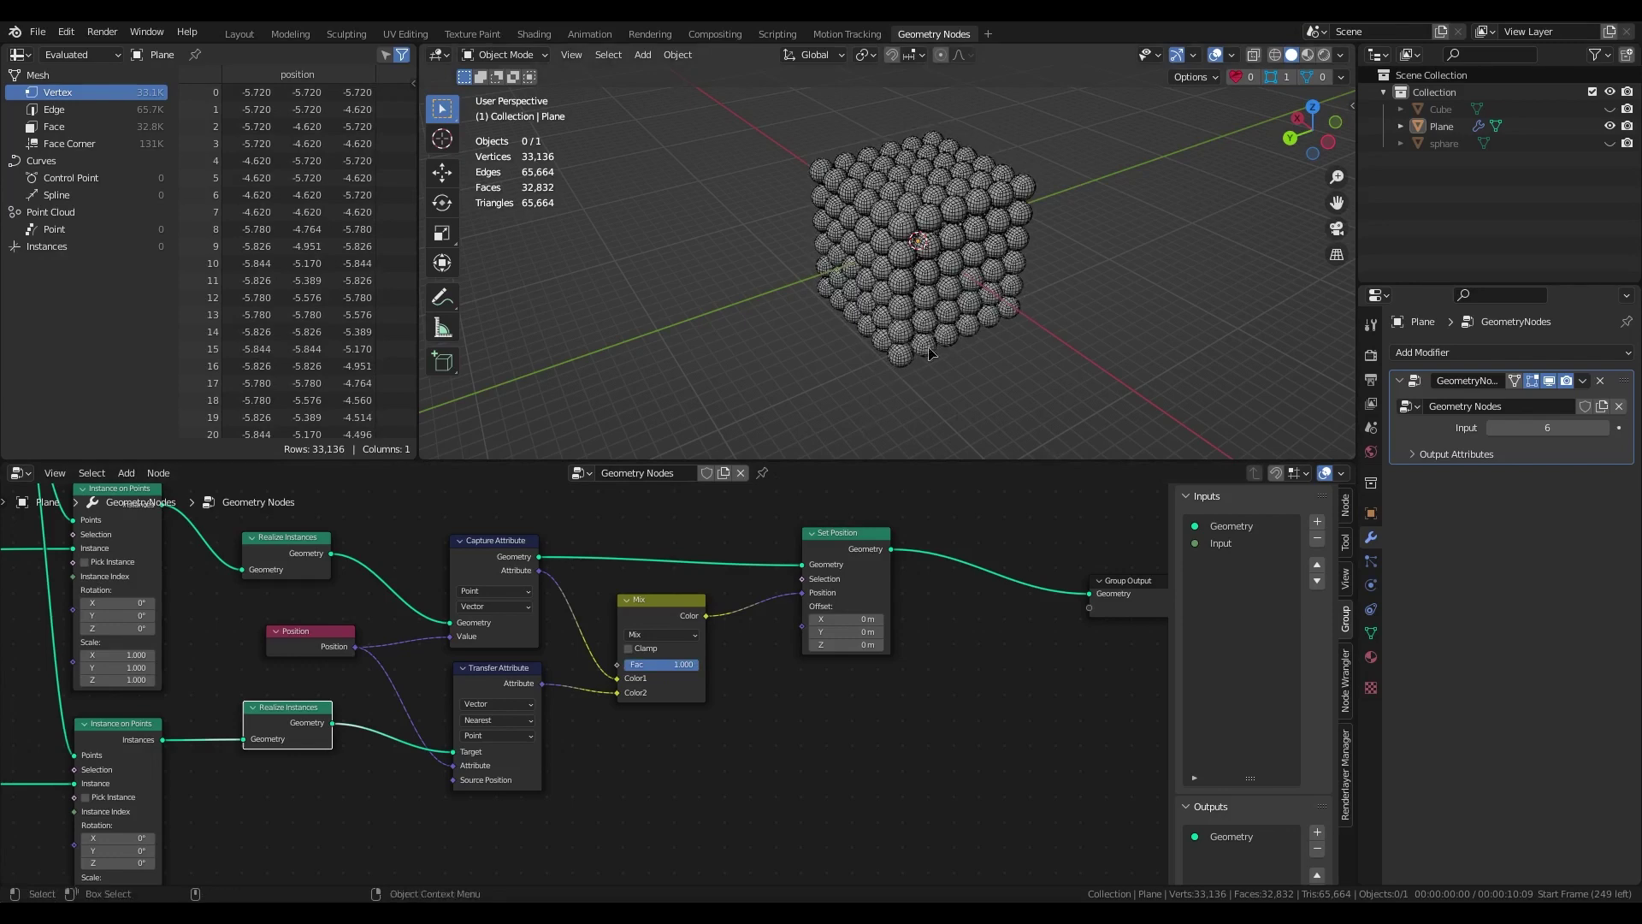
scroll(734, 702, "up", 1)
mouse_move(702, 669)
left_mouse_down()
mouse_move(640, 666)
mouse_move(710, 665)
left_mouse_up()
Duplicate the Transfer Attribute node and place the copy below the original.
mouse_move(694, 766)
middle_mouse_down()
mouse_move(747, 722)
mouse_move(667, 784)
mouse_move(732, 740)
middle_mouse_up()
left_click(597, 582)
key("shift+d")
left_click(592, 760)
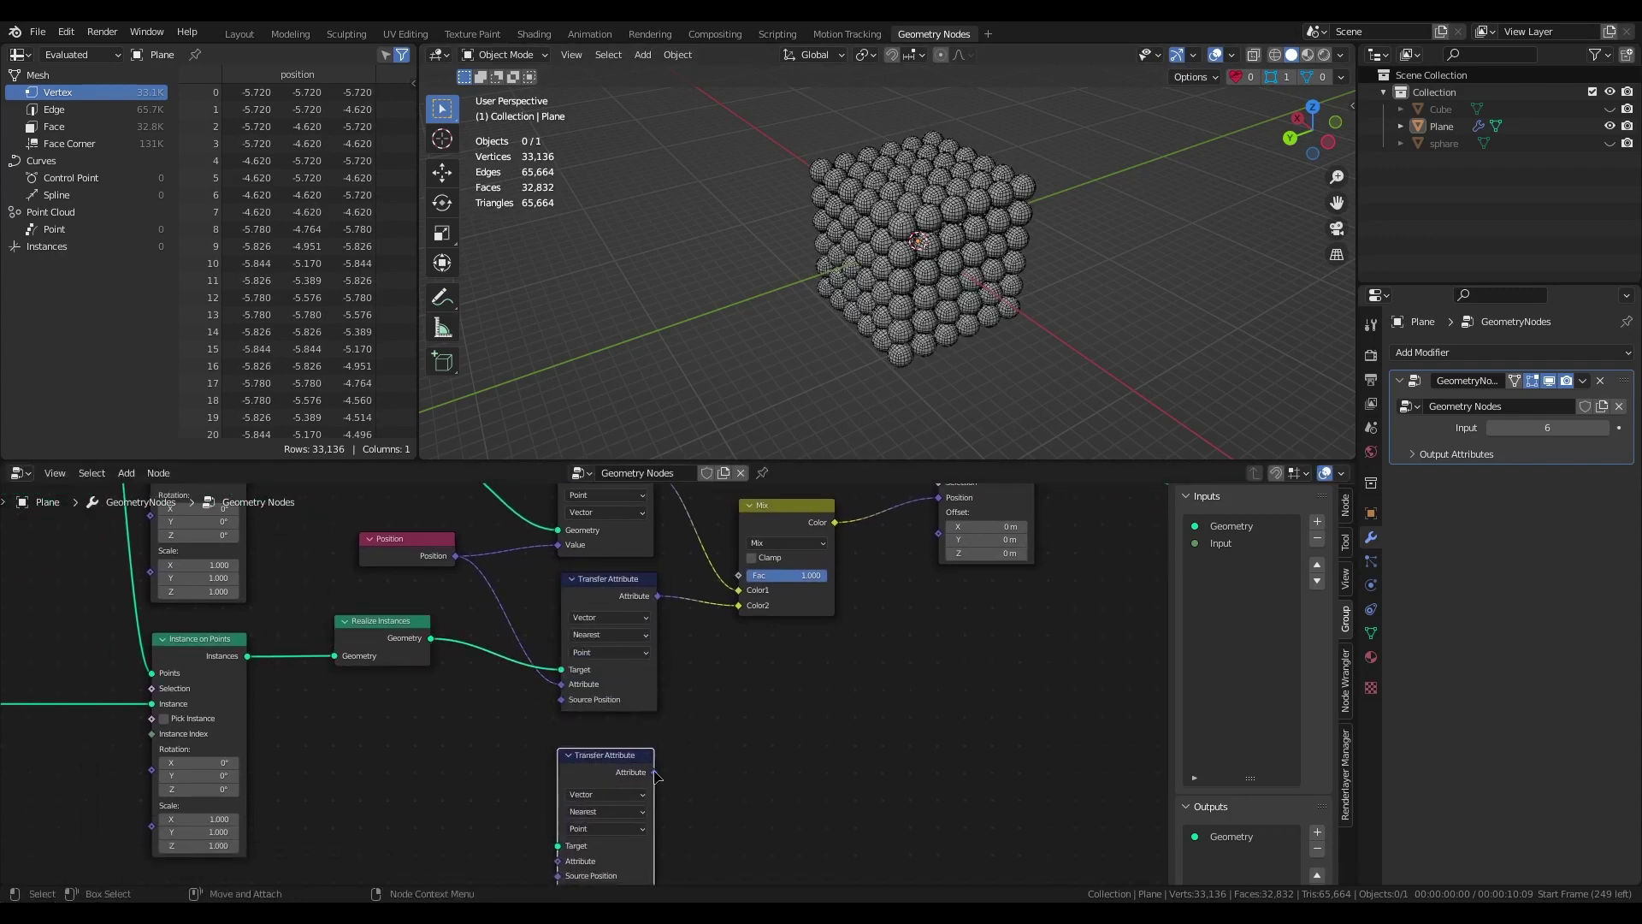
middle_click_drag(699, 777, 774, 721)
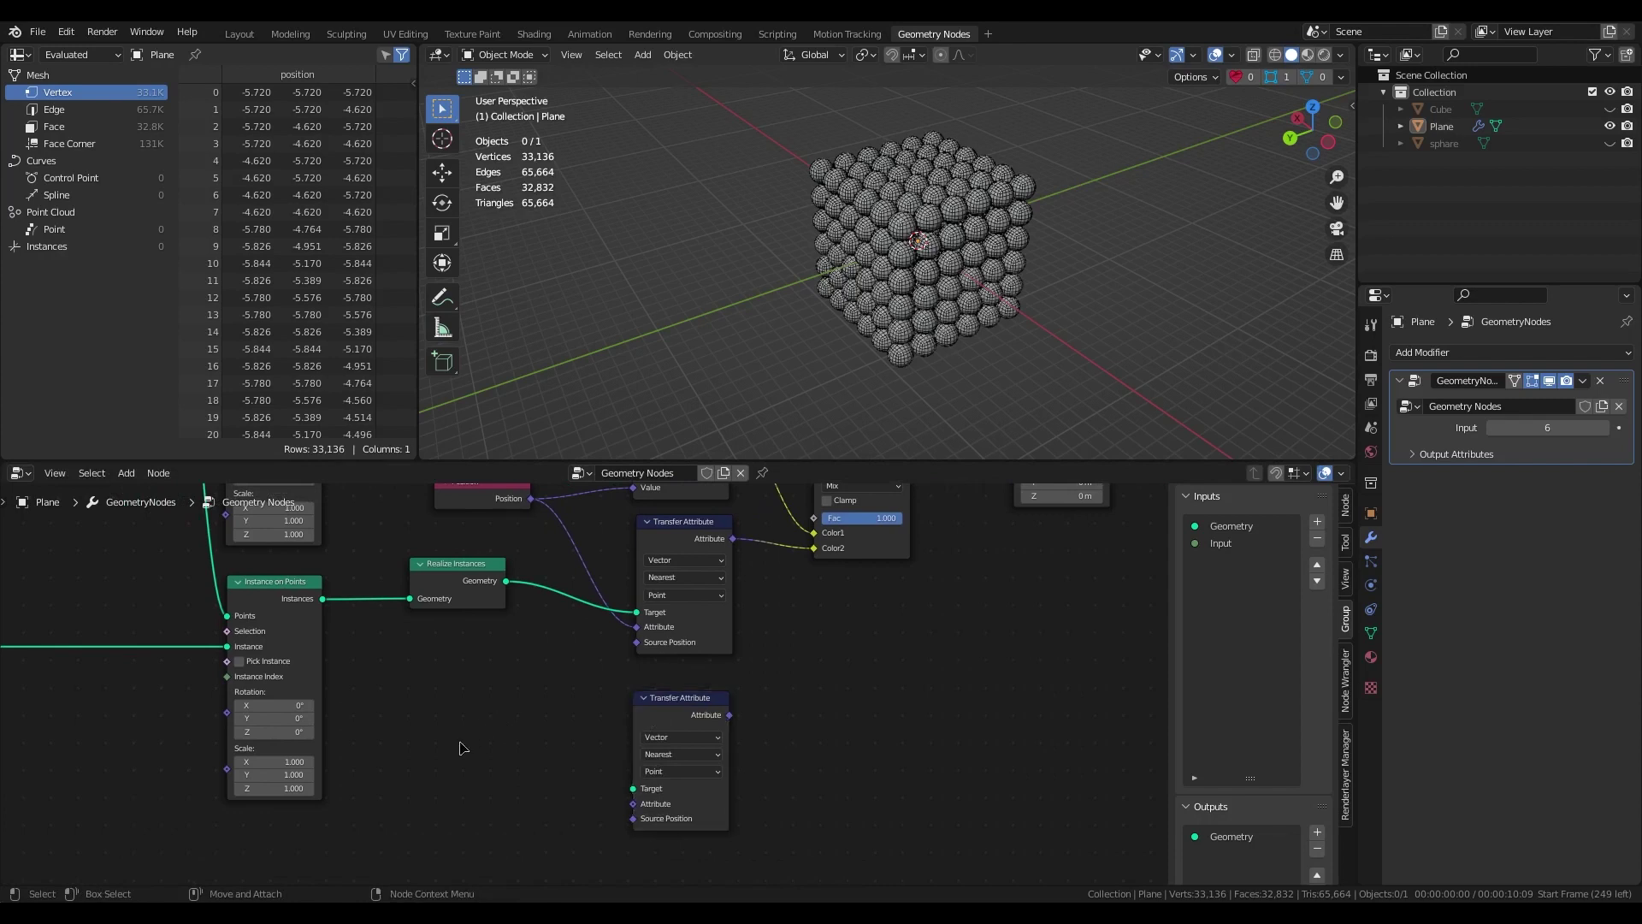
Connect Position to the duplicate Transfer Attribute's Attribute input and the lower Realize Instances' Geometry to its Target.
left_click_drag(532, 499, 633, 818)
middle_click_drag(620, 645, 647, 733)
scroll(527, 648, "down", 1)
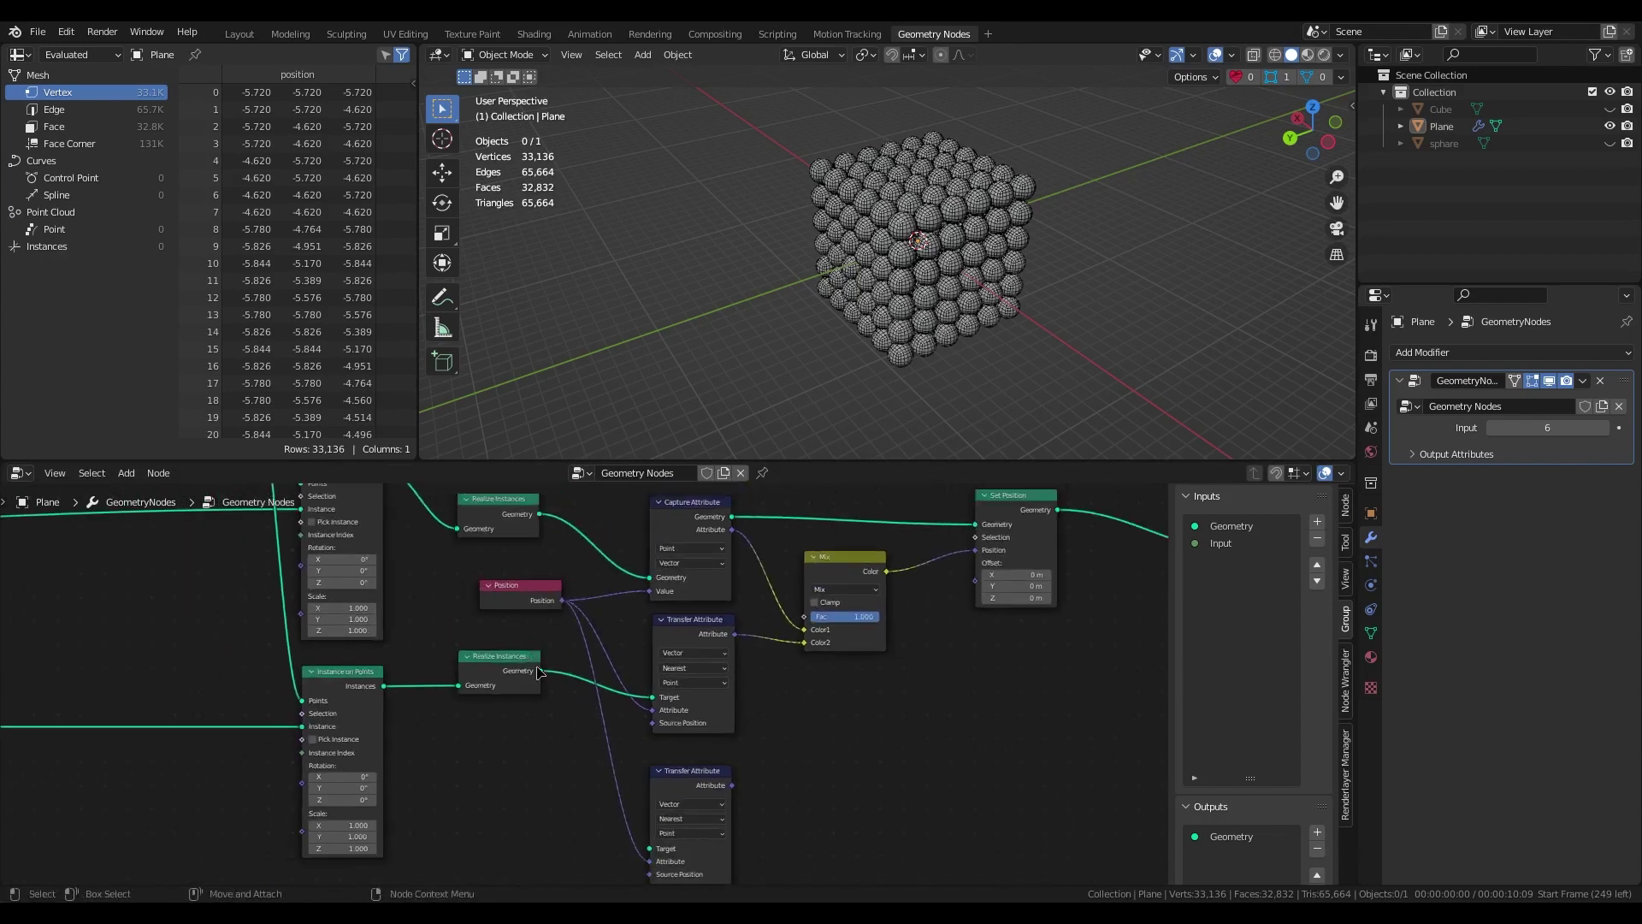
left_click_drag(541, 671, 650, 848)
middle_click_drag(783, 799, 800, 728)
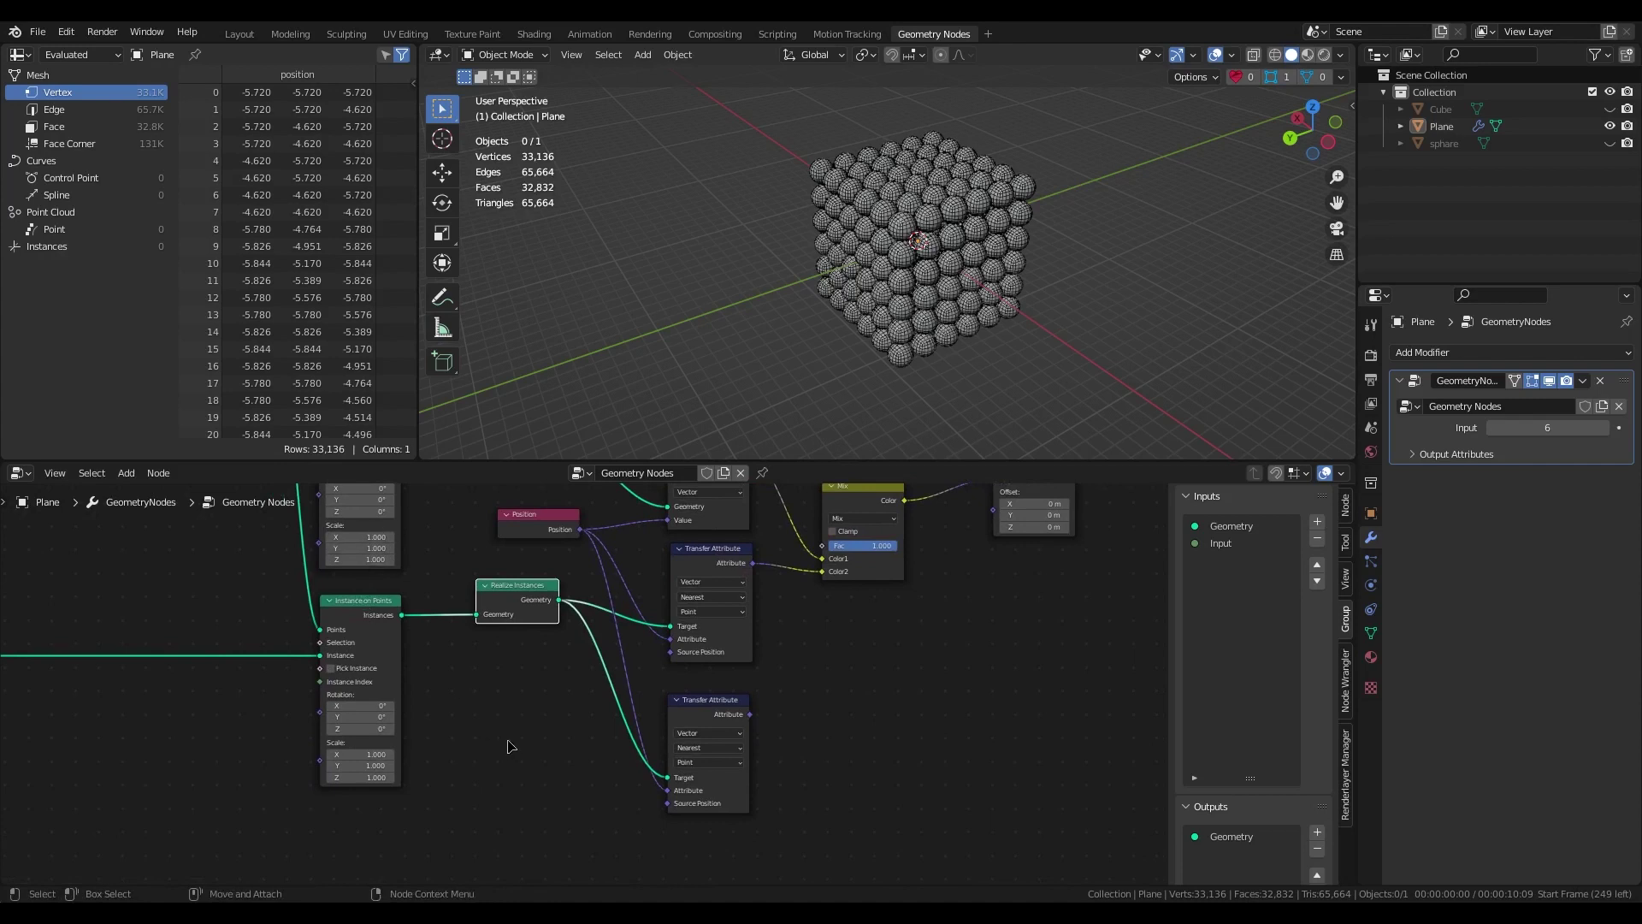
Add an Index node to the left of the lower Transfer Attribute node.
scroll(564, 791, "up", 2)
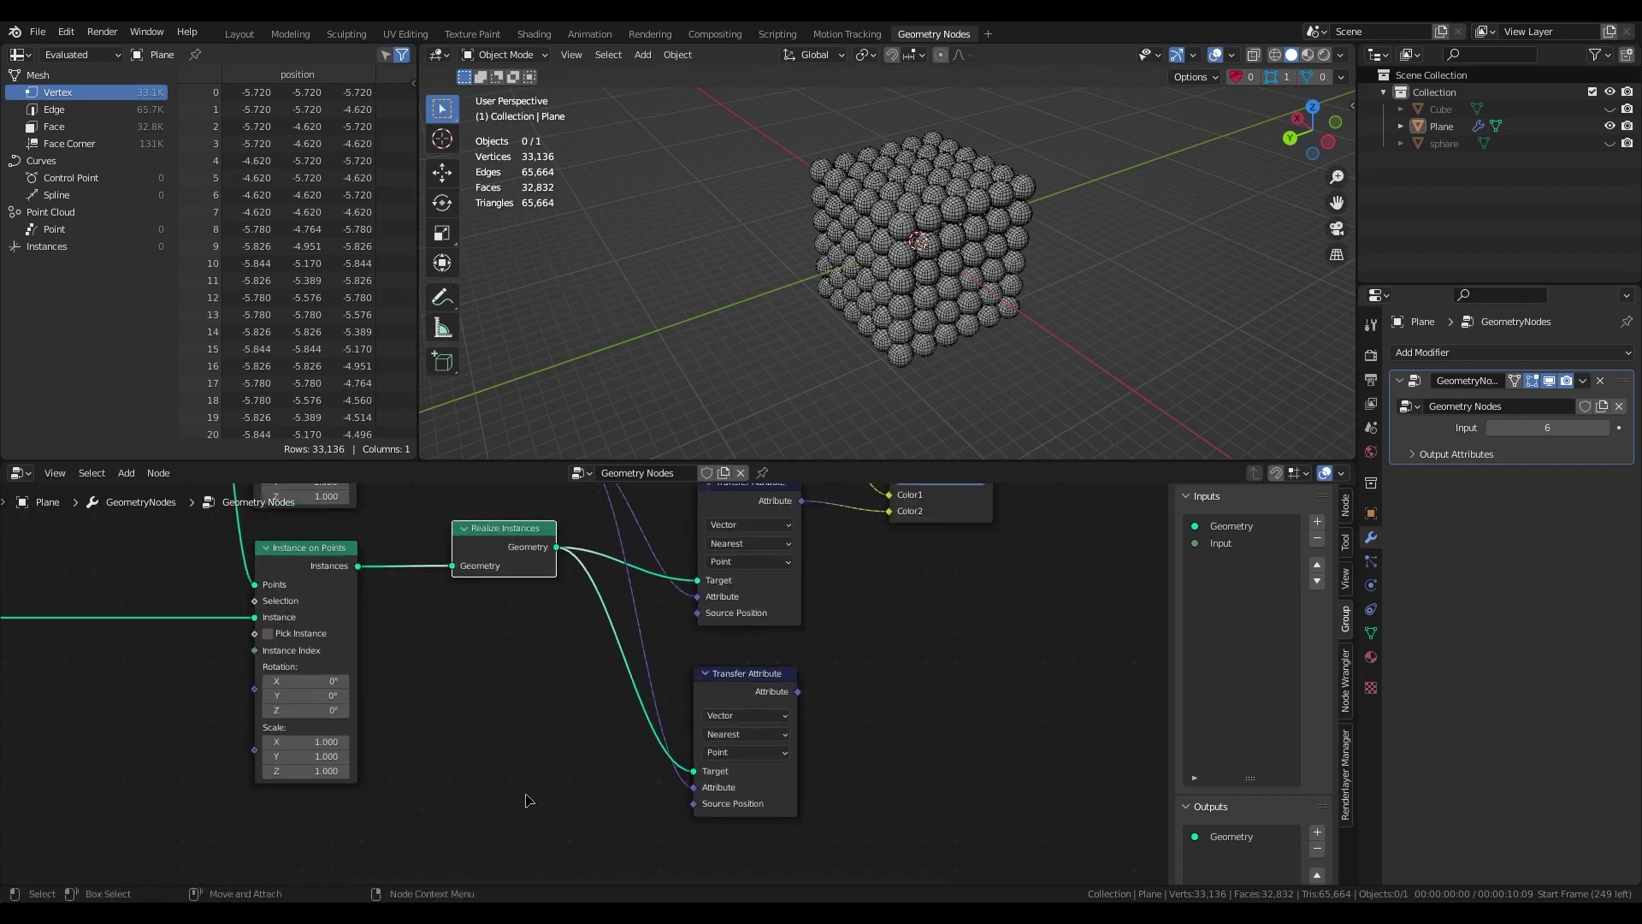
left_click(473, 740)
key("shift+a")
type("s")
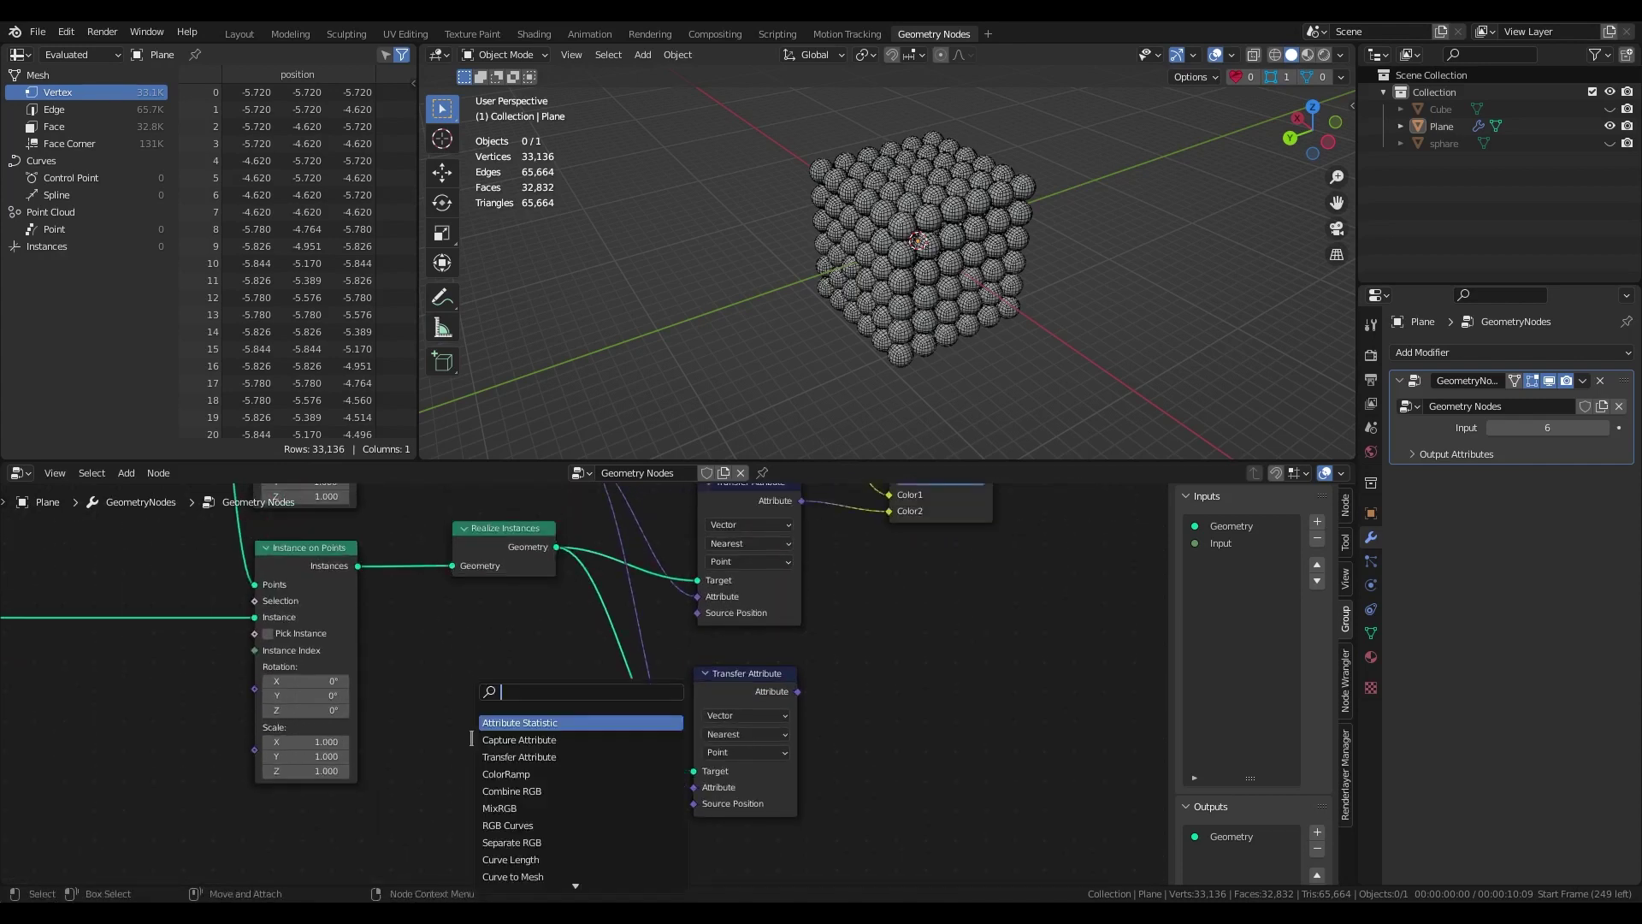
type("index")
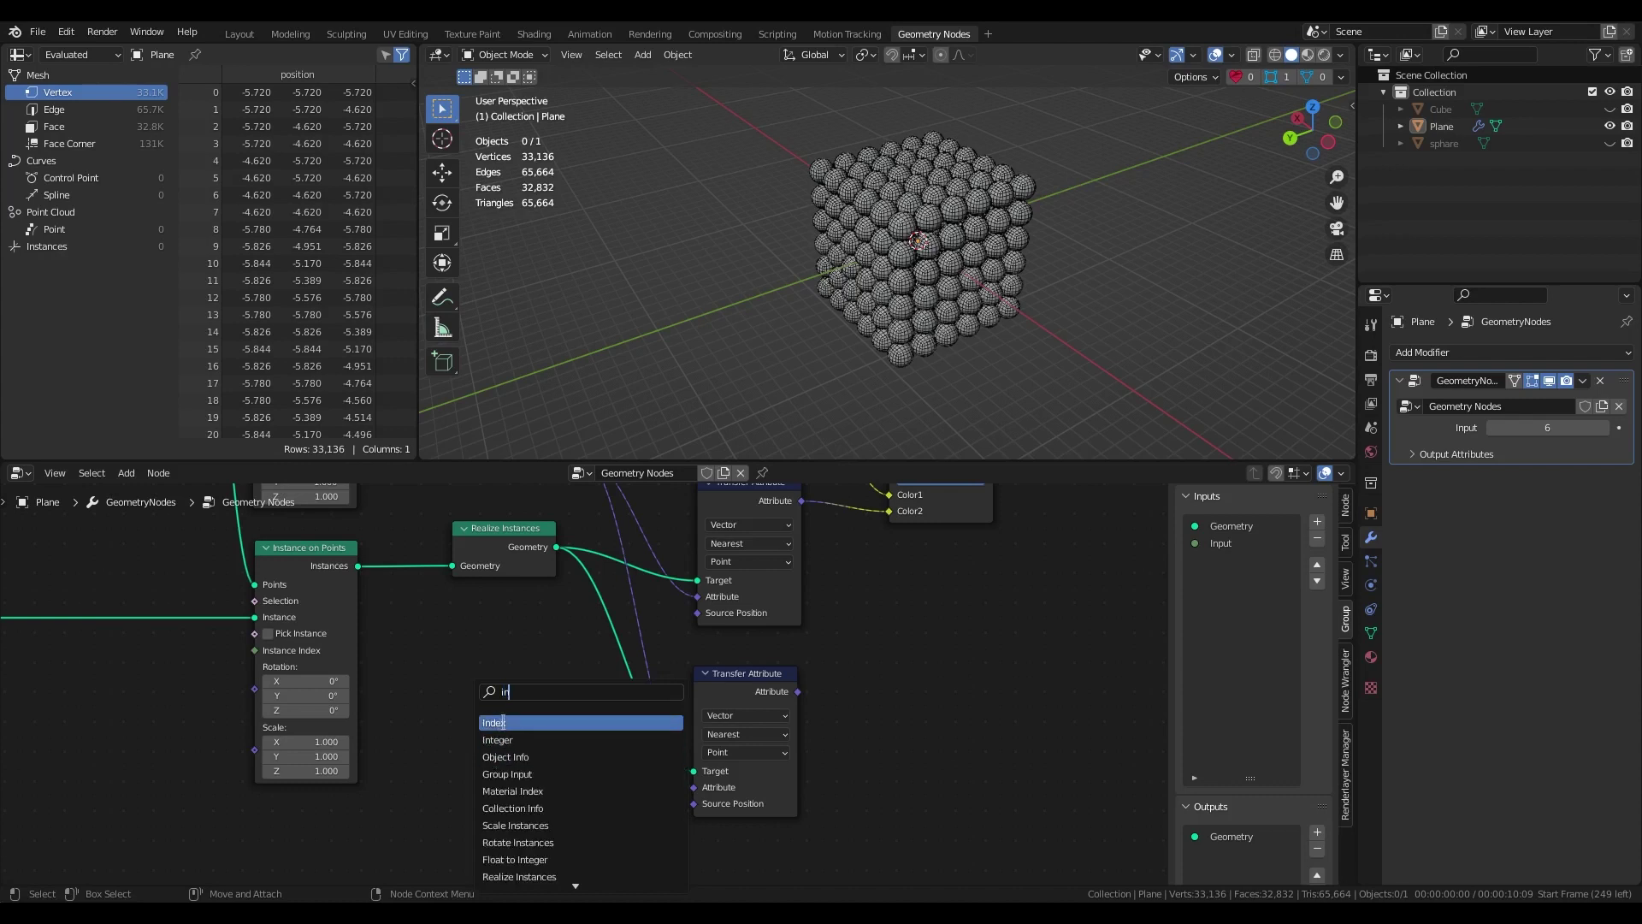
key("Return")
left_click(450, 780)
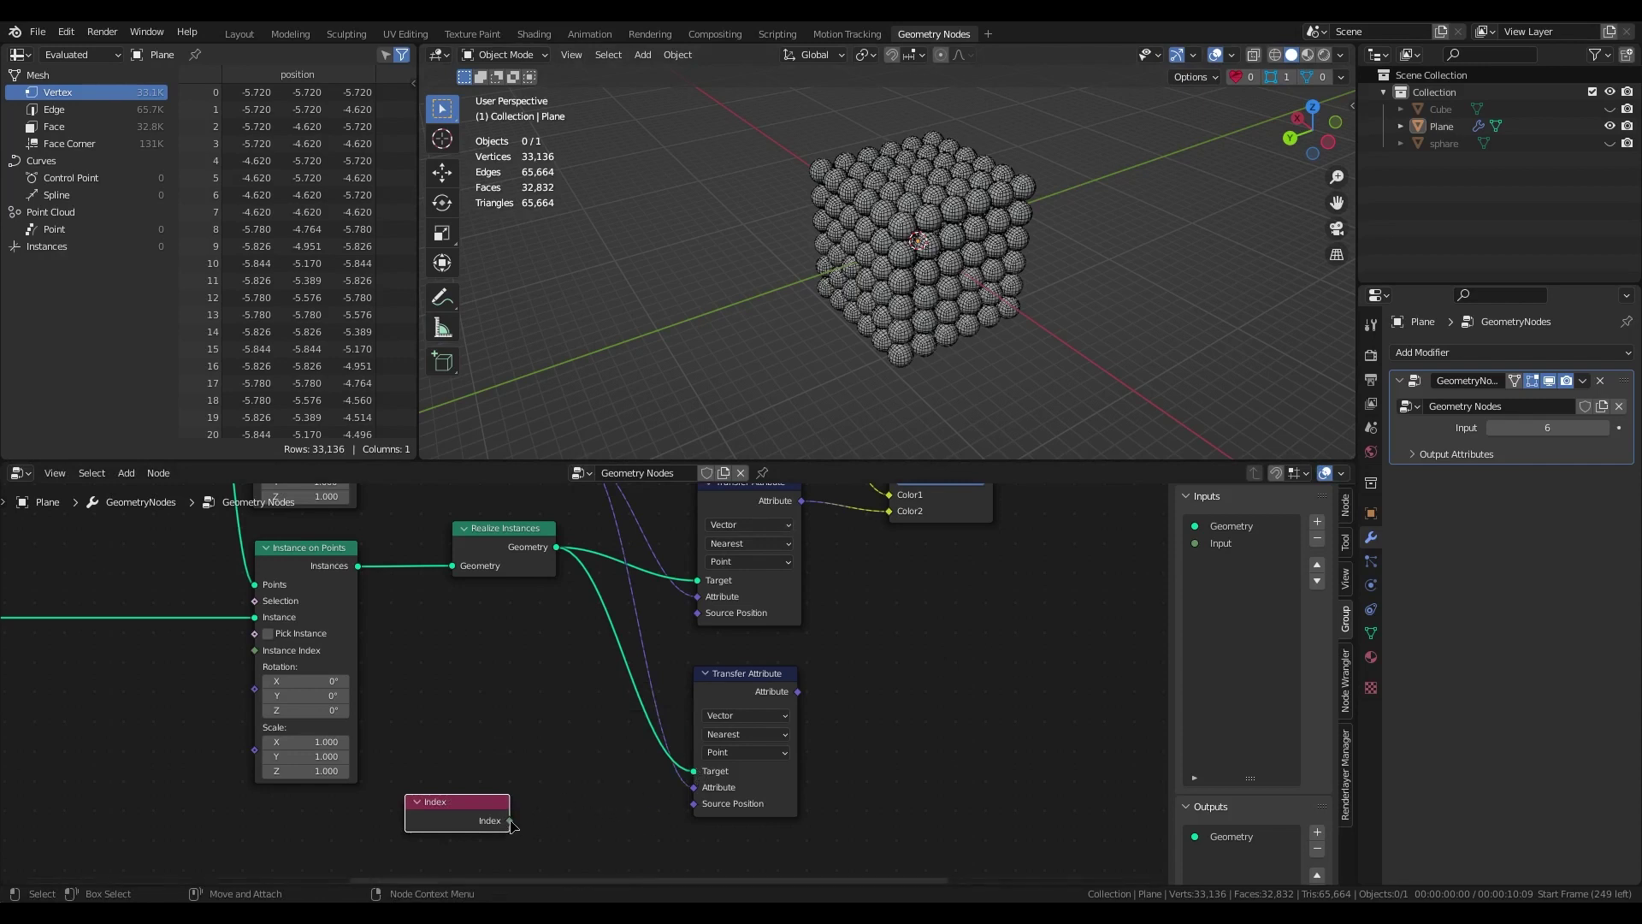
Switch the lower Transfer Attribute from Nearest to Index mapping and connect the Index node to its Index input.
left_click(746, 734)
left_click(744, 774)
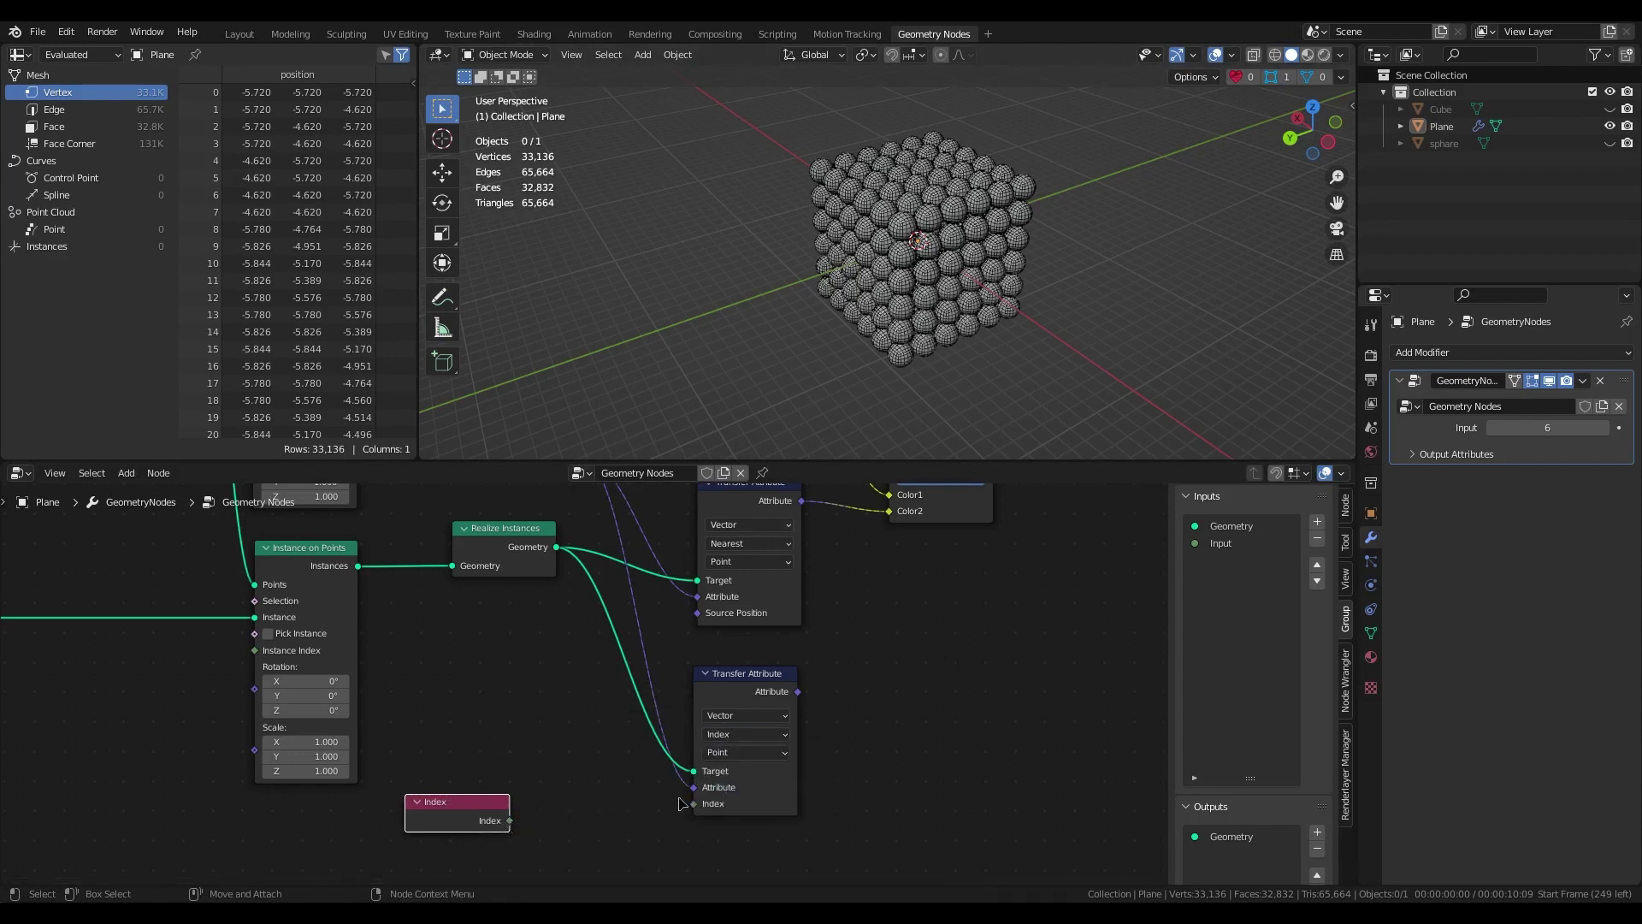
middle_click_drag(880, 706, 694, 716)
Add a Noise Texture node beside the lower Transfer Attribute and feed that node's Attribute output into its Vector.
key("shift+a")
key("s")
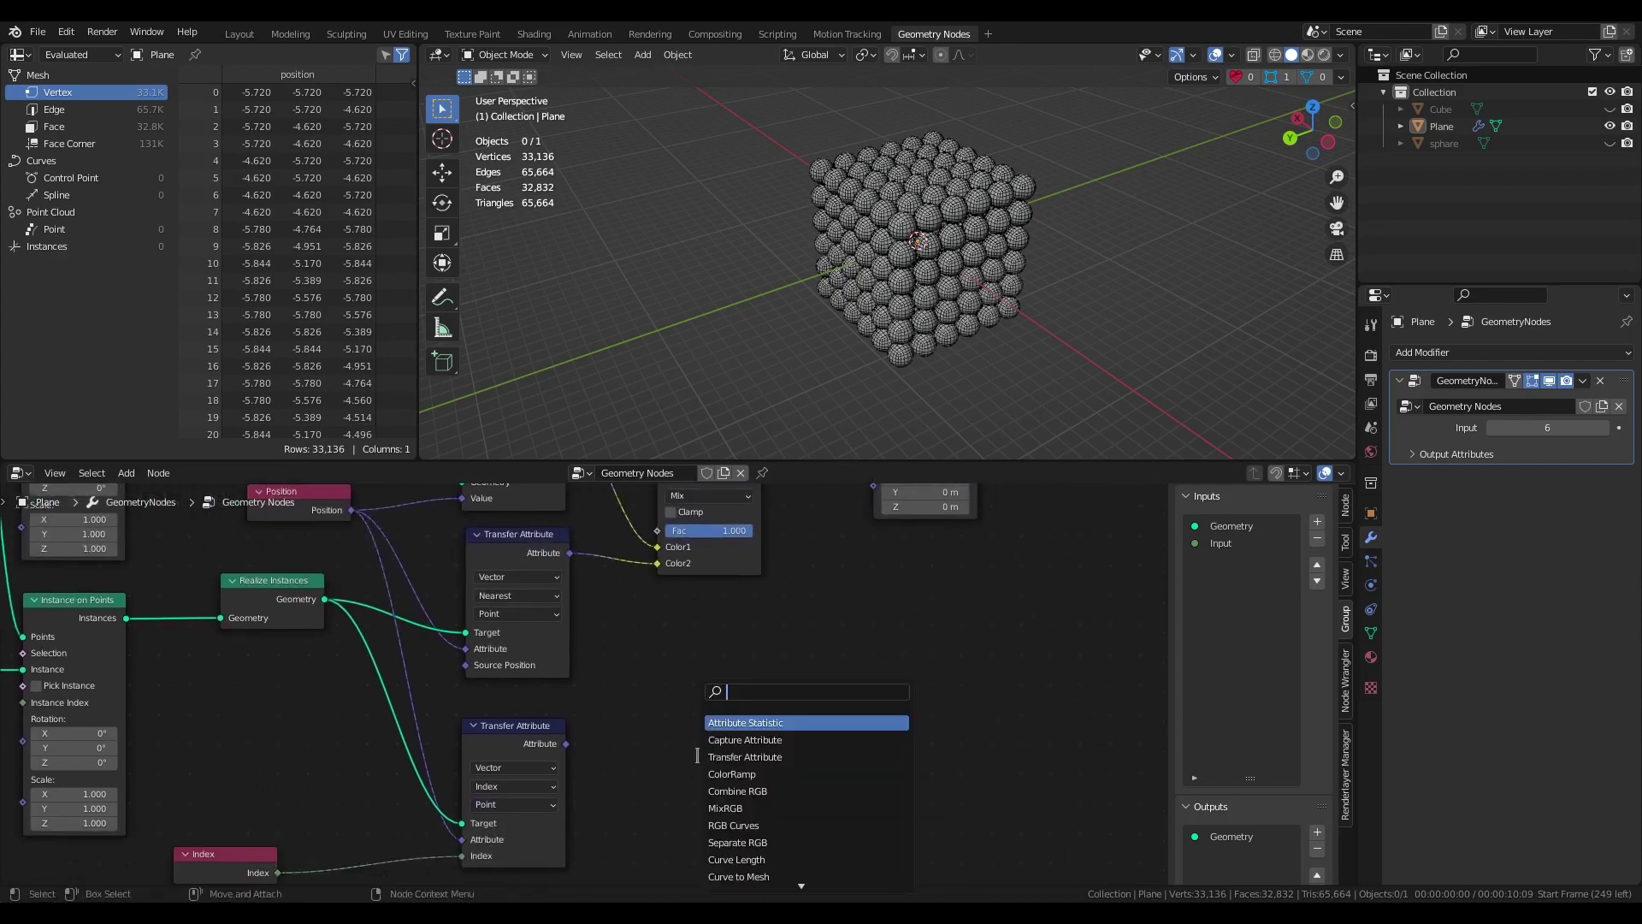
type("no")
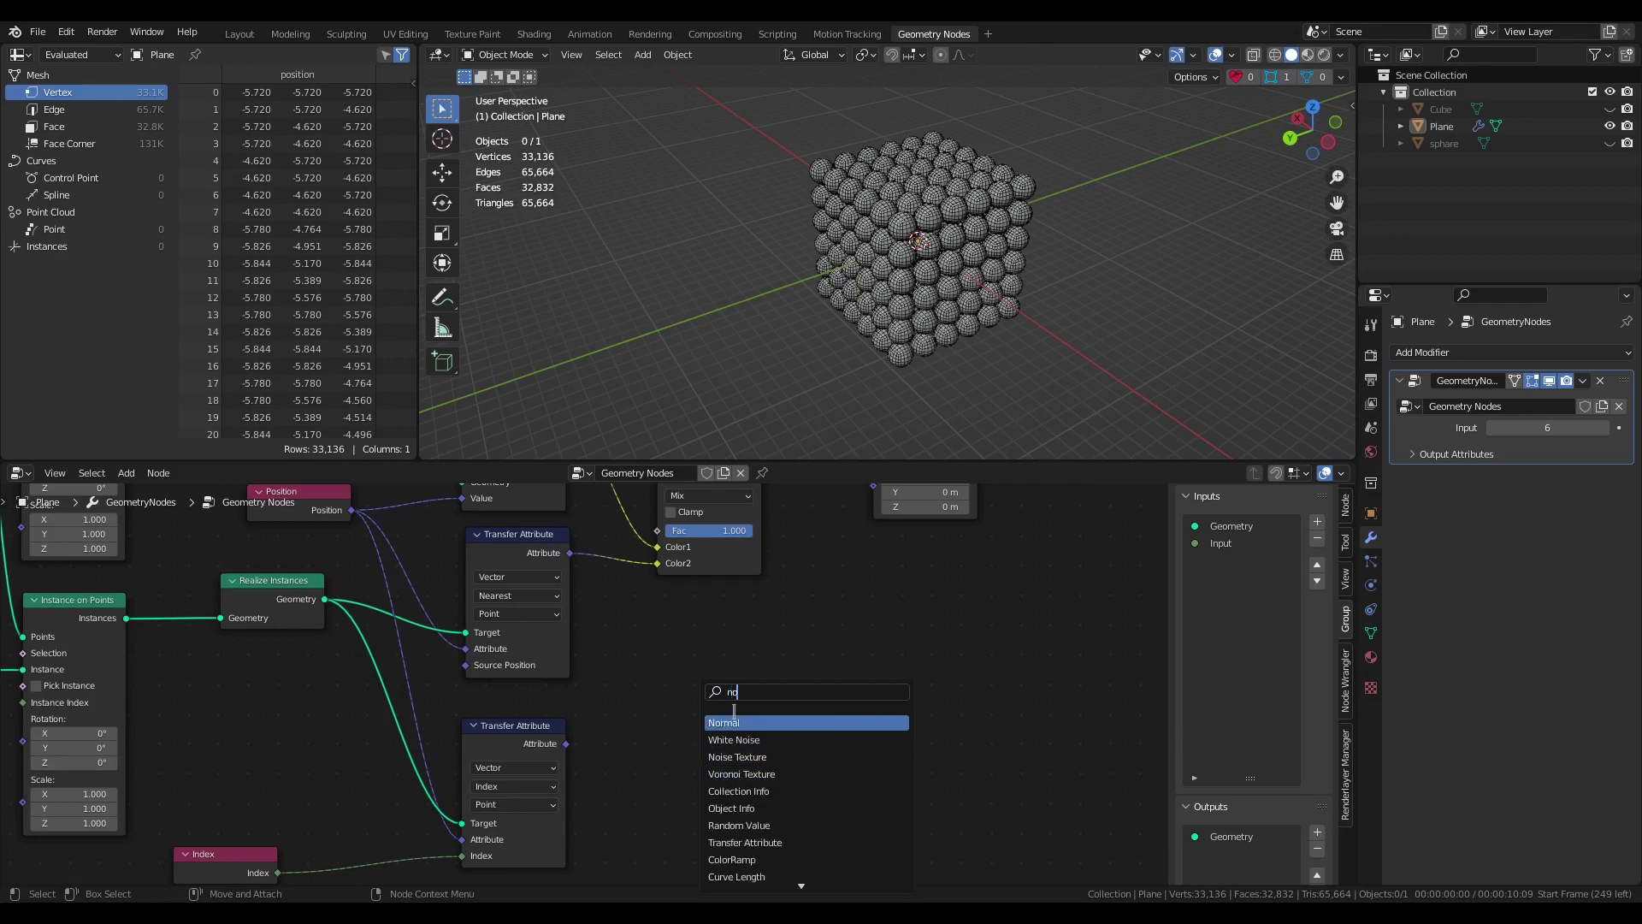
left_click(737, 757)
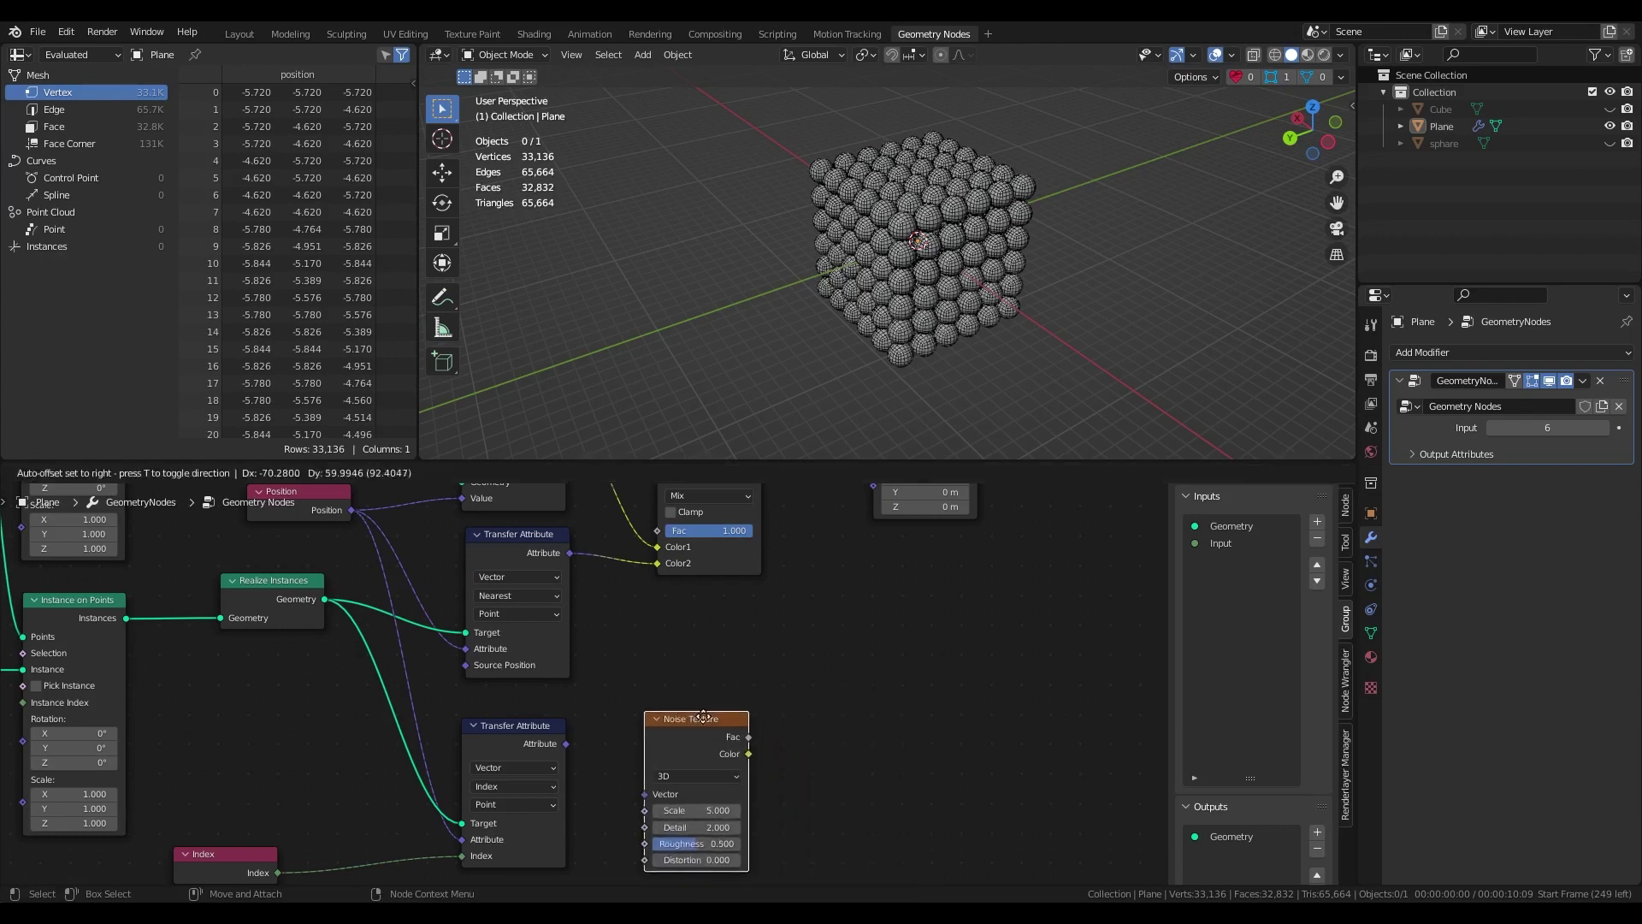
left_click(635, 736)
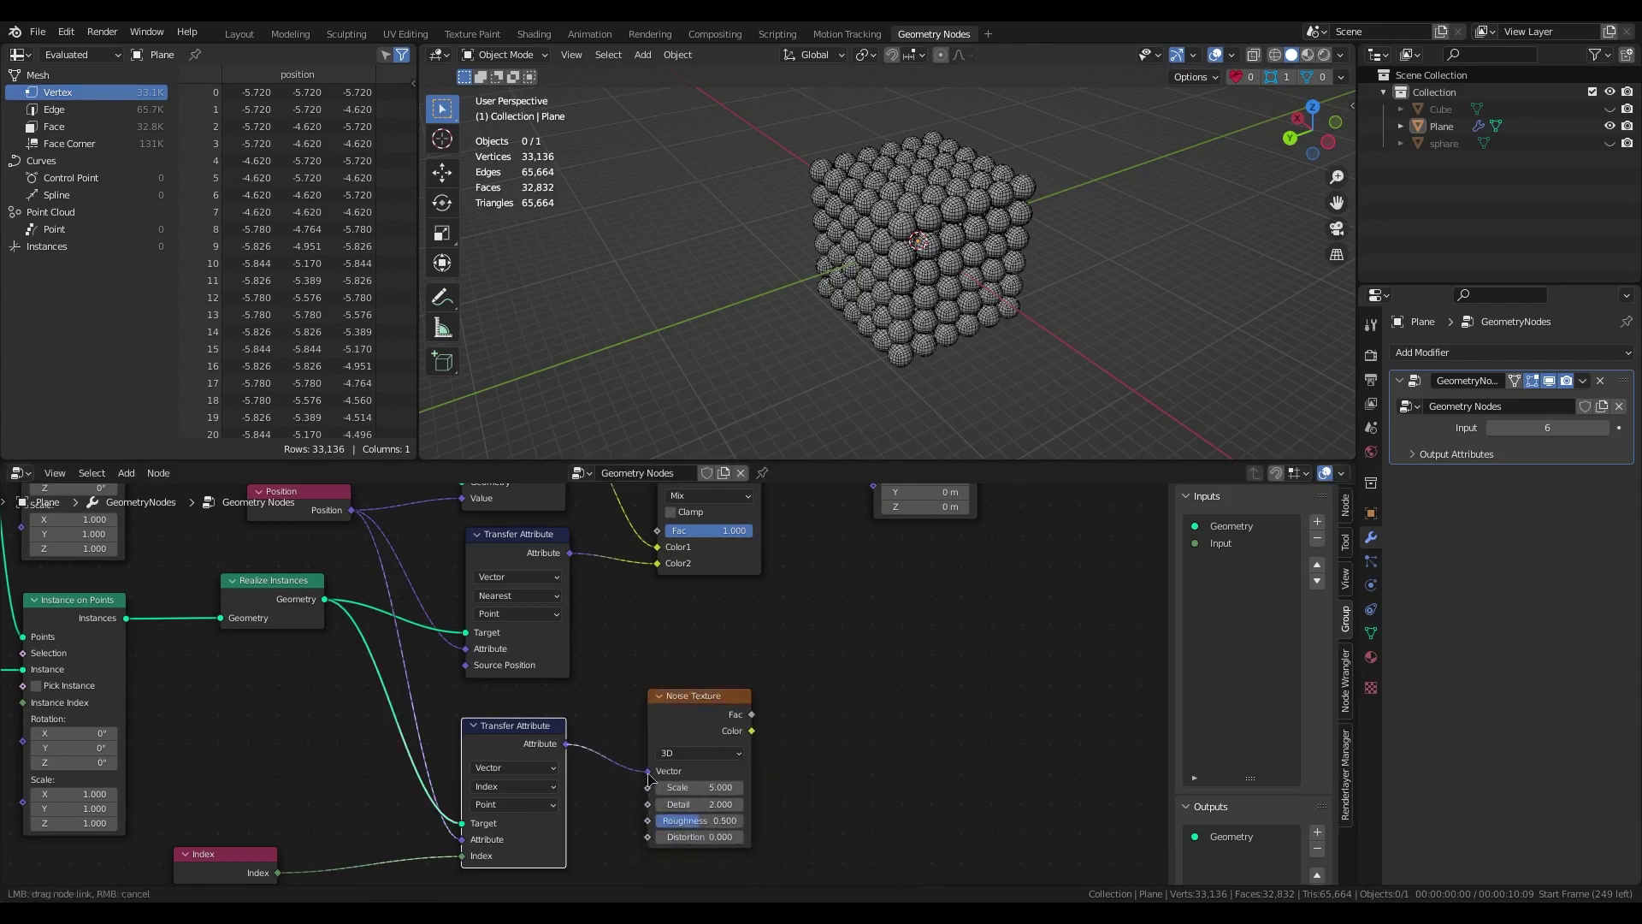
left_click_drag(693, 703, 640, 684)
middle_click_drag(788, 709, 709, 762)
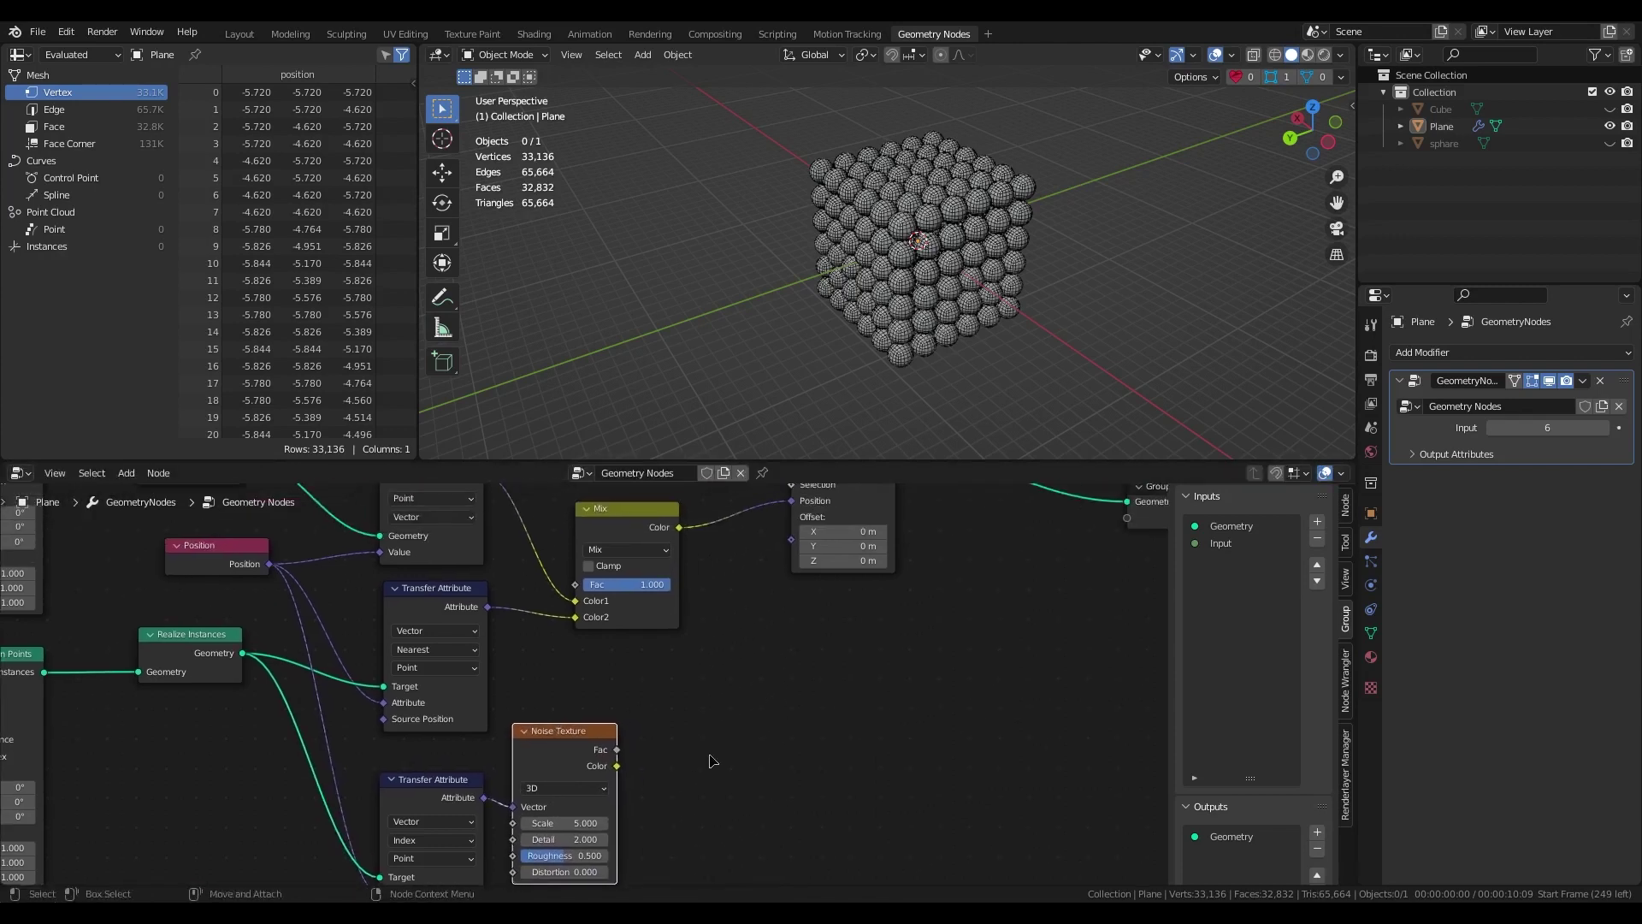
Add a Map Range node beside the Noise Texture and connect the noise Fac to its Value.
left_click(710, 761)
key("shift+a")
type("smap")
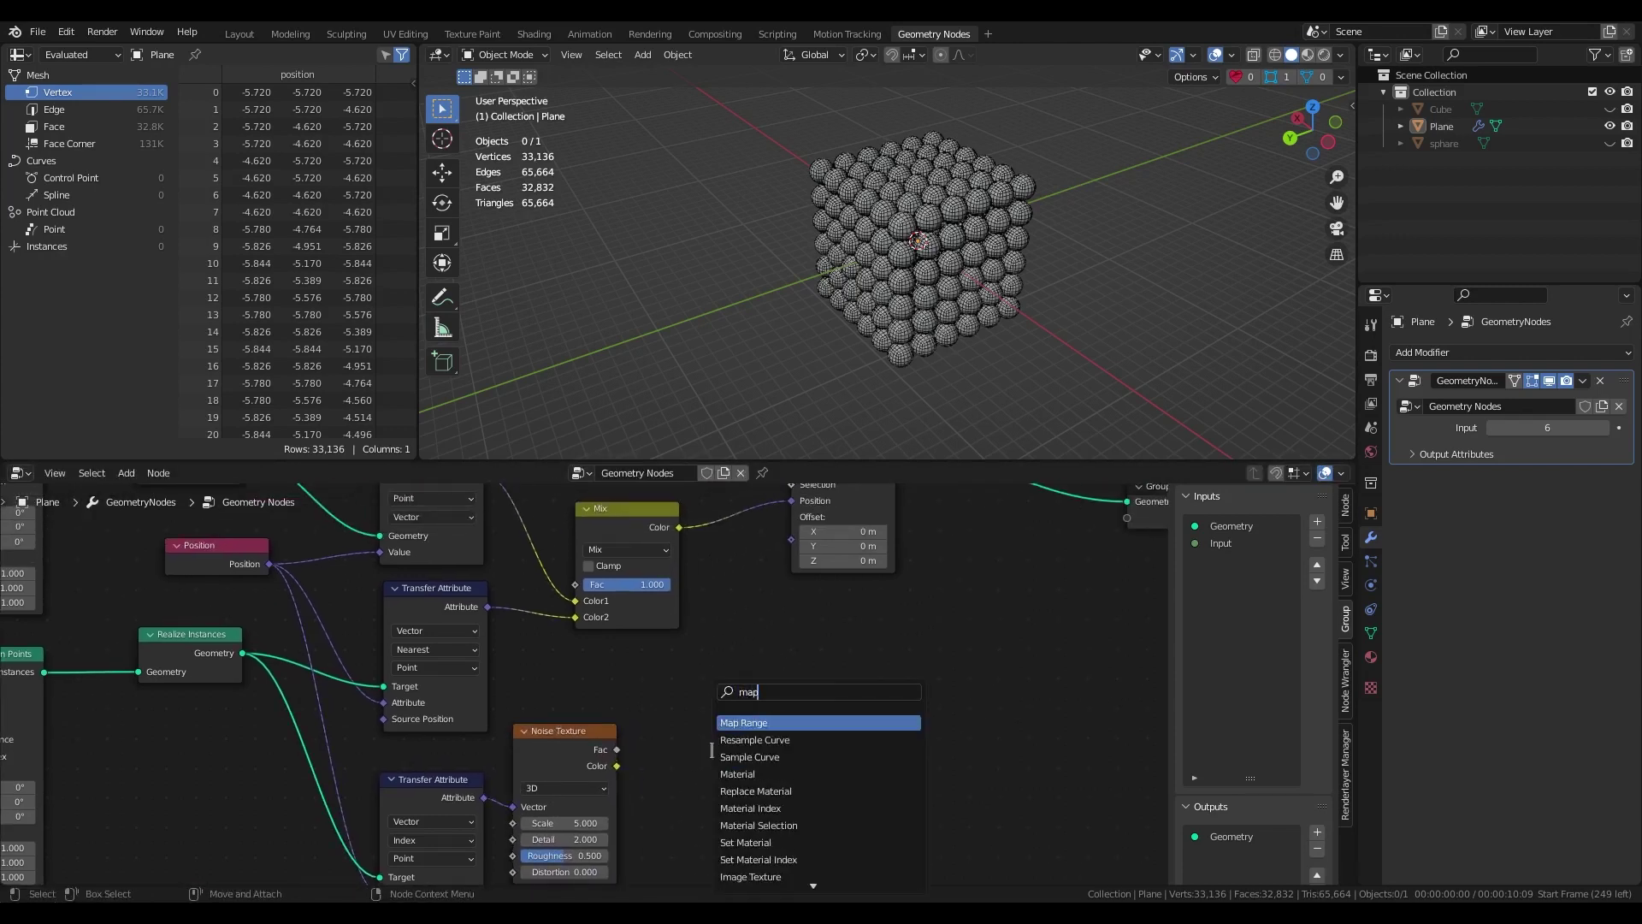
left_click(733, 723)
left_click(719, 650)
left_click_drag(617, 749, 645, 757)
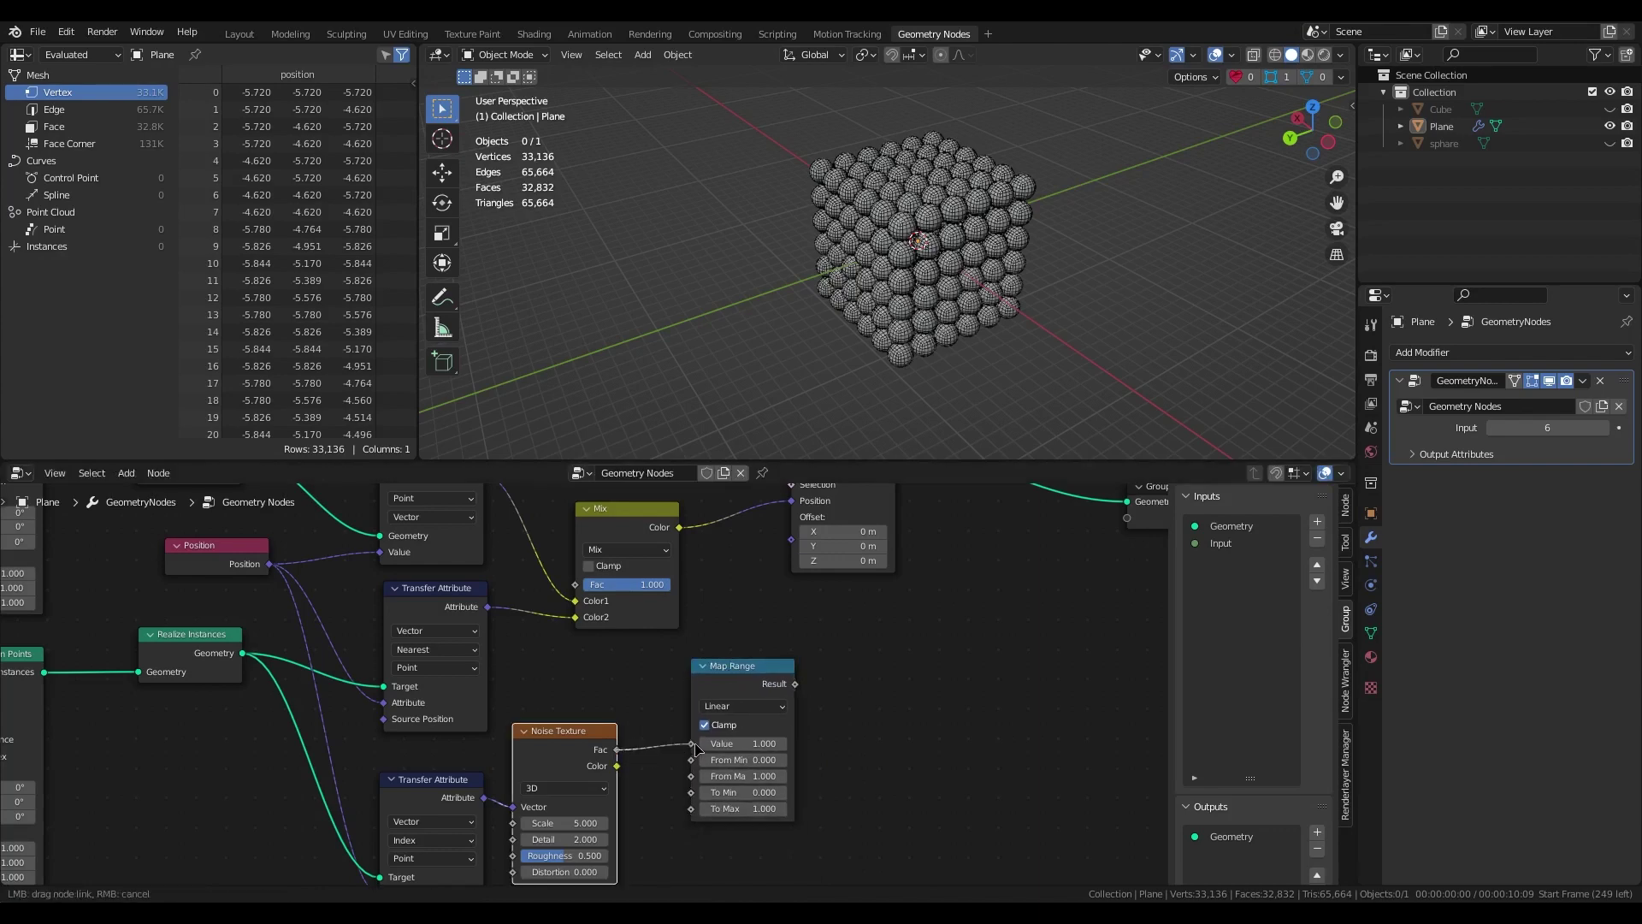
left_click_drag(699, 750, 692, 744)
scroll(693, 745, "up", 2)
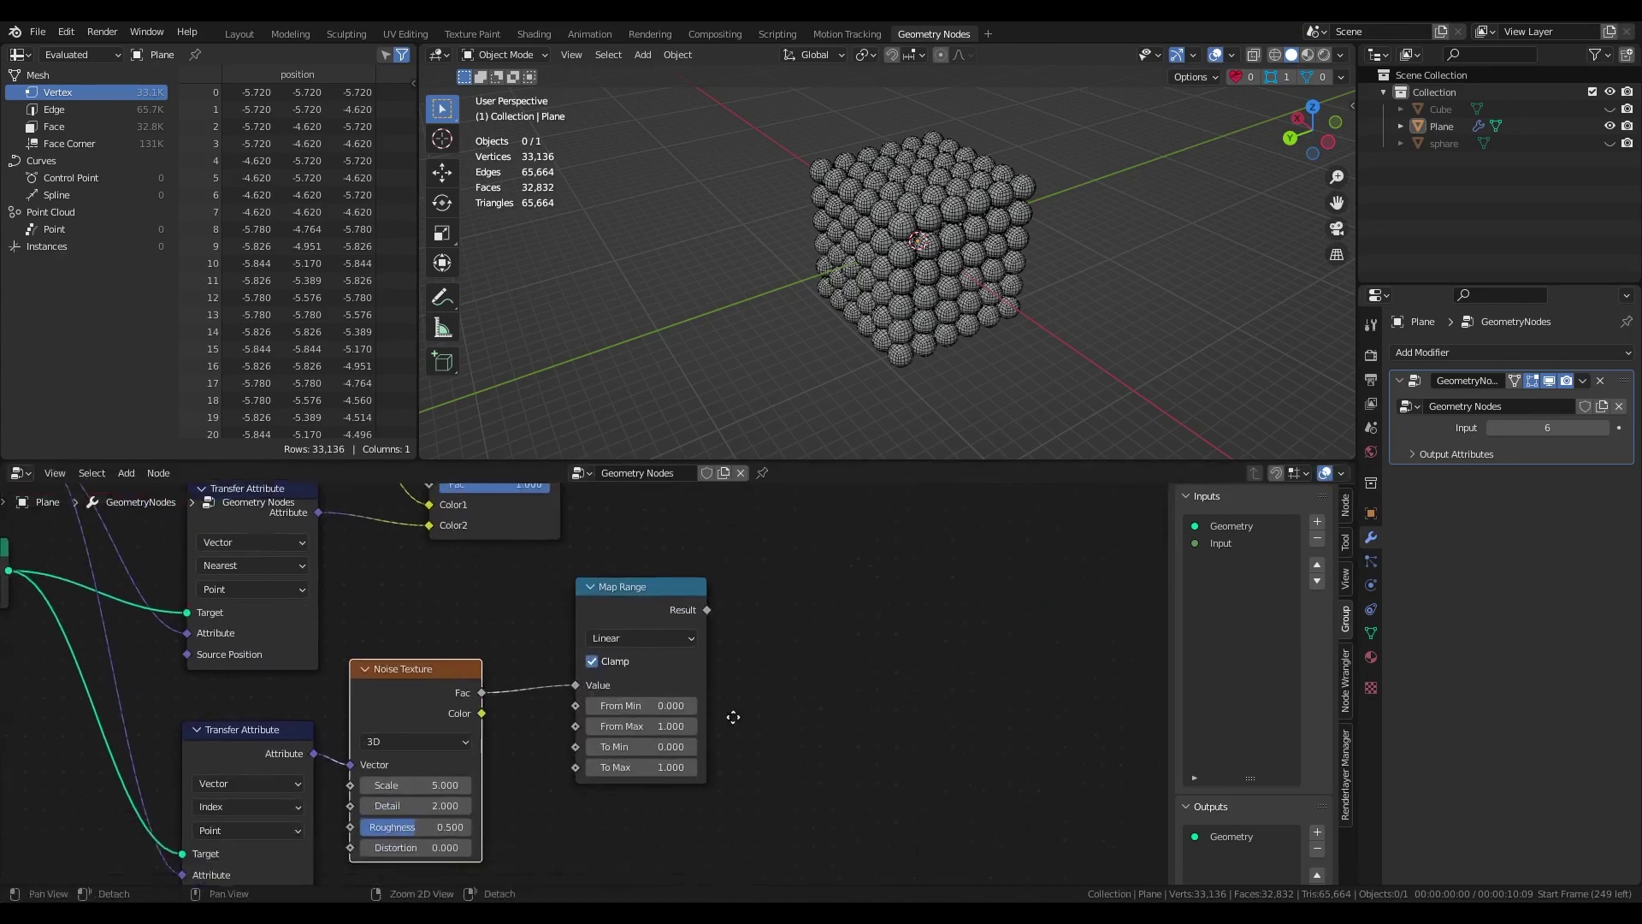
left_click_drag(631, 576, 599, 593)
Set the Map Range node's From Min to 0.400 and From Max to 0.600.
middle_click_drag(718, 676, 806, 627)
scroll(842, 663, "up", 3)
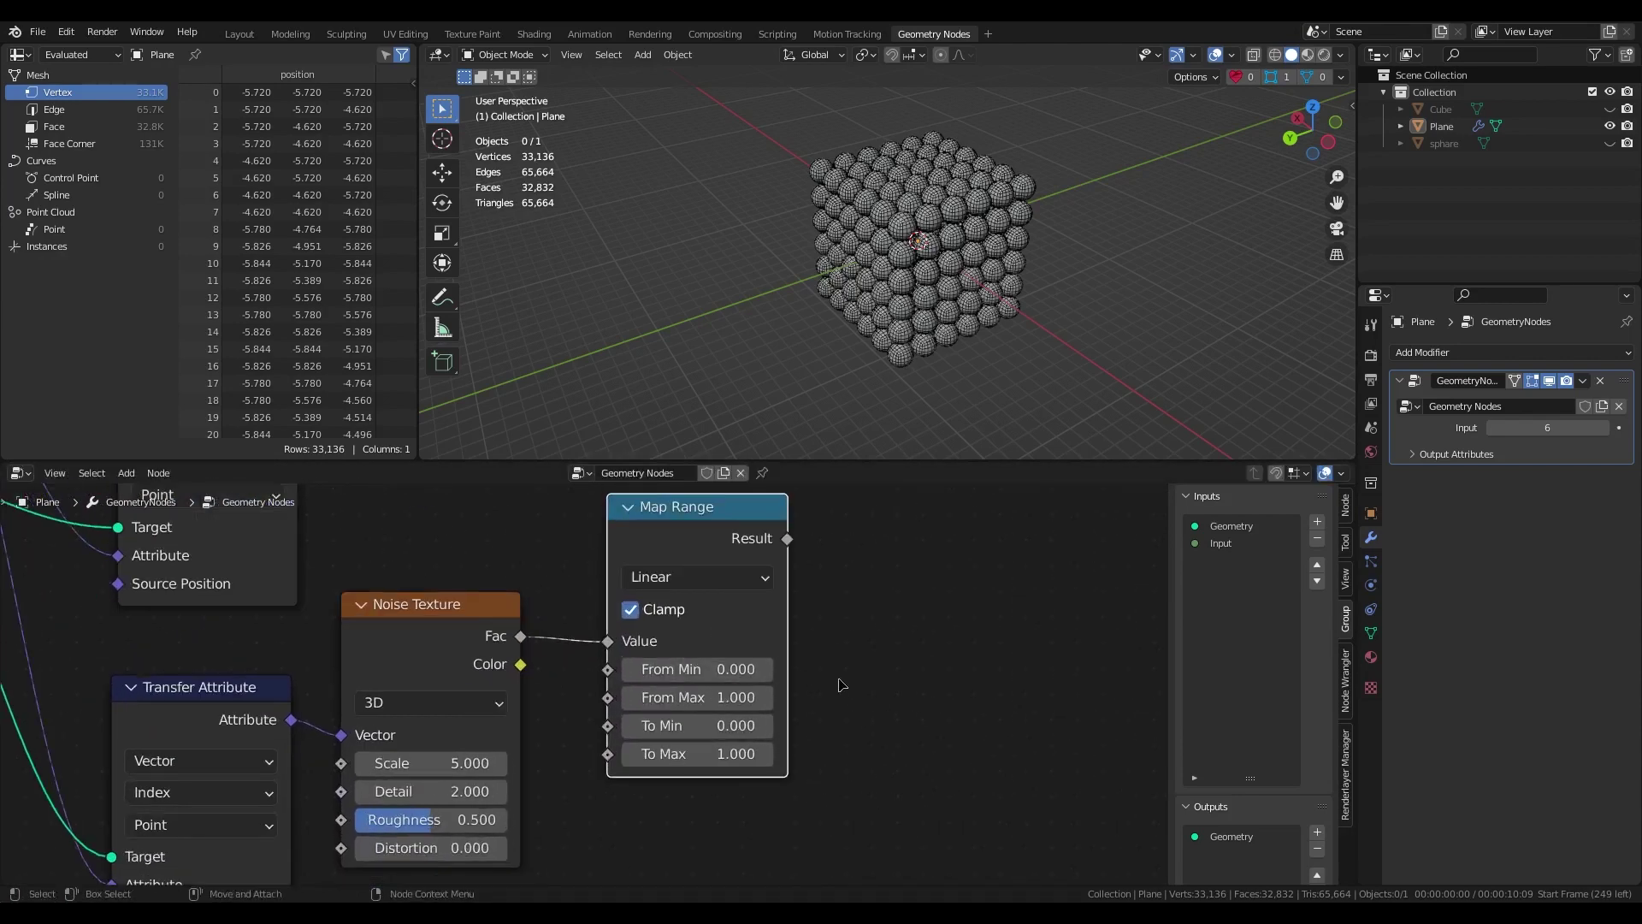
middle_click_drag(869, 690, 836, 702)
left_click(694, 685)
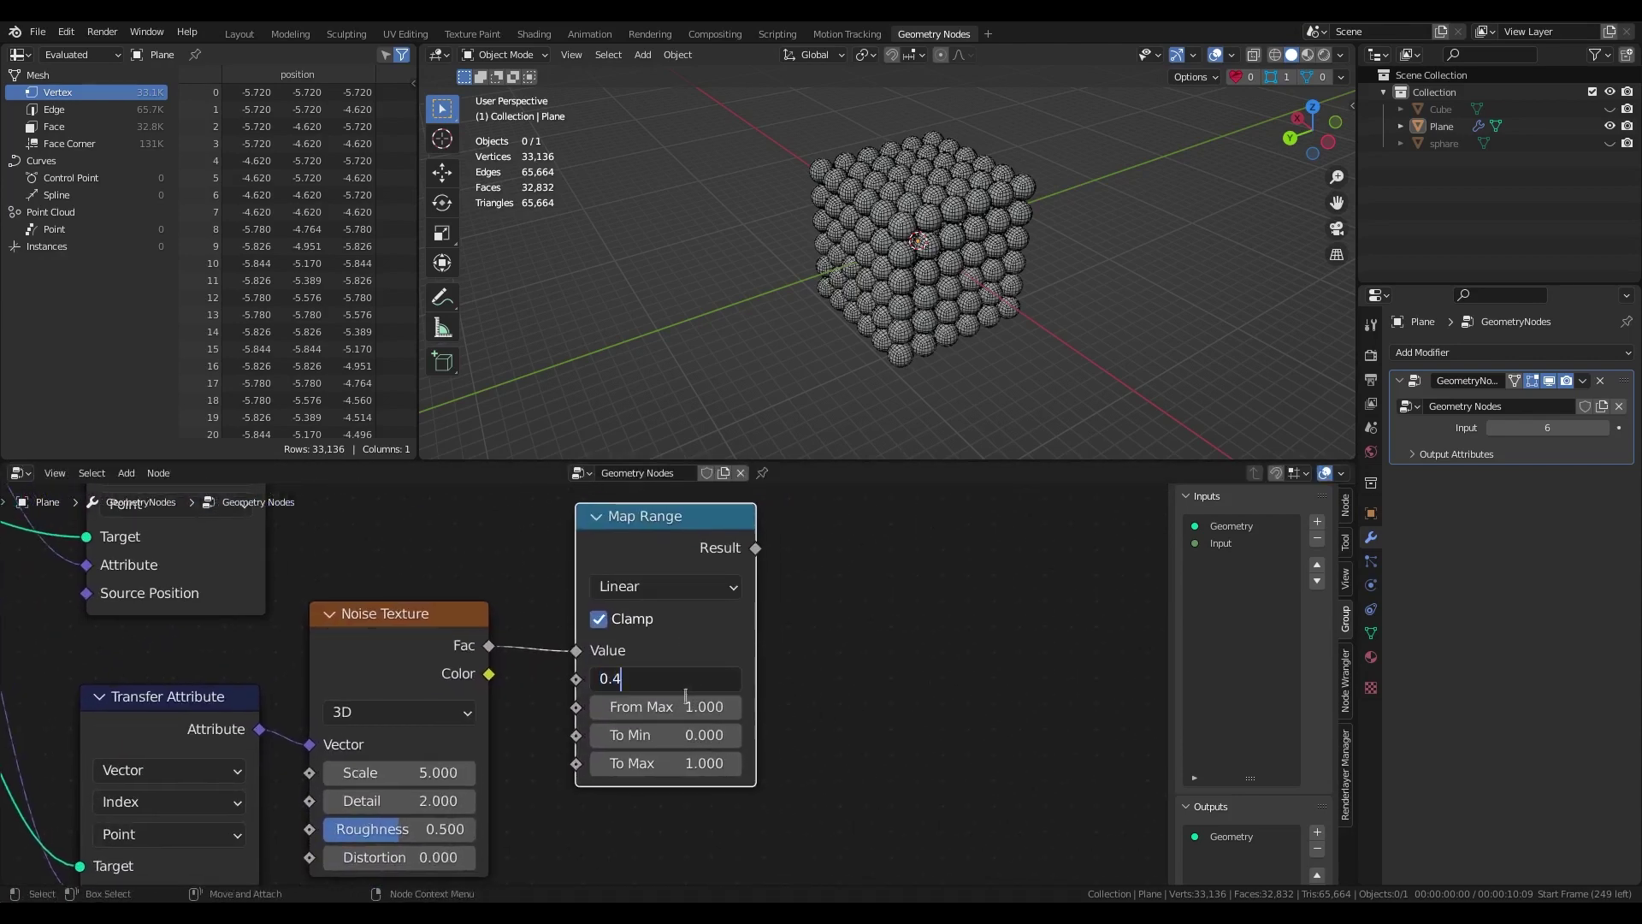
key("Return")
left_click(682, 704)
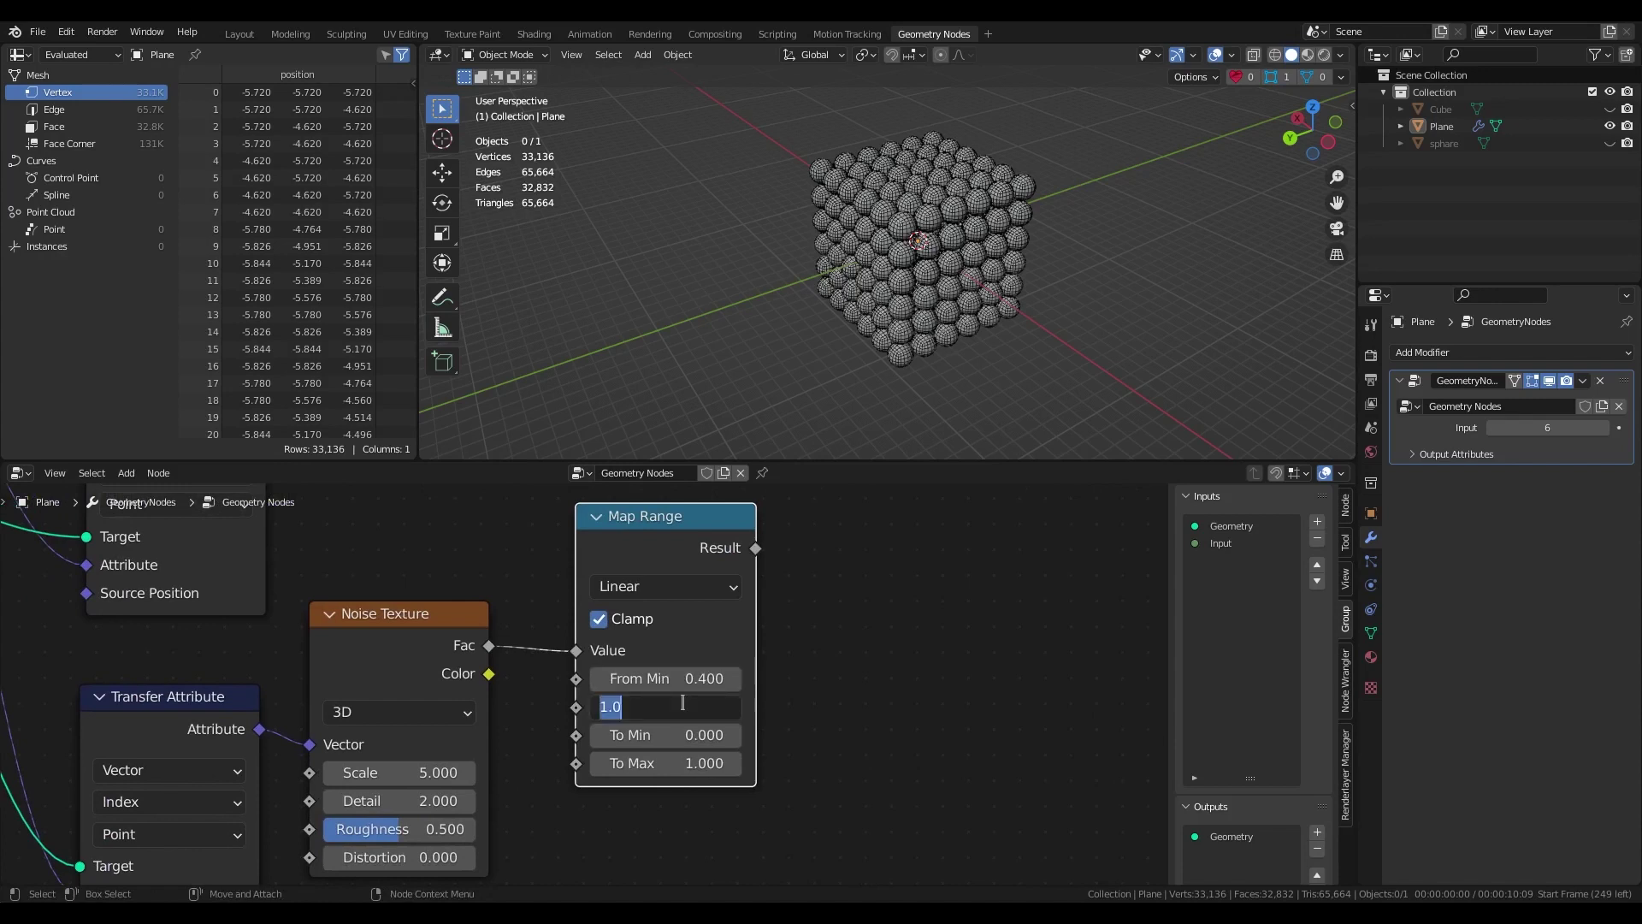
key("Return")
Connect the Map Range Result to the Mix node's Fac and inspect the deformed cube grid in the viewport.
middle_click_drag(828, 644, 710, 837, "alt")
scroll(732, 752, "down", 2)
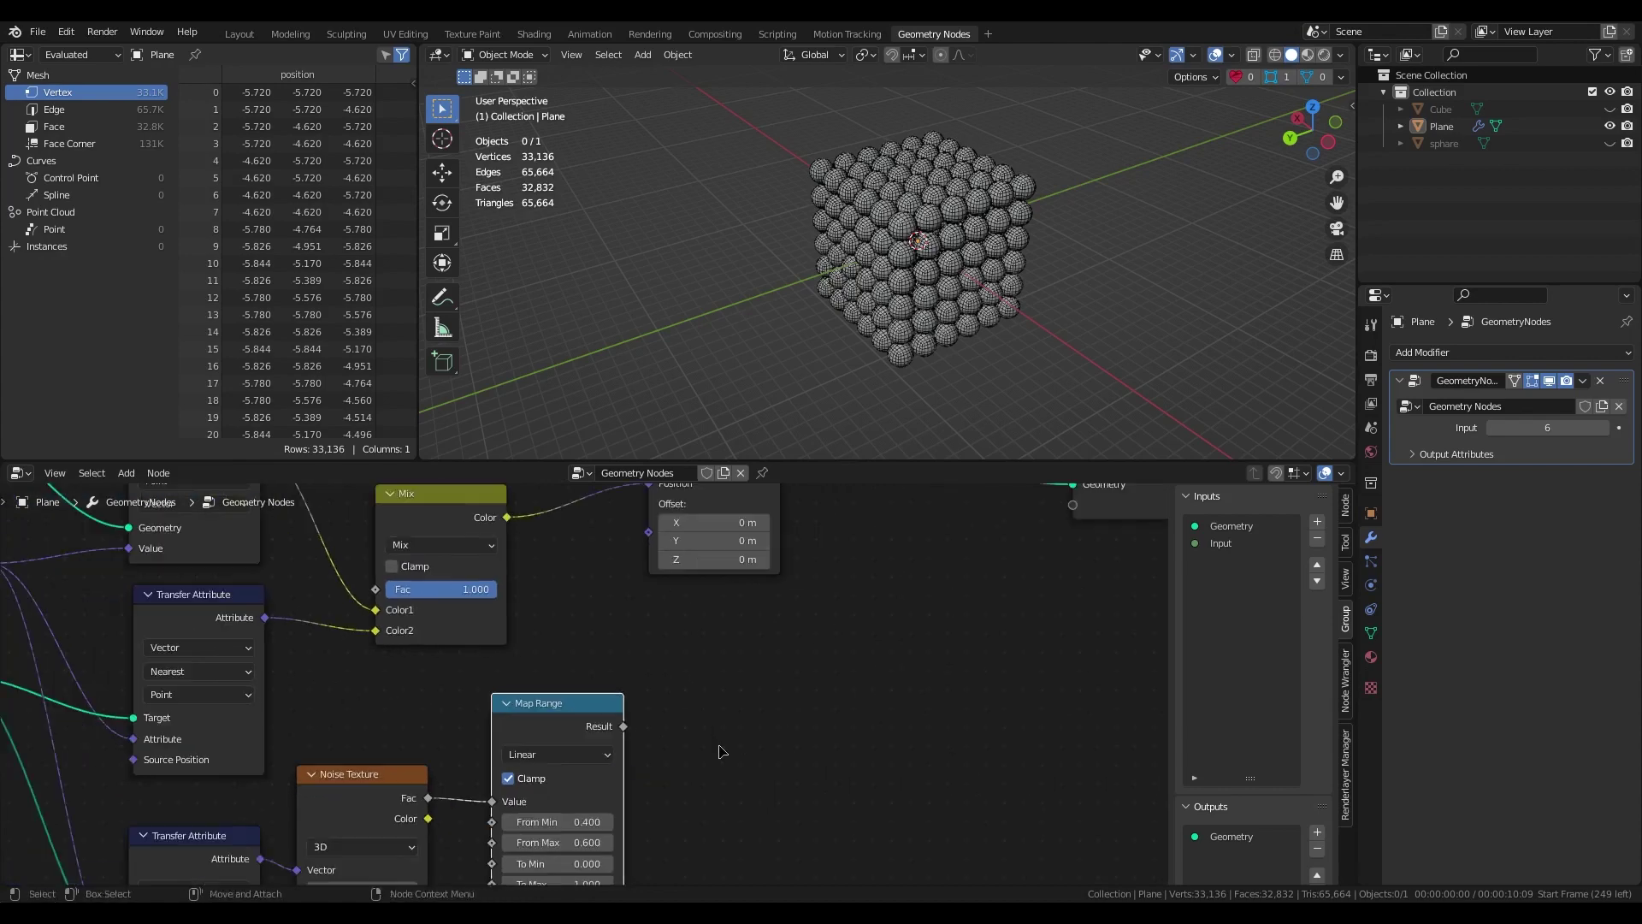
left_click_drag(630, 762, 375, 624)
scroll(855, 359, "up", 4)
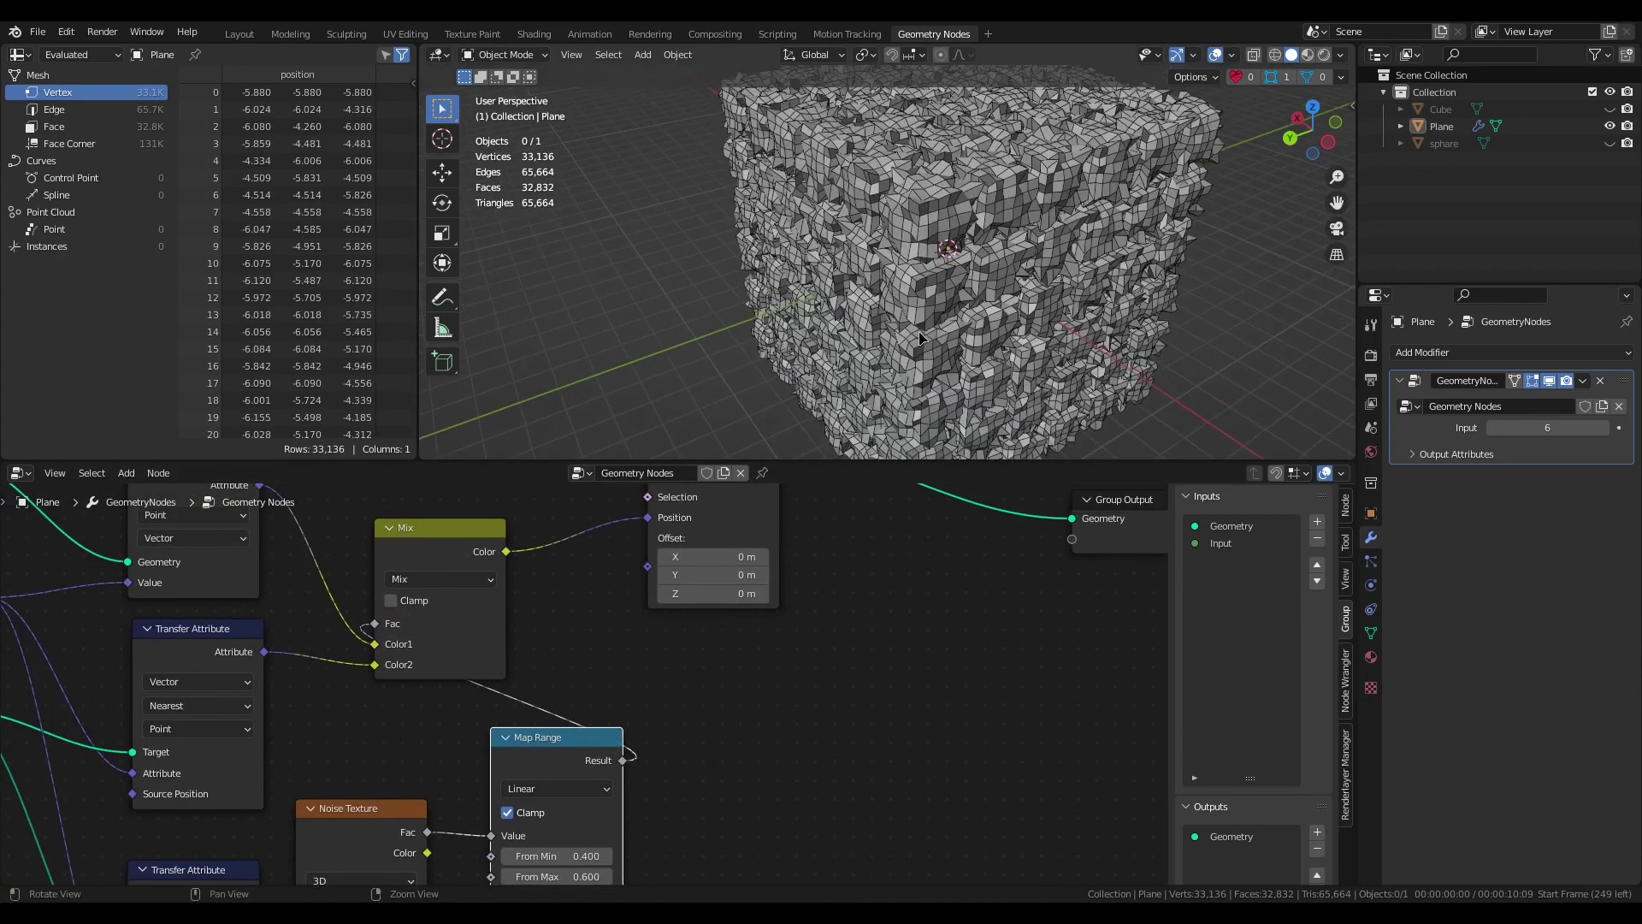
mouse_move(881, 359)
middle_mouse_down()
mouse_move(921, 312)
mouse_move(1056, 265)
mouse_move(924, 287)
mouse_move(864, 350)
middle_mouse_up()
scroll(911, 321, "down", 3)
scroll(921, 312, "up", 4)
Set the Noise Texture's Detail to 9.400.
middle_click_drag(528, 864, 709, 636)
left_click_drag(534, 718, 432, 697)
middle_click_drag(880, 643, 840, 841)
scroll(872, 746, "down", 5)
Tidy the node layout and move the Index node farther from the lower Transfer Attribute to make room between them.
left_click_drag(568, 633, 623, 619)
left_click_drag(840, 544, 765, 608)
middle_click_drag(780, 761, 999, 544)
scroll(381, 829, "up", 5)
middle_click_drag(446, 818, 650, 706)
left_click_drag(477, 708, 448, 684)
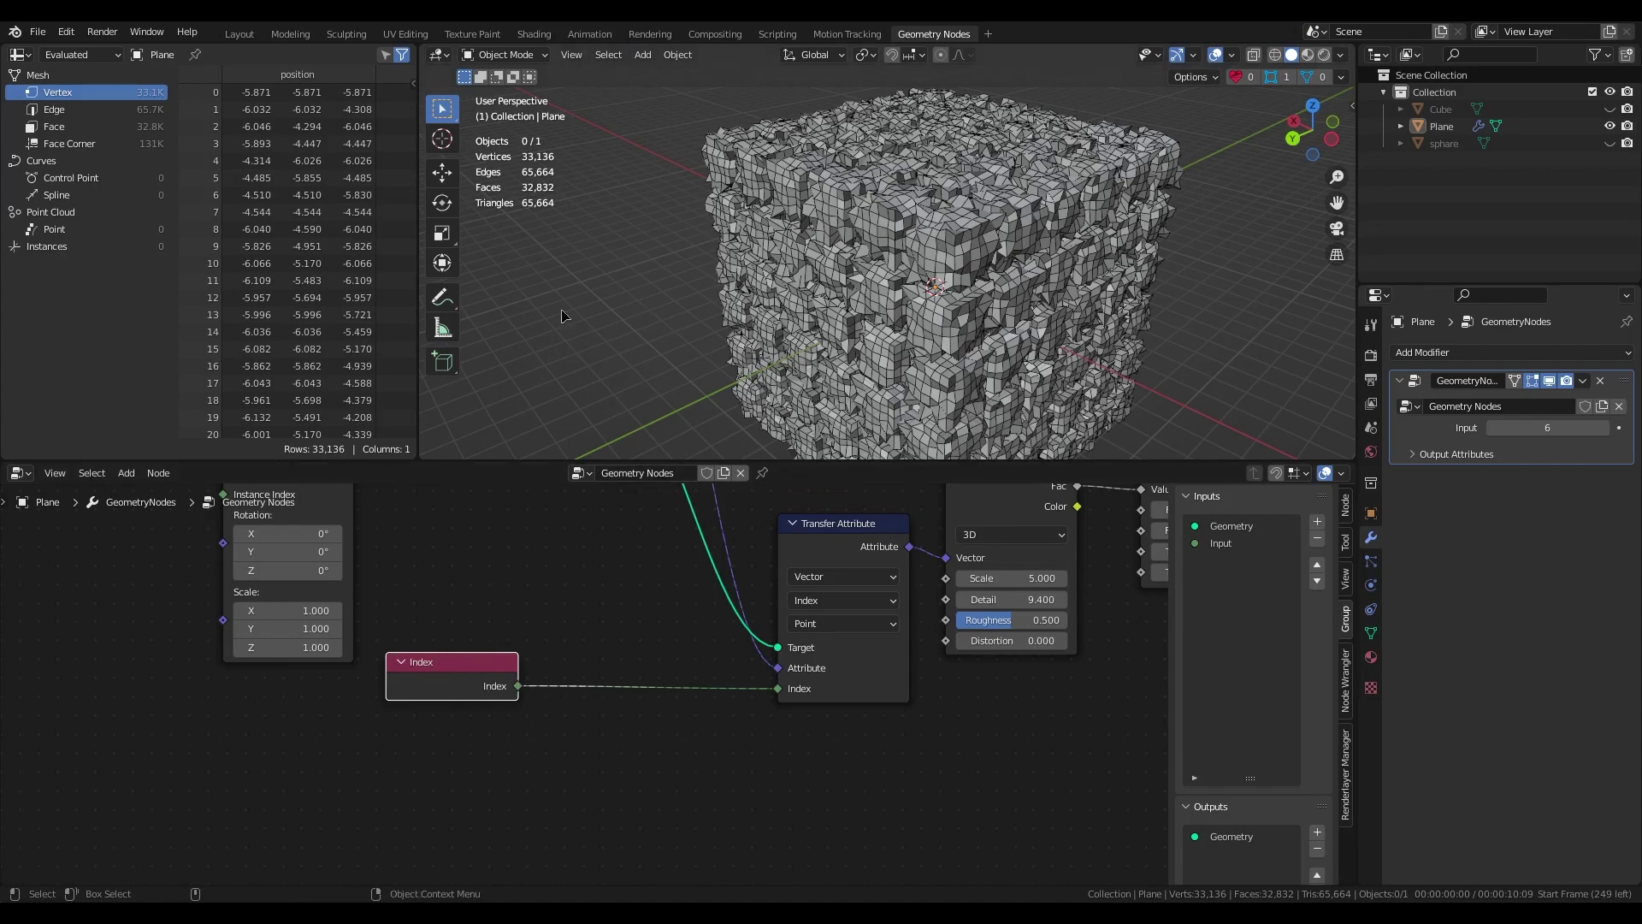
Add a Math node and insert it on the link between the Index node and the lower Transfer Attribute.
left_click(603, 795)
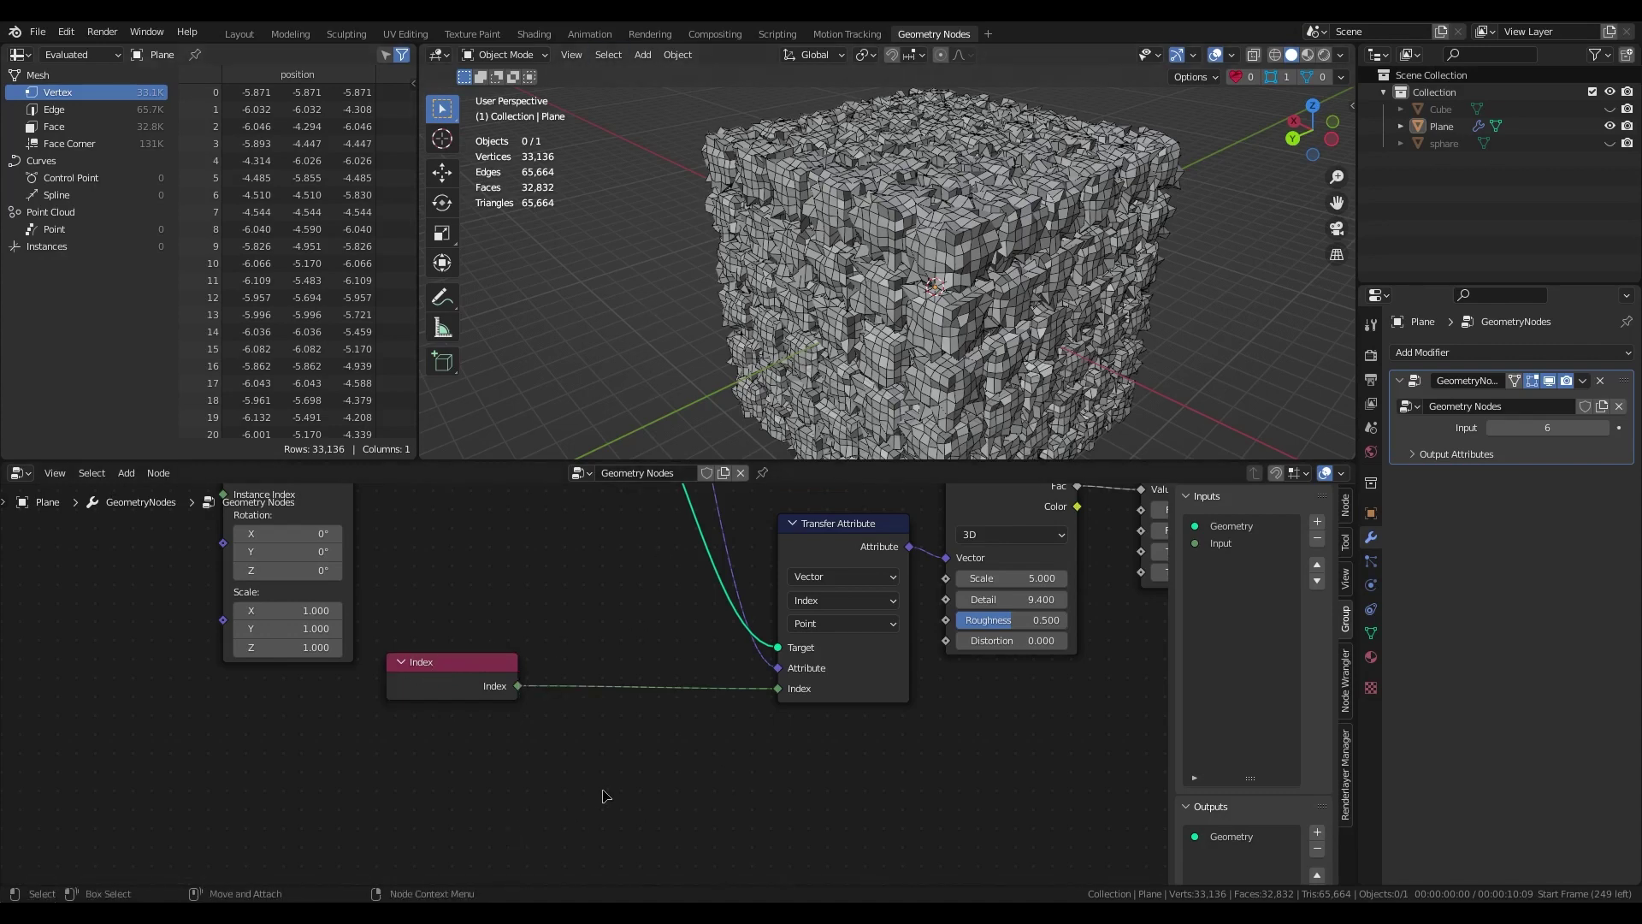
key("shift+a")
key("s")
left_click(530, 771)
key("shift+a")
key("s")
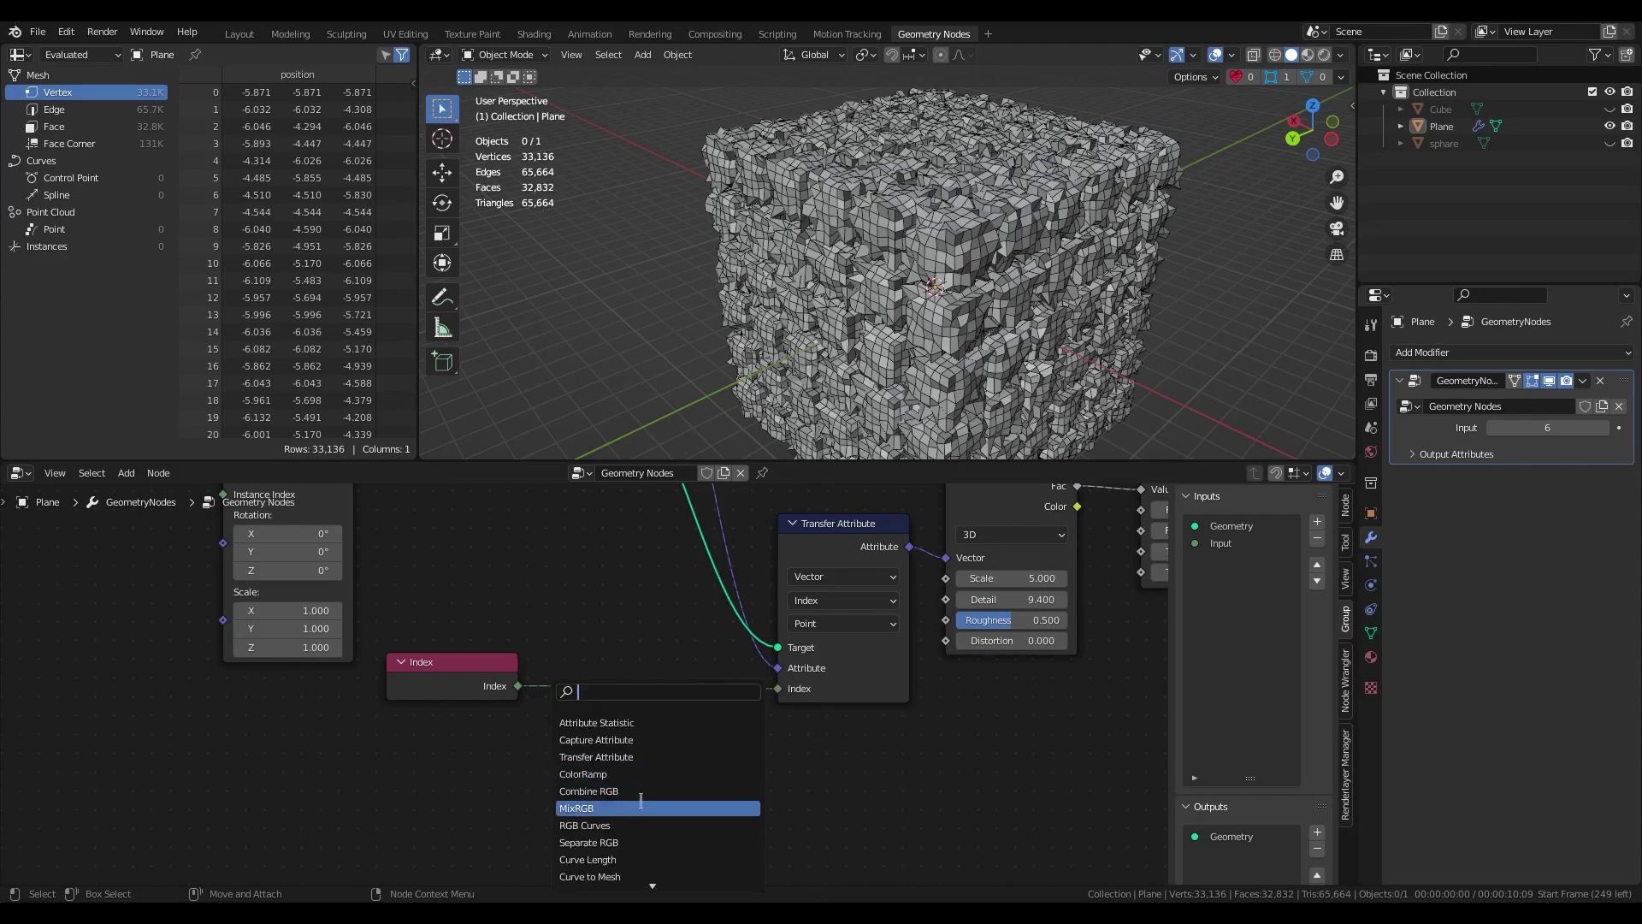
type("ma")
left_click(580, 723)
left_click_drag(574, 791, 598, 658)
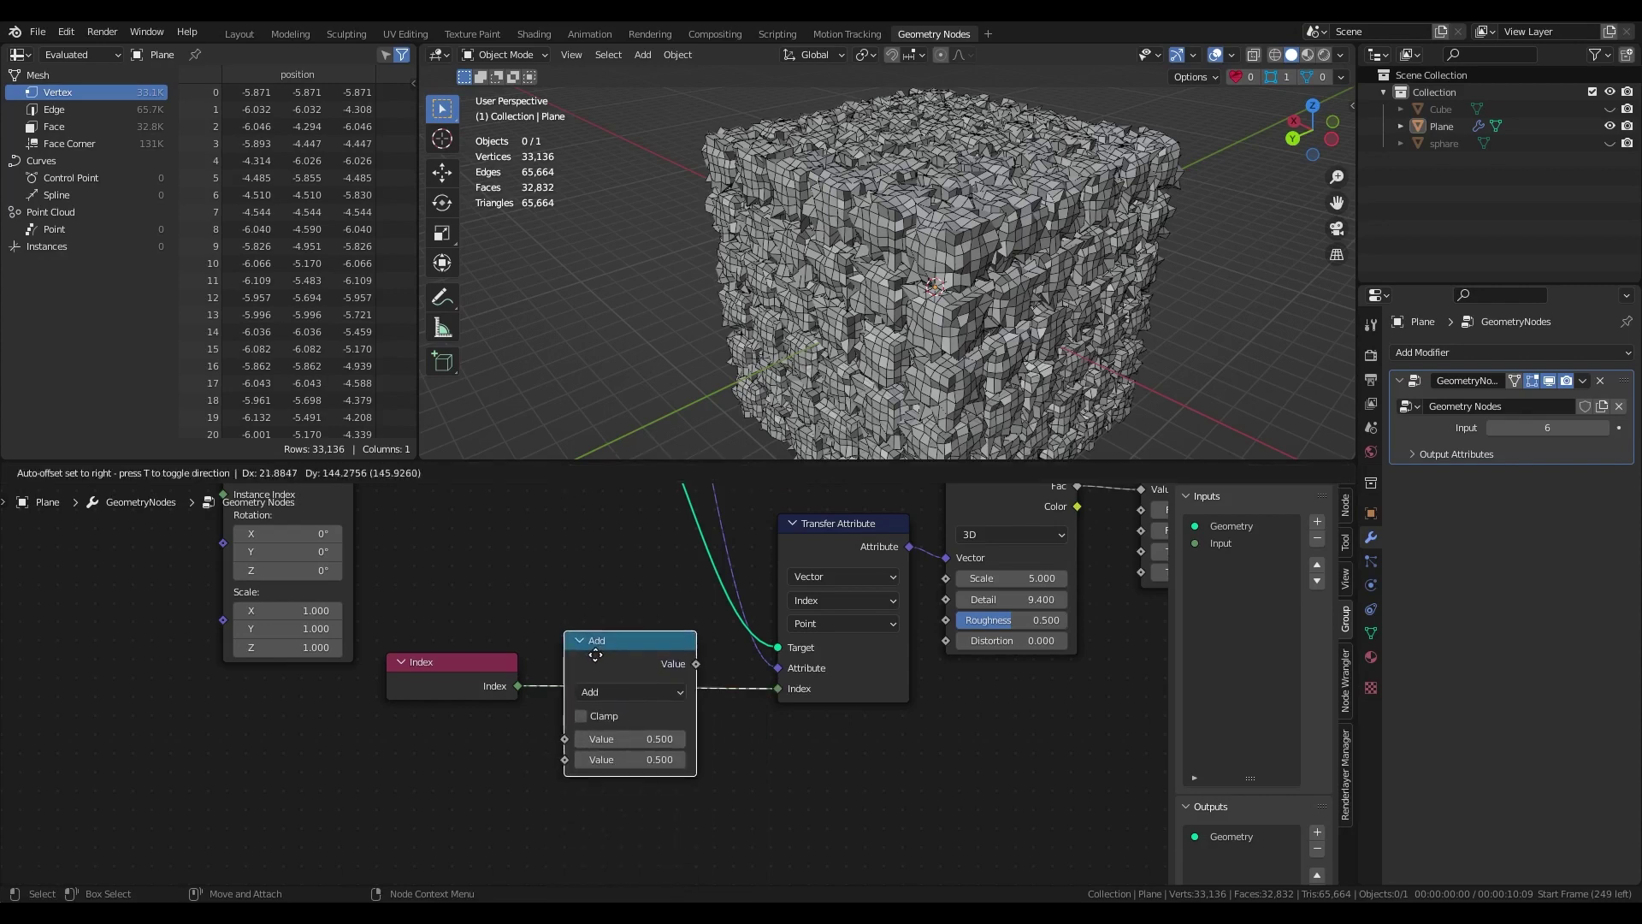
left_click(623, 654)
Change the Math node's operation to Divide and set its second value to 218.
left_click(646, 700)
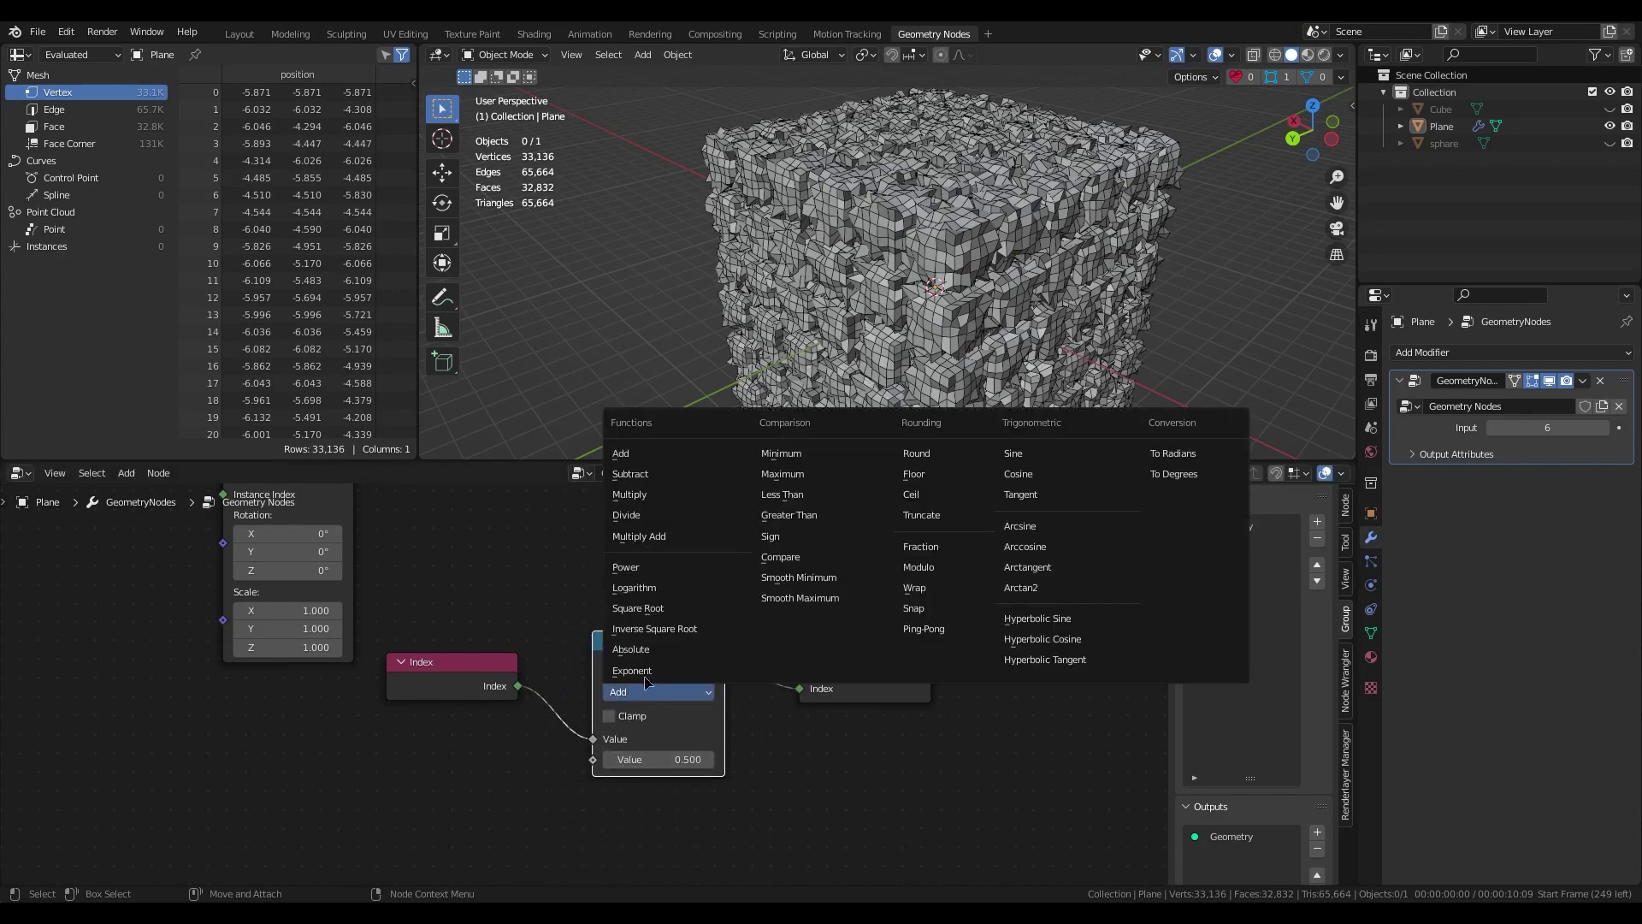
left_click(633, 516)
left_click(672, 760)
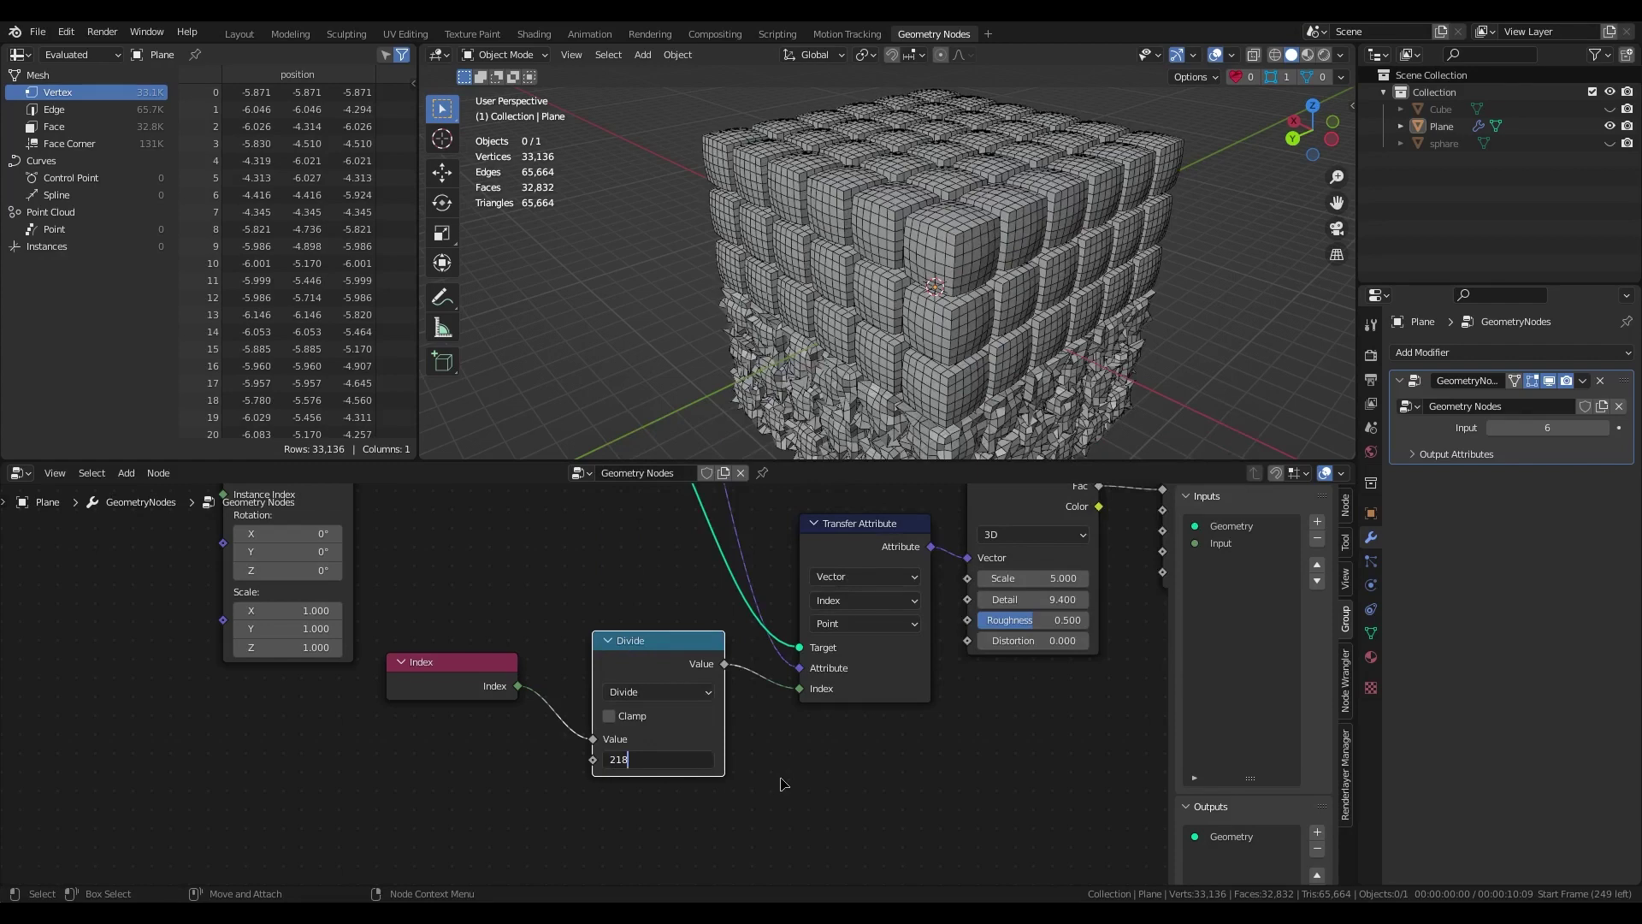
key("Return")
middle_click_drag(776, 438, 765, 454)
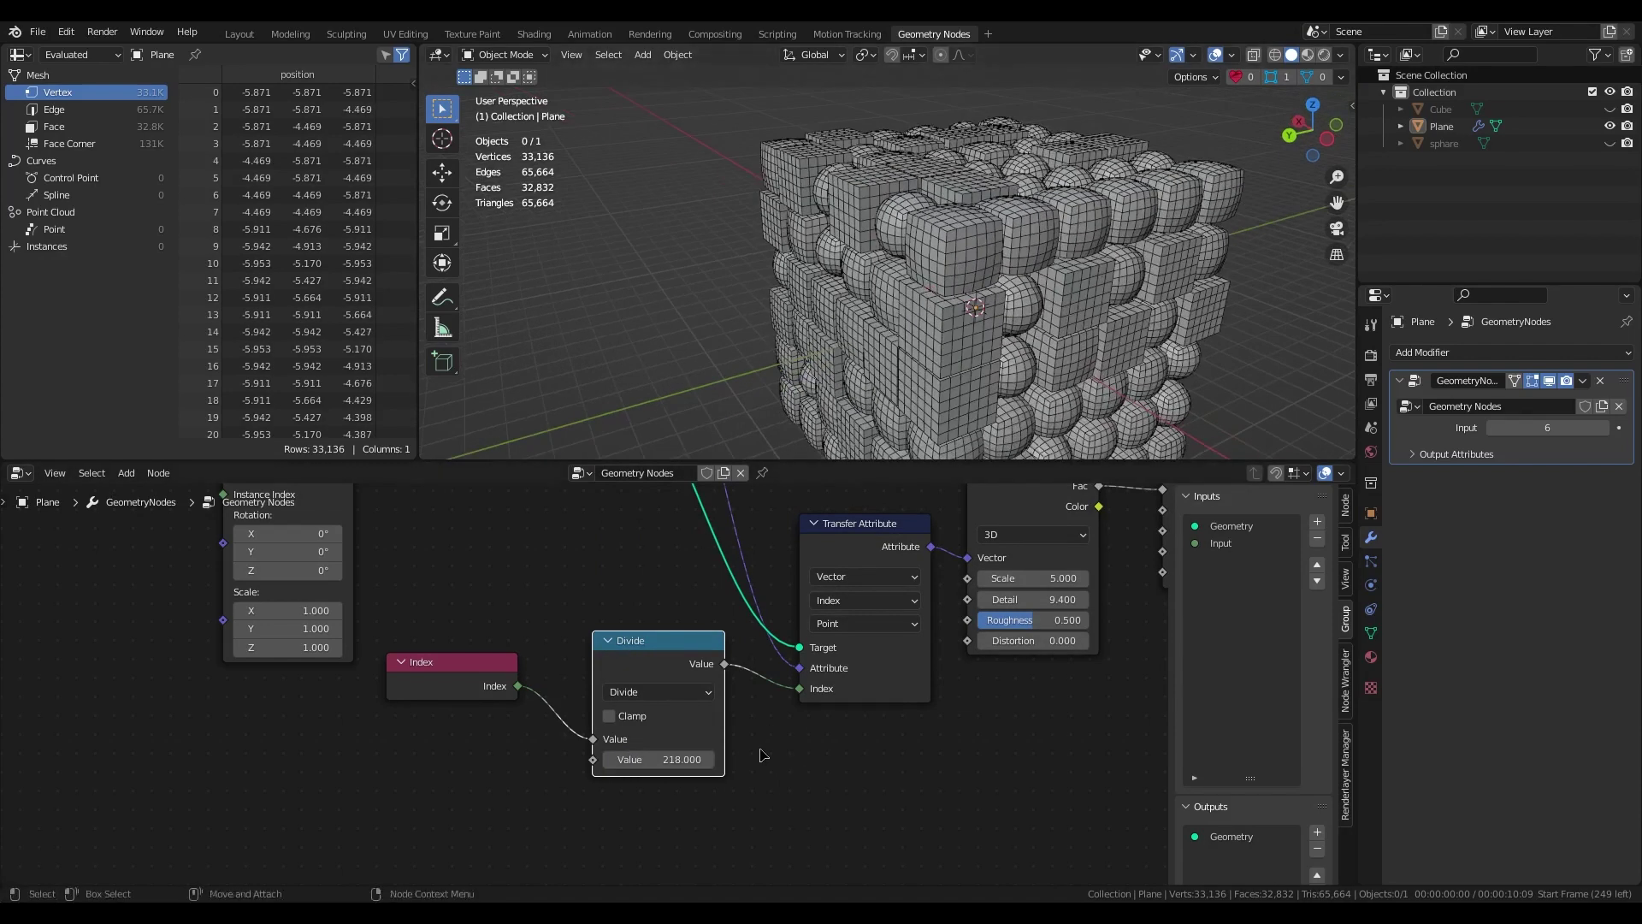
Hide the Plane, unhide the Cube and select it to check its vertex count.
left_click(1610, 125)
left_click(1610, 109)
middle_click_drag(734, 250, 672, 278, "shift")
left_click(881, 320)
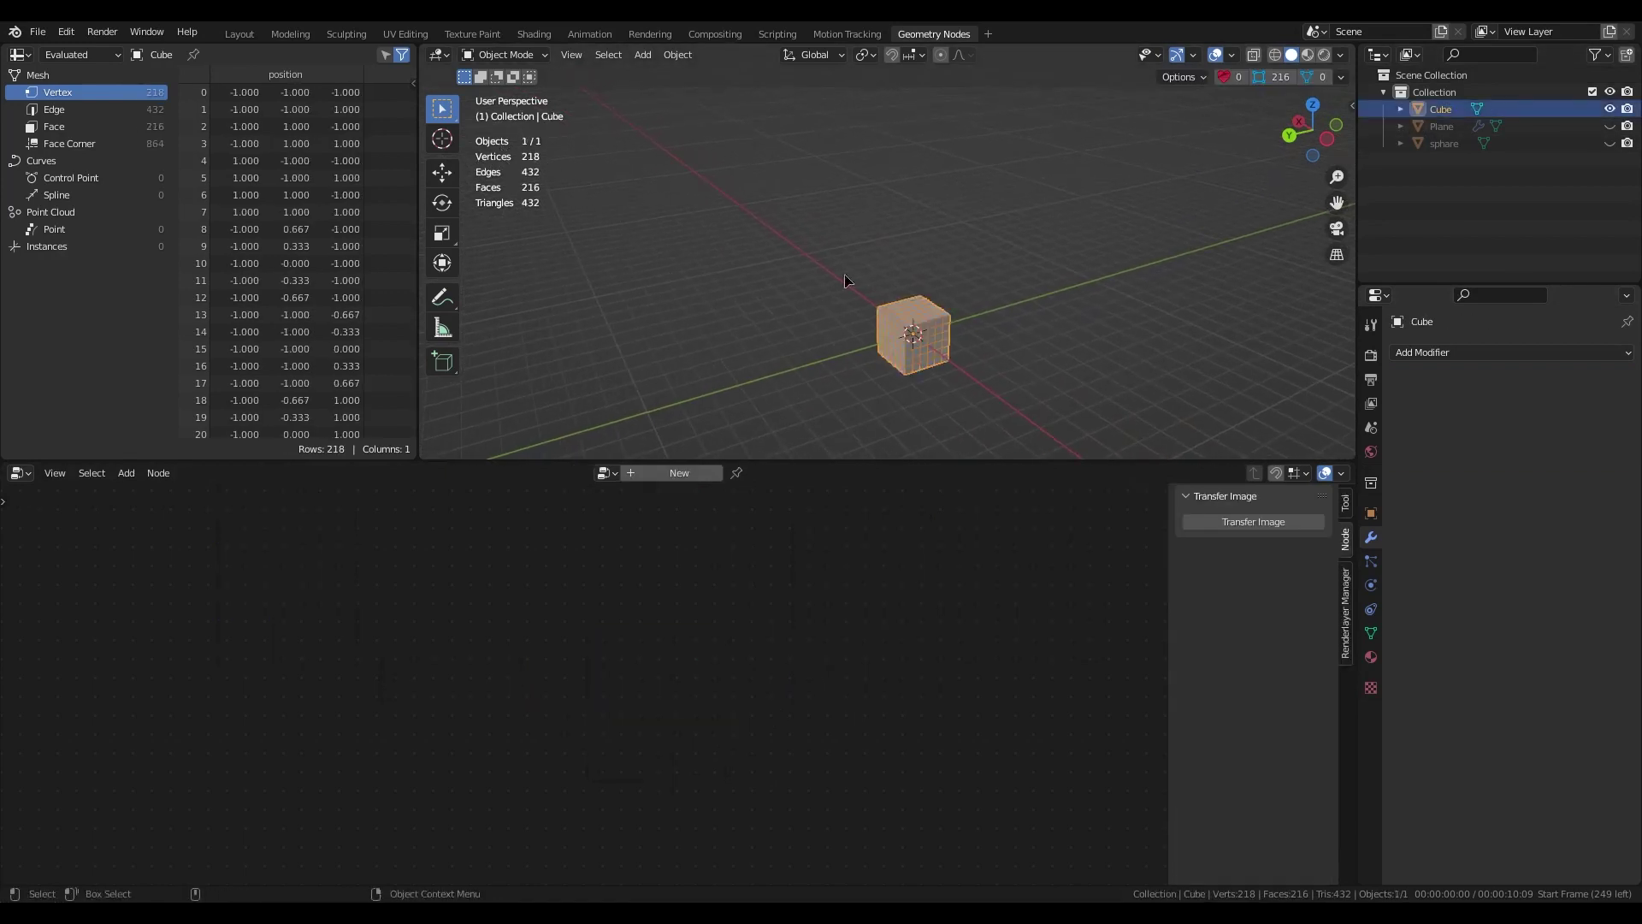
Inspect the Cube's mesh, reselect the Plane and examine its node chain from Group Input through Cube to the instances.
scroll(963, 353, "up", 4)
middle_click_drag(963, 352, 866, 280, "shift")
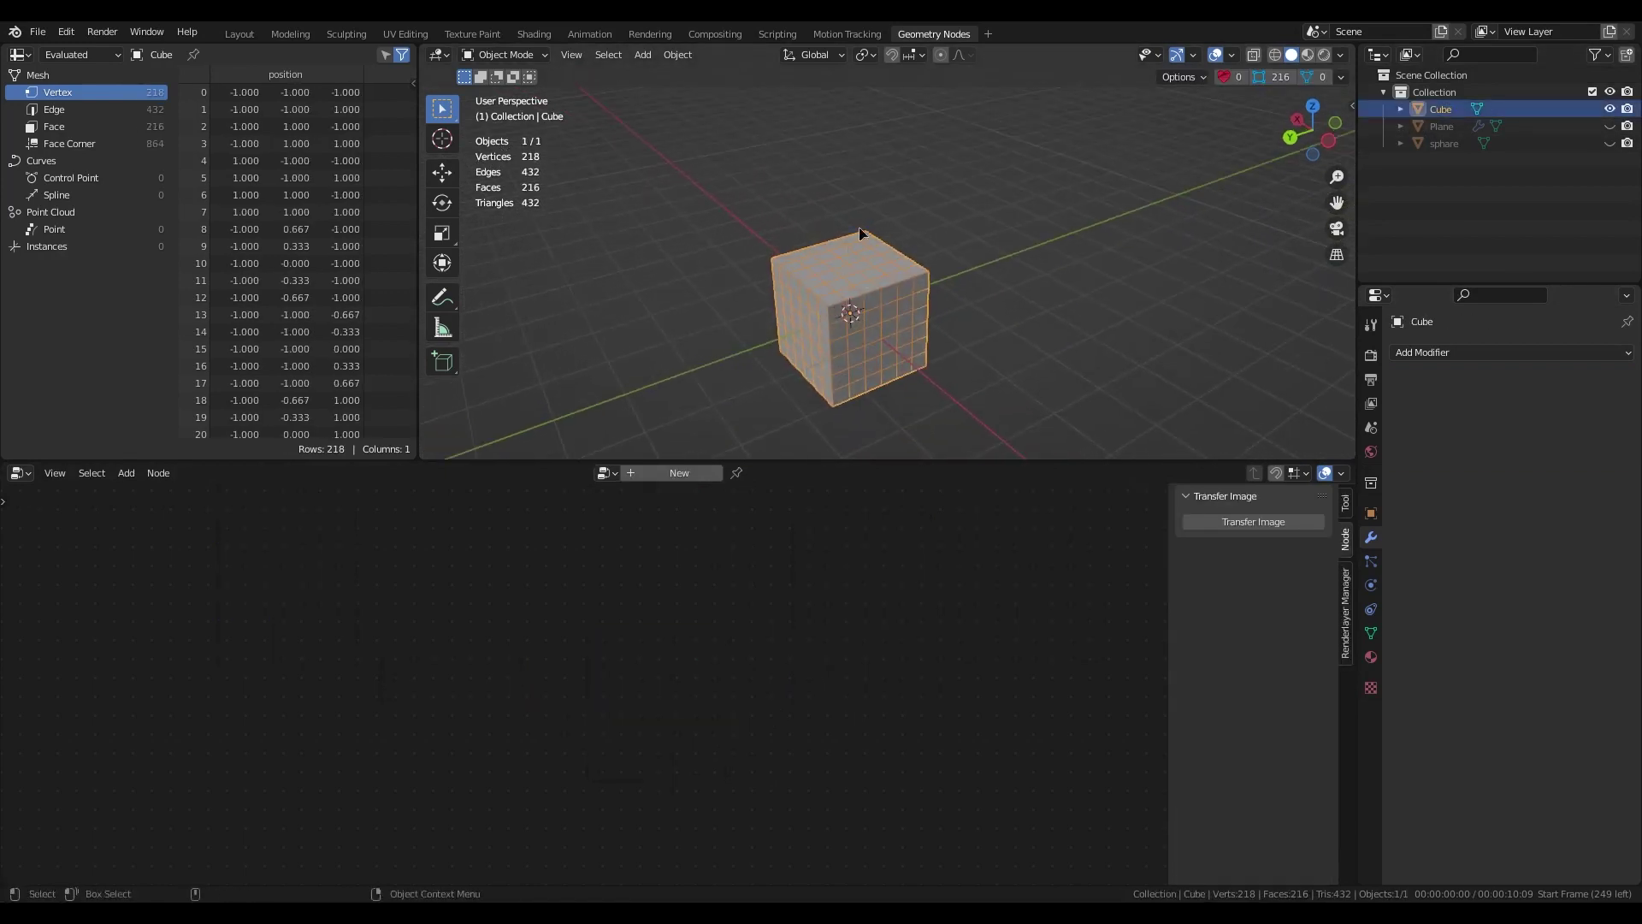
left_click(1444, 143)
left_click(1442, 125)
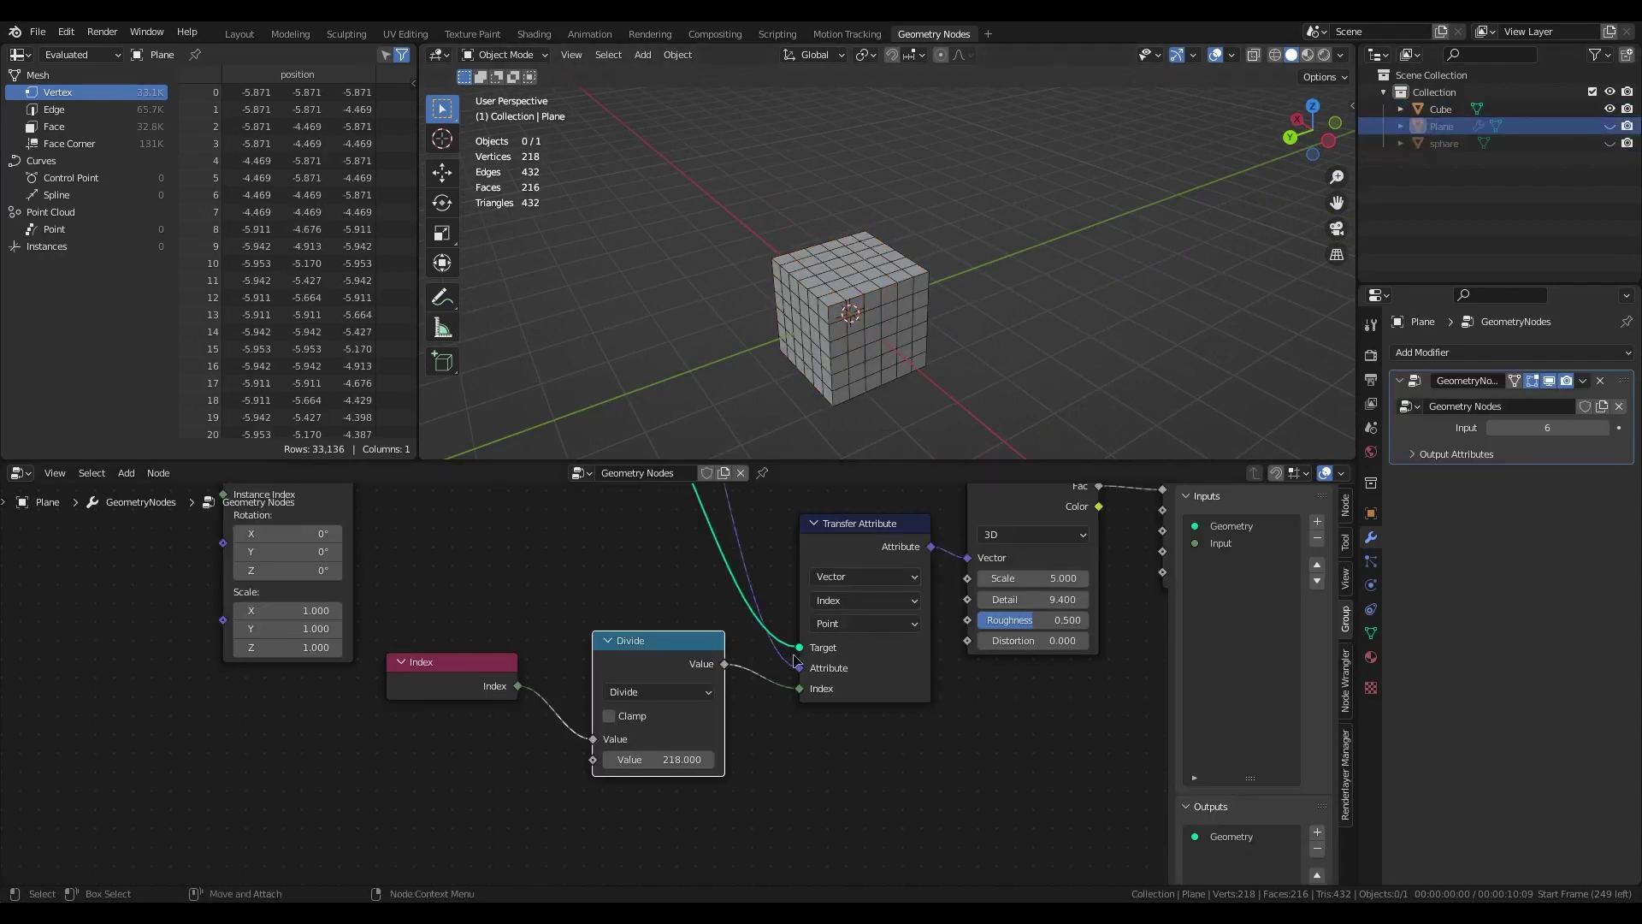
scroll(546, 635, "down", 2)
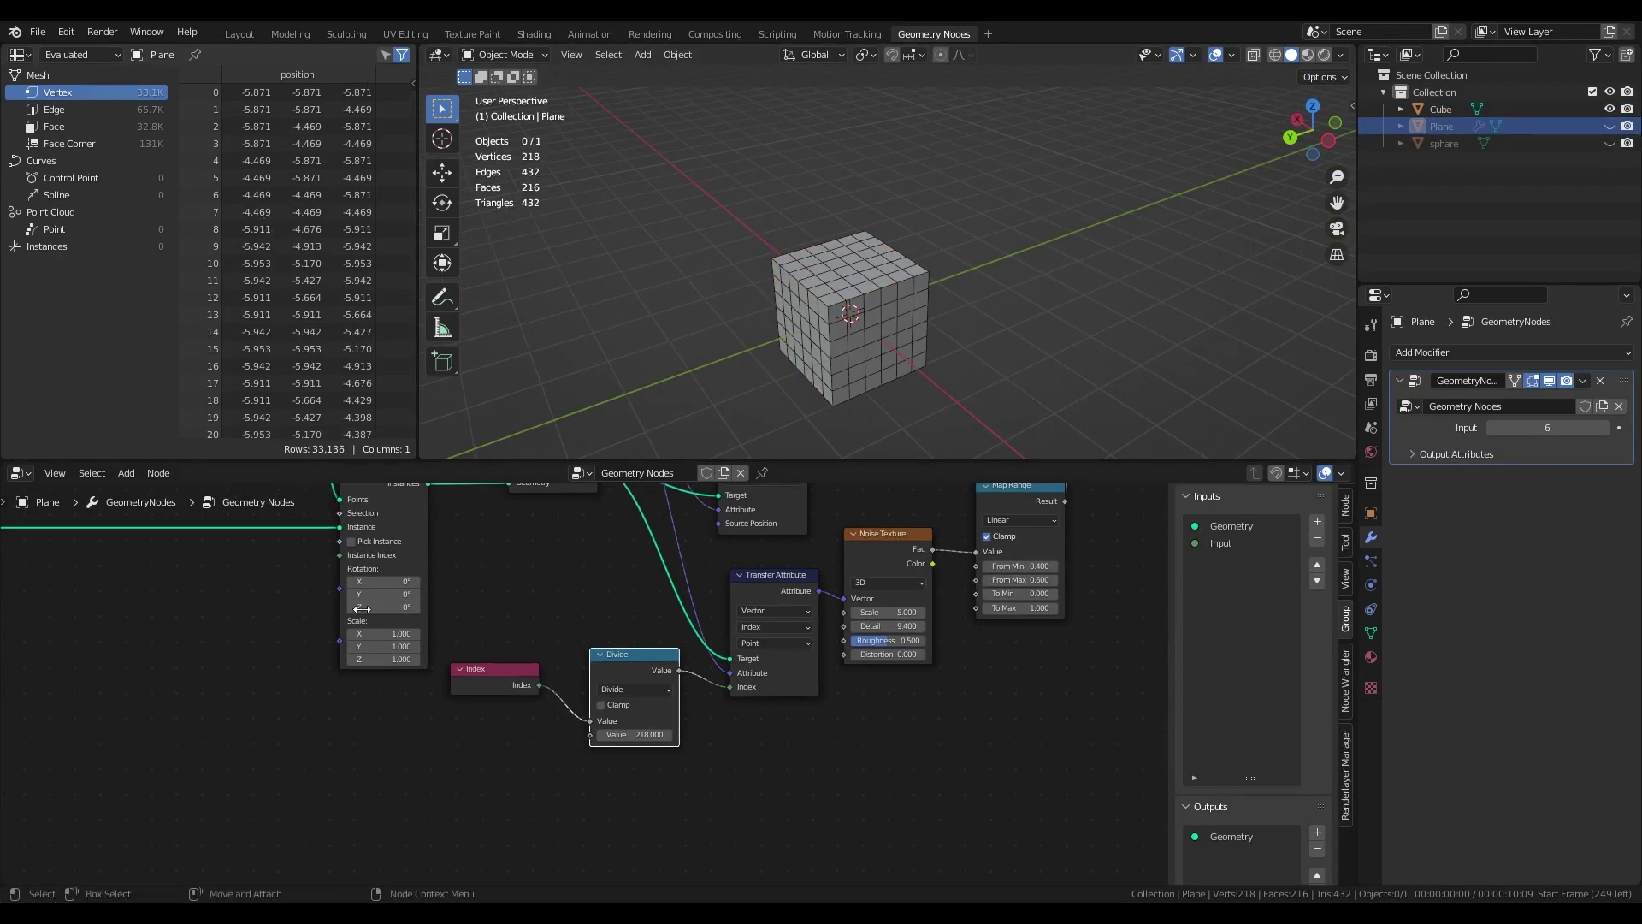
middle_click_drag(179, 655, 400, 588)
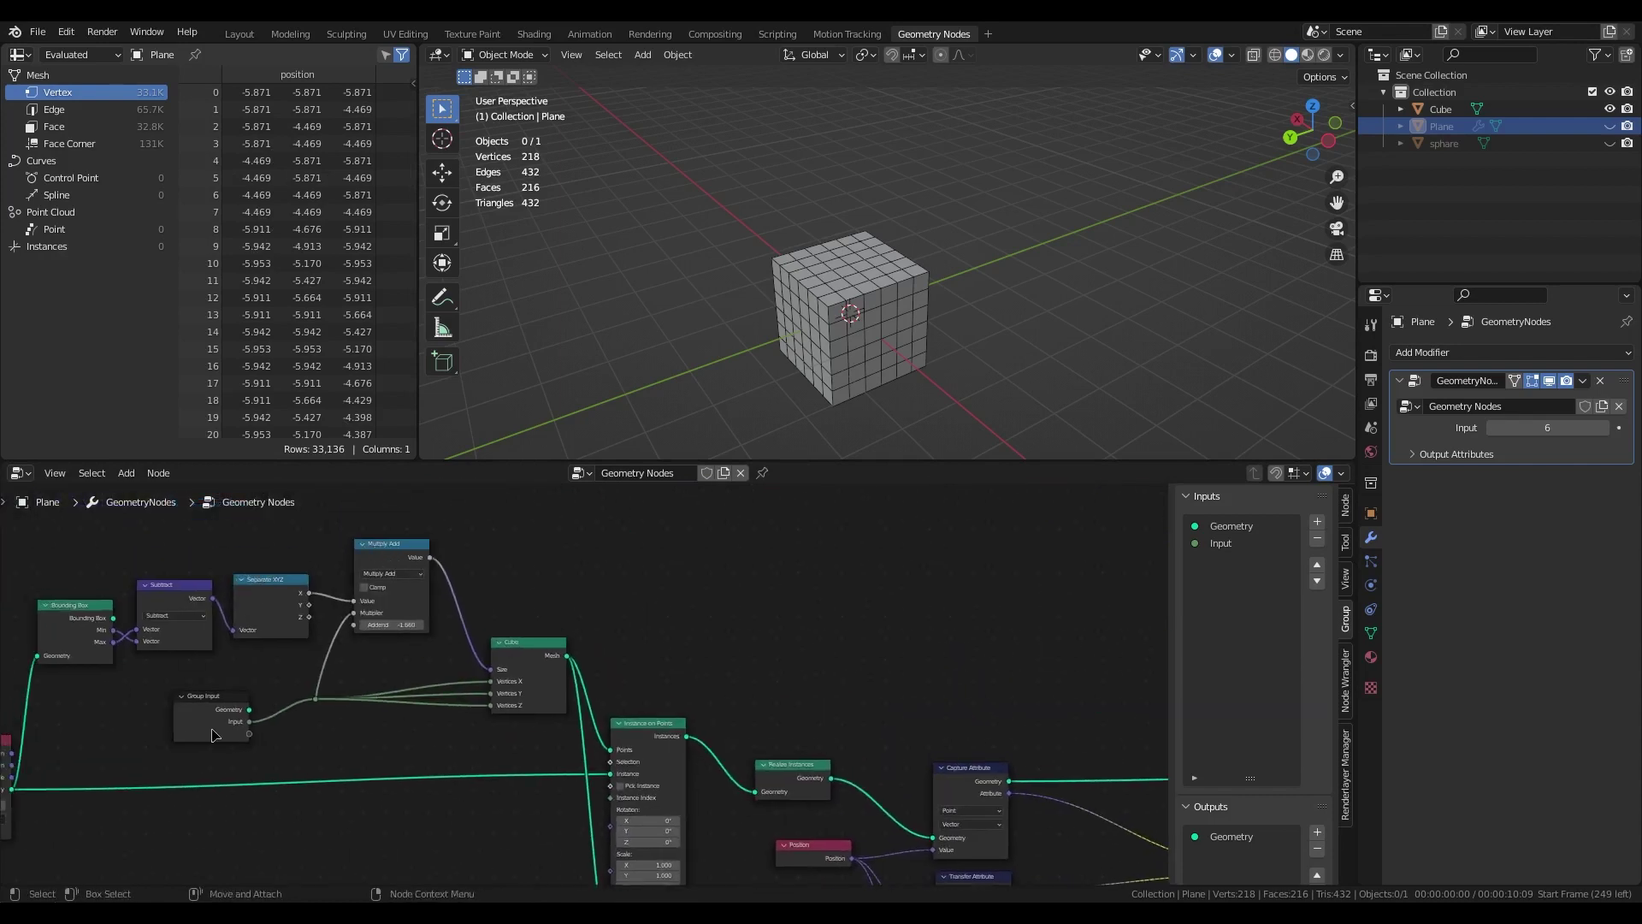
left_click(539, 651)
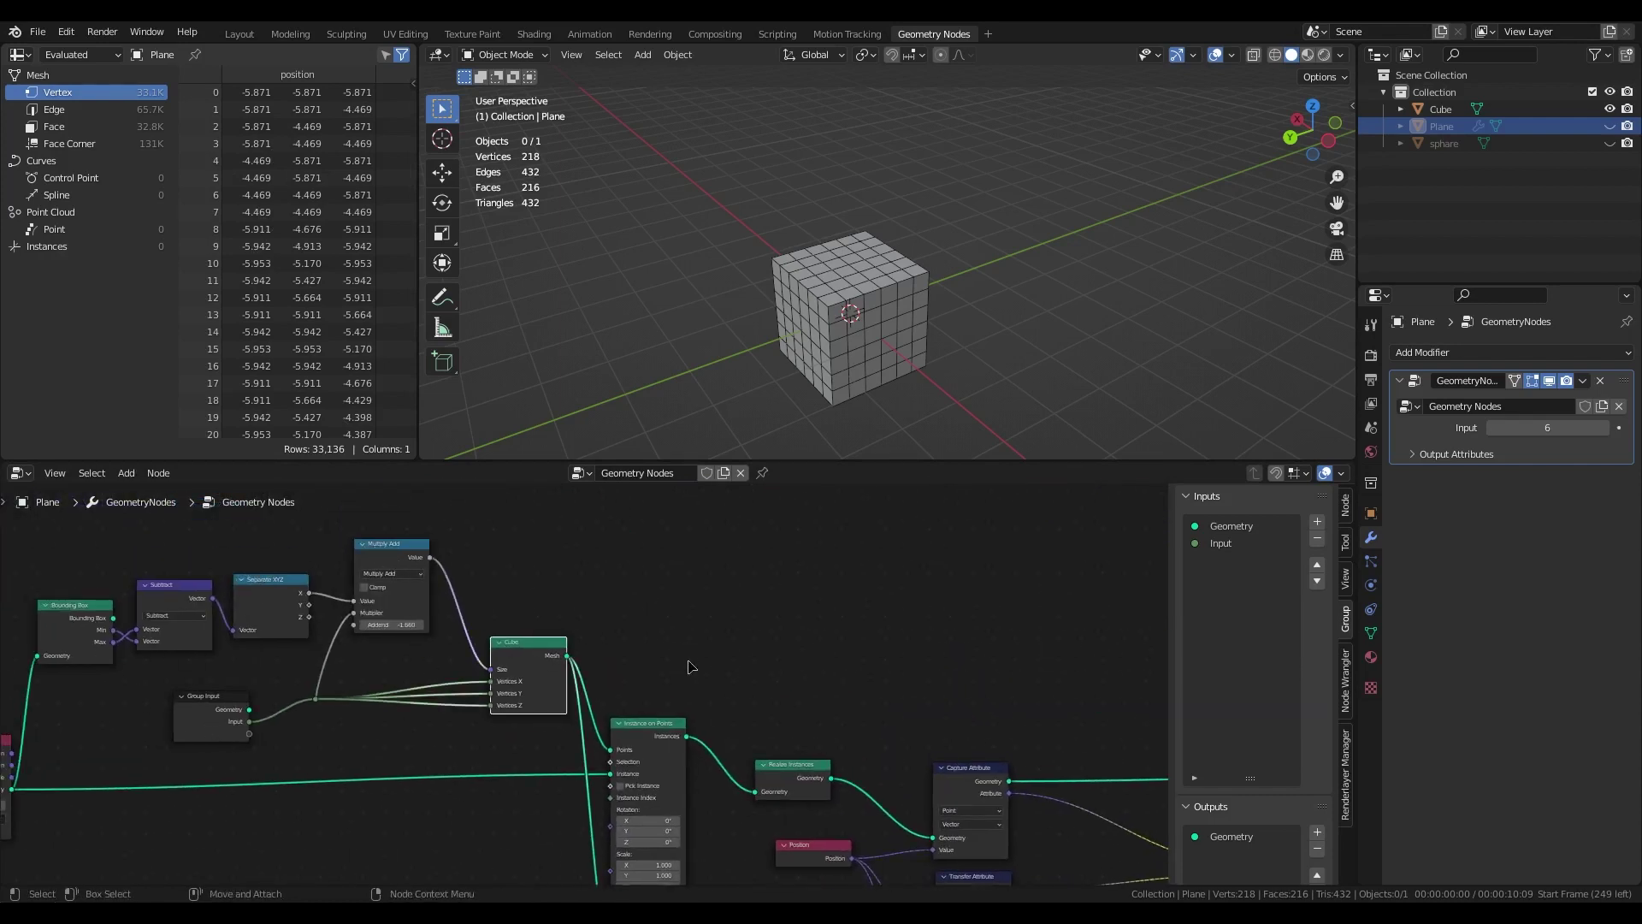
middle_click_drag(689, 668, 564, 329)
scroll(884, 867, "up", 2)
middle_click_drag(885, 866, 821, 787)
Tidy the layout by moving the Index node slightly lower and shifting the Group Output node; undo the extra node move.
left_click_drag(579, 713, 587, 744)
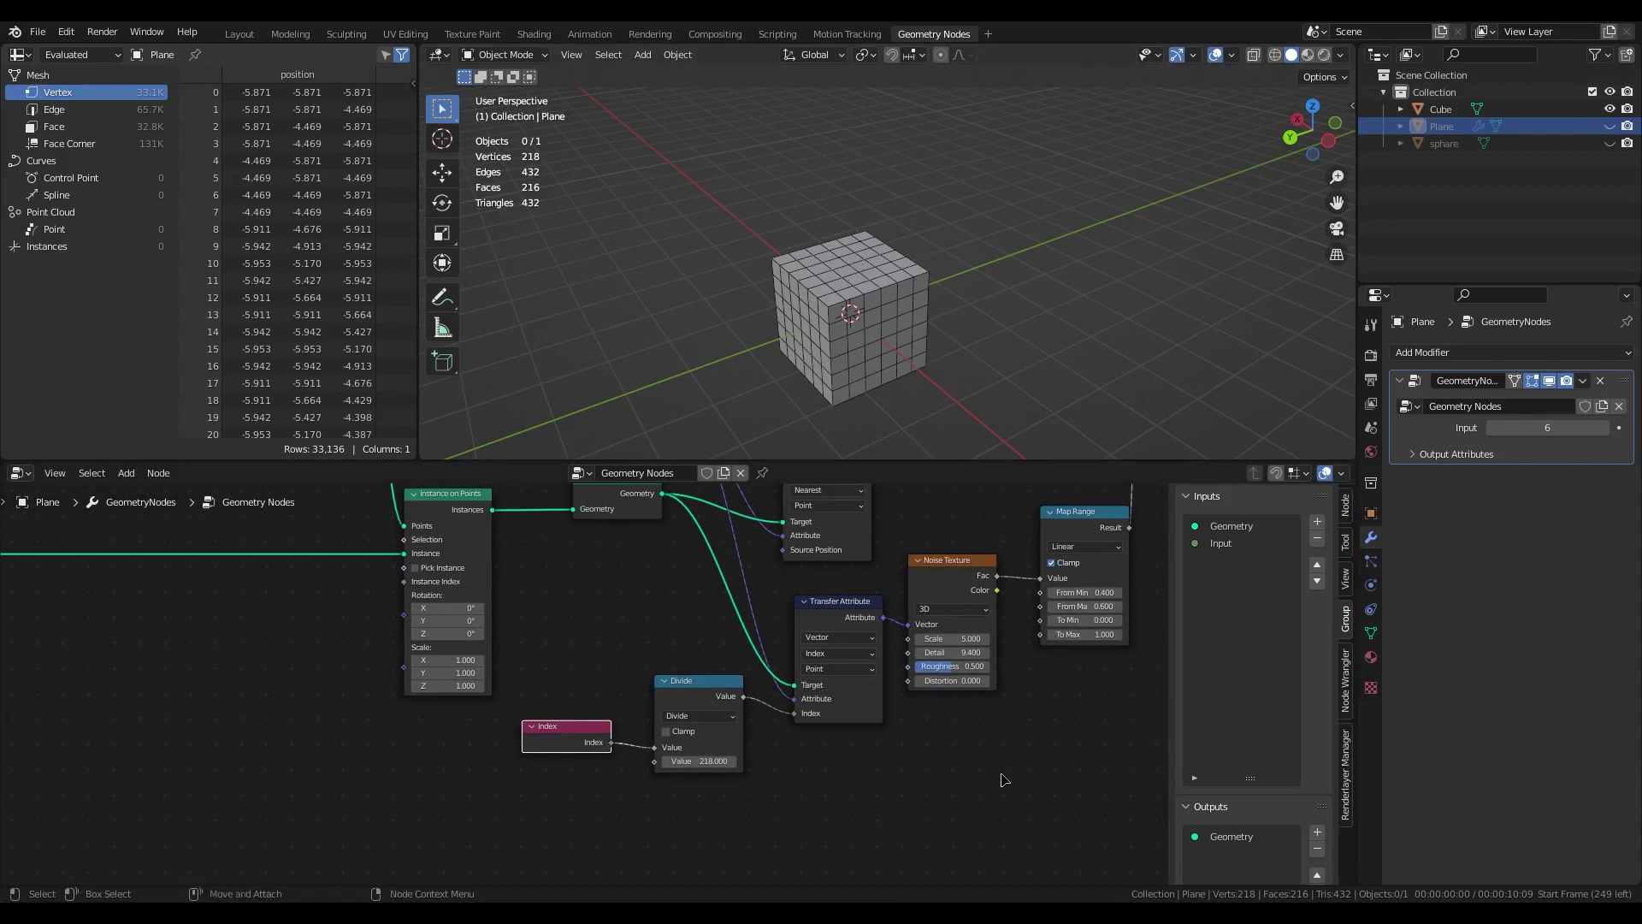
middle_click_drag(1004, 802, 702, 916)
middle_click_drag(924, 603, 795, 751)
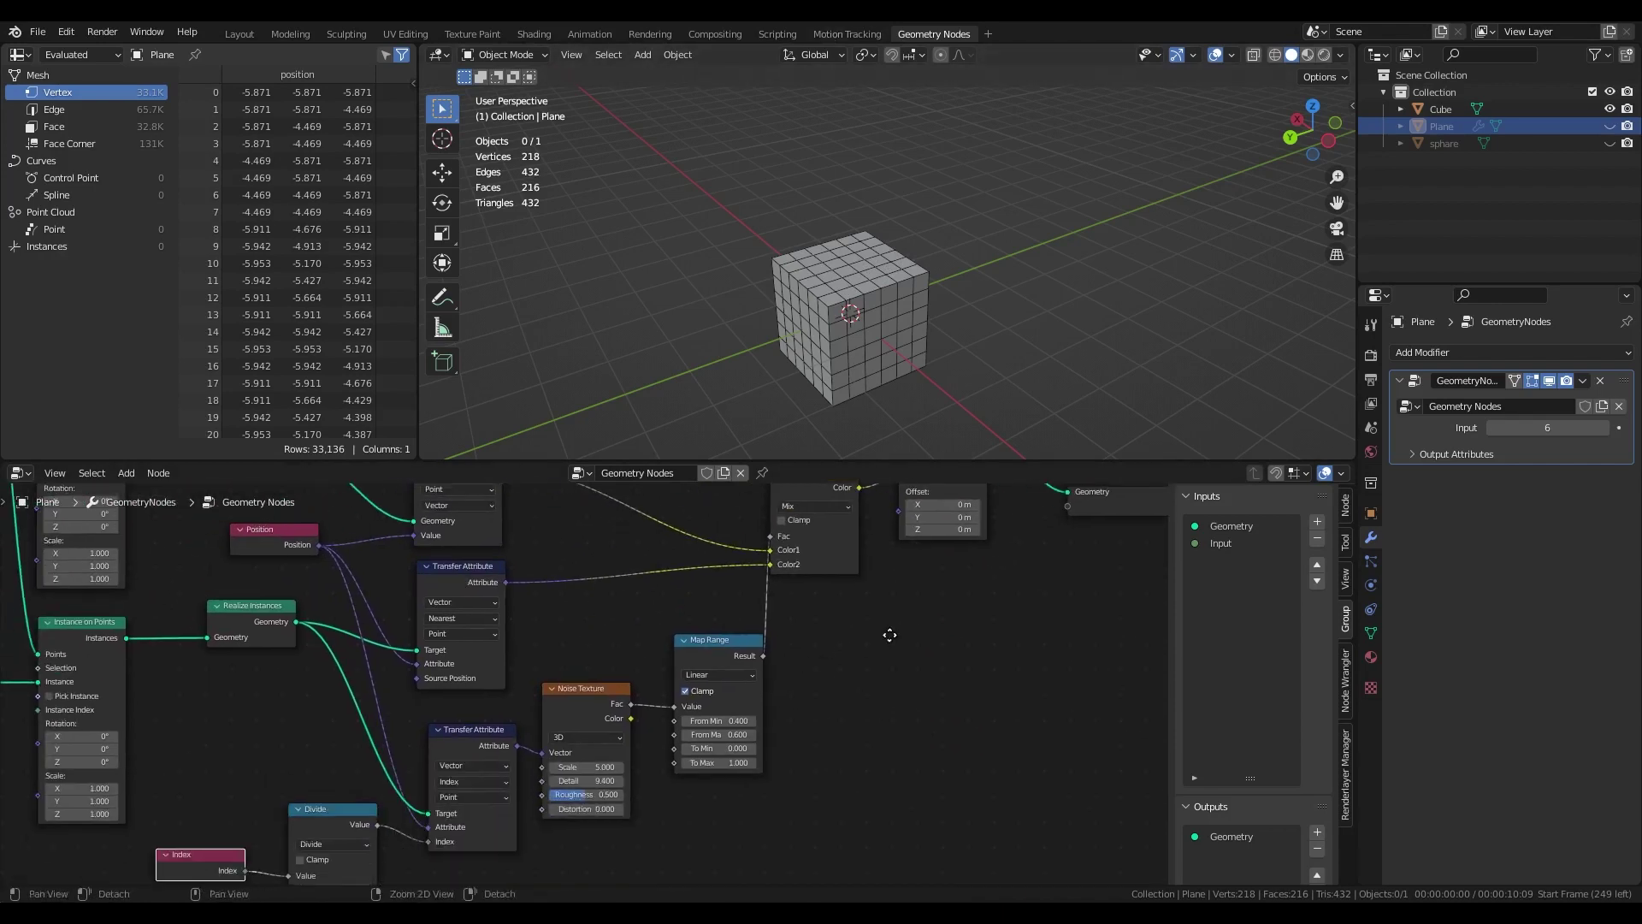
middle_click_drag(894, 751, 710, 761)
left_click(873, 626)
left_click_drag(873, 626, 925, 591)
middle_click_drag(851, 643, 973, 552)
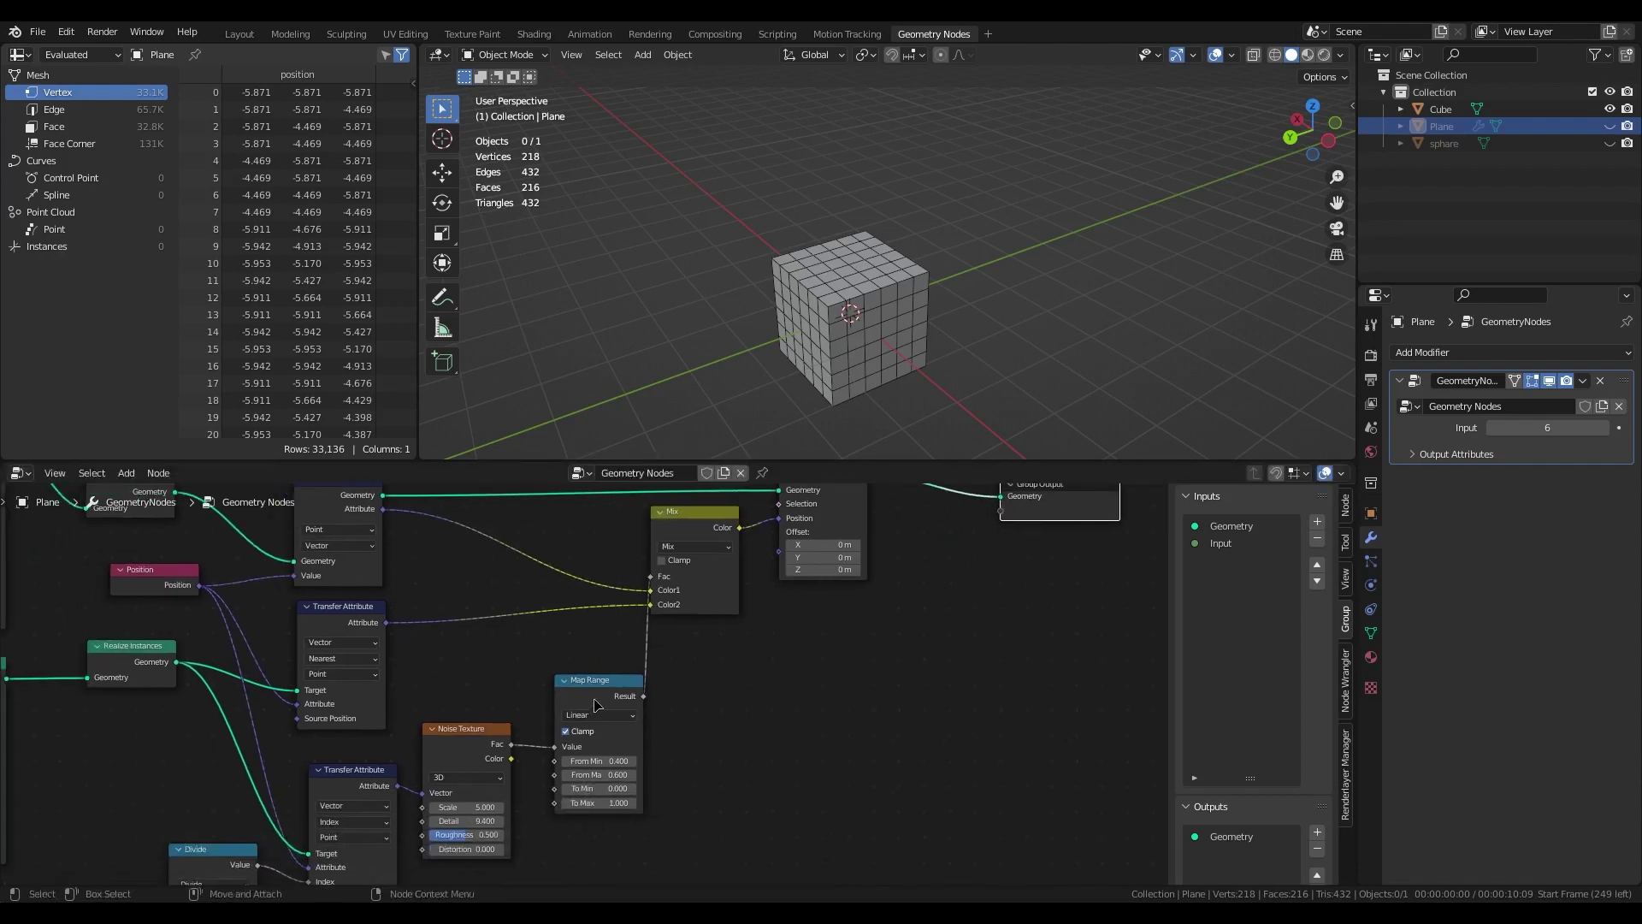
middle_click_drag(642, 781, 780, 724)
left_click_drag(626, 739, 650, 739)
key("ctrl+z")
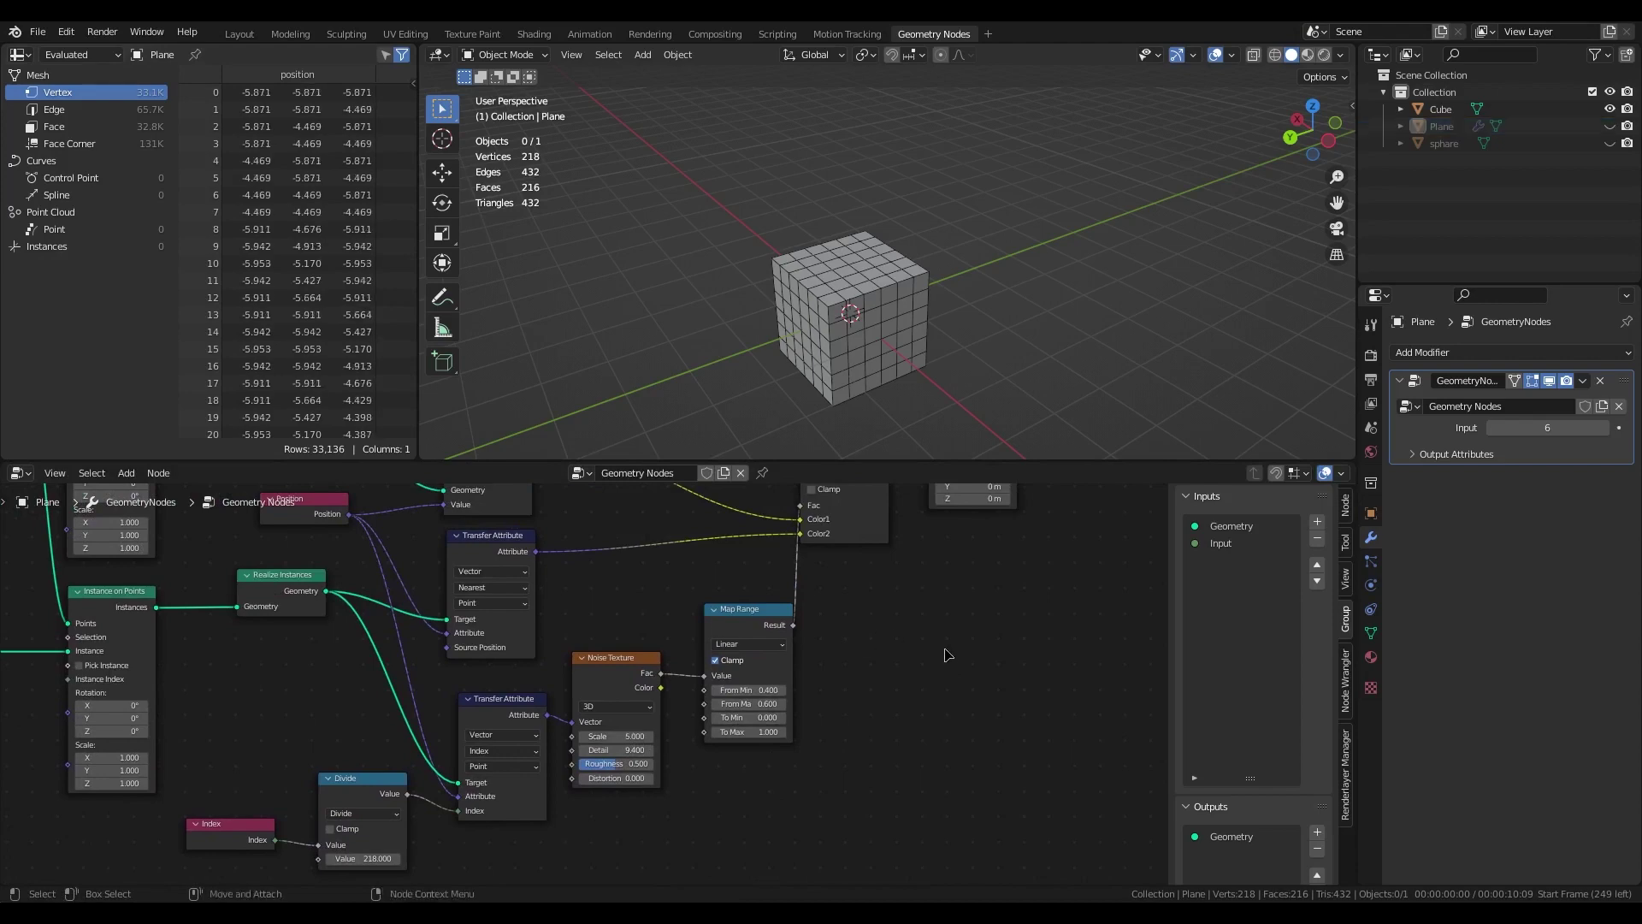
middle_click_drag(940, 658, 880, 594)
Hide the Cube, unhide the Plane and select it to bring back its node tree, ending with it deselected.
left_click(1441, 109)
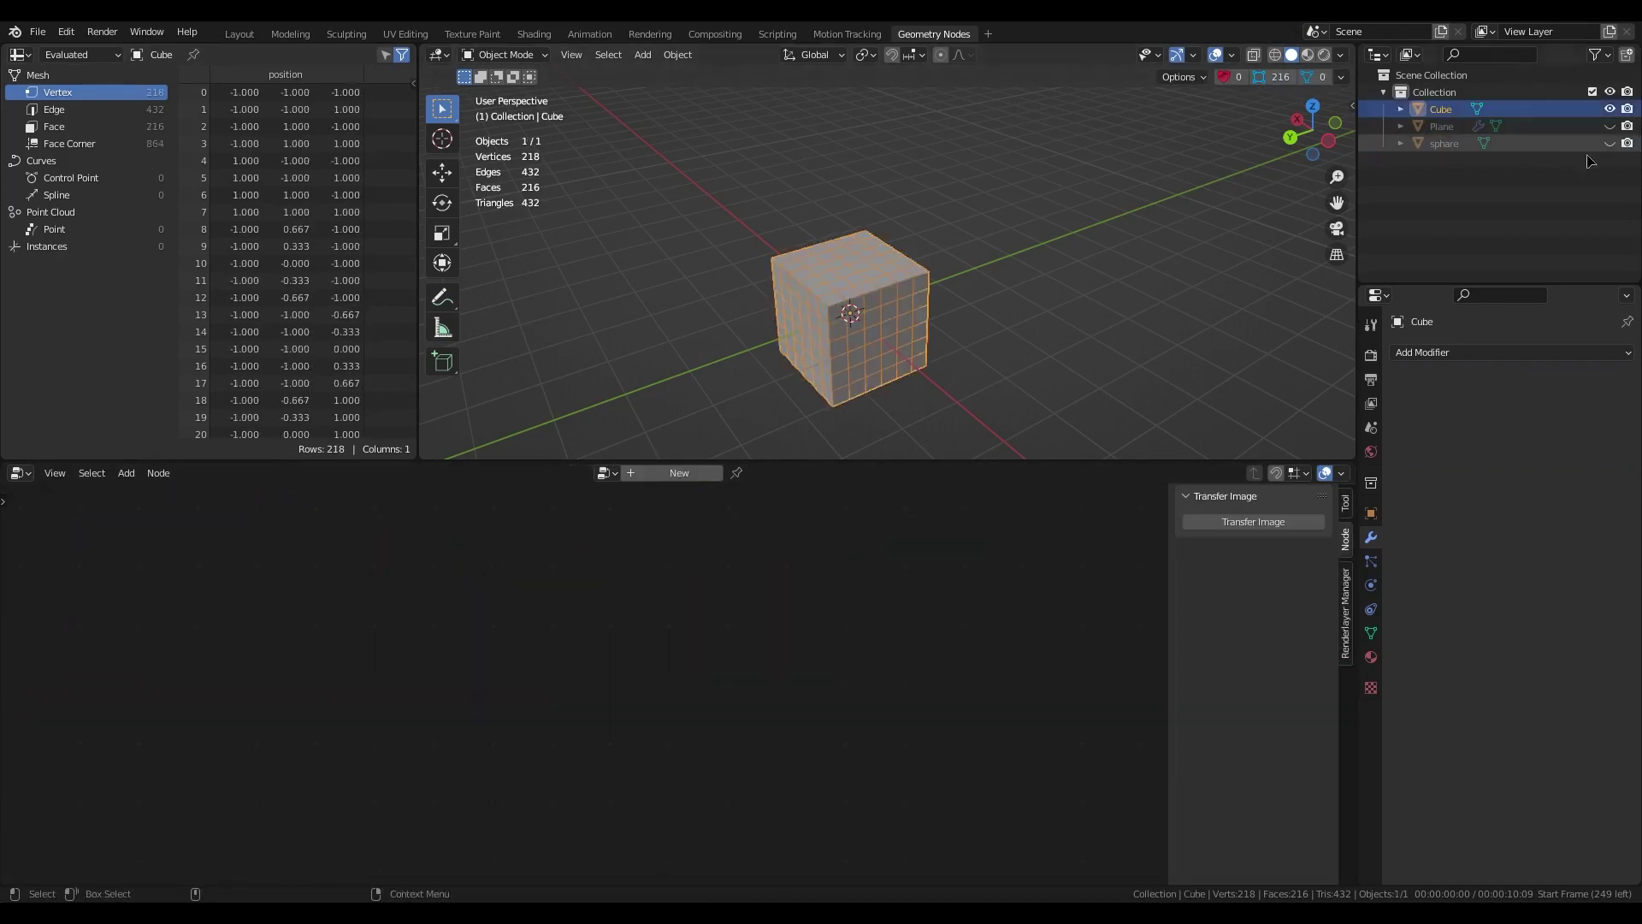
left_click(1609, 109)
left_click(1610, 126)
scroll(873, 330, "down", 6)
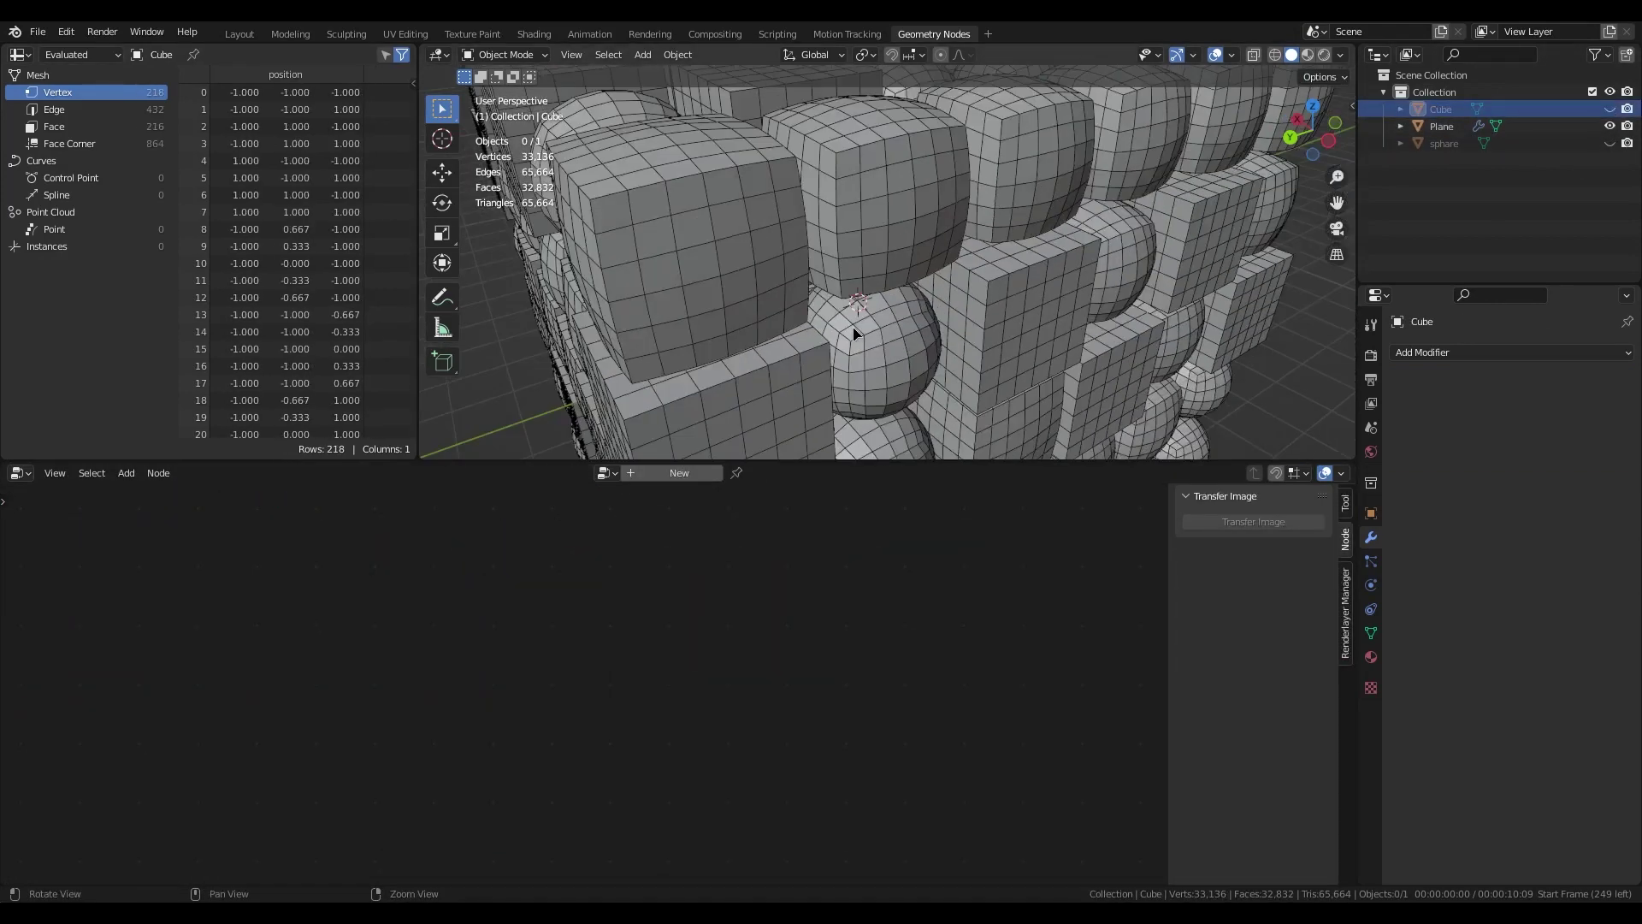
left_click(904, 317)
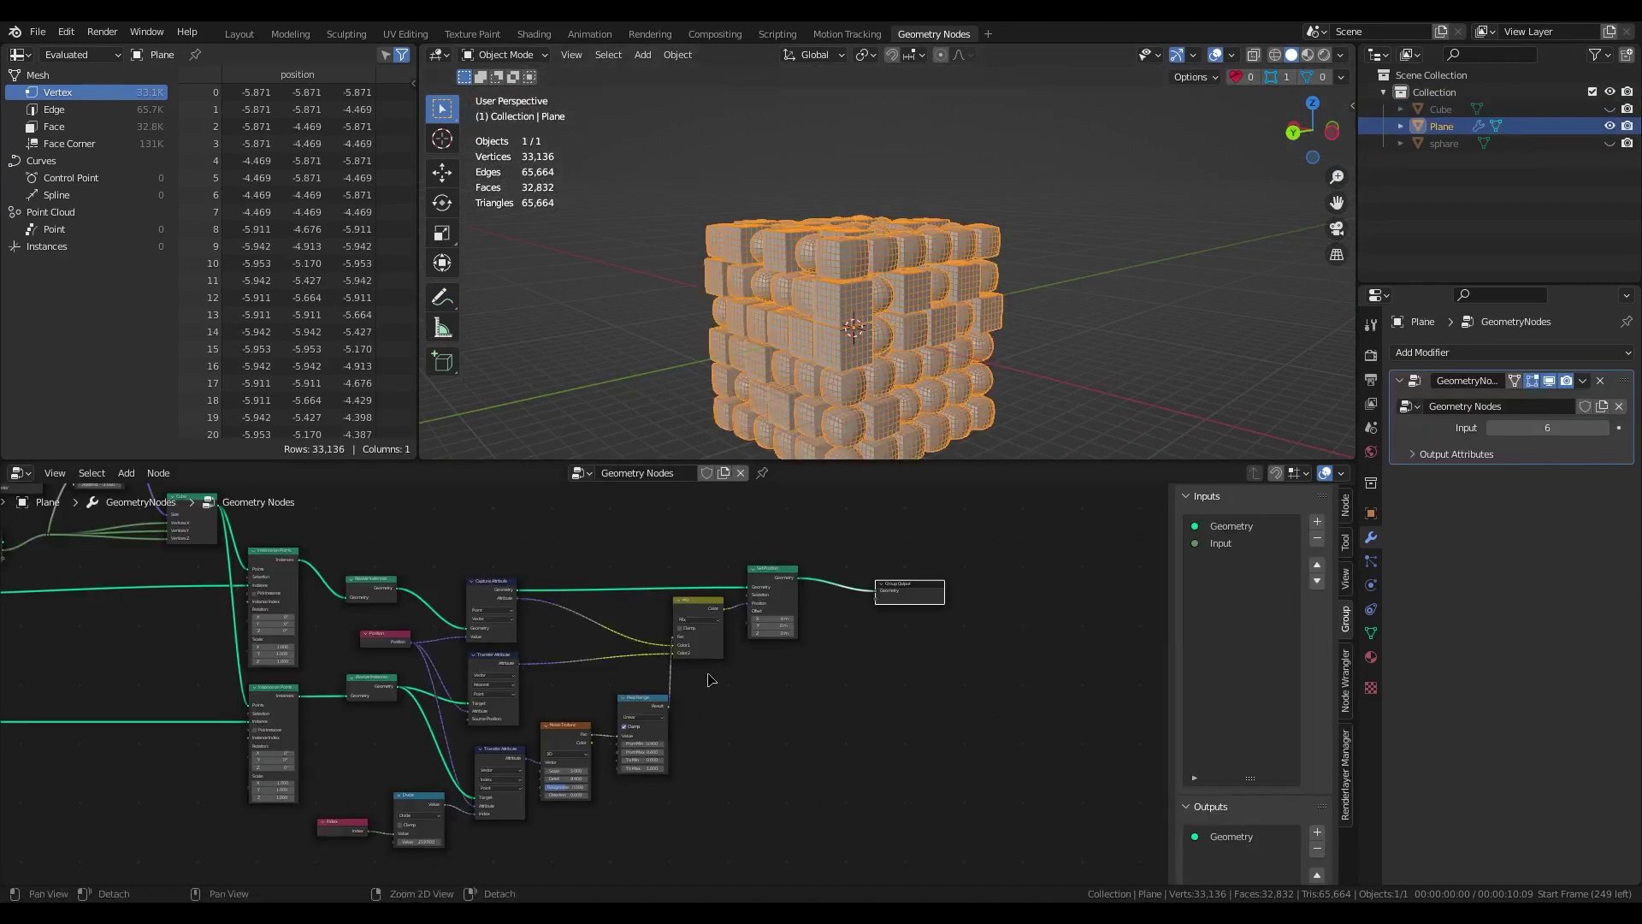
left_click_drag(1019, 320, 1026, 349, "alt")
middle_click_drag(1097, 408, 1060, 330, "alt")
left_click(1060, 330)
Switch the Noise Texture node's dimensions to 4D.
scroll(813, 657, "up", 5)
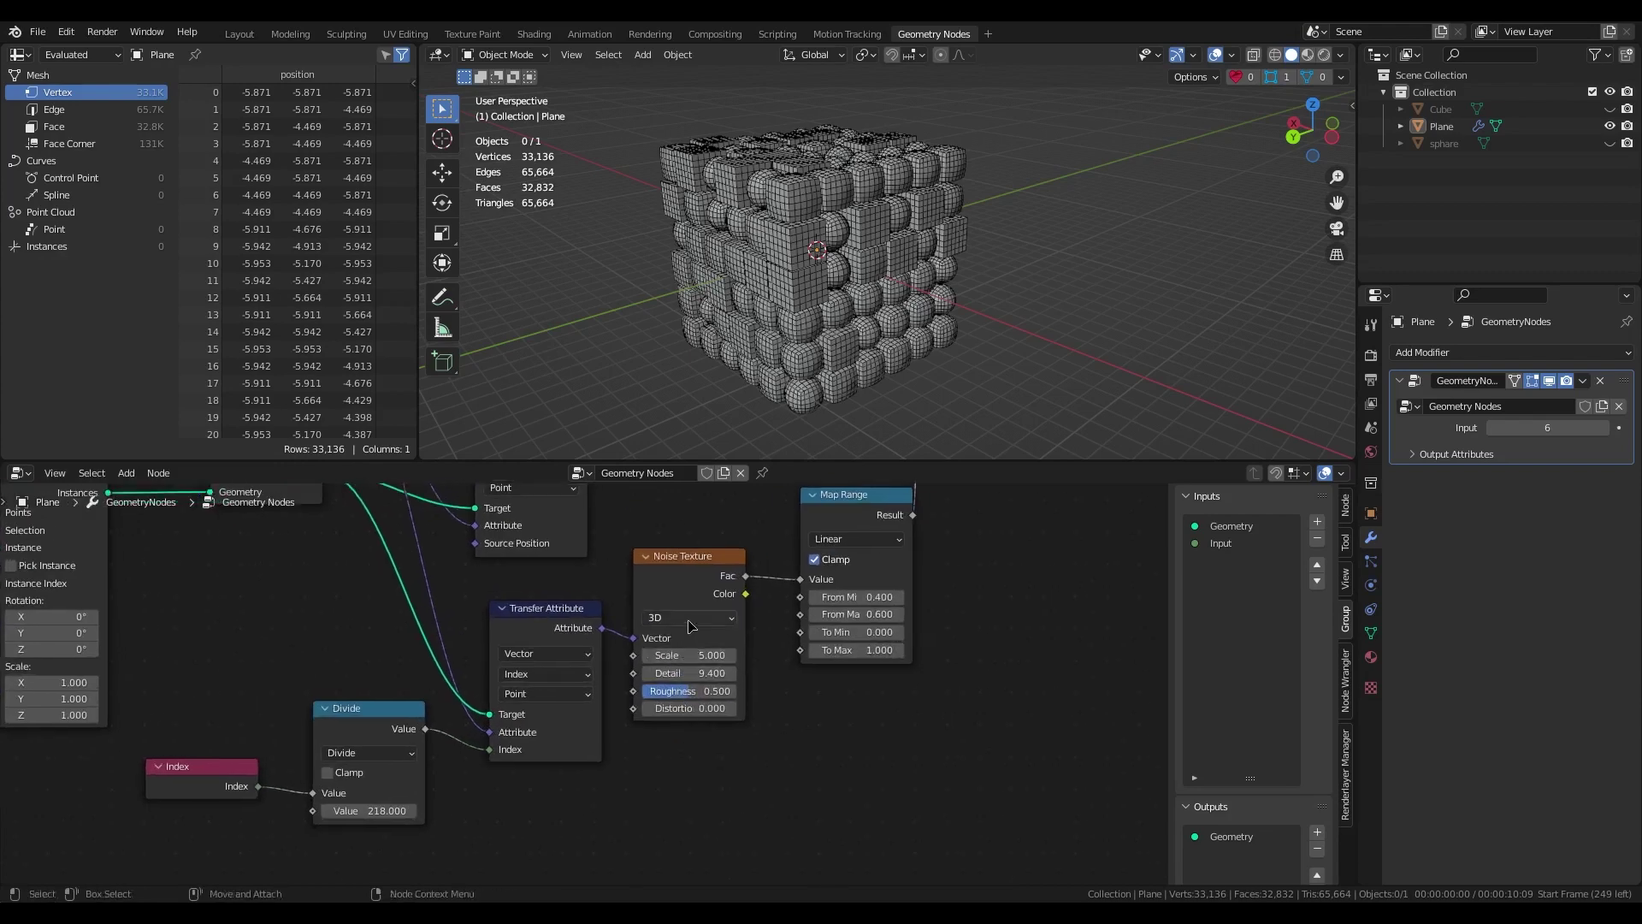
left_click(689, 619)
left_click(677, 690)
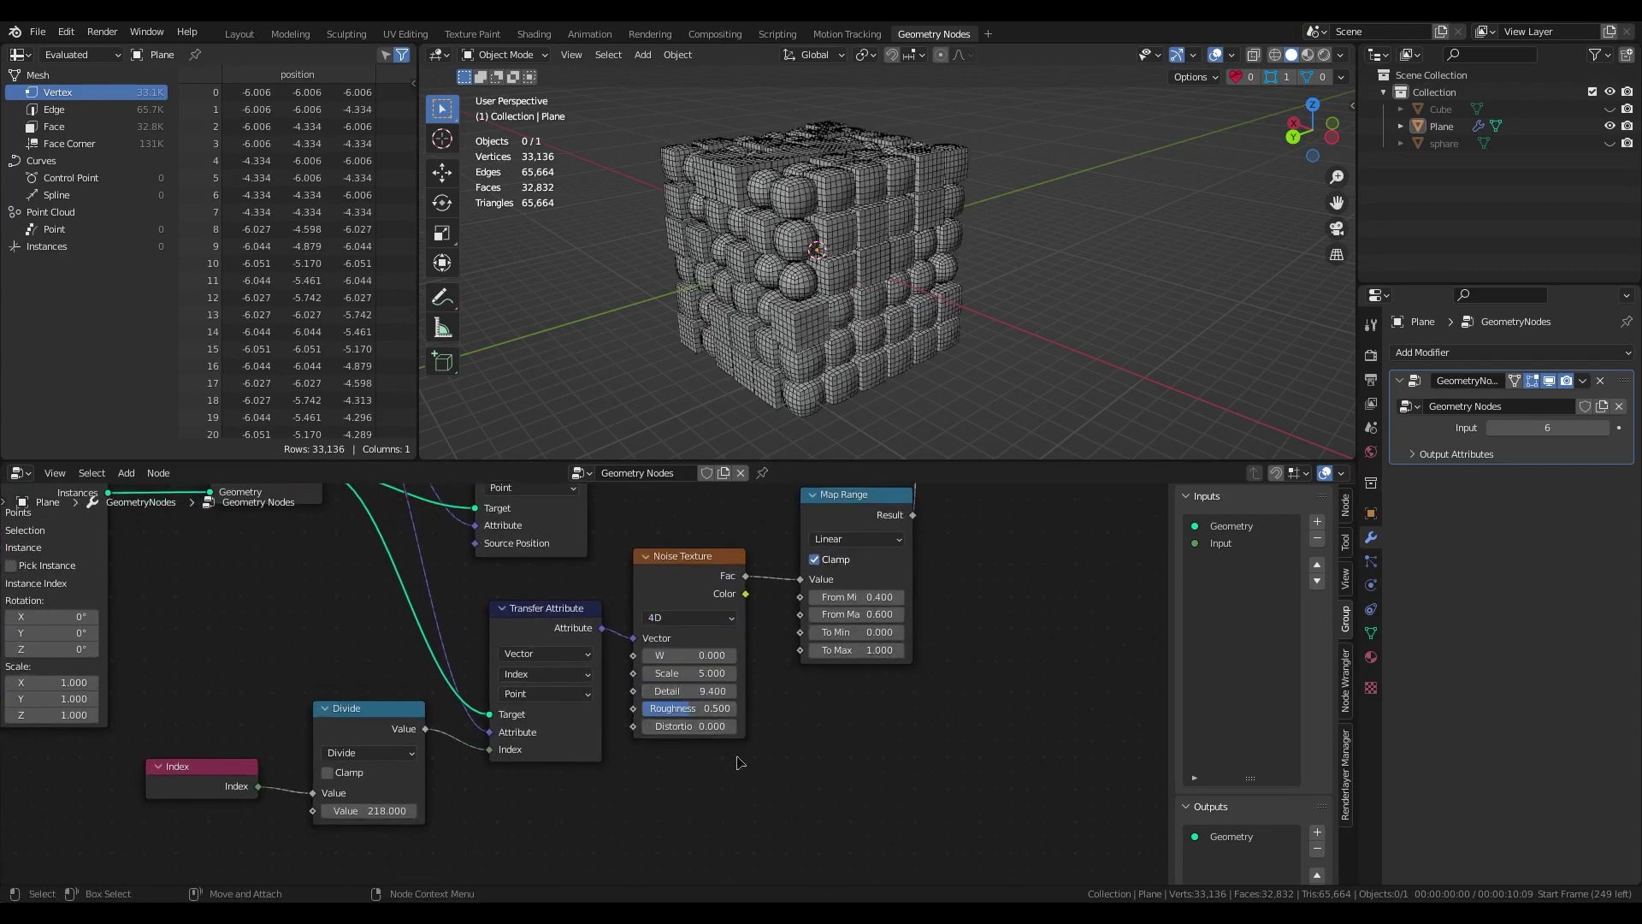
Add a Value node below the lower Transfer Attribute and drive it with the expression #frame.
middle_click_drag(436, 760, 470, 707)
key("shift+a")
type("s")
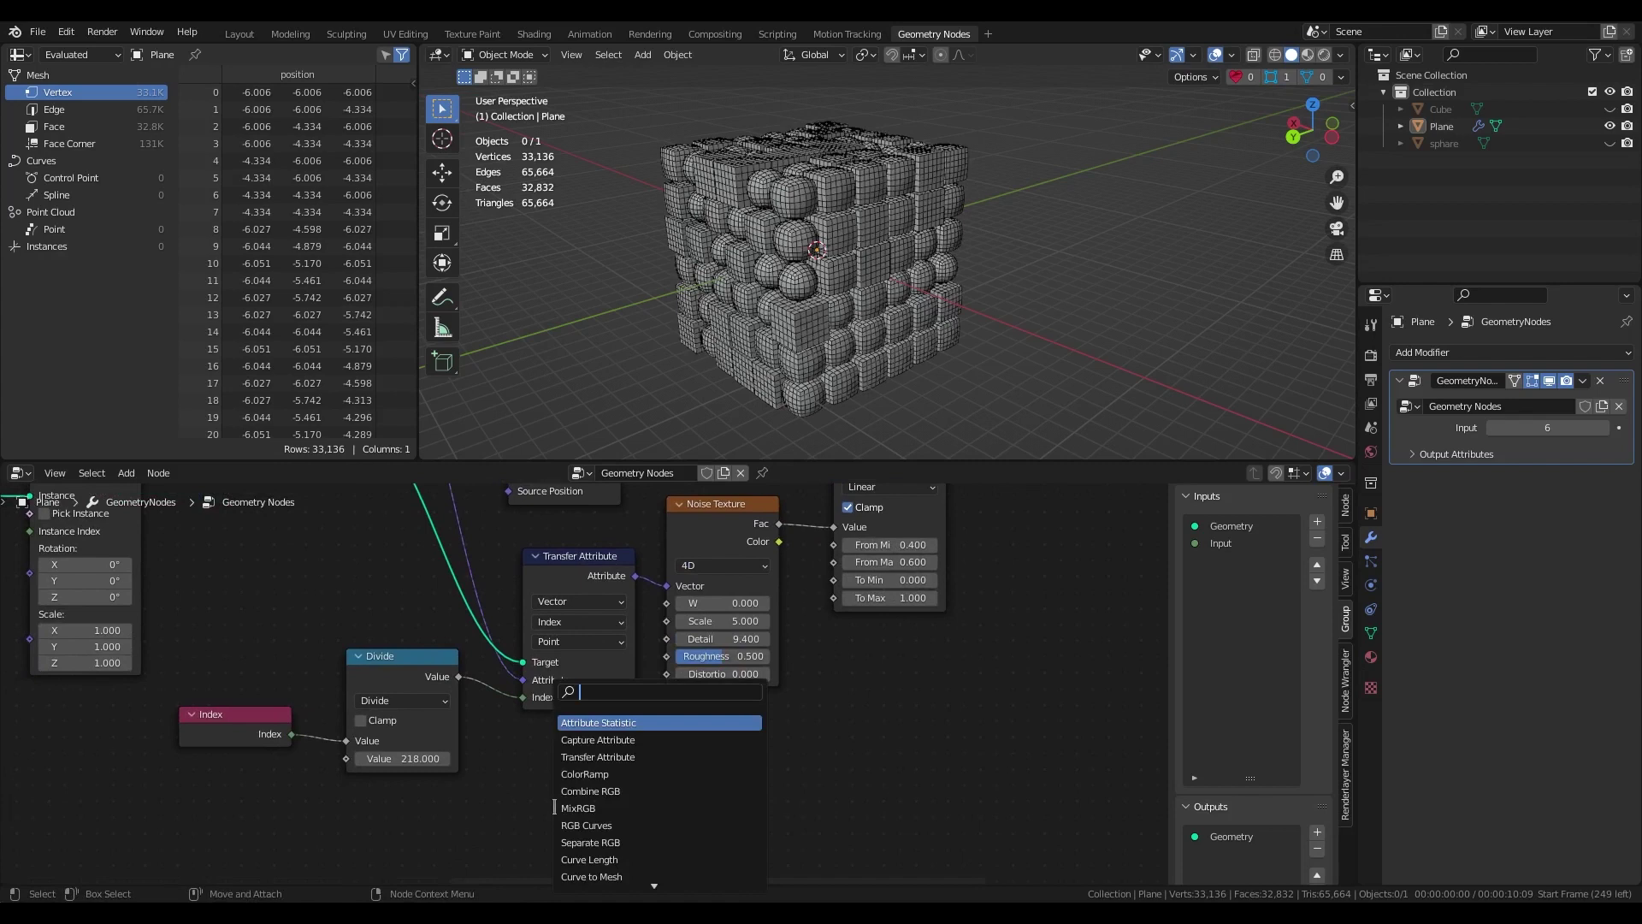
type("va")
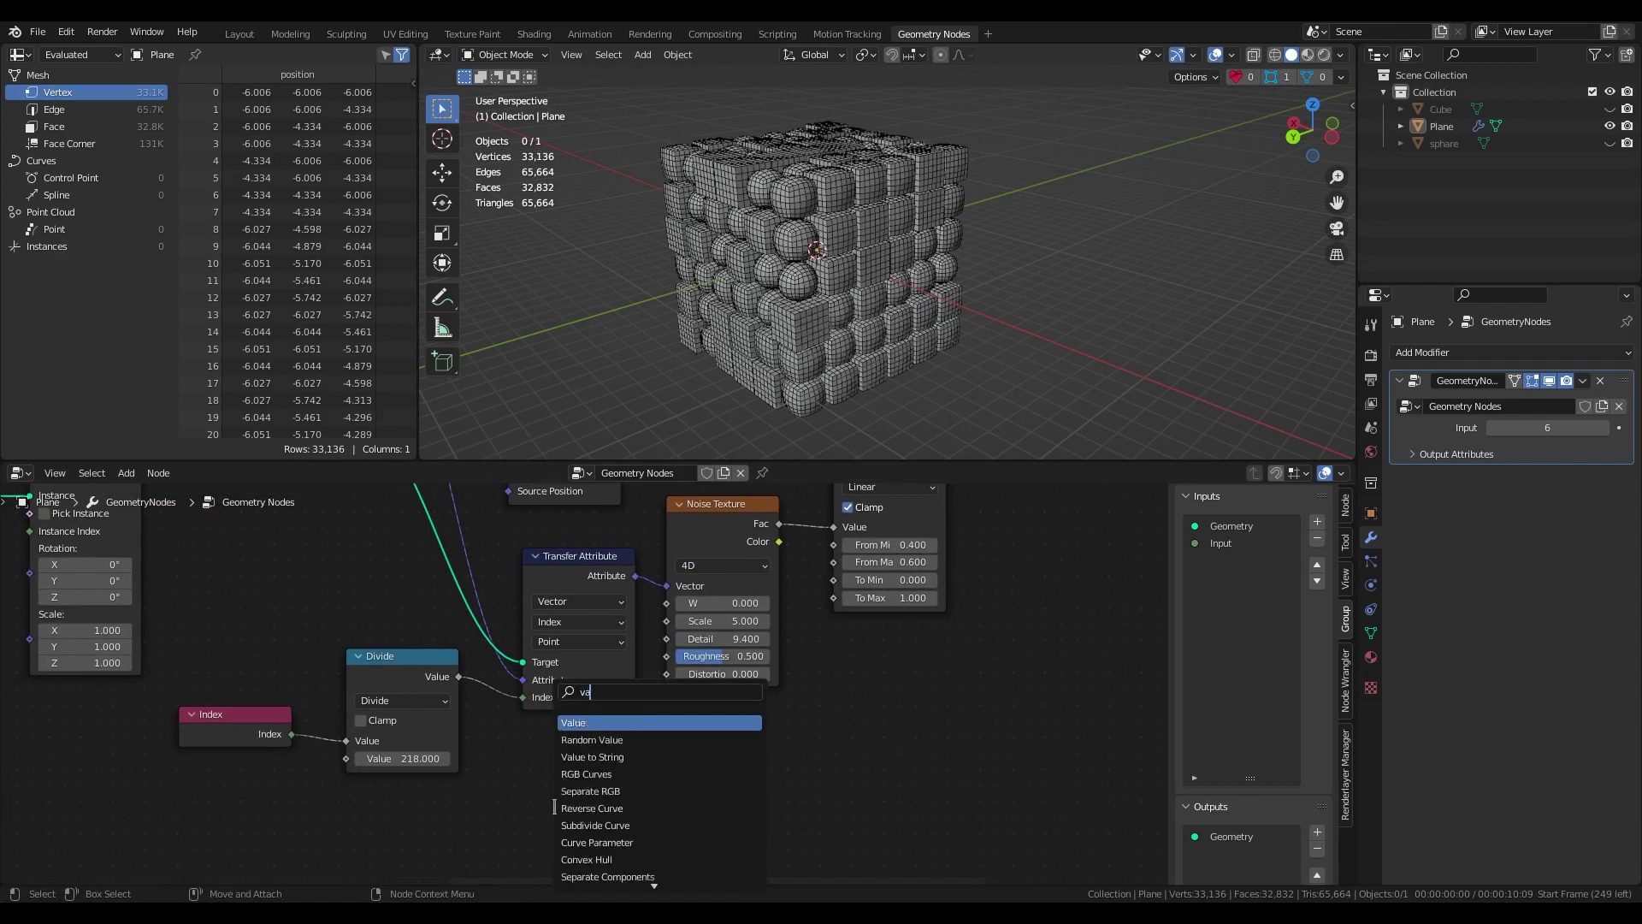
left_click(592, 723)
left_click(550, 781)
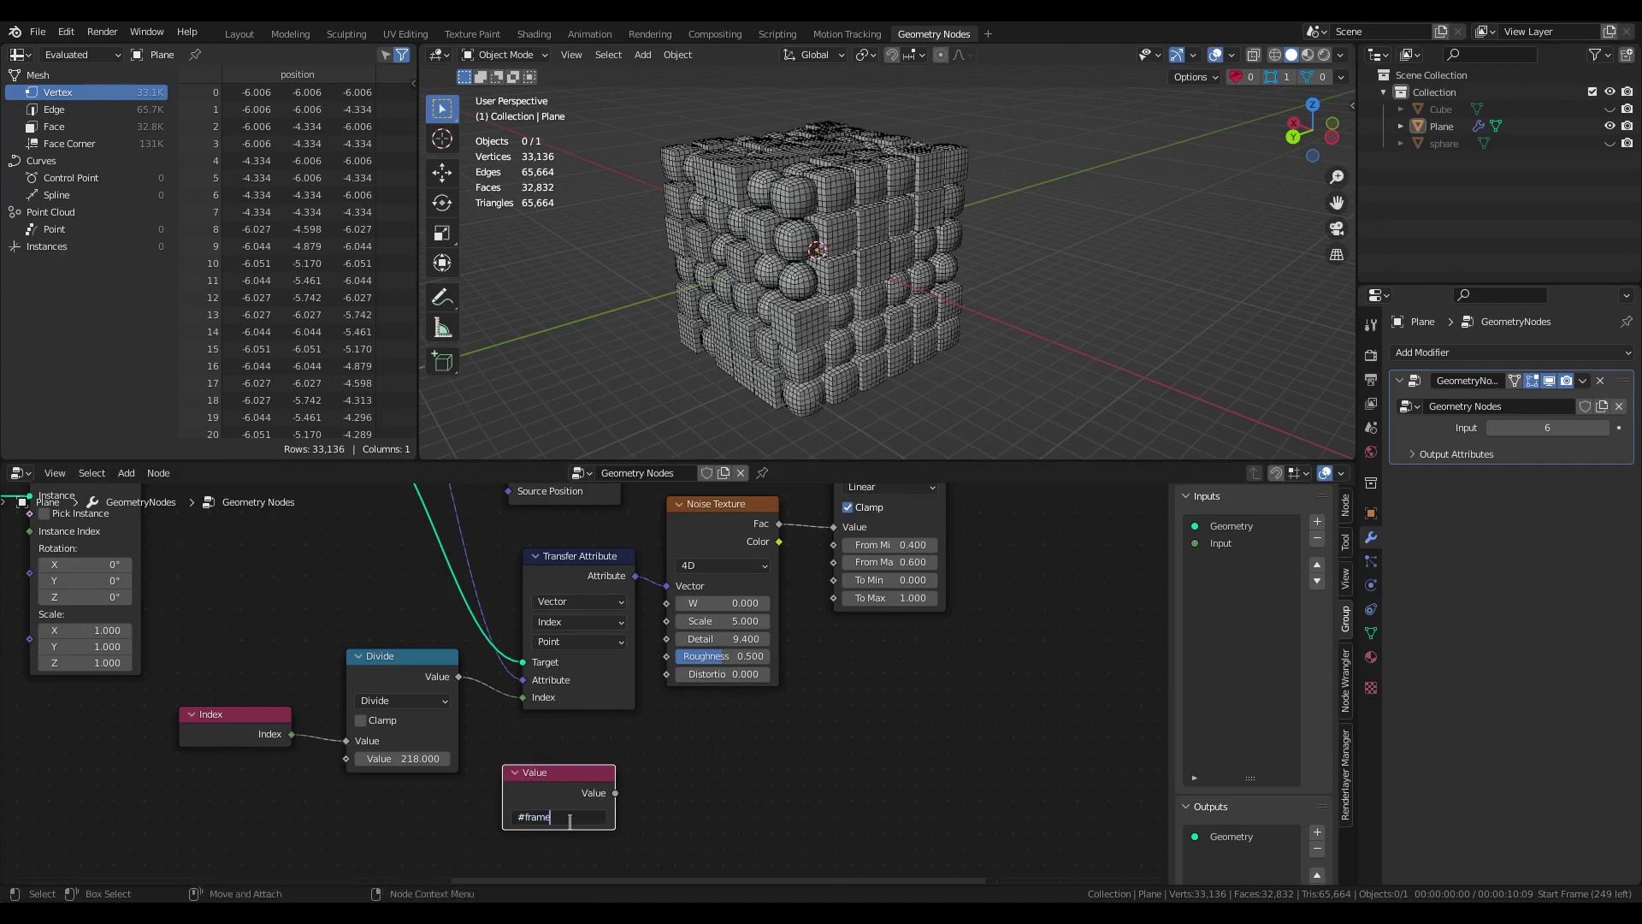
key("Return")
Add a Math node beside the Value node and connect the Value output to its first input.
key("shift+a")
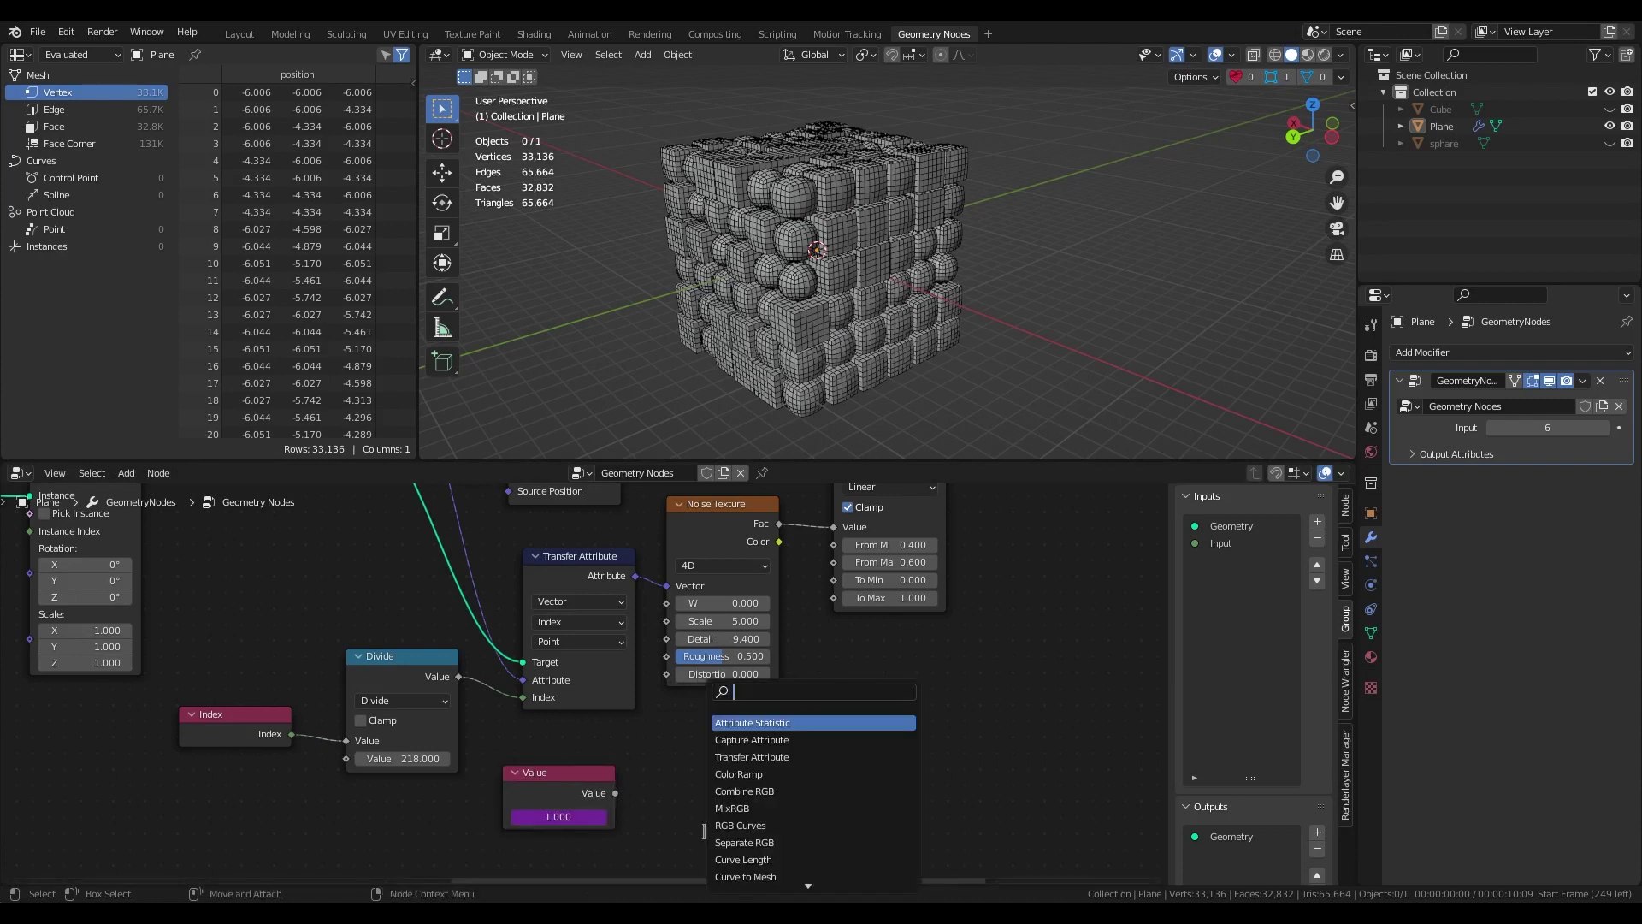
type("ma")
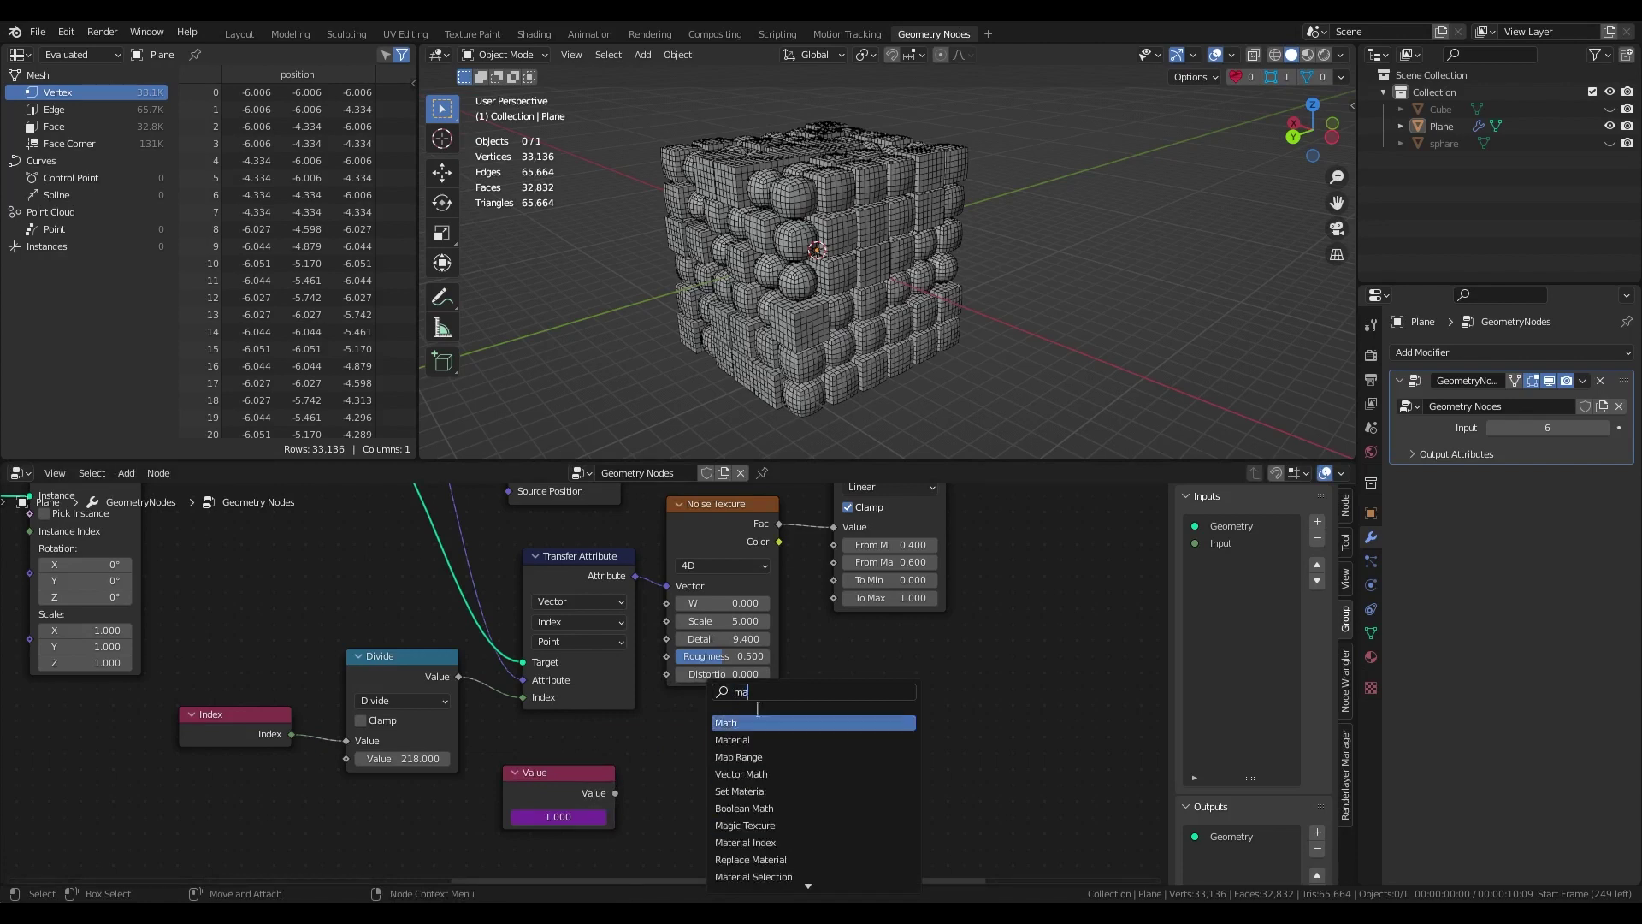
left_click(757, 723)
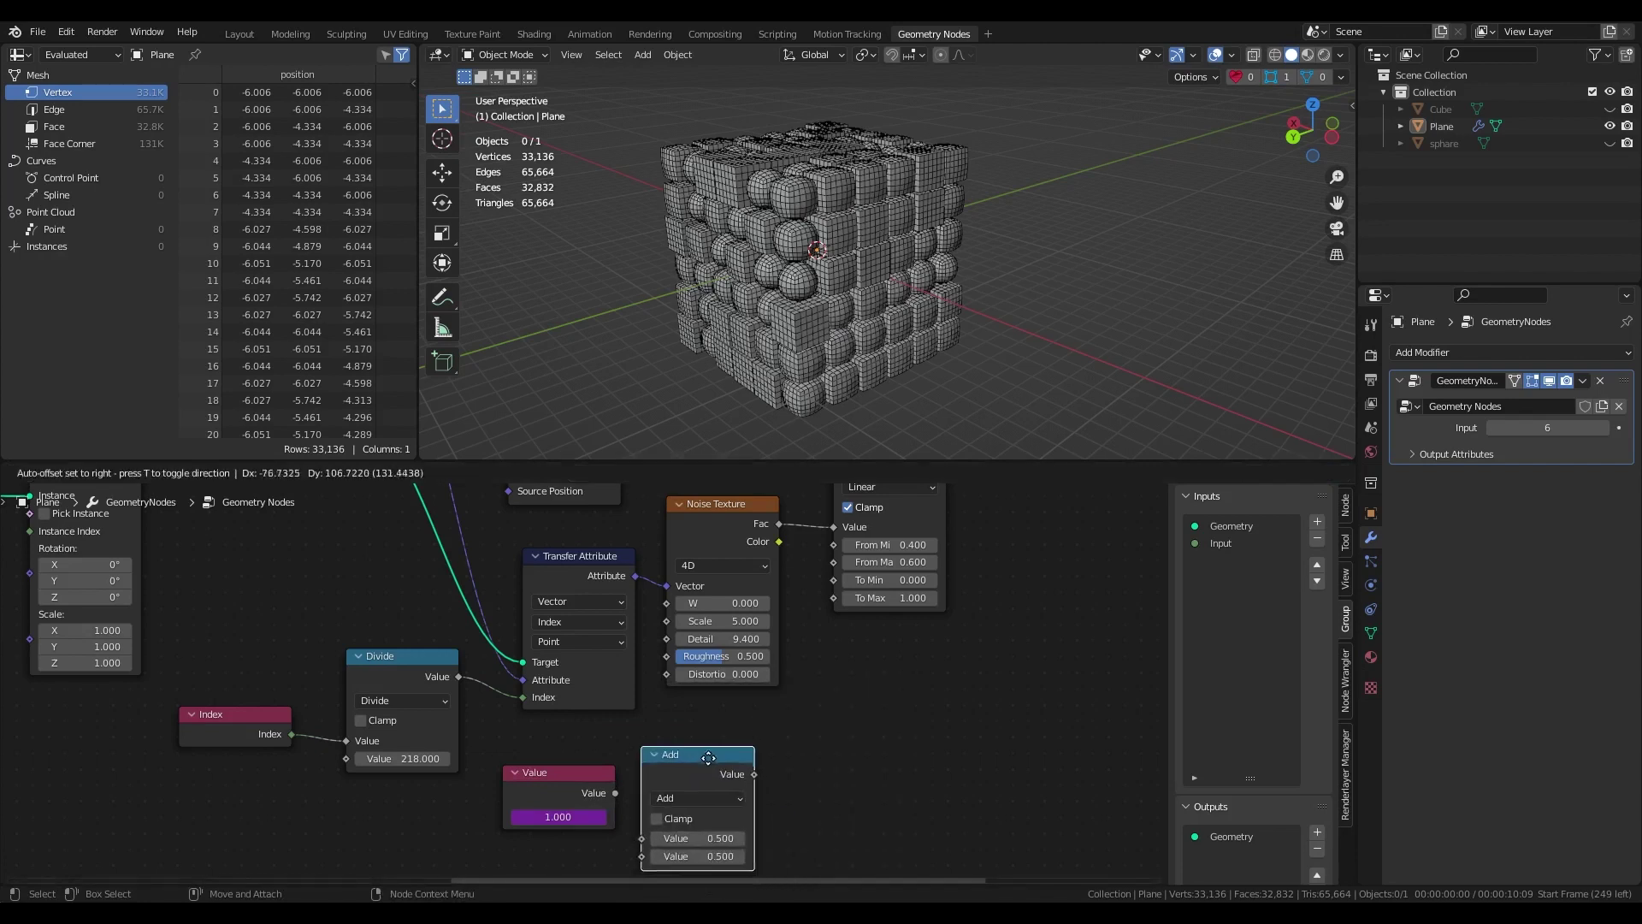
left_click(784, 710)
left_click_drag(587, 703, 624, 749)
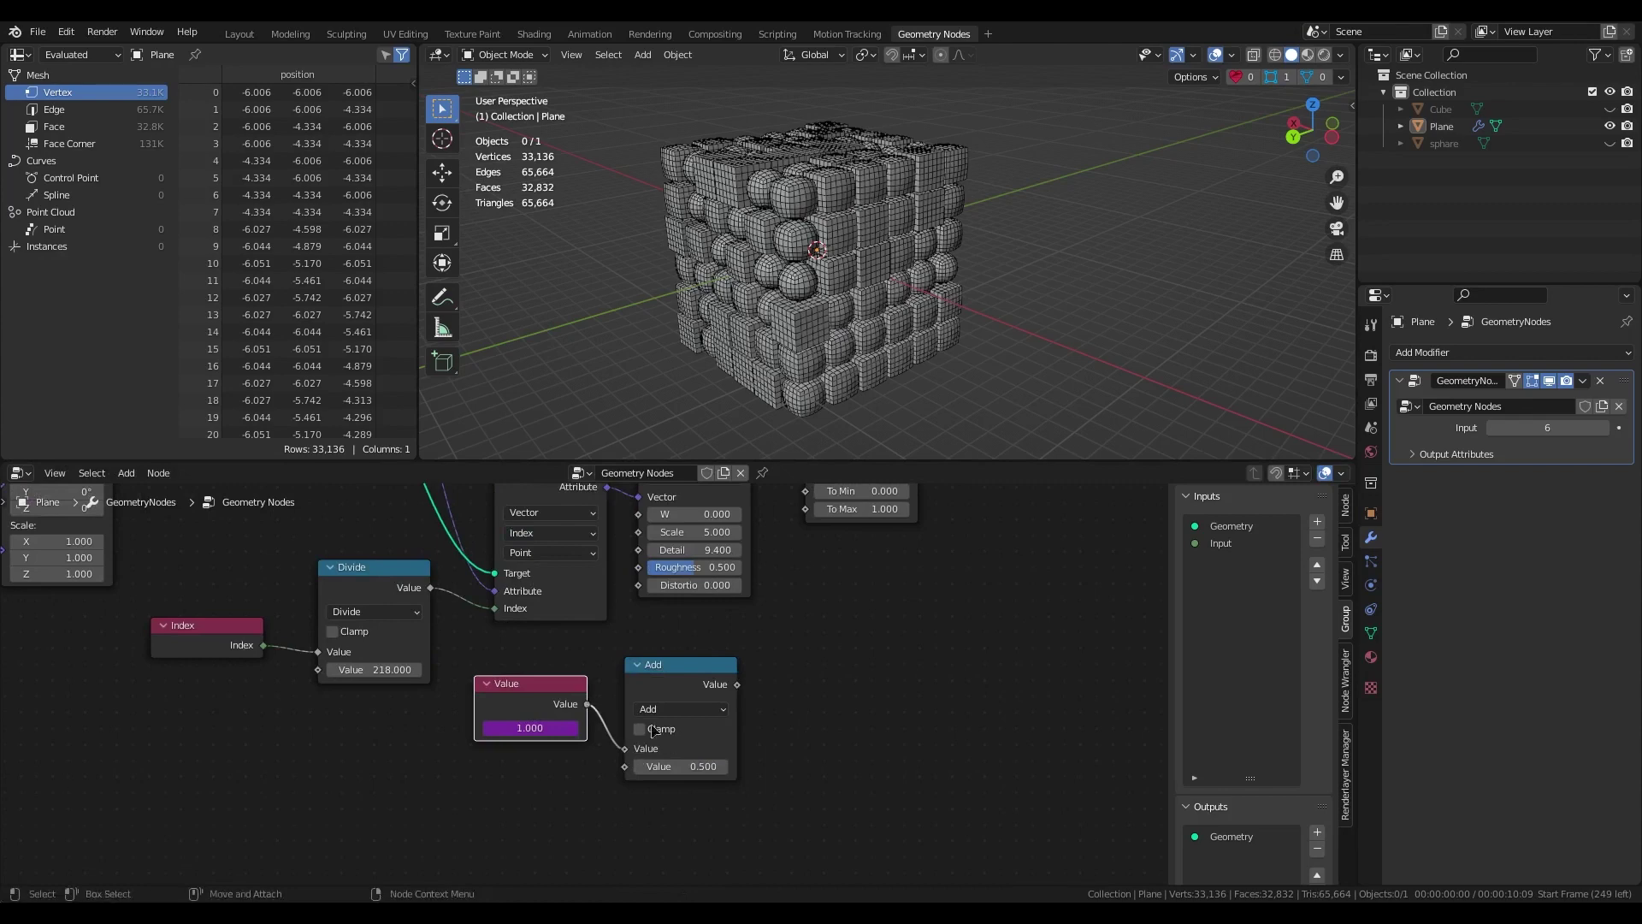
Change the new Math node's operation to Multiply and set its second value to 0.02.
left_click(672, 710)
left_click(659, 540)
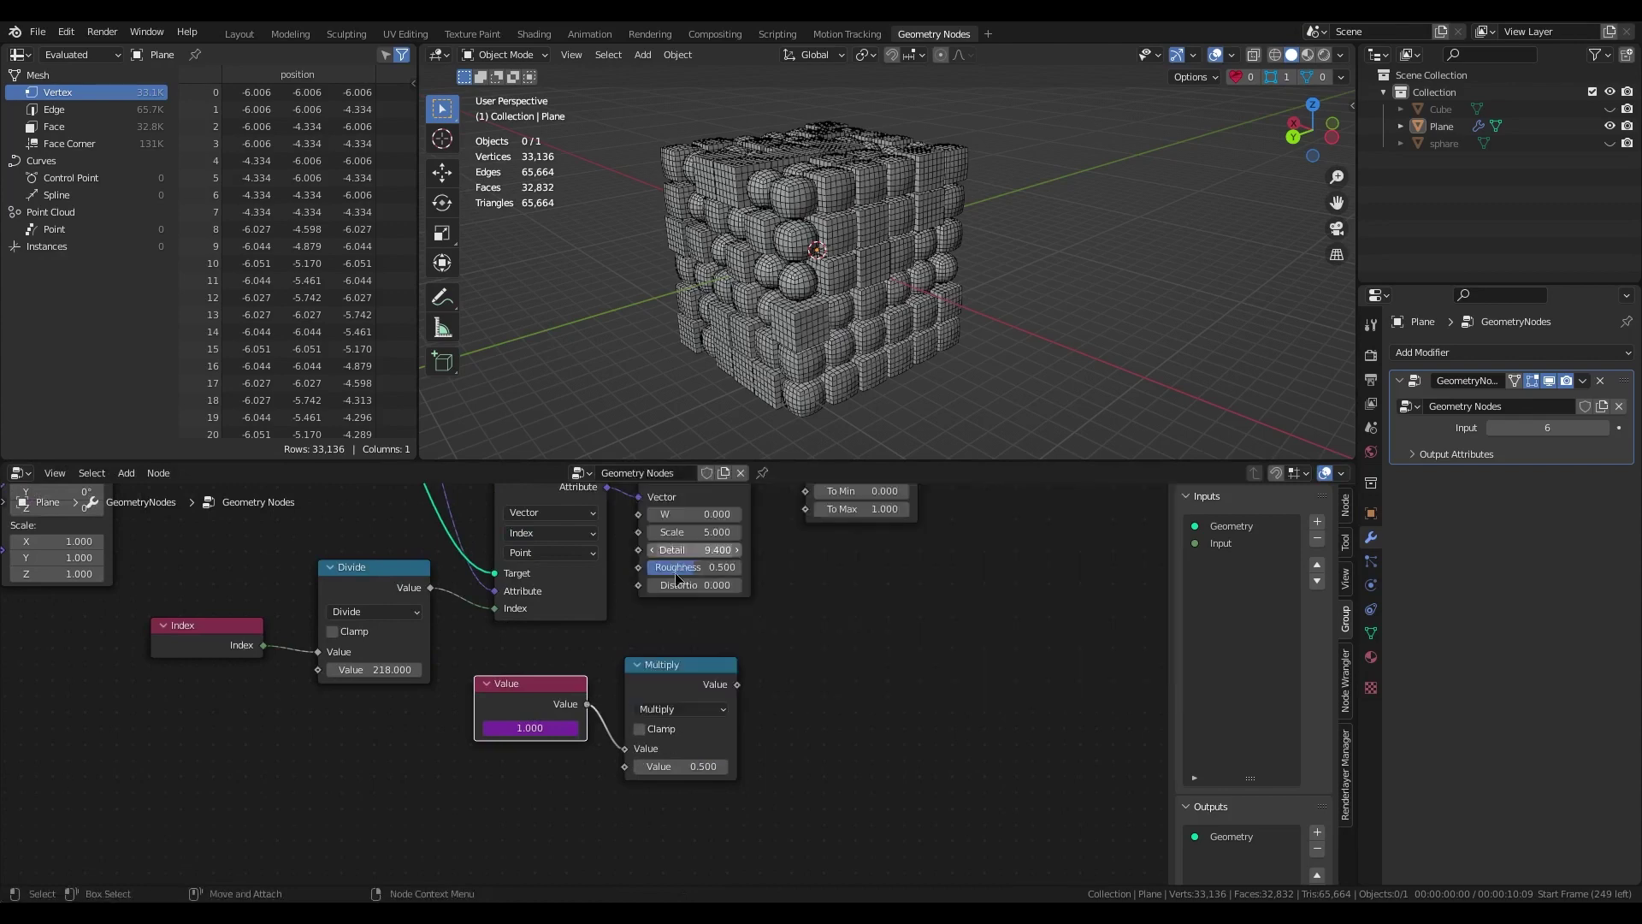
left_click(694, 767)
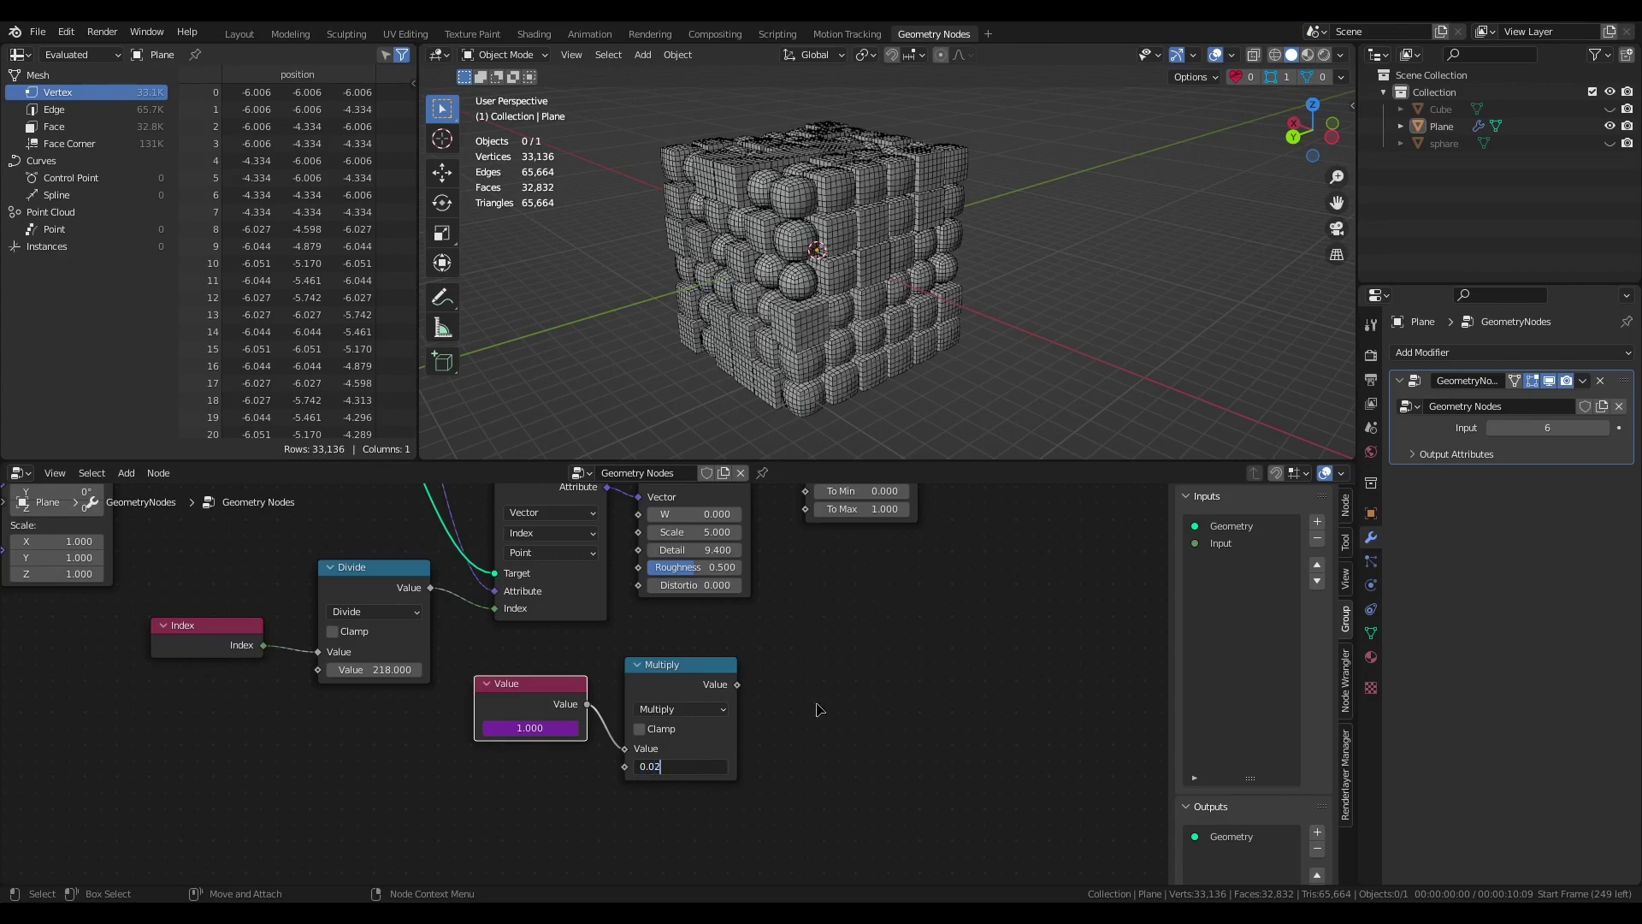
type("0.02")
key("Return")
Connect the Multiply output to the Noise Texture's W input, nudge the noise node and play the animation briefly.
middle_click_drag(816, 710, 793, 780)
left_click_drag(716, 752, 627, 593)
middle_click_drag(847, 624, 828, 737)
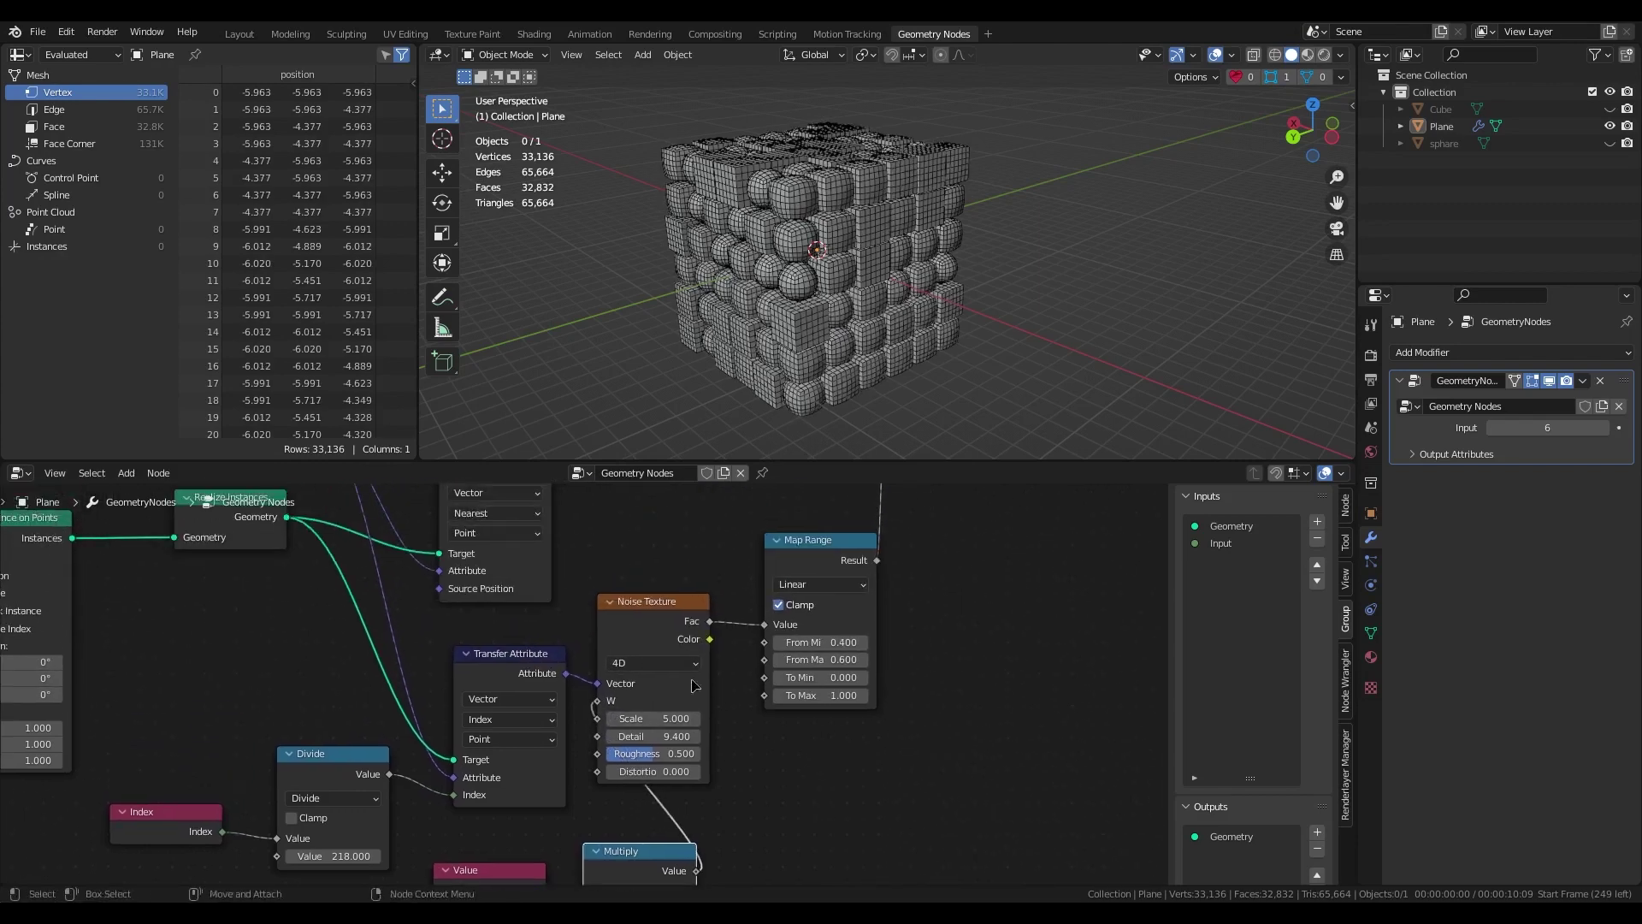
left_click_drag(684, 675, 700, 654)
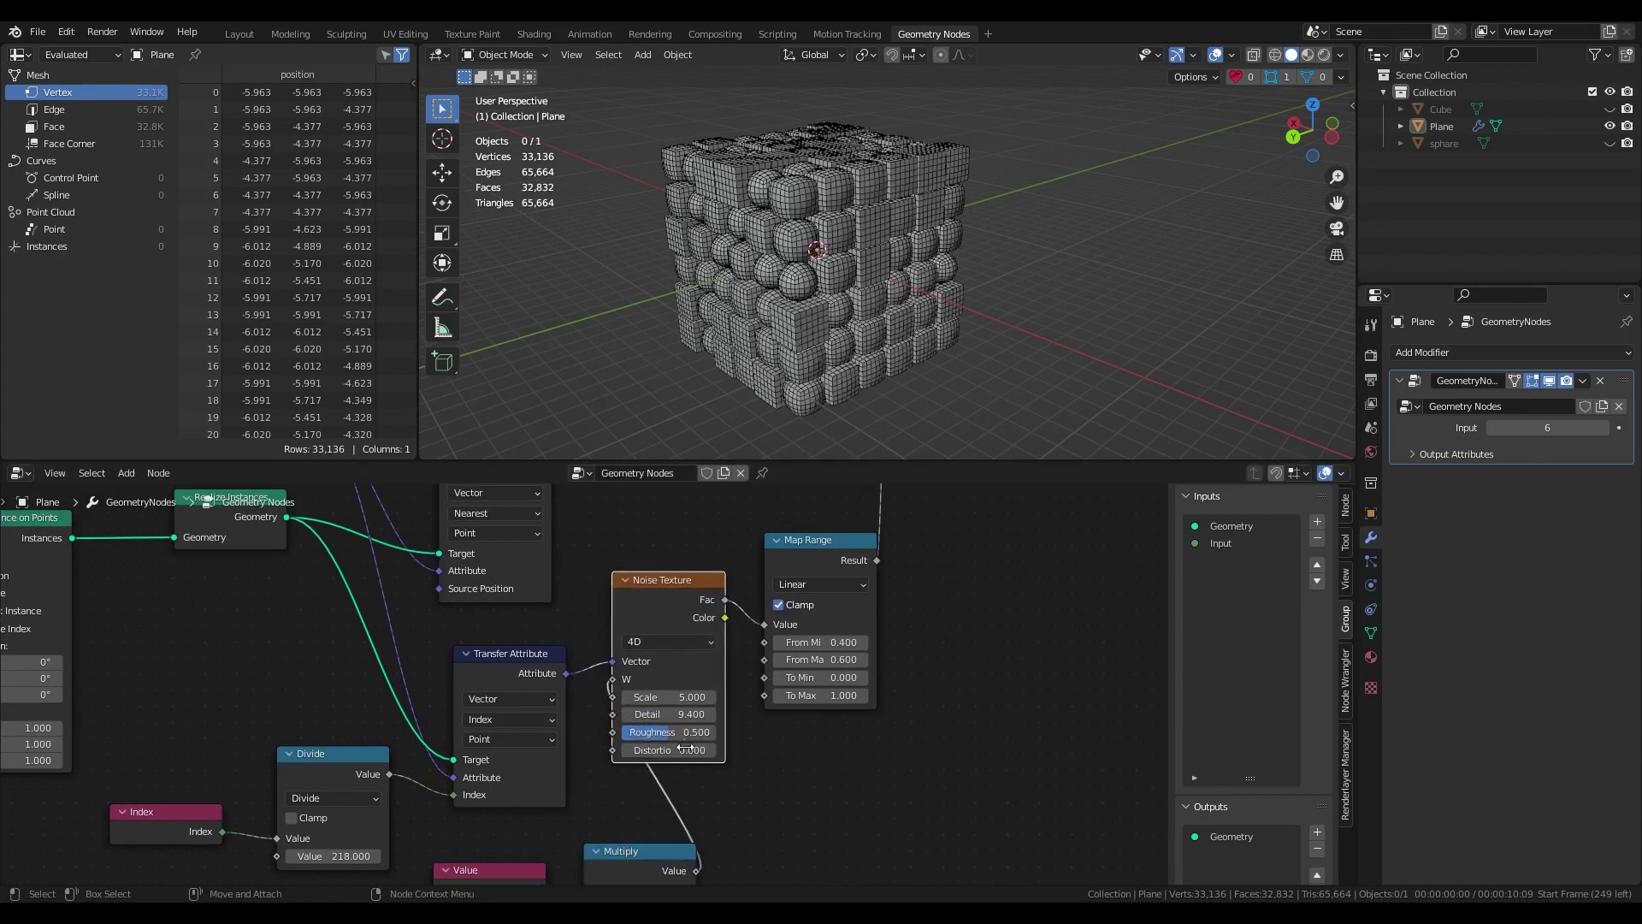
key("space")
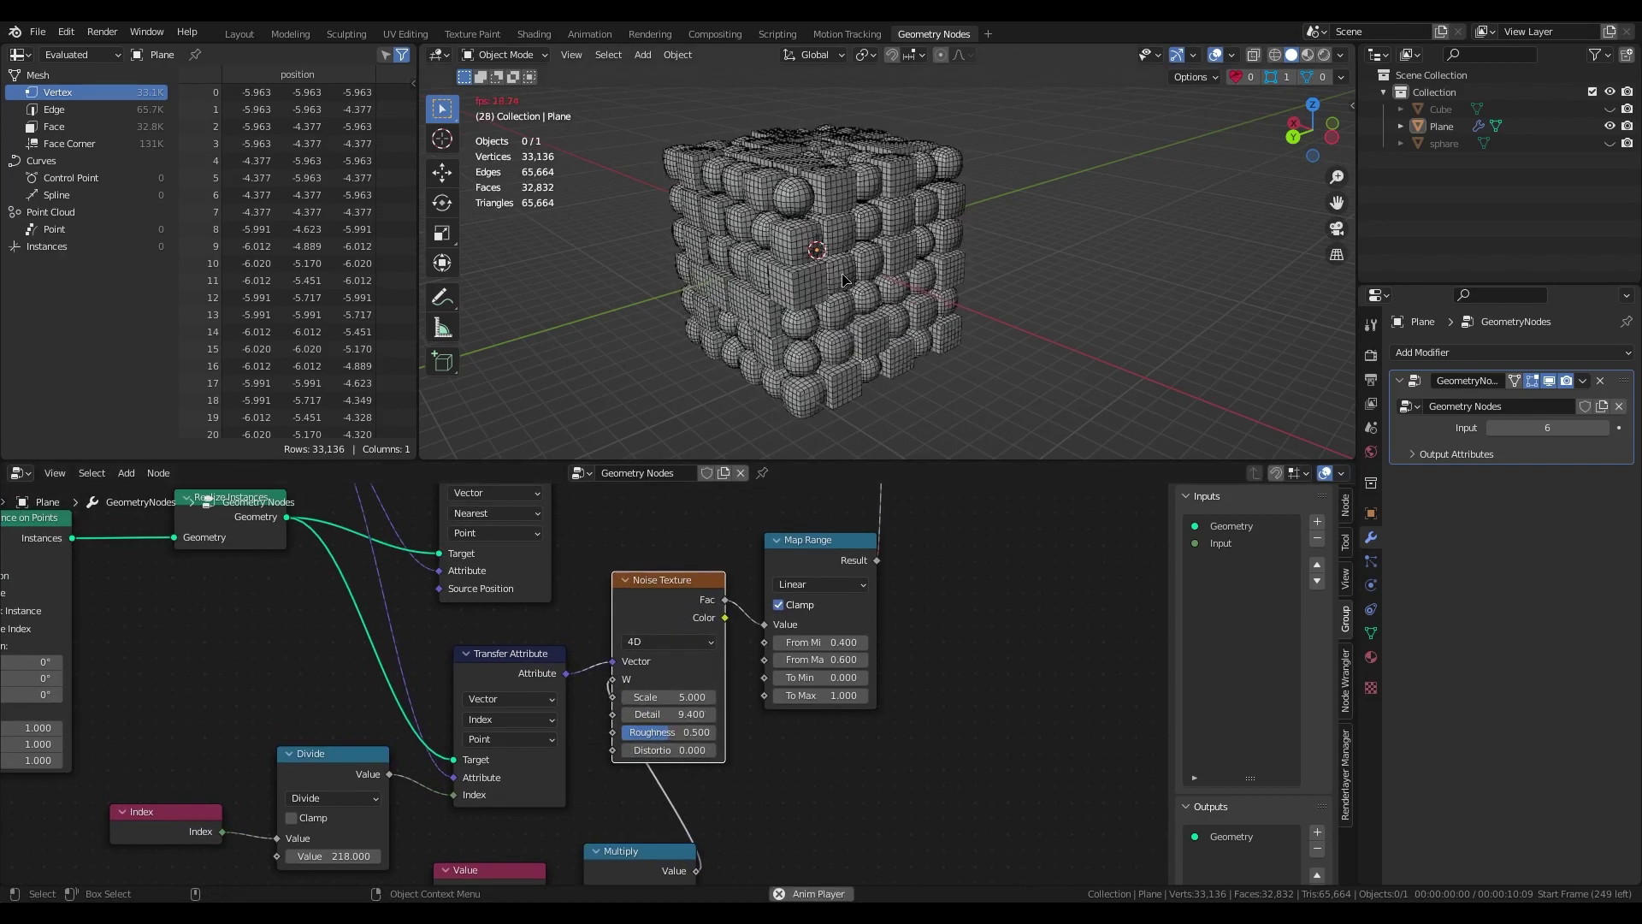
key("space")
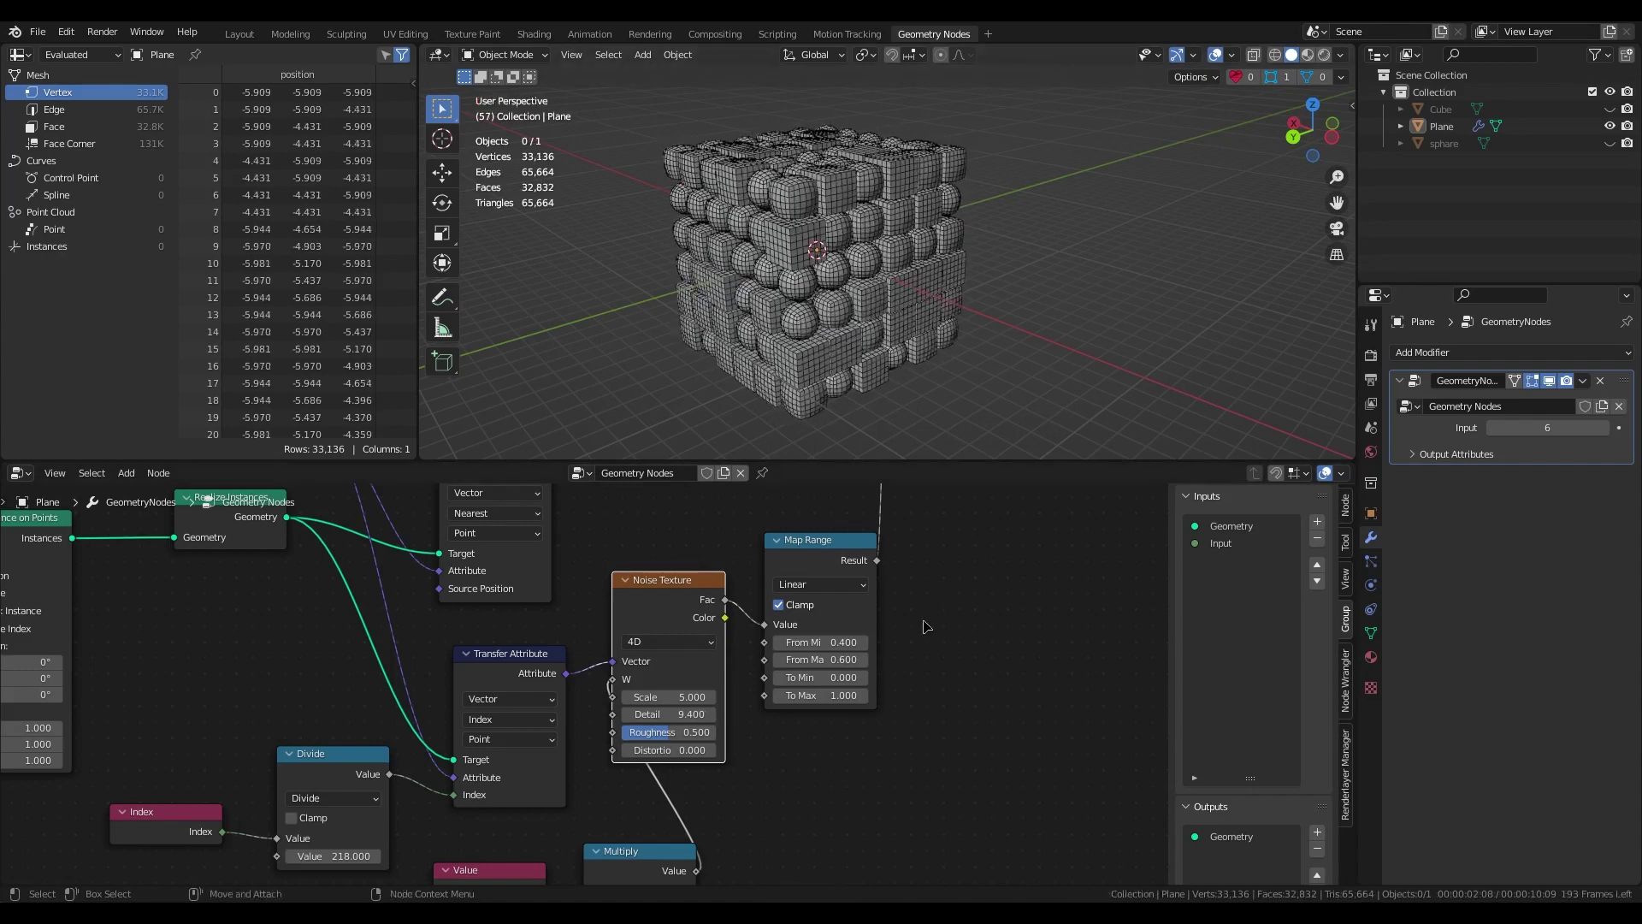
Set the Multiply node's second value to 0.005 and play the animation again.
middle_click_drag(923, 642, 993, 505)
left_click(724, 818)
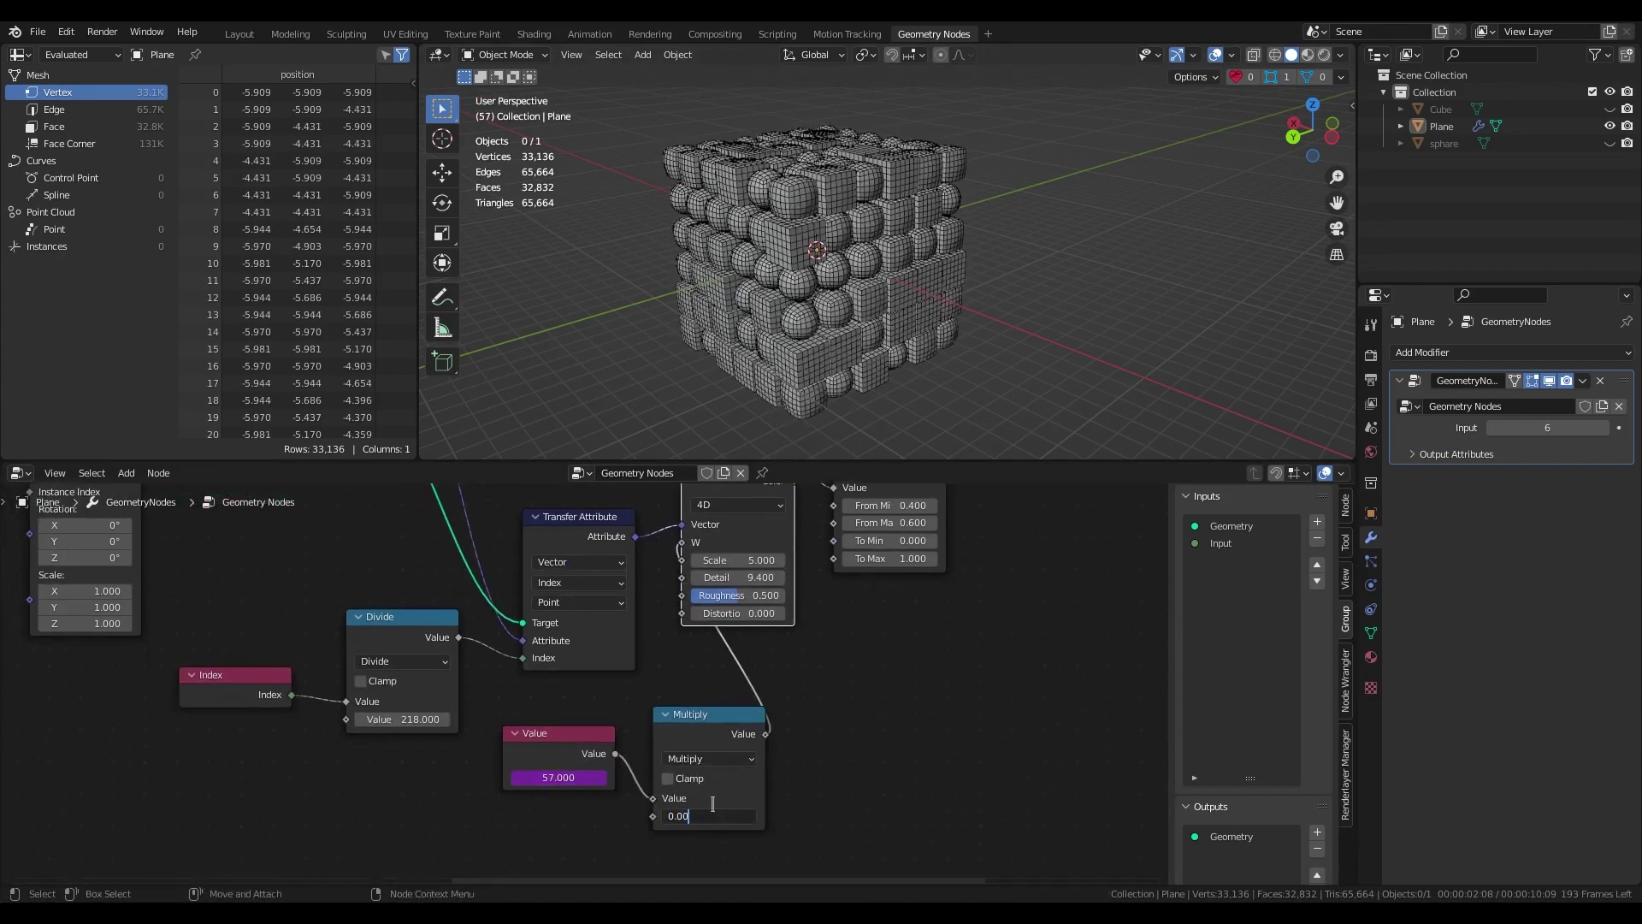
key("Return")
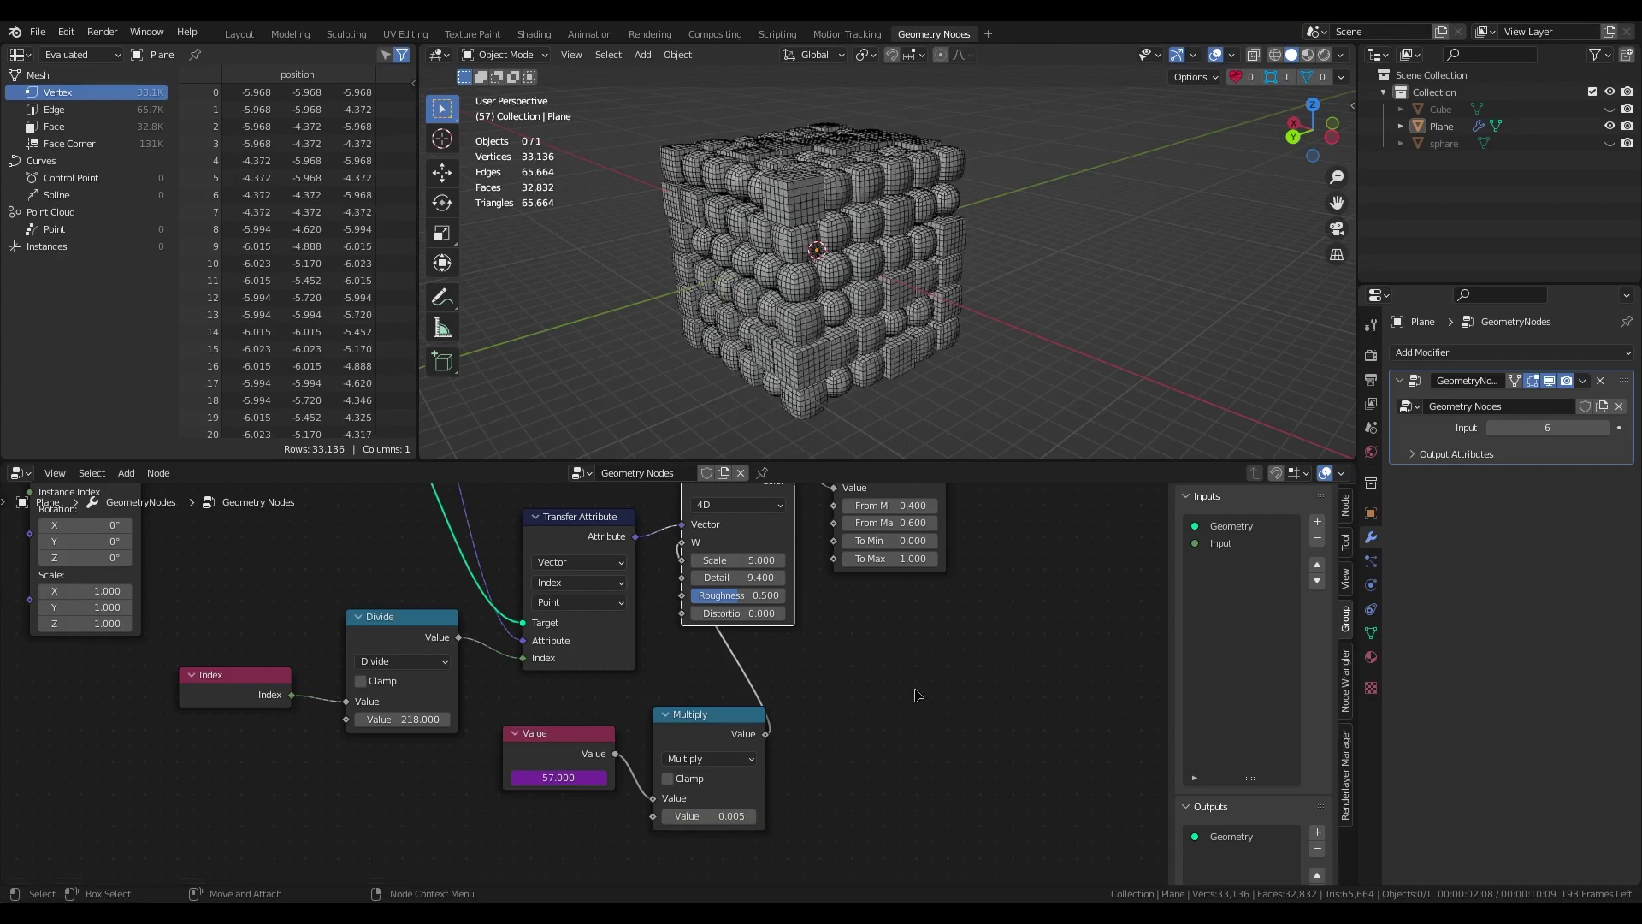
key("space")
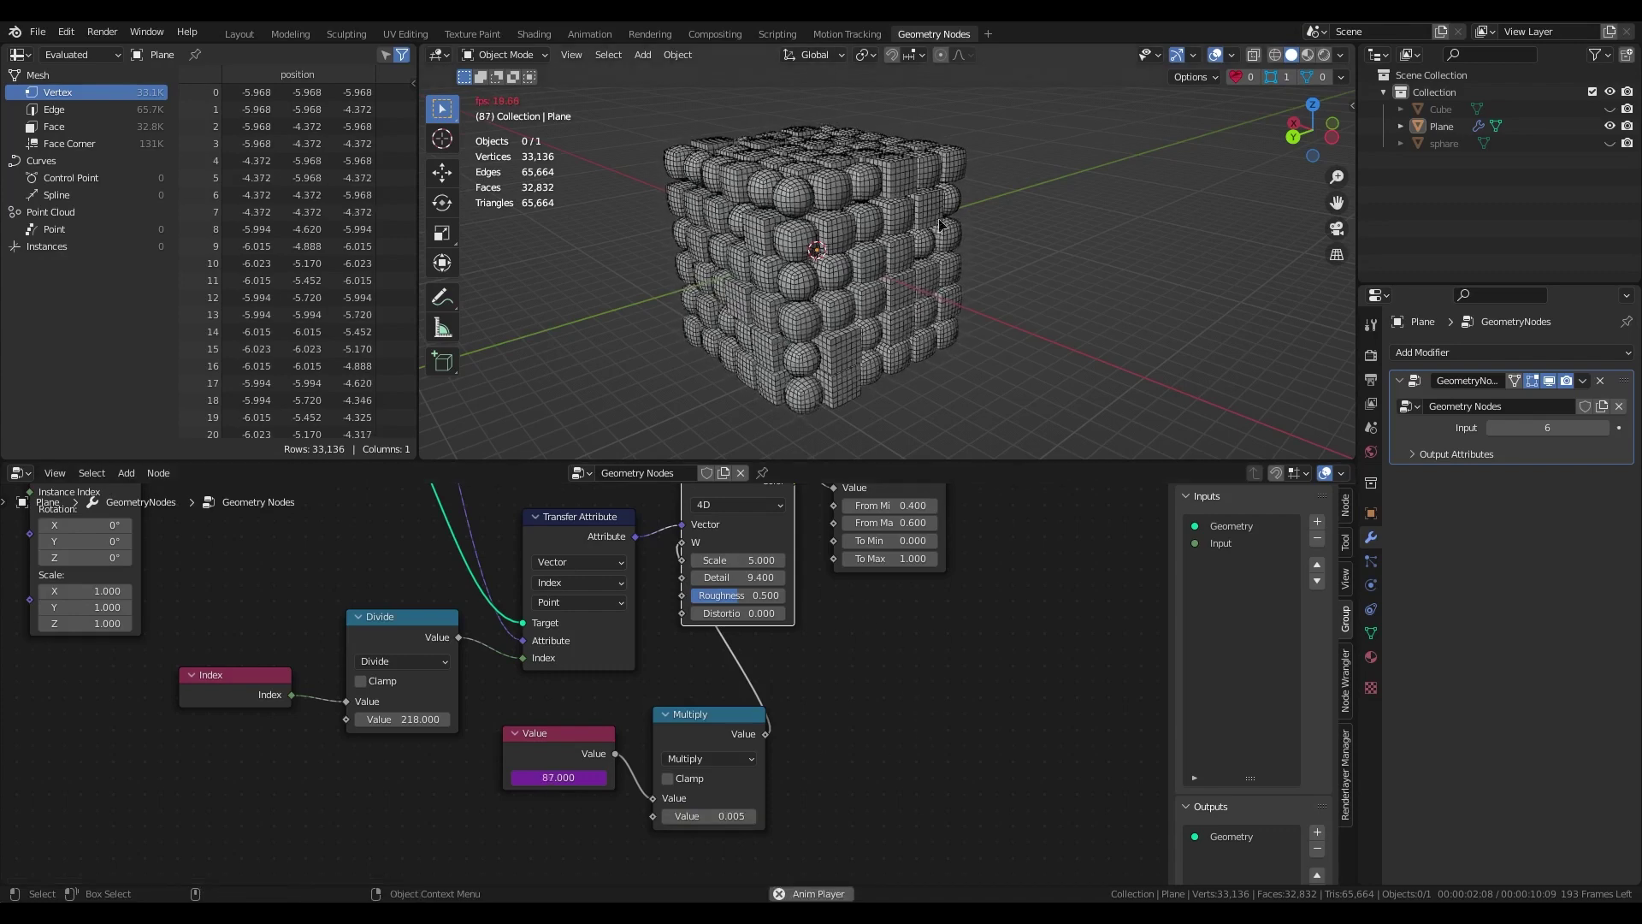
Move the Mix and Set Position nodes away from Map Range to make room between them.
middle_click_drag(774, 825, 663, 881)
left_click_drag(942, 730, 657, 551)
key("g")
left_click(848, 696)
middle_click_drag(848, 696, 893, 614)
left_click(857, 806)
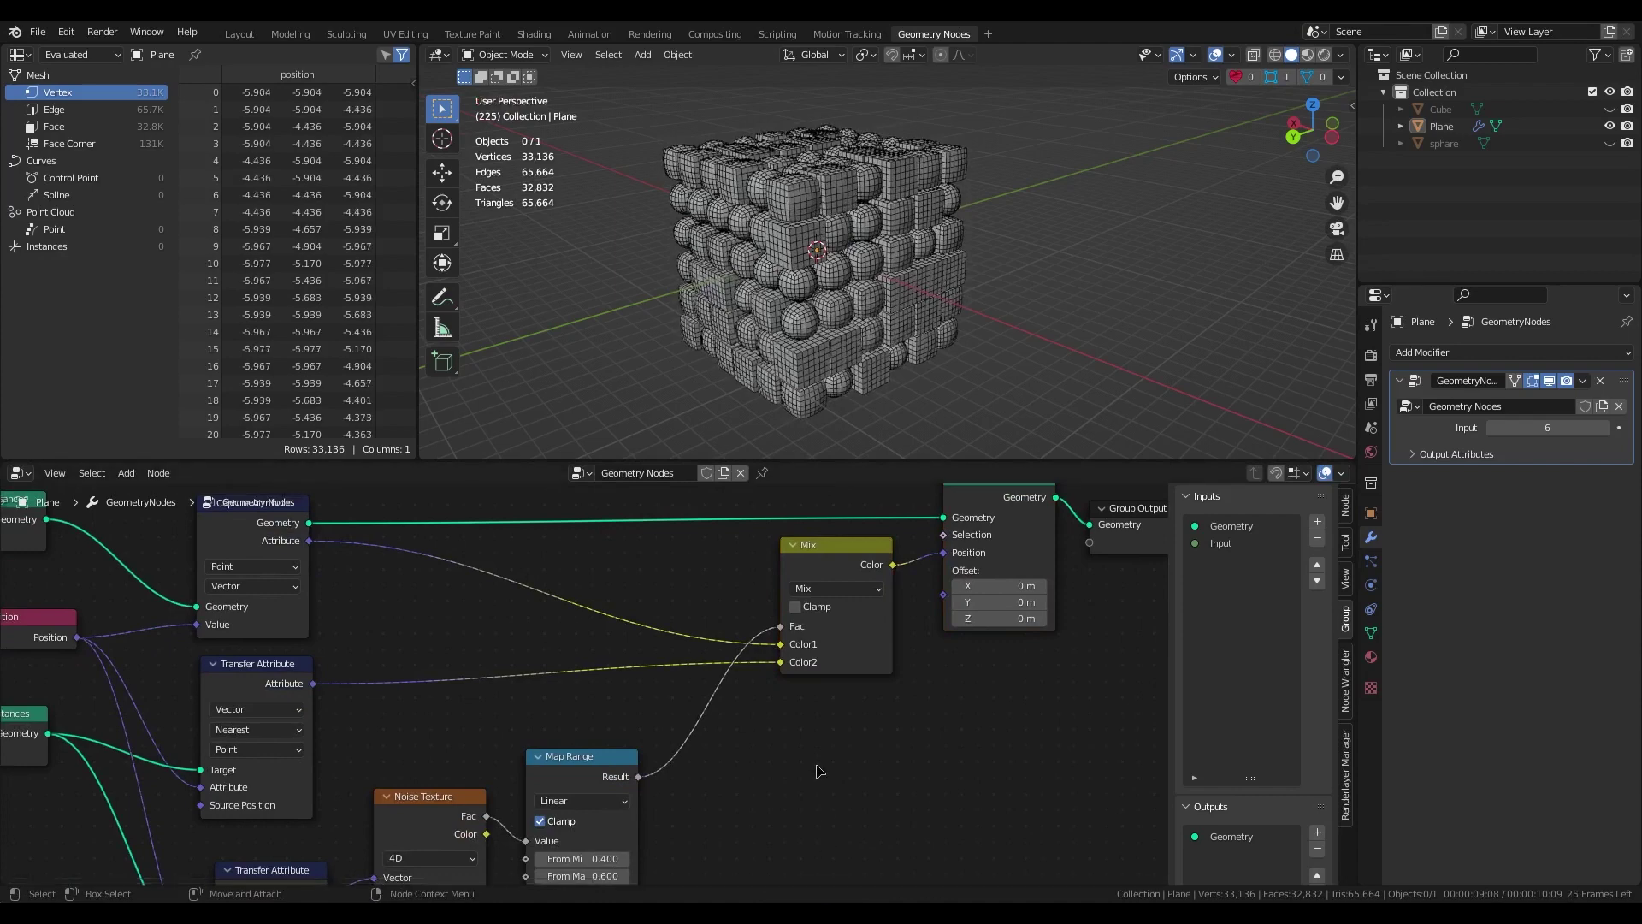
Insert a ColorRamp node between Map Range and the Mix node's Fac input, and move its black stop to 0.200.
key("shift+a")
type("ram")
left_click(848, 740)
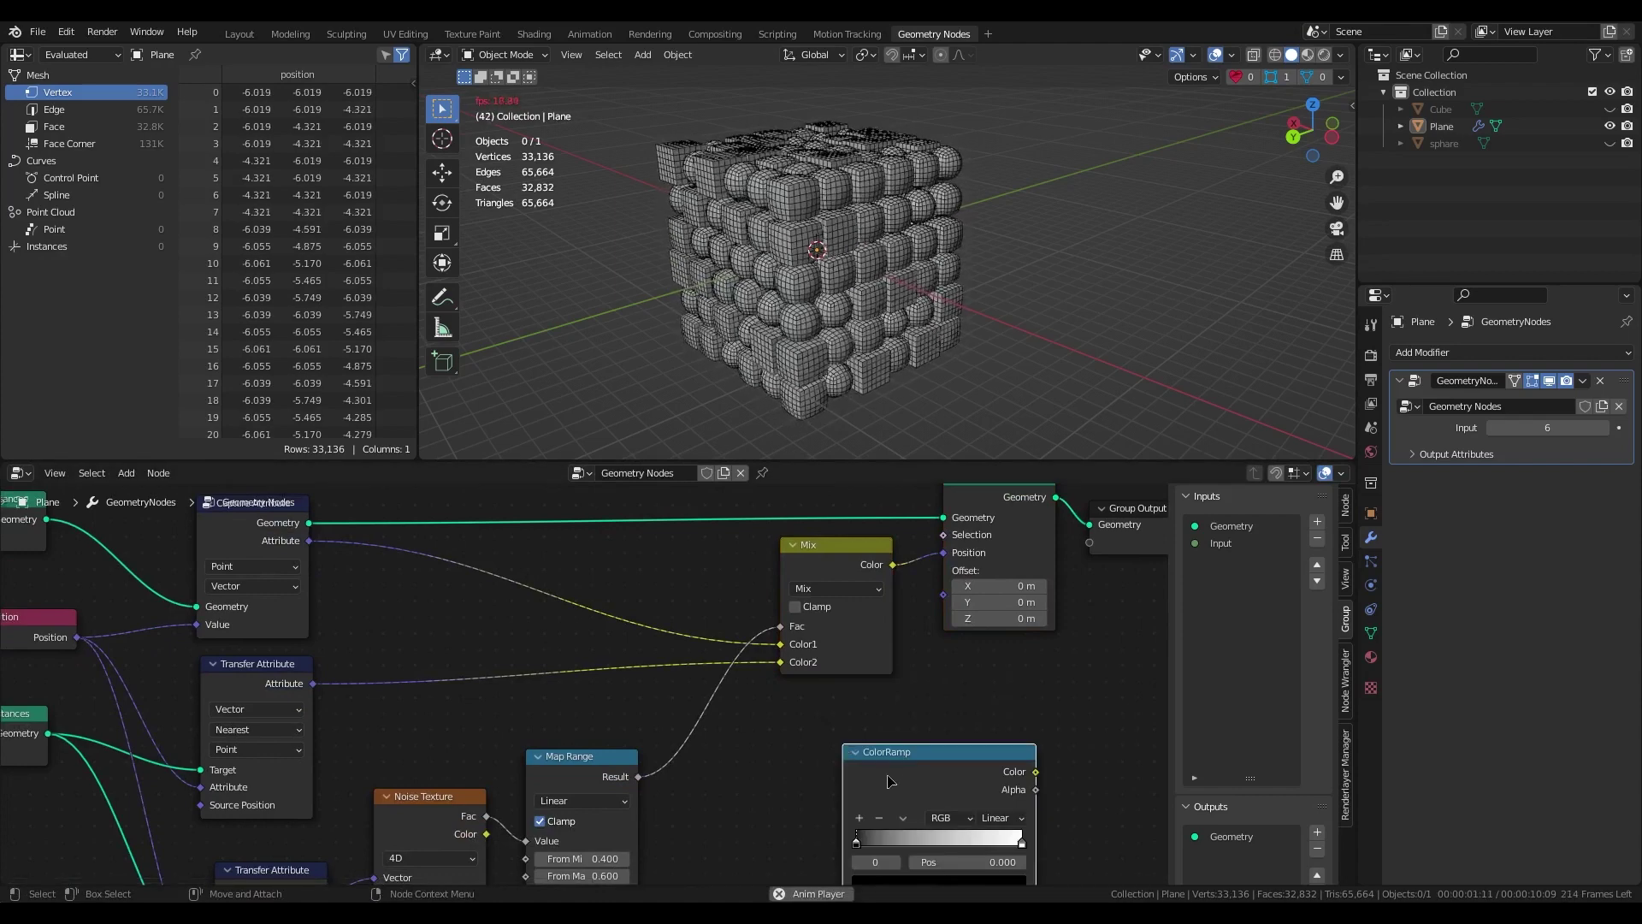
left_click(756, 720)
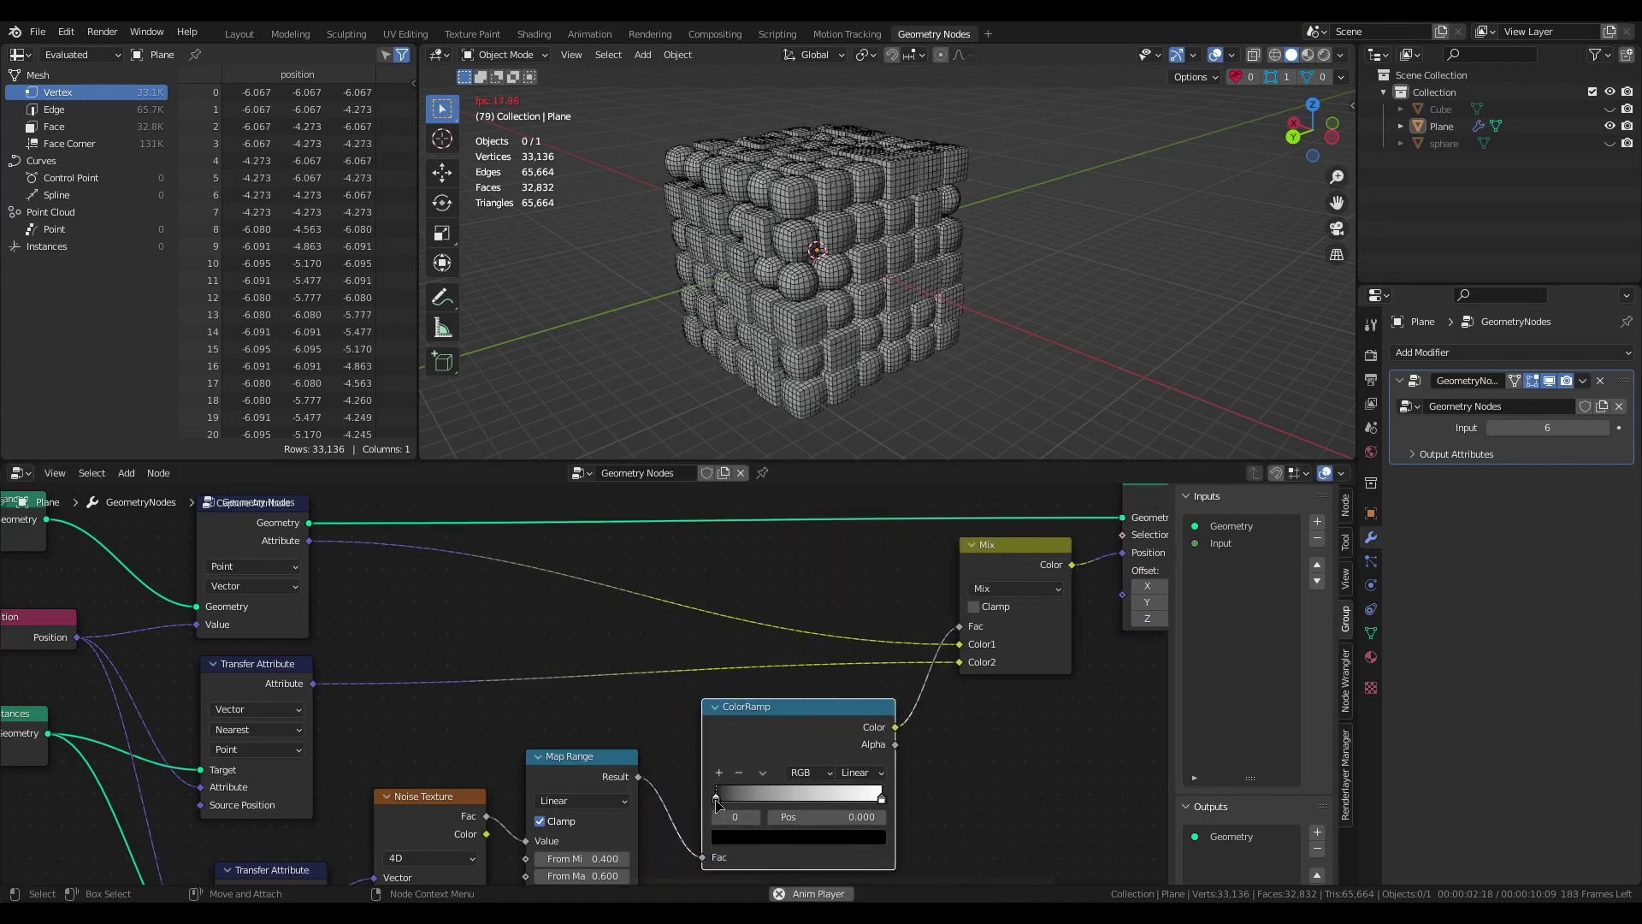
left_click_drag(717, 799, 759, 806)
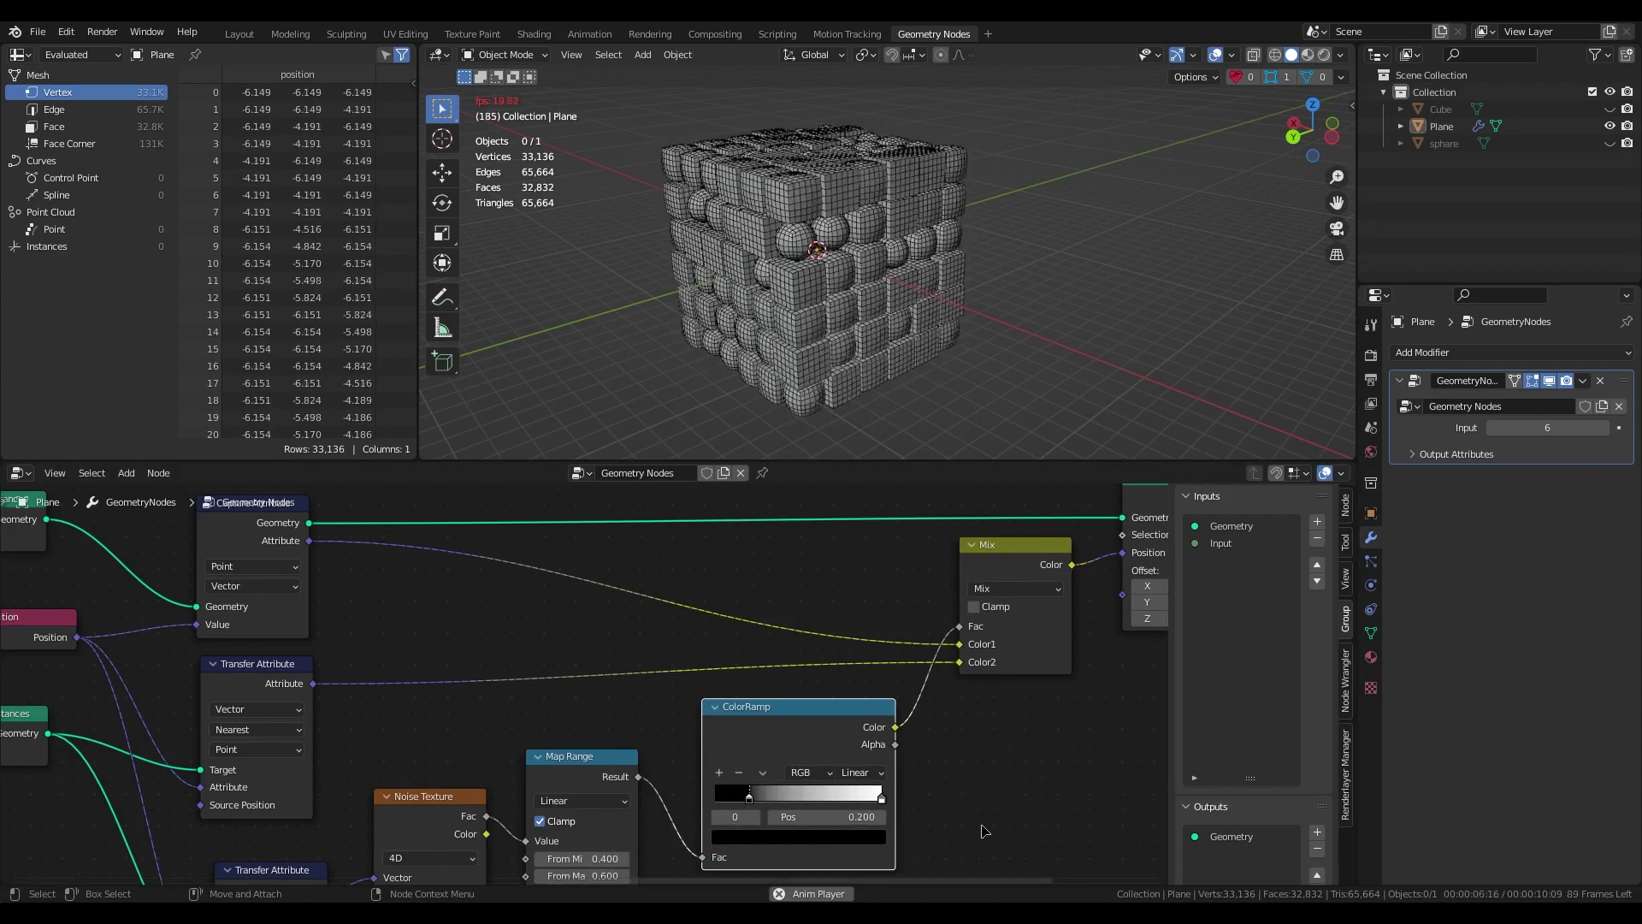
Move the Group Output node lower, clear of the Set Position node, and bring the group's output list into view.
middle_click_drag(1022, 800, 583, 824)
left_click_drag(924, 543, 959, 696)
middle_click_drag(710, 811, 752, 689)
scroll(1283, 795, "down", 2)
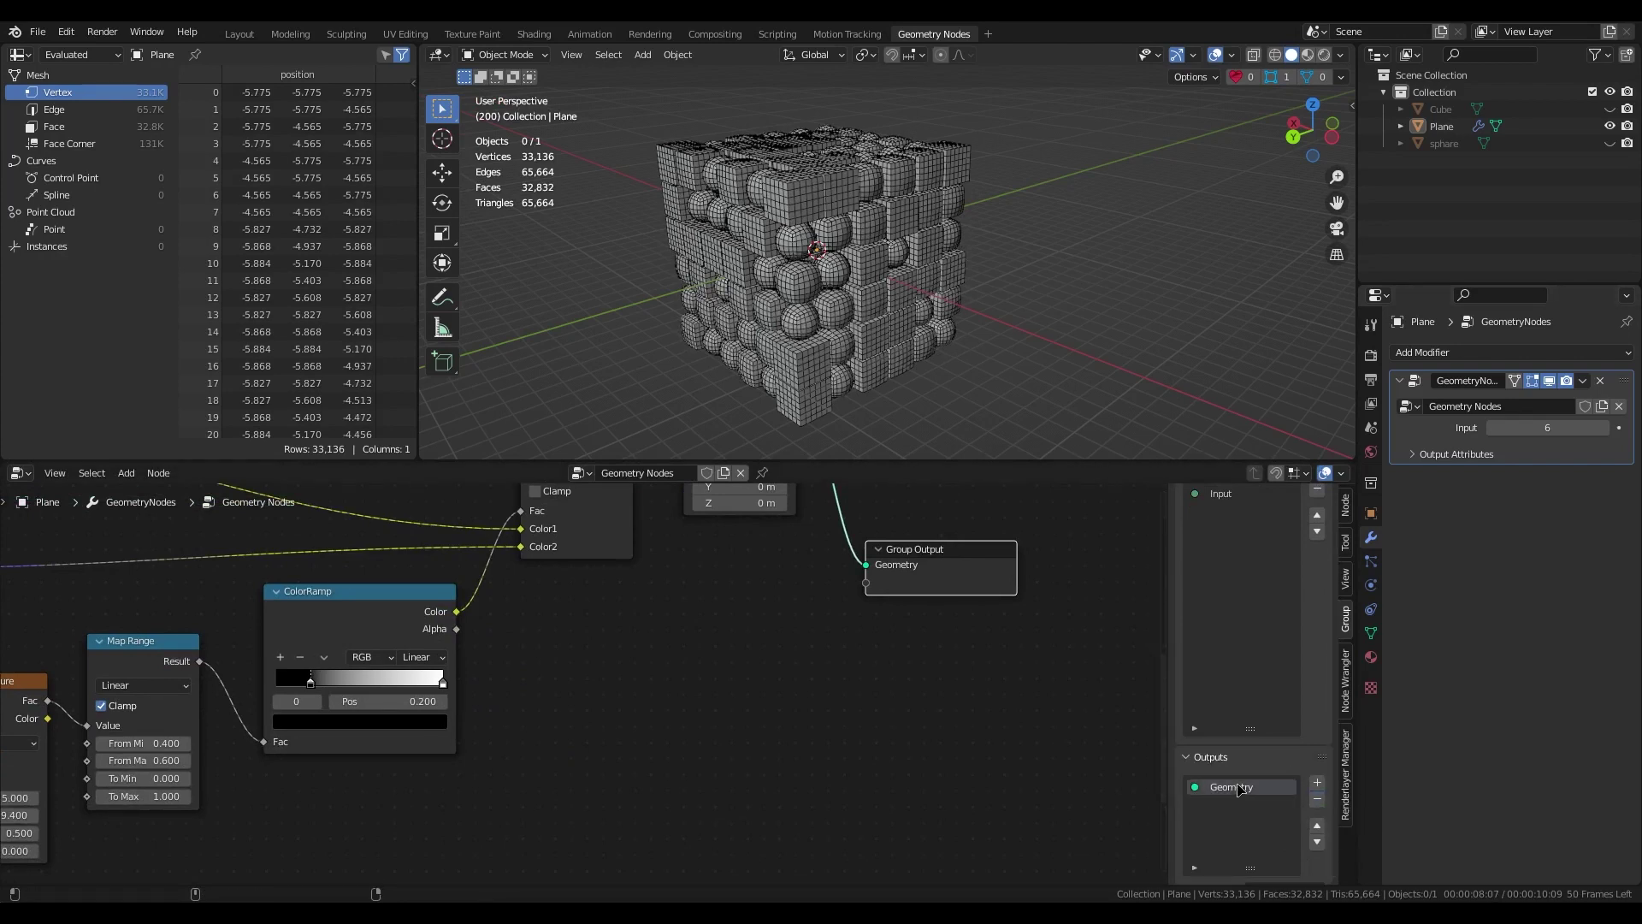
Add a second group output of type Color and link the ColorRamp's Color output to it on the Group Output node.
left_click(1318, 783)
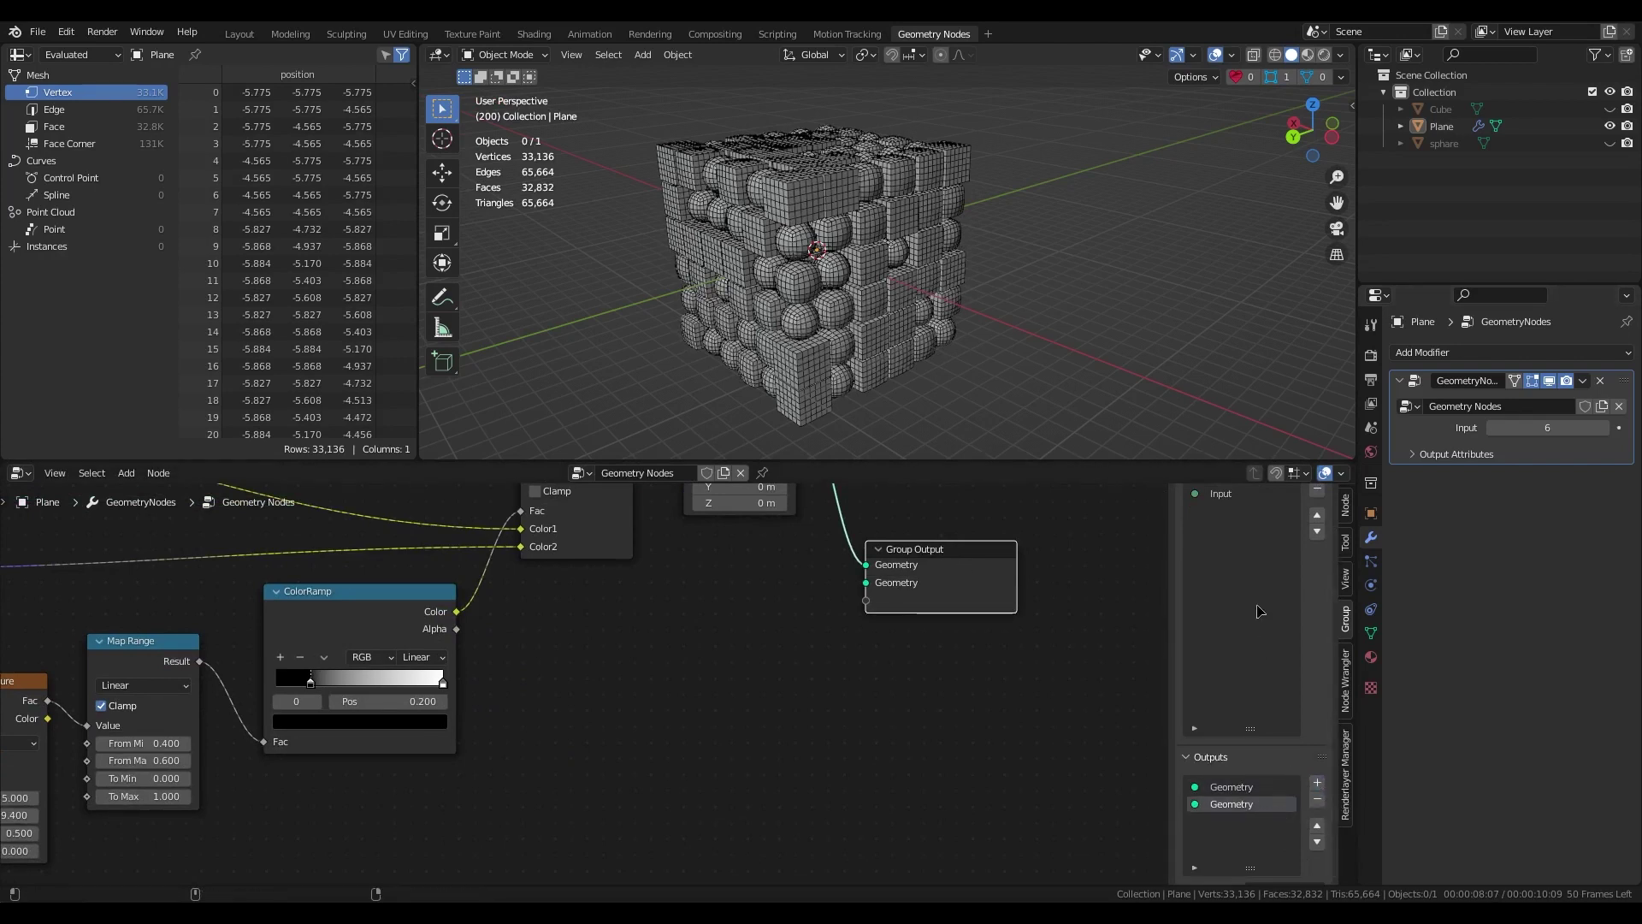
scroll(1297, 767, "down", 4)
left_click(1283, 800)
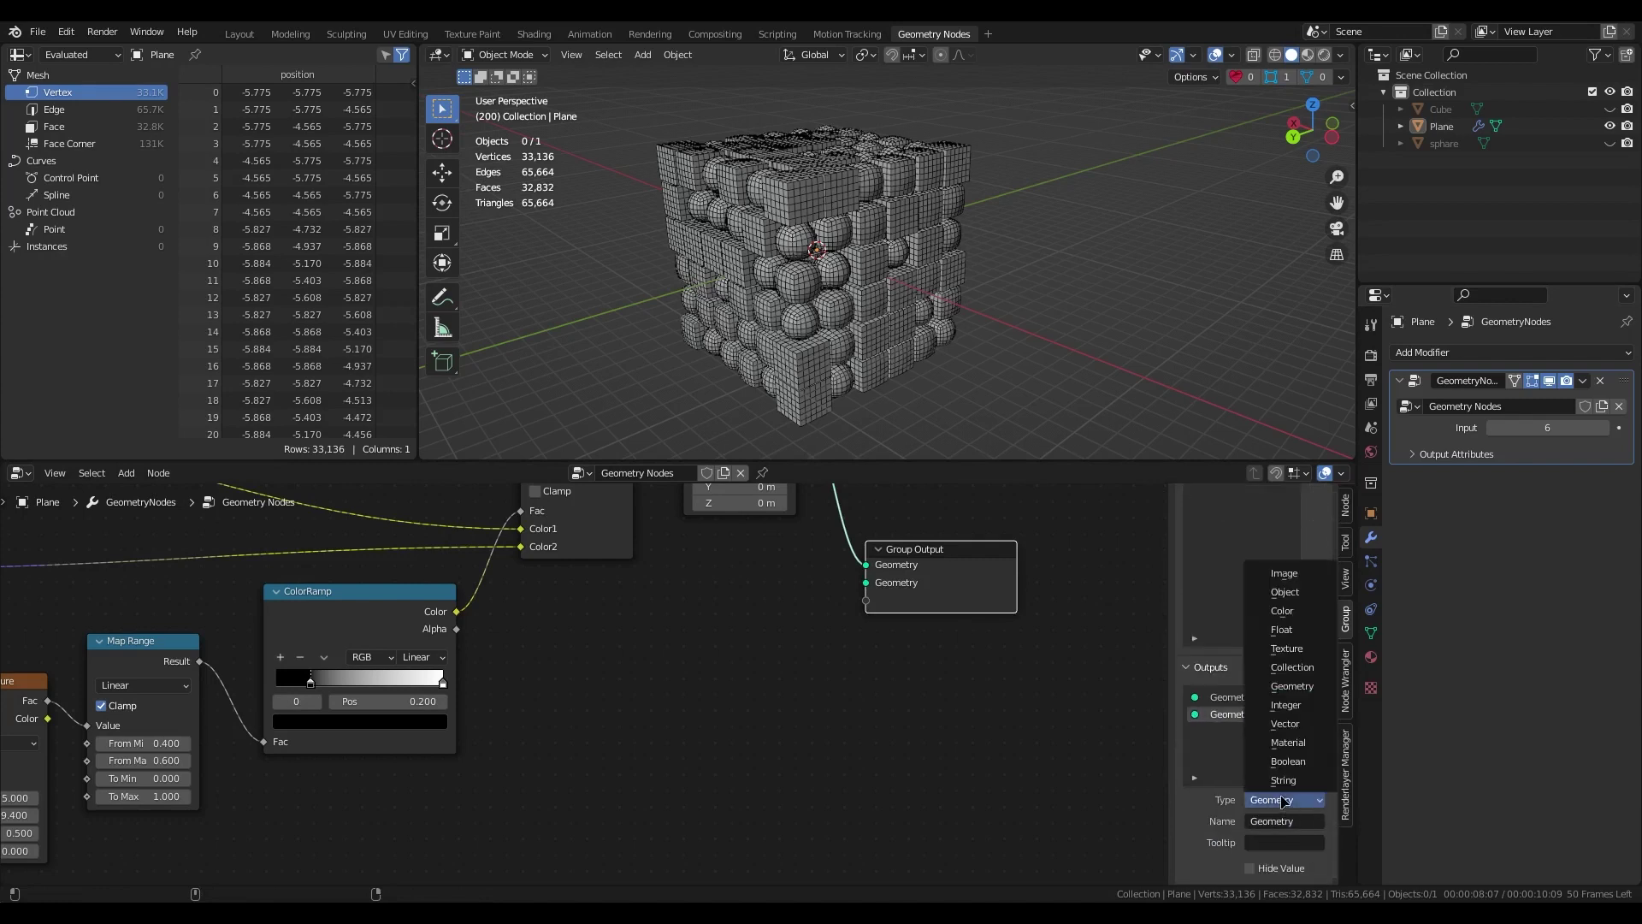
left_click(1303, 730)
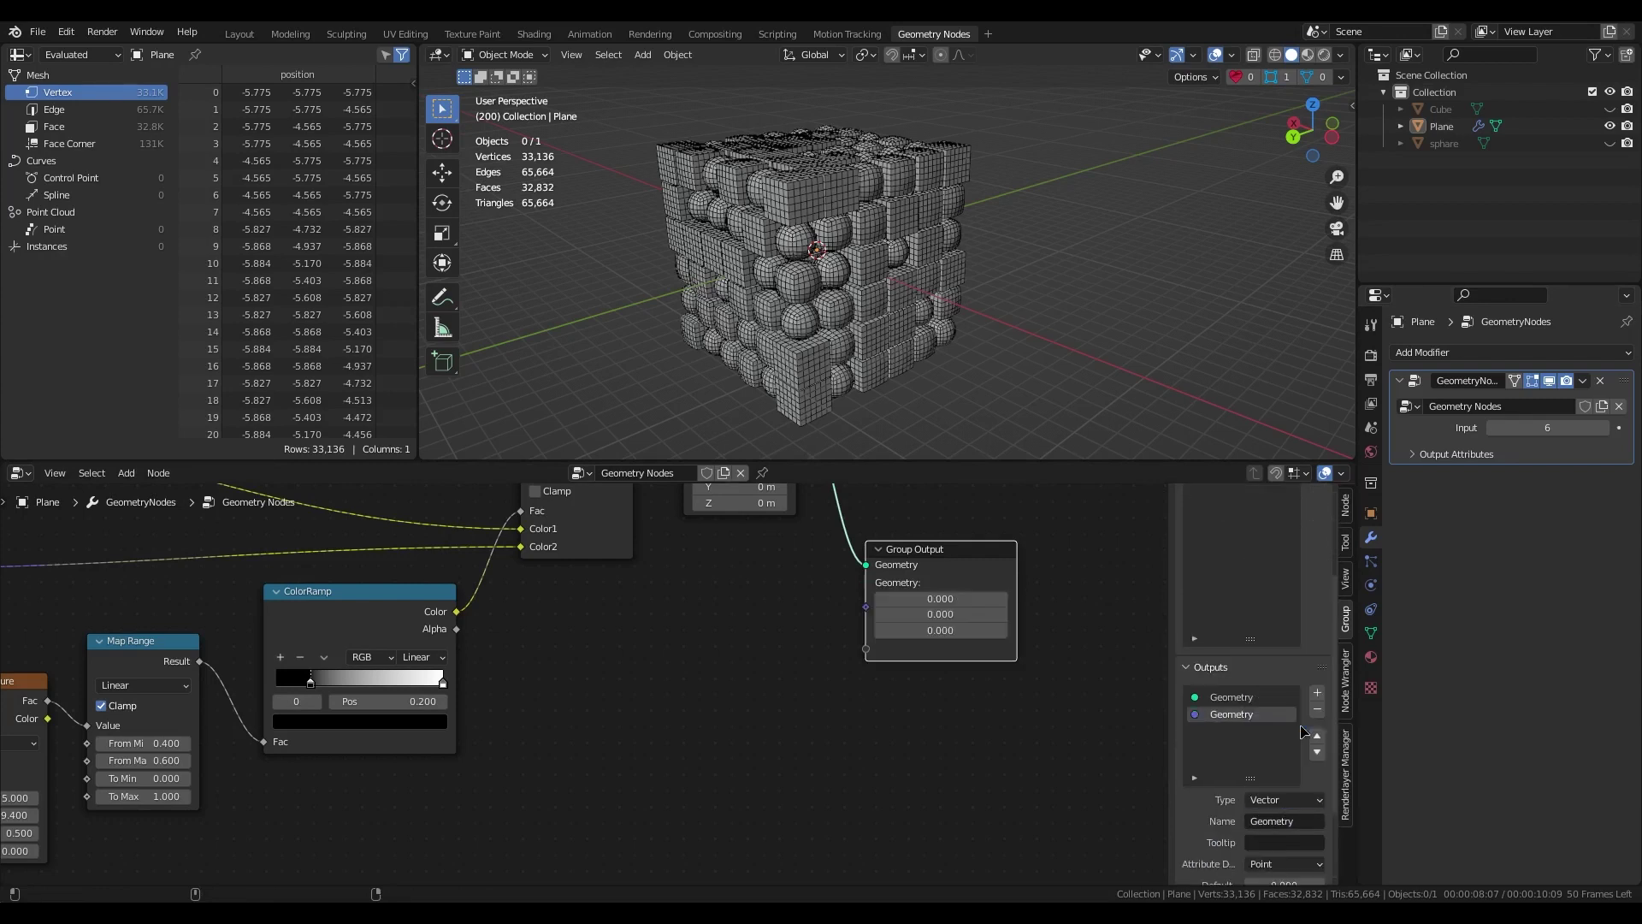
left_click(1276, 799)
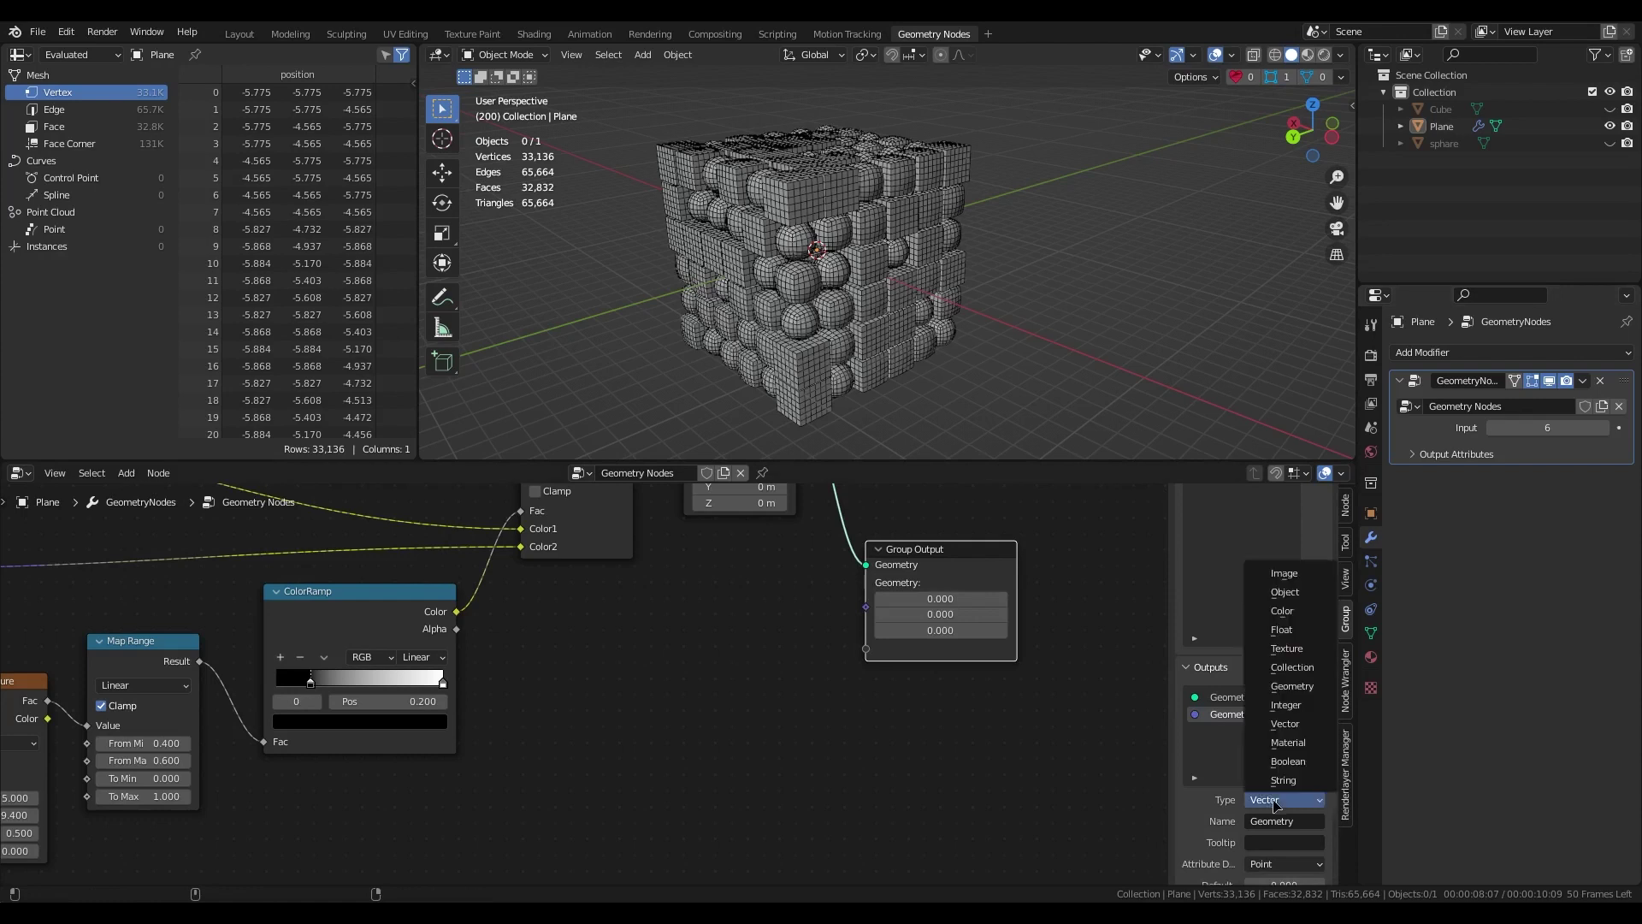
left_click(1289, 612)
left_click_drag(457, 611, 886, 610)
Name the new output attribute col in the plane's Geometry Nodes modifier.
left_click(1417, 455)
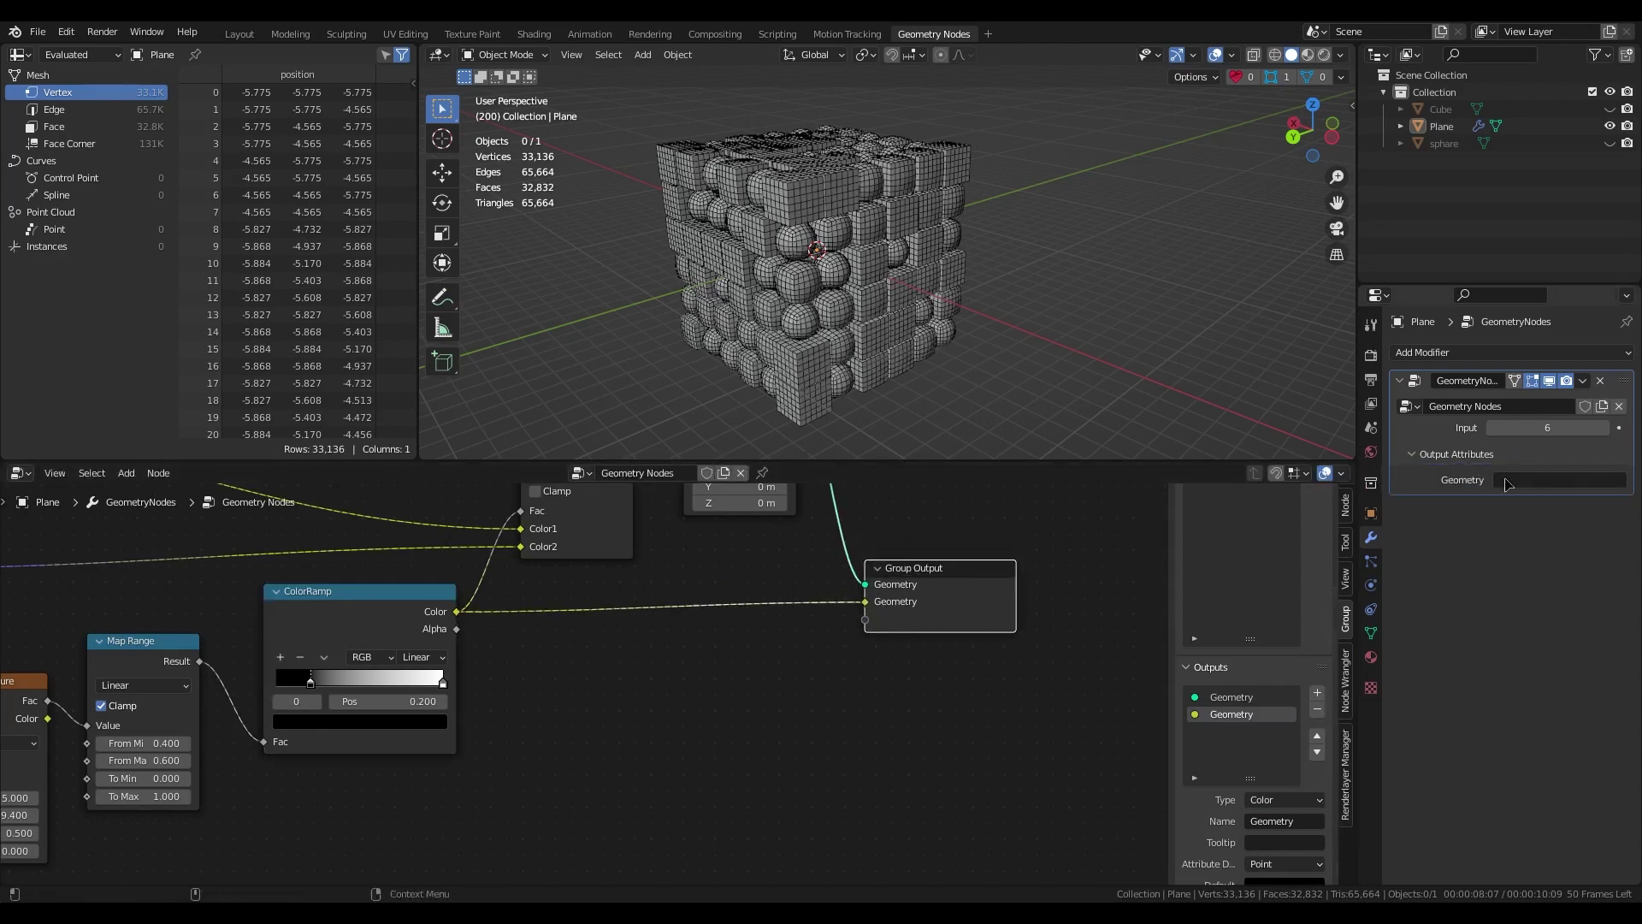
left_click(1534, 480)
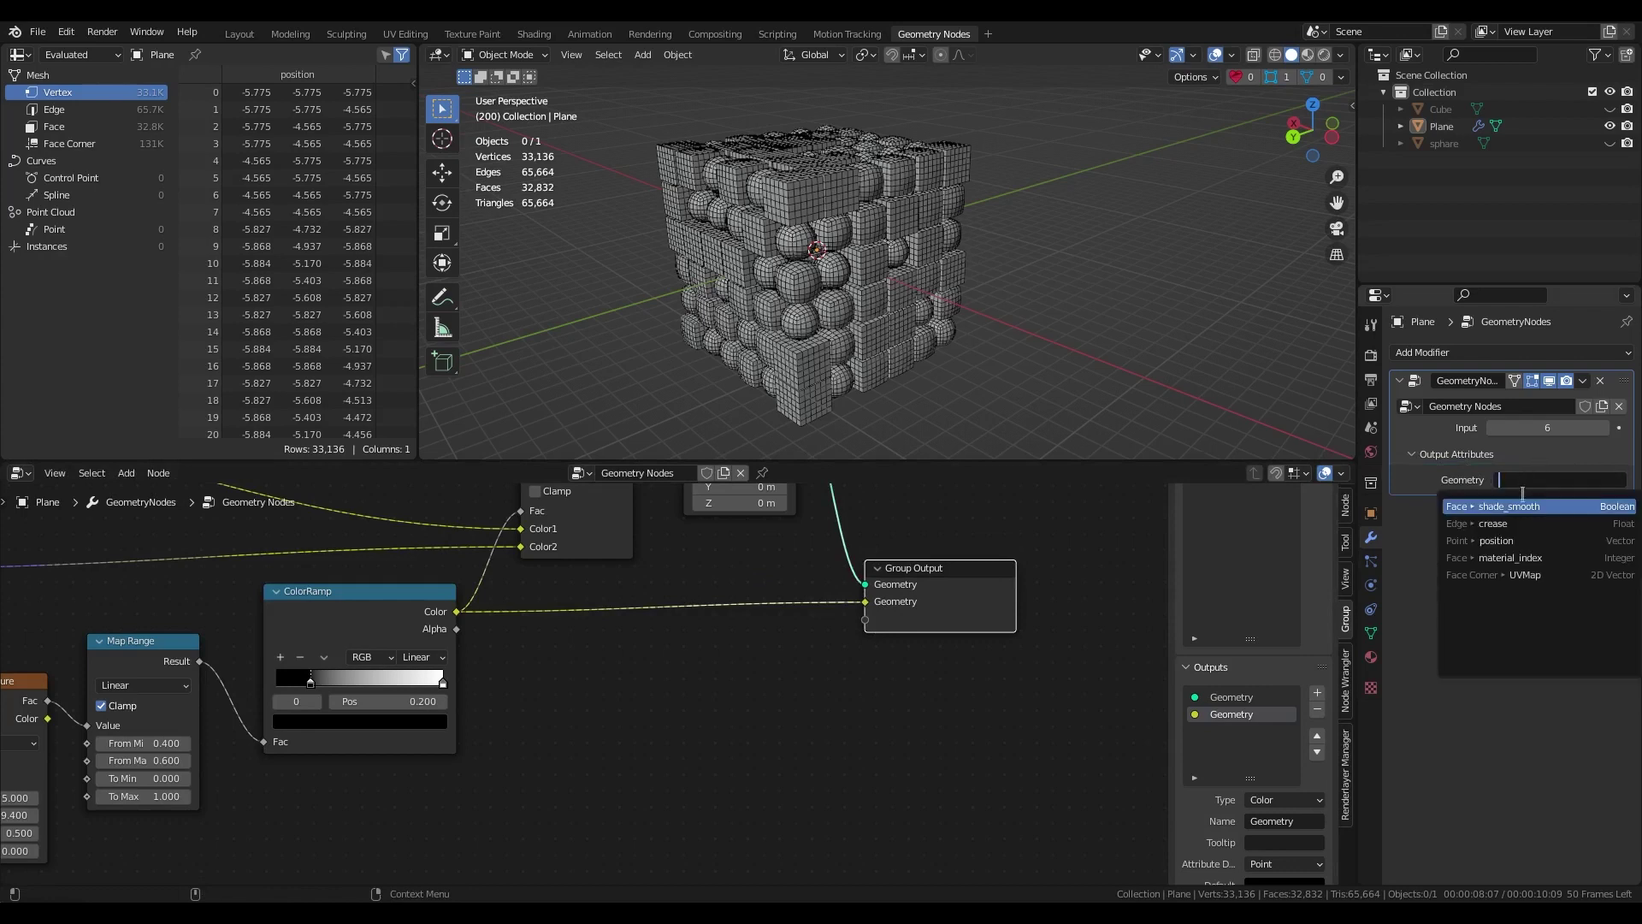
type("col")
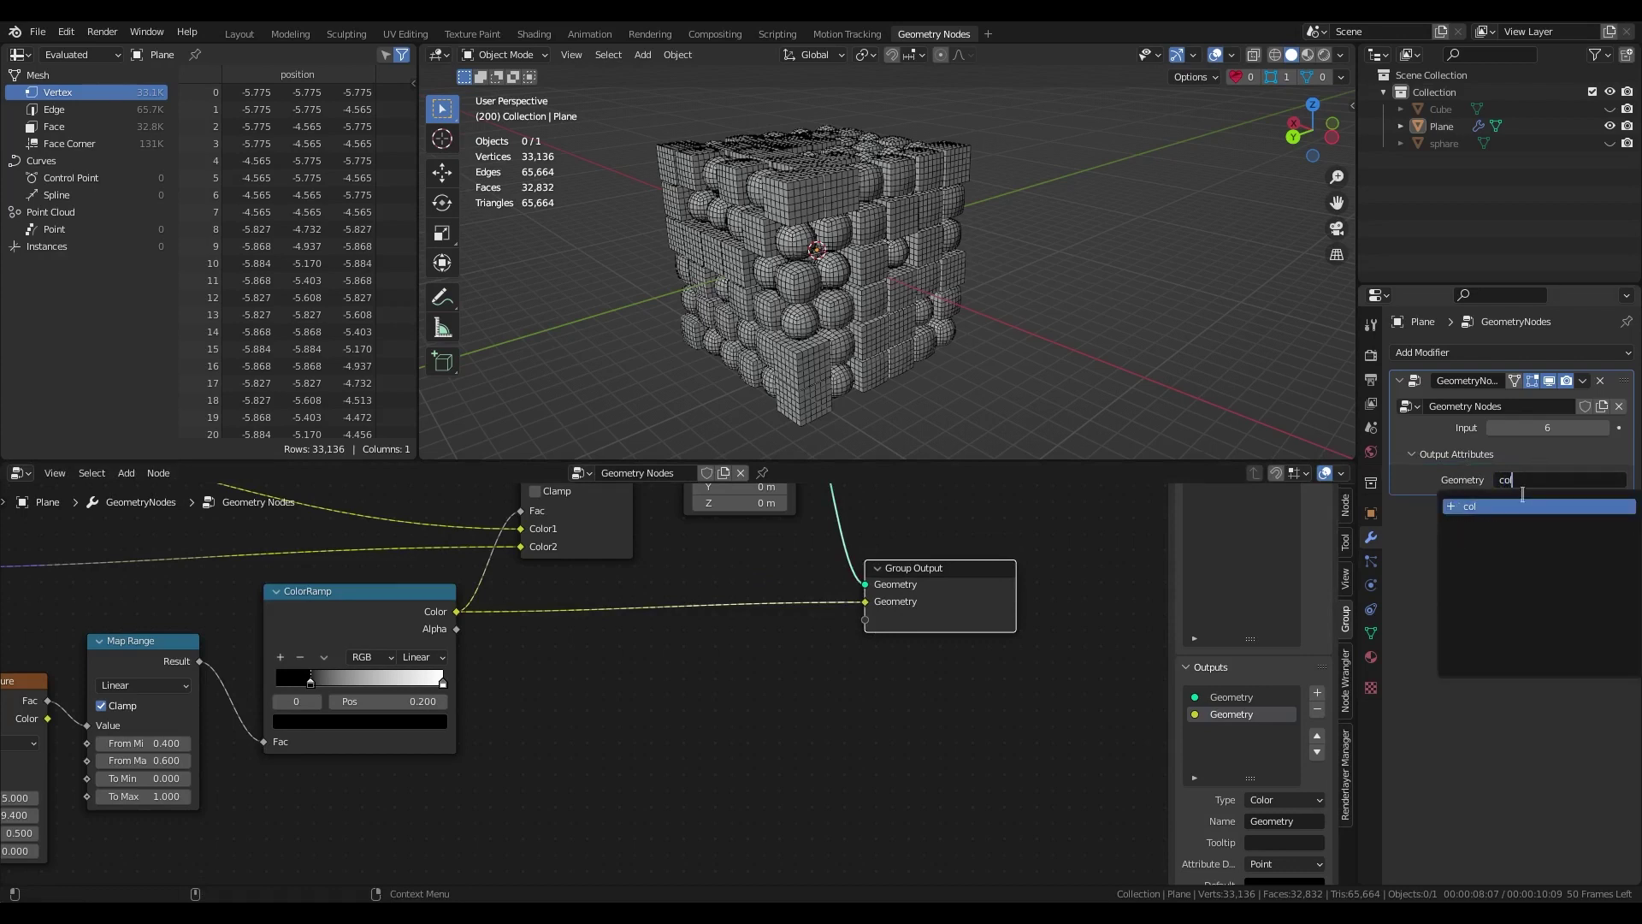
left_click(1527, 500)
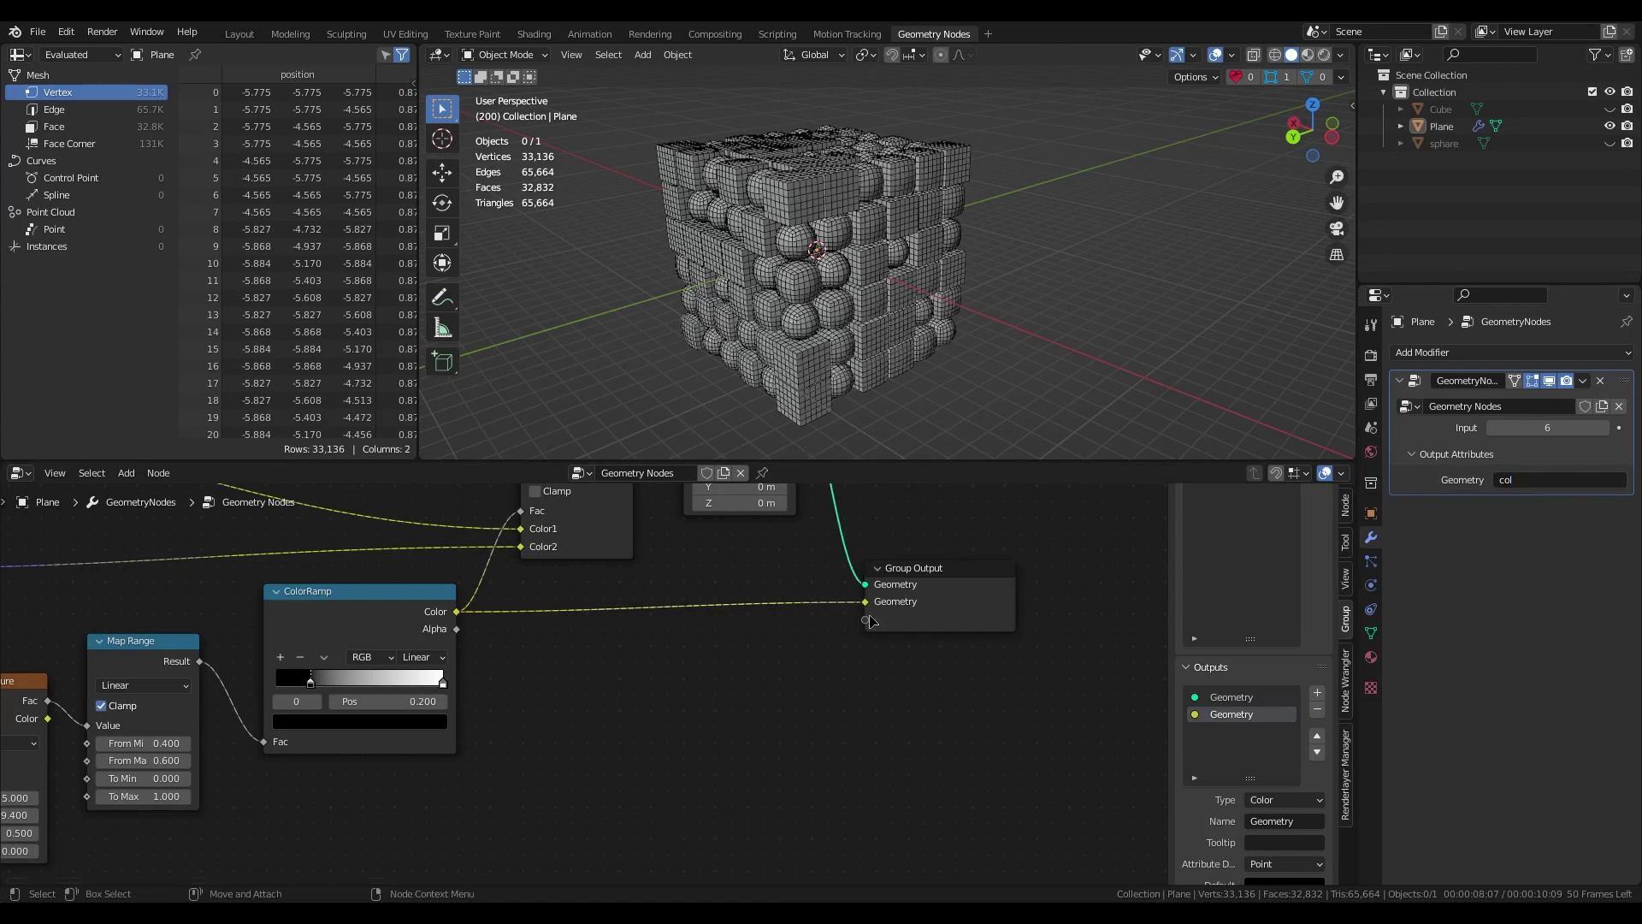
Move the Group Output node lower in the node tree and create a new material for the plane.
left_click_drag(916, 579, 910, 648)
left_click(1371, 657)
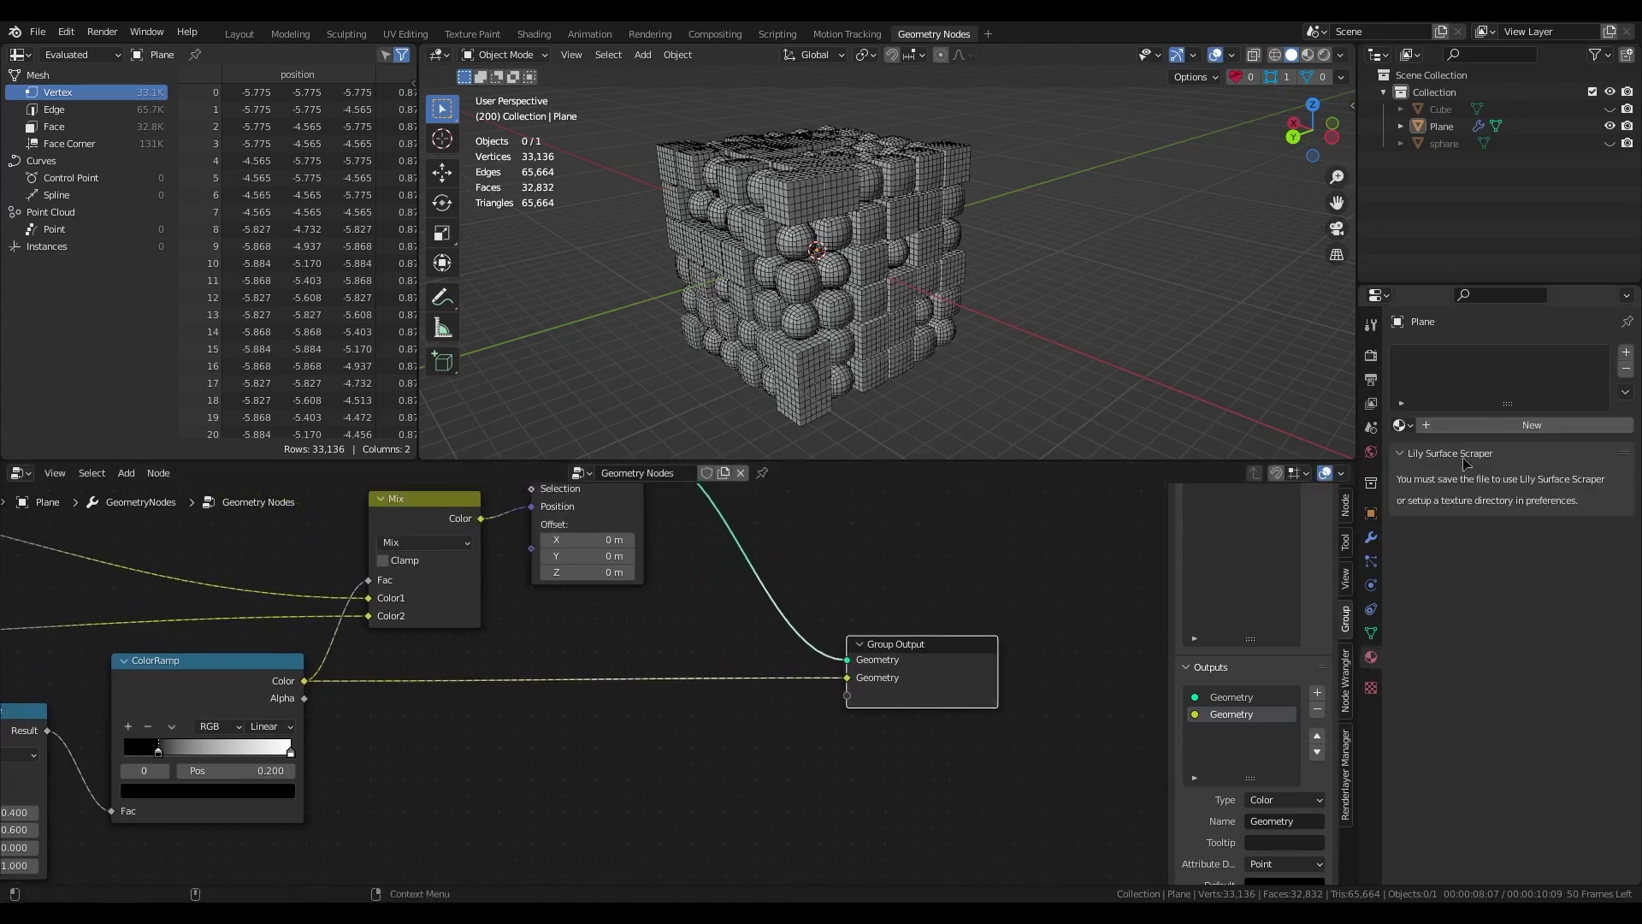
left_click(1535, 426)
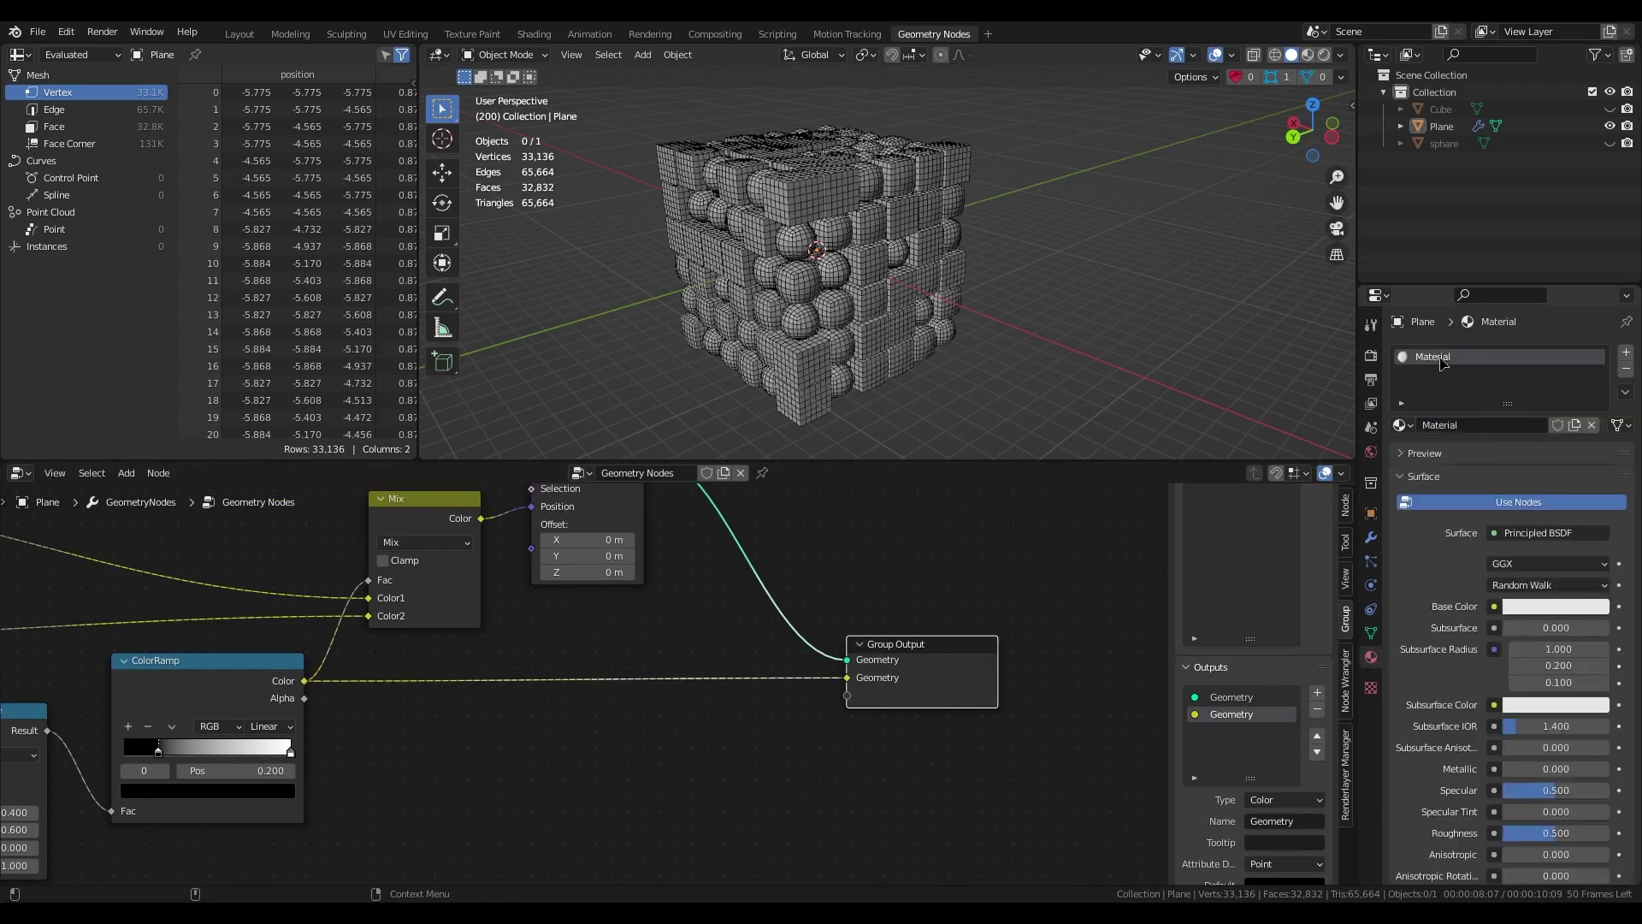
Insert a Set Material node between Set Position and Group Output, and assign Material to it.
middle_click_drag(850, 718, 774, 781)
left_click_drag(902, 704, 1010, 709)
key("shift+a")
left_click(681, 702)
type("set")
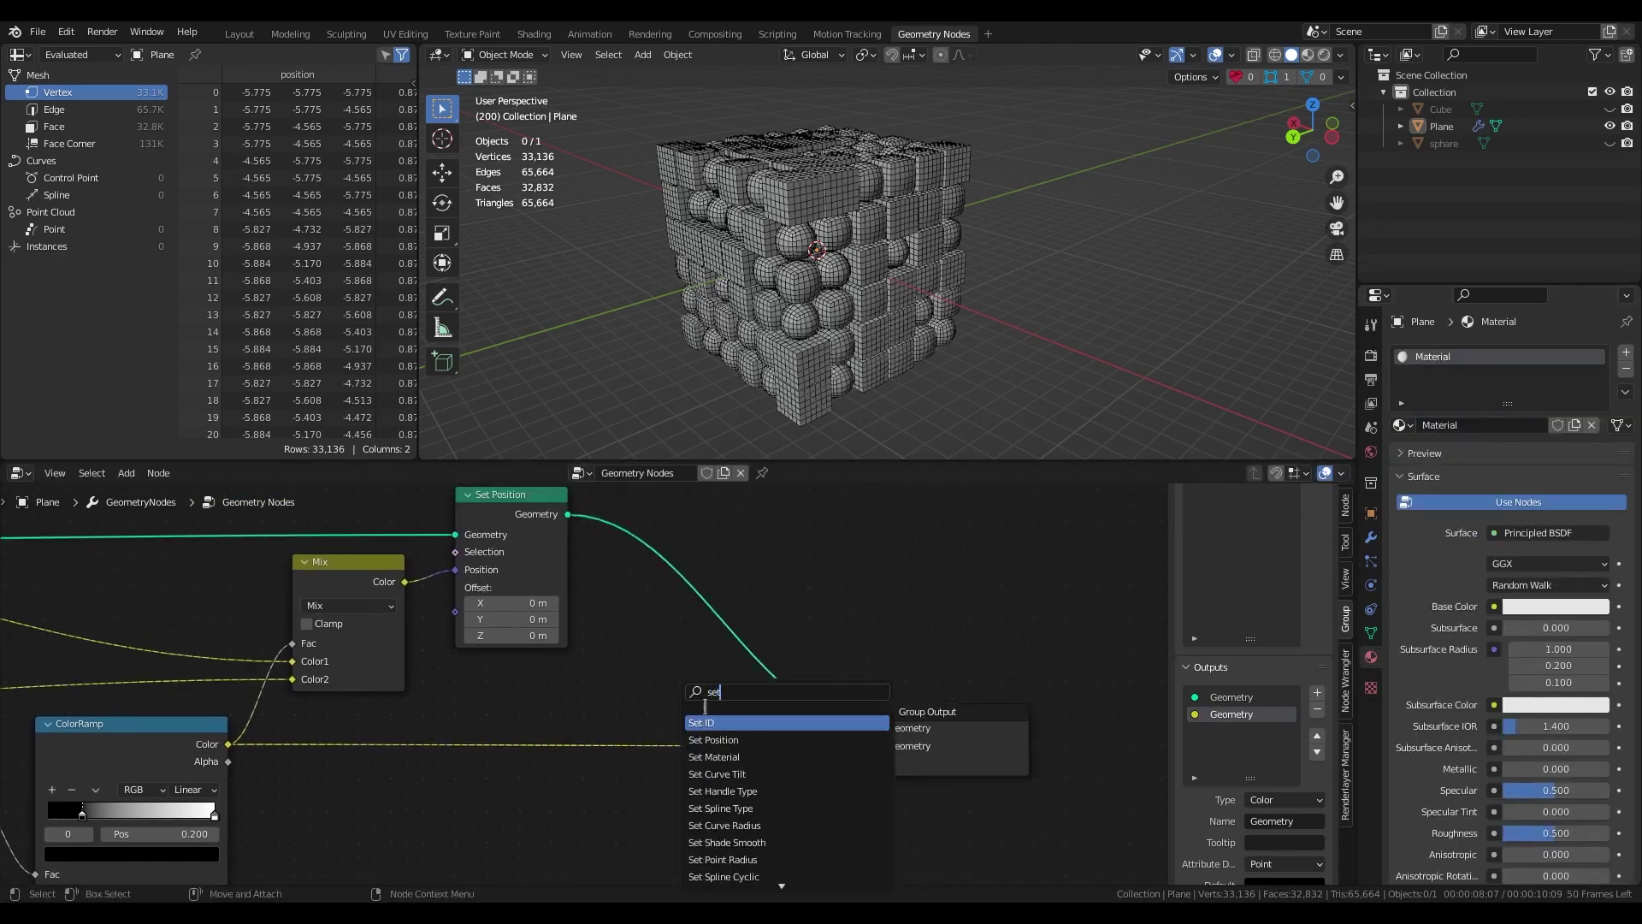
left_click(739, 756)
left_click(736, 590)
left_click(737, 663)
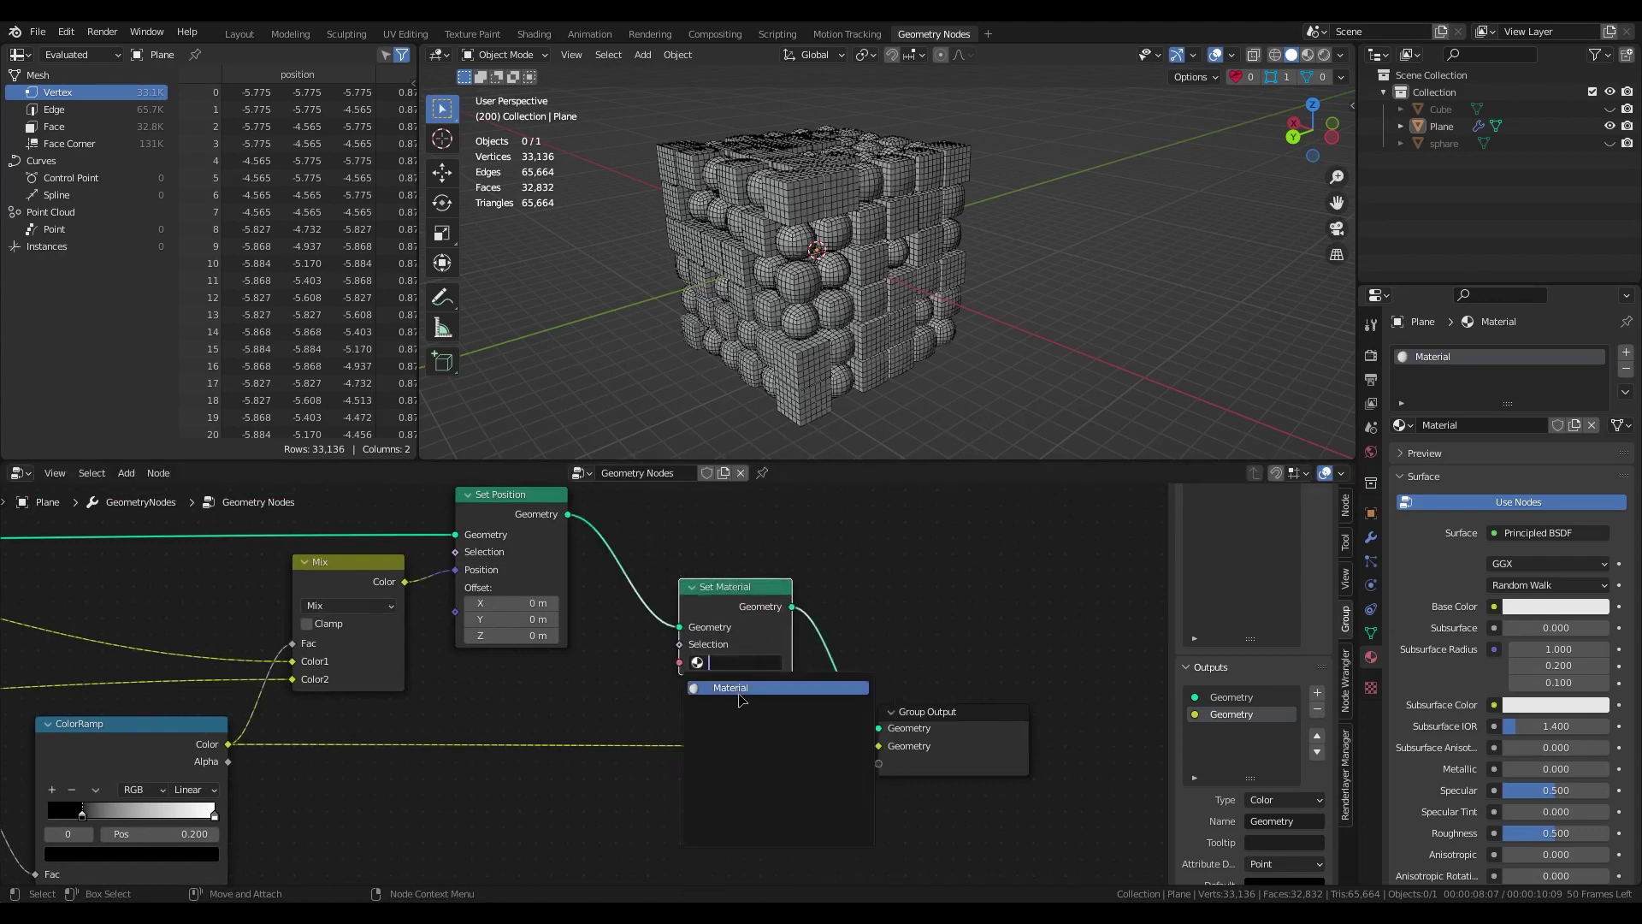
left_click(739, 693)
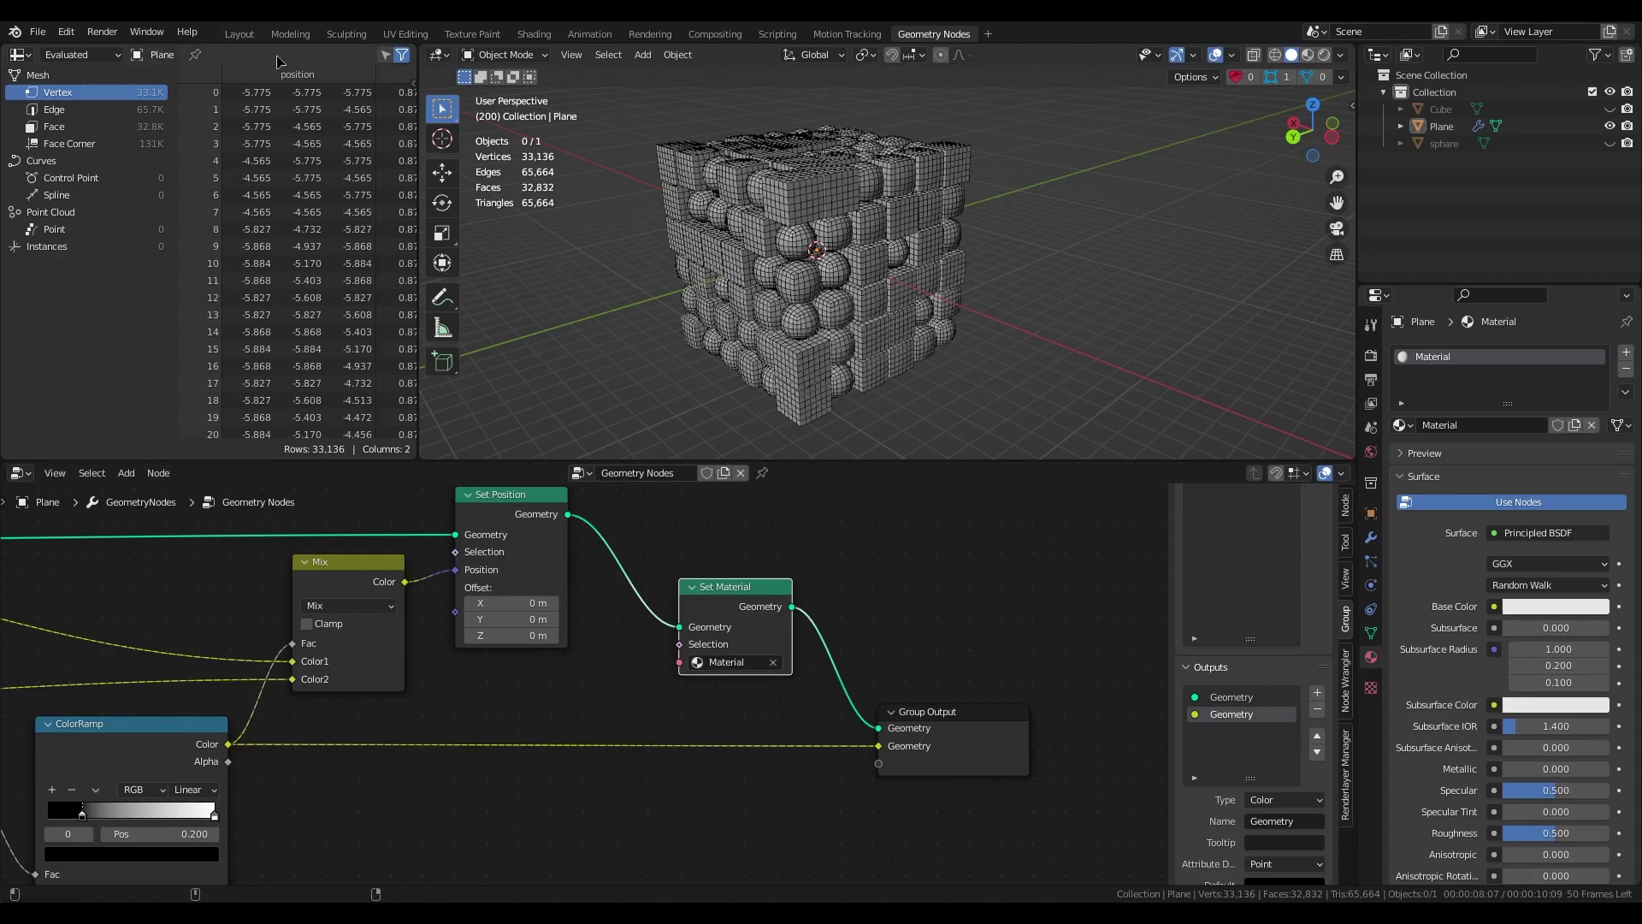
Switch to the Layout workspace, split the 3D viewport vertically and turn one half into a Shader Editor.
left_click(239, 34)
scroll(828, 504, "down", 5)
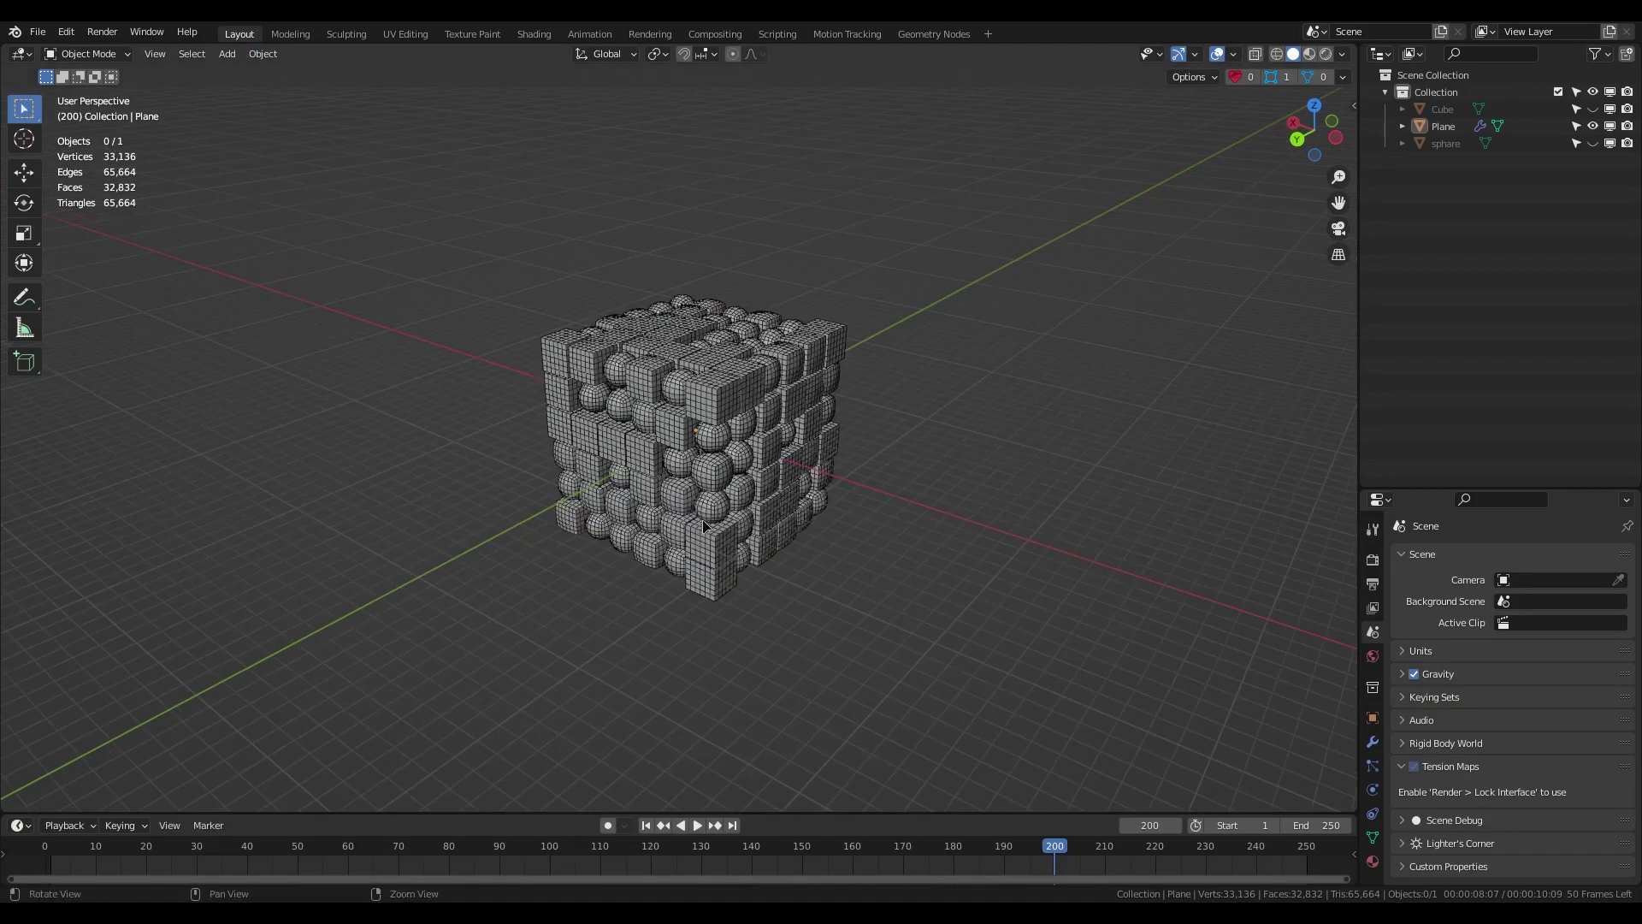
scroll(828, 505, "up", 3)
left_click_drag(5, 48, 644, 150)
left_click(20, 55)
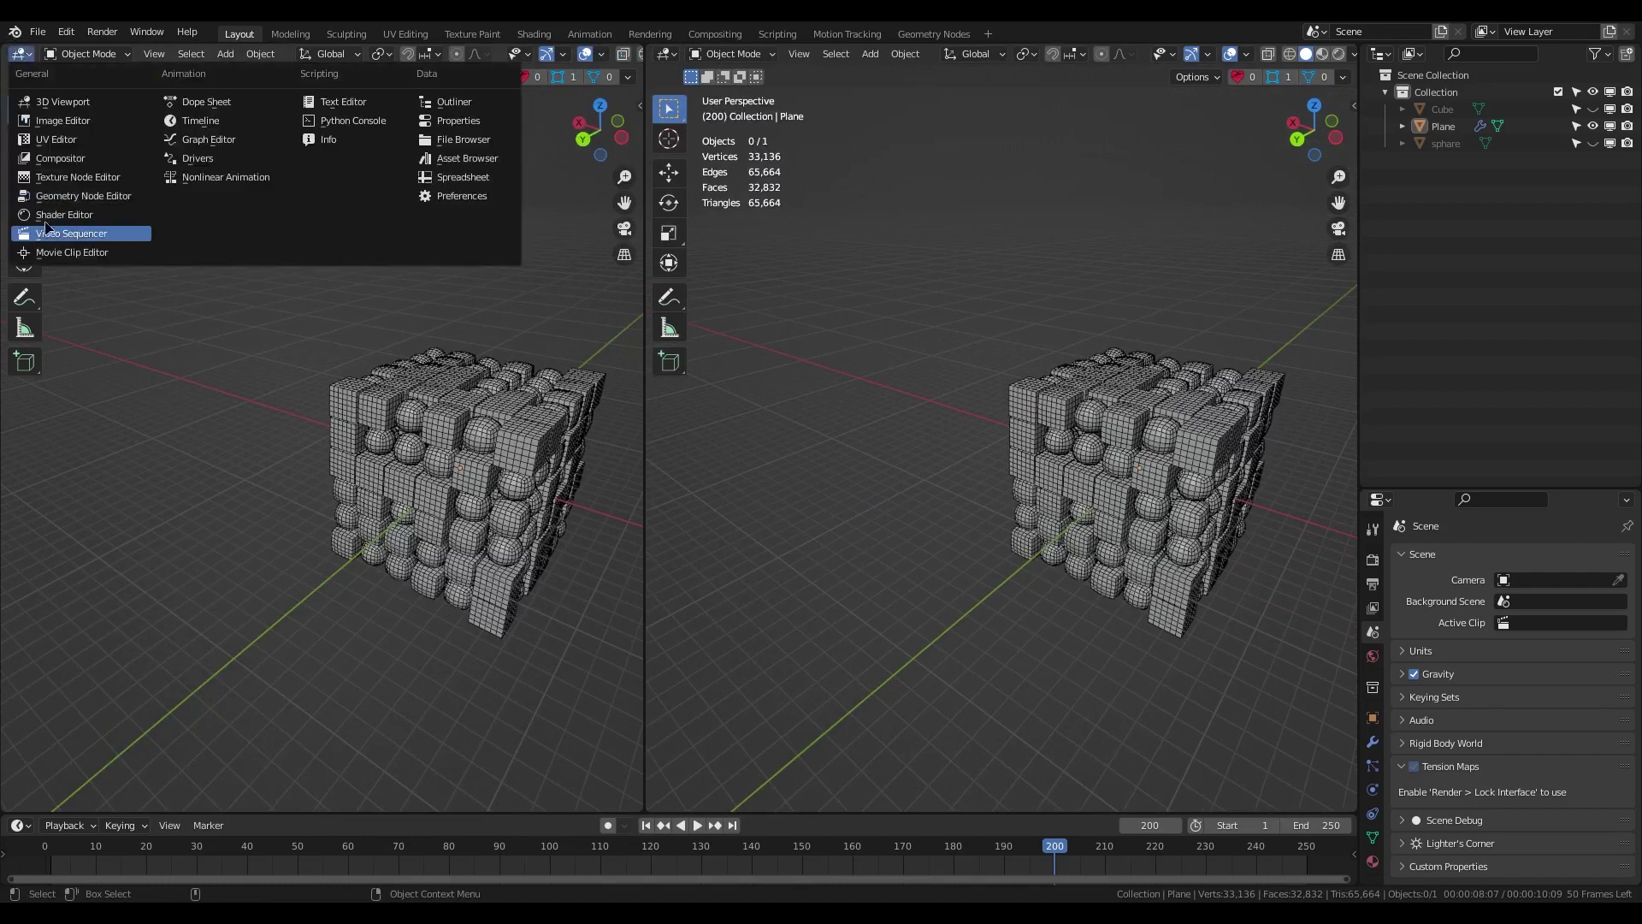
left_click(52, 217)
Frame the cube grid in the 3D viewport and display it in Material Preview shading.
middle_click_drag(1095, 455, 948, 426, "alt")
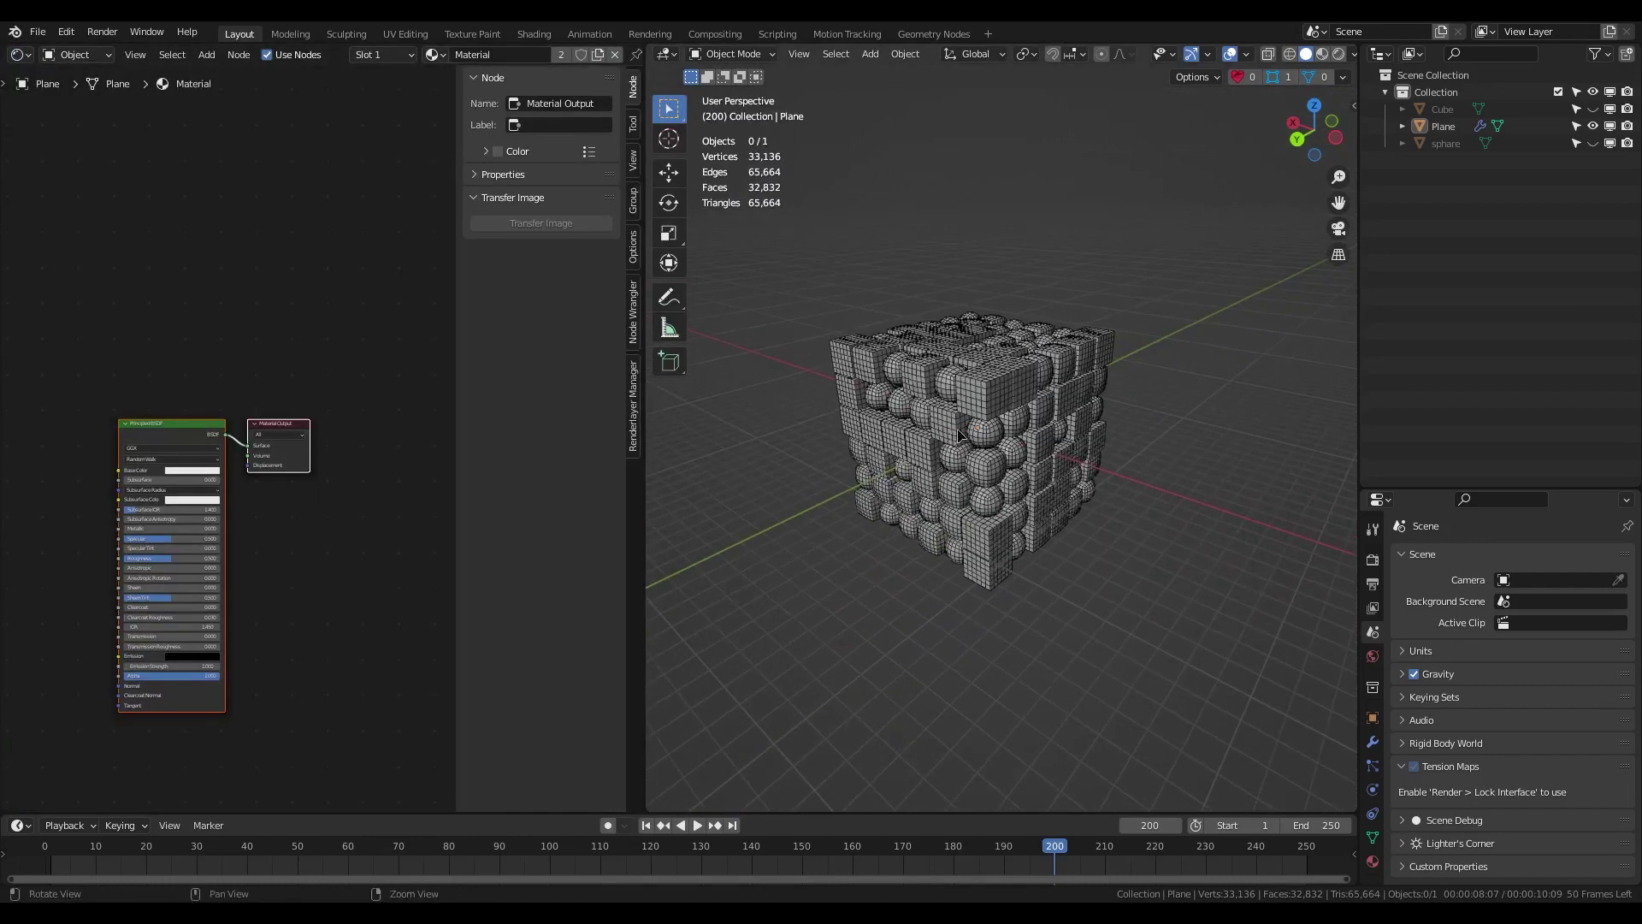
right_click_drag(948, 426, 995, 415, "alt")
left_click(1323, 54)
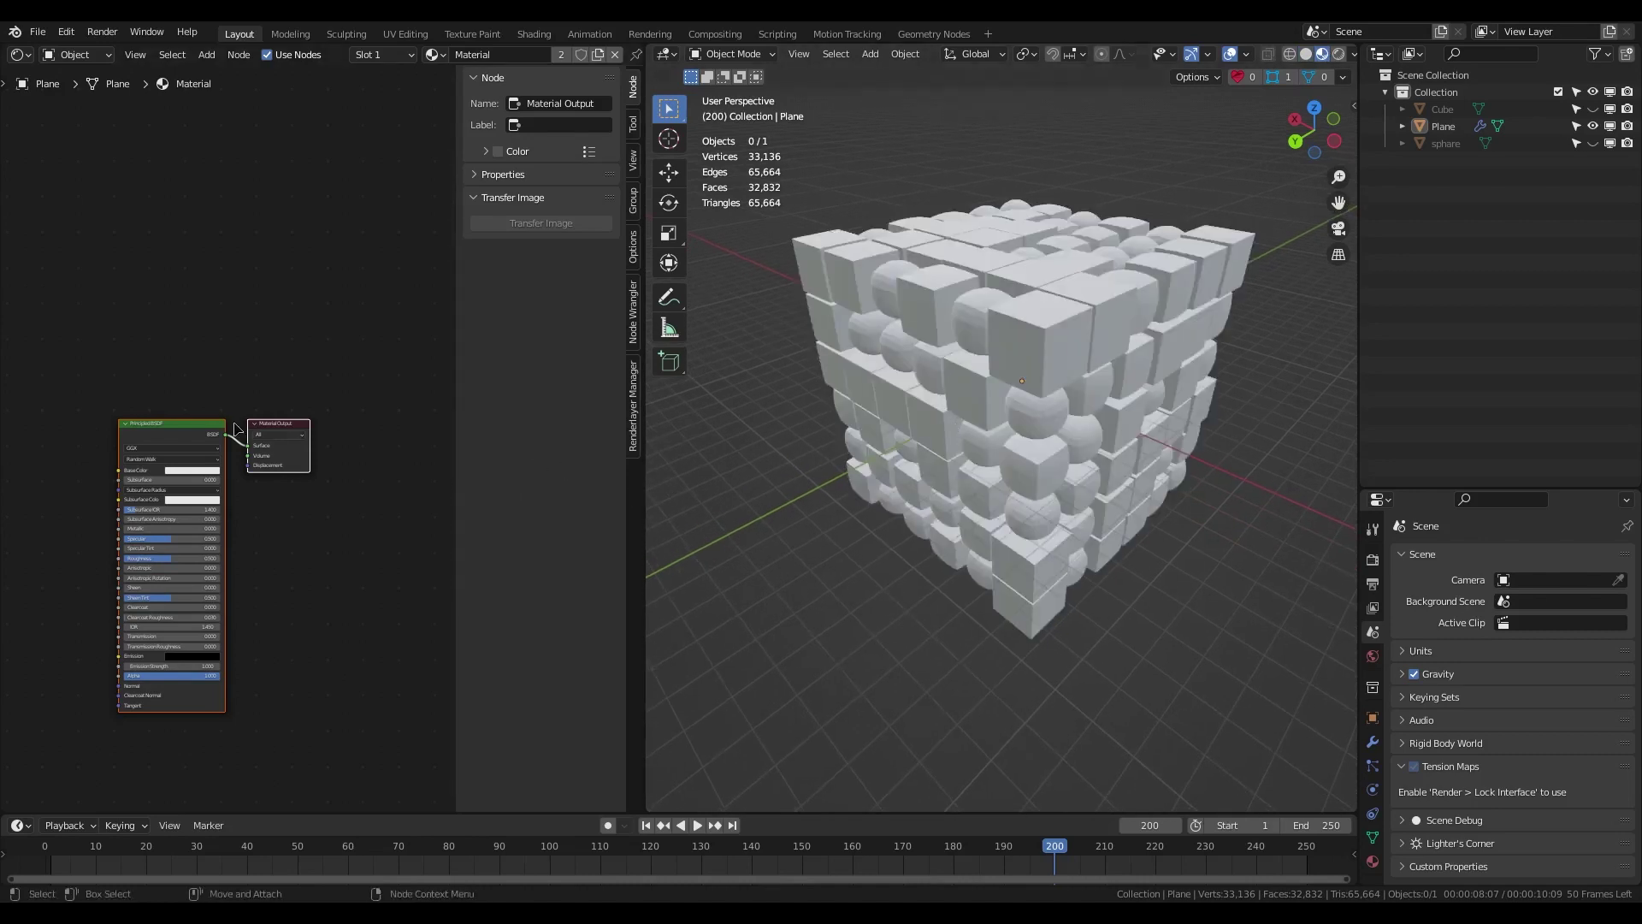
Add an Attribute node before the Principled BSDF in the plane's material.
middle_click_drag(278, 401, 403, 399, "alt")
right_click_drag(103, 440, 104, 442, "alt")
key("shift+a")
type("at")
left_click(137, 493)
left_click(137, 496)
Set the Attribute node's name to col and connect its Fac output to the Principled BSDF's Base Color.
scroll(148, 599, "up", 4)
middle_click_drag(145, 623, 213, 560)
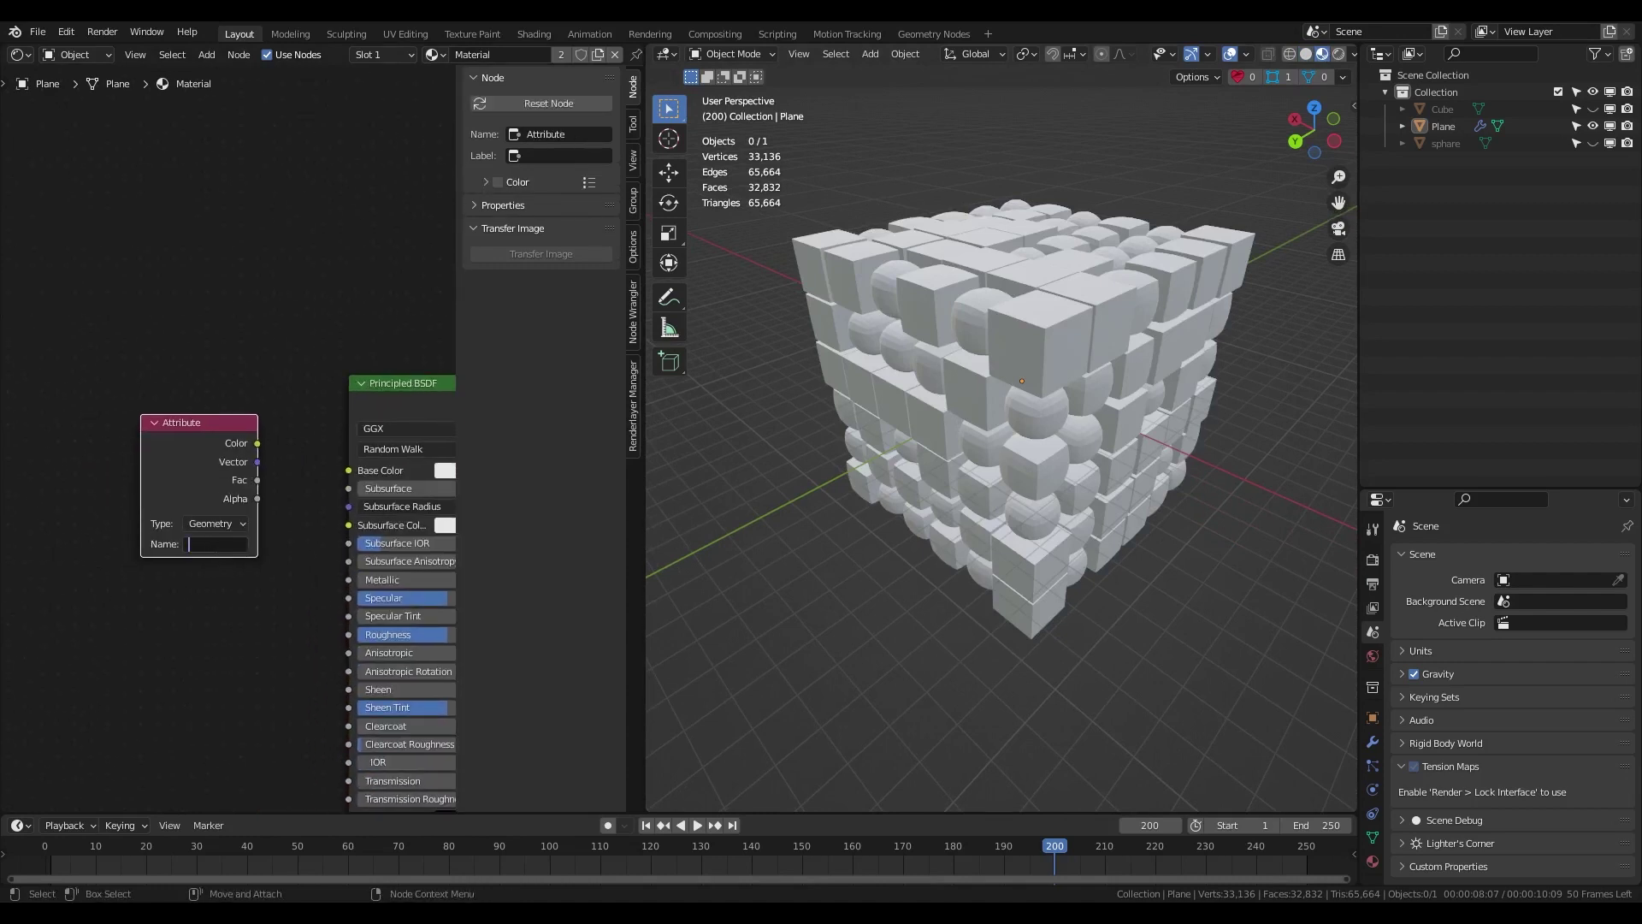
left_click(1373, 743)
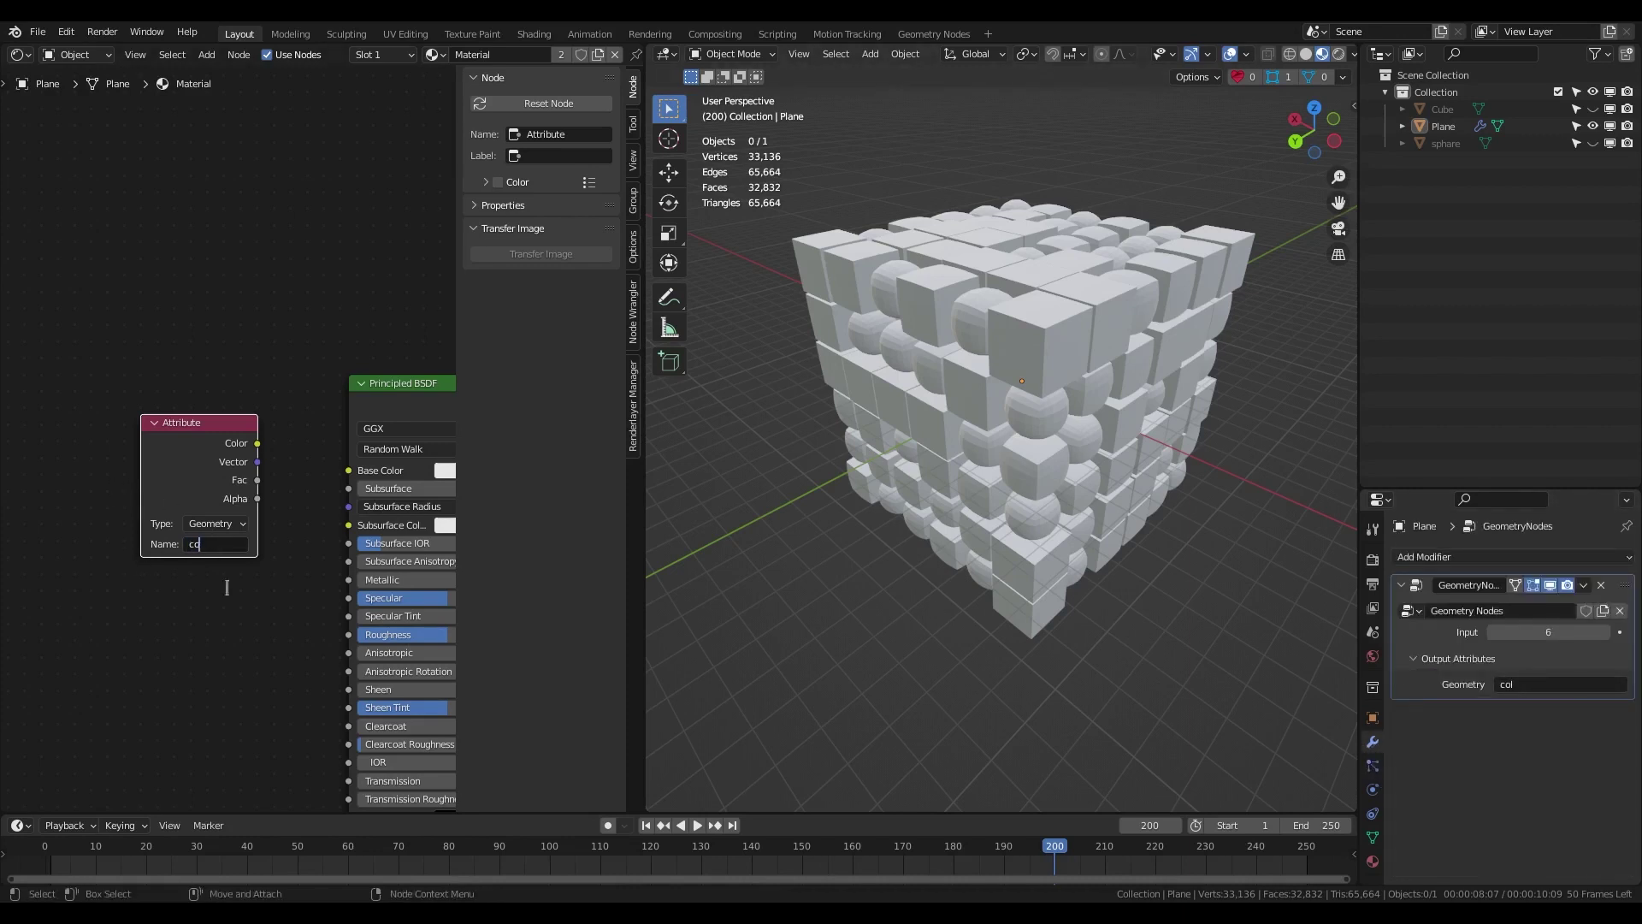
middle_click_drag(229, 627, 157, 616)
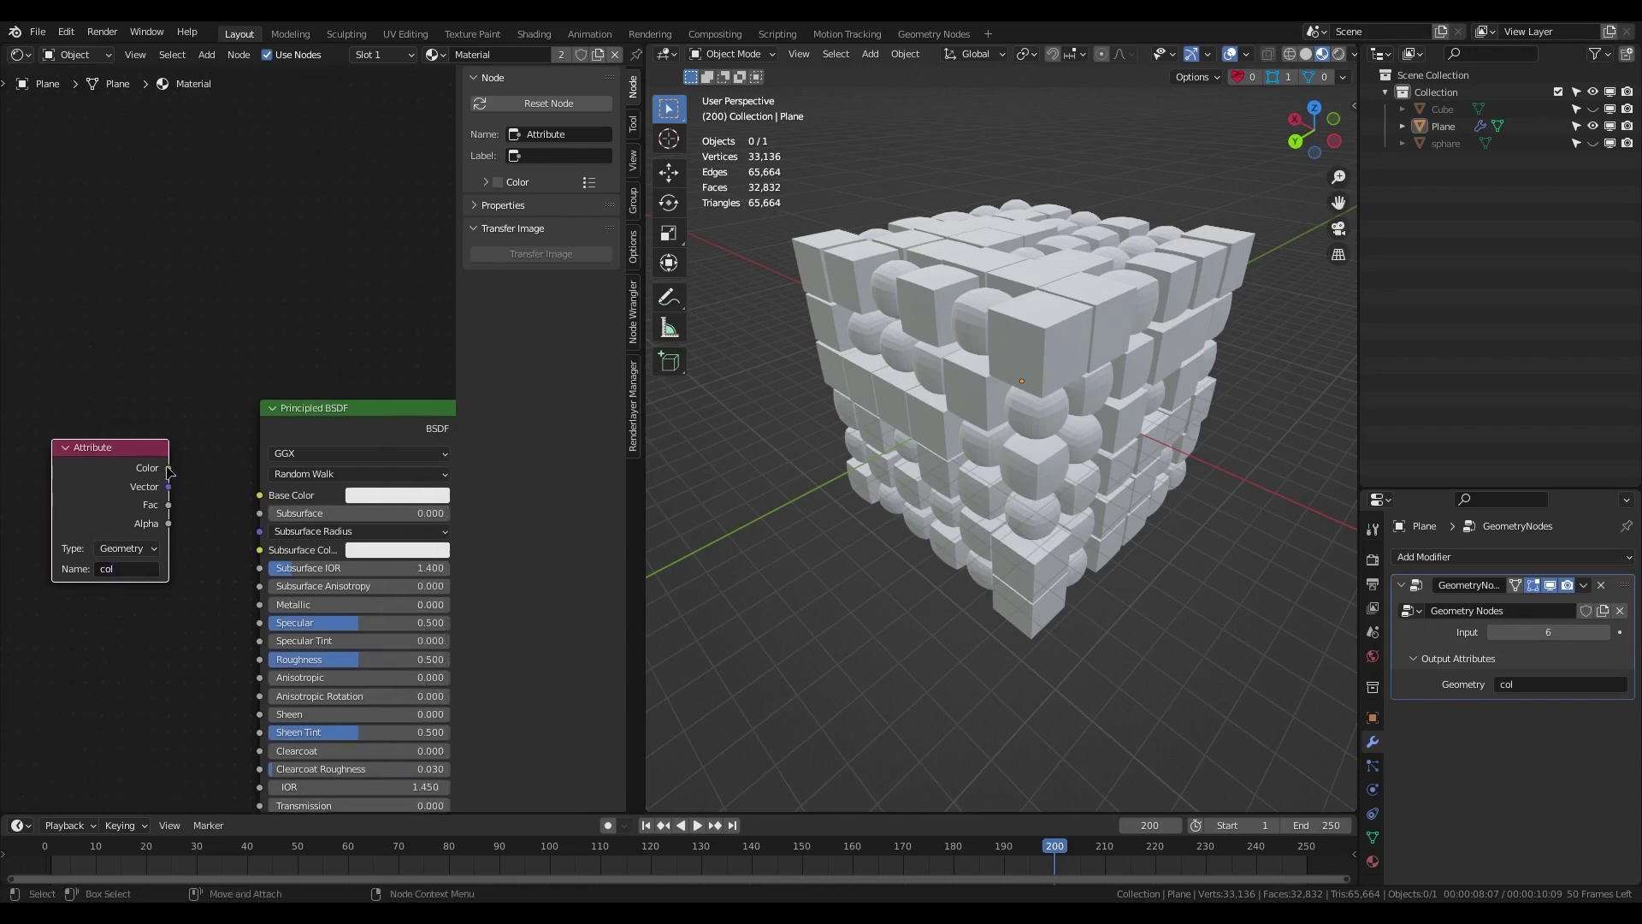
mouse_move(169, 504)
left_mouse_down()
mouse_move(272, 530)
mouse_move(261, 495)
left_mouse_up()
mouse_move(311, 364)
middle_mouse_down()
mouse_move(228, 342)
mouse_move(250, 239)
middle_mouse_up()
Play and scrub the animation to examine how the instance colours change along with their shapes.
key("space")
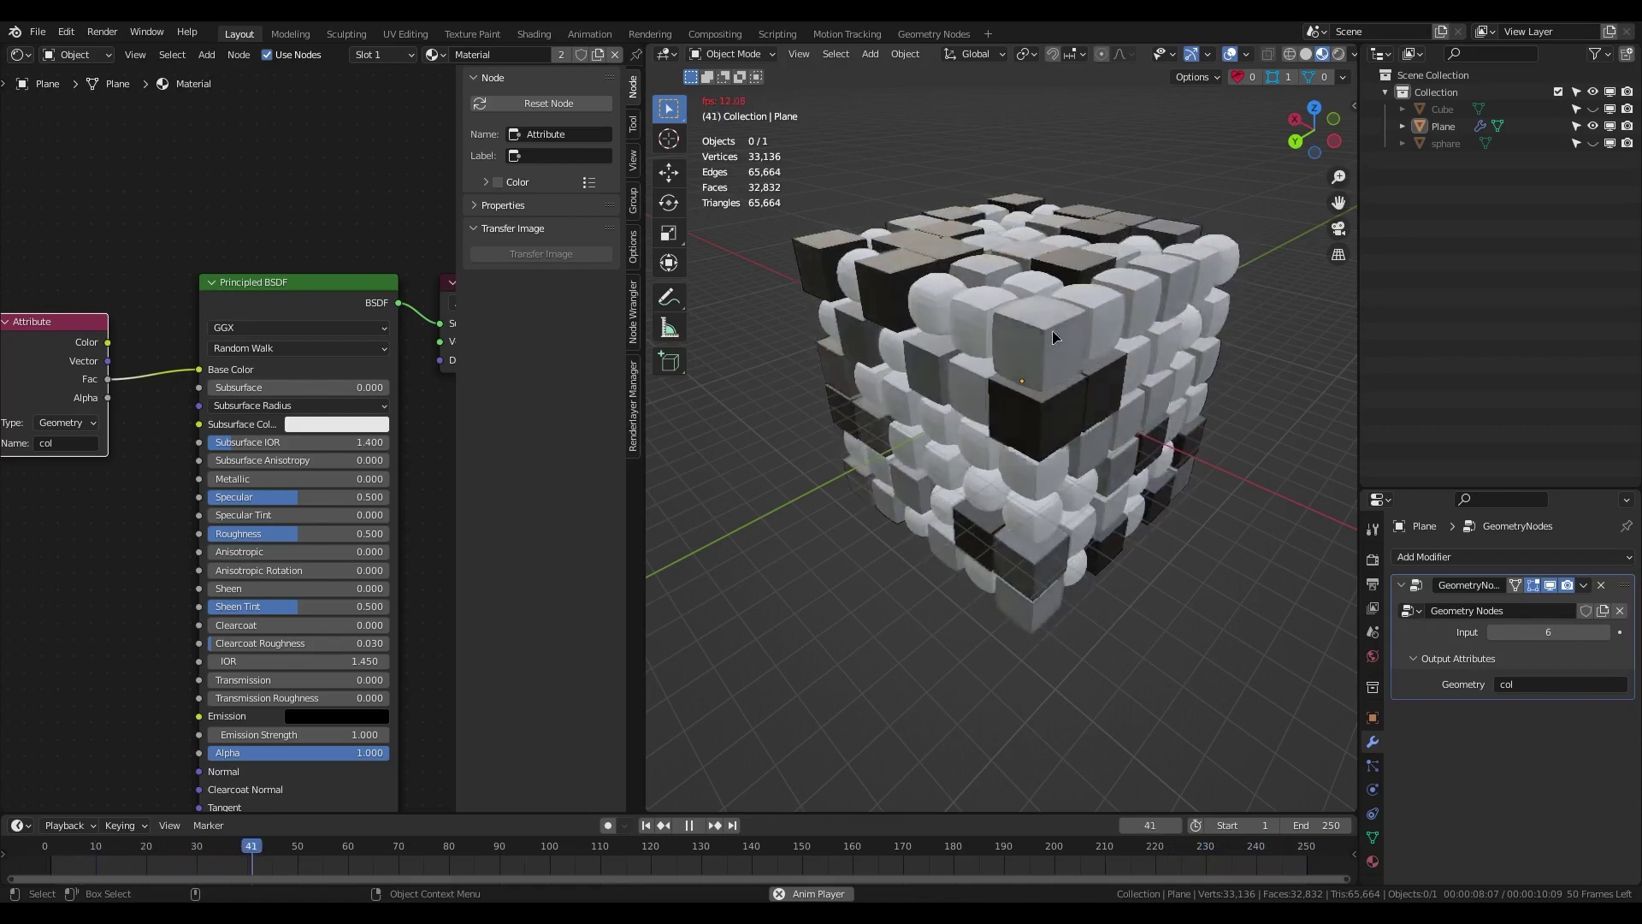
key("space")
left_click_drag(650, 849, 844, 849)
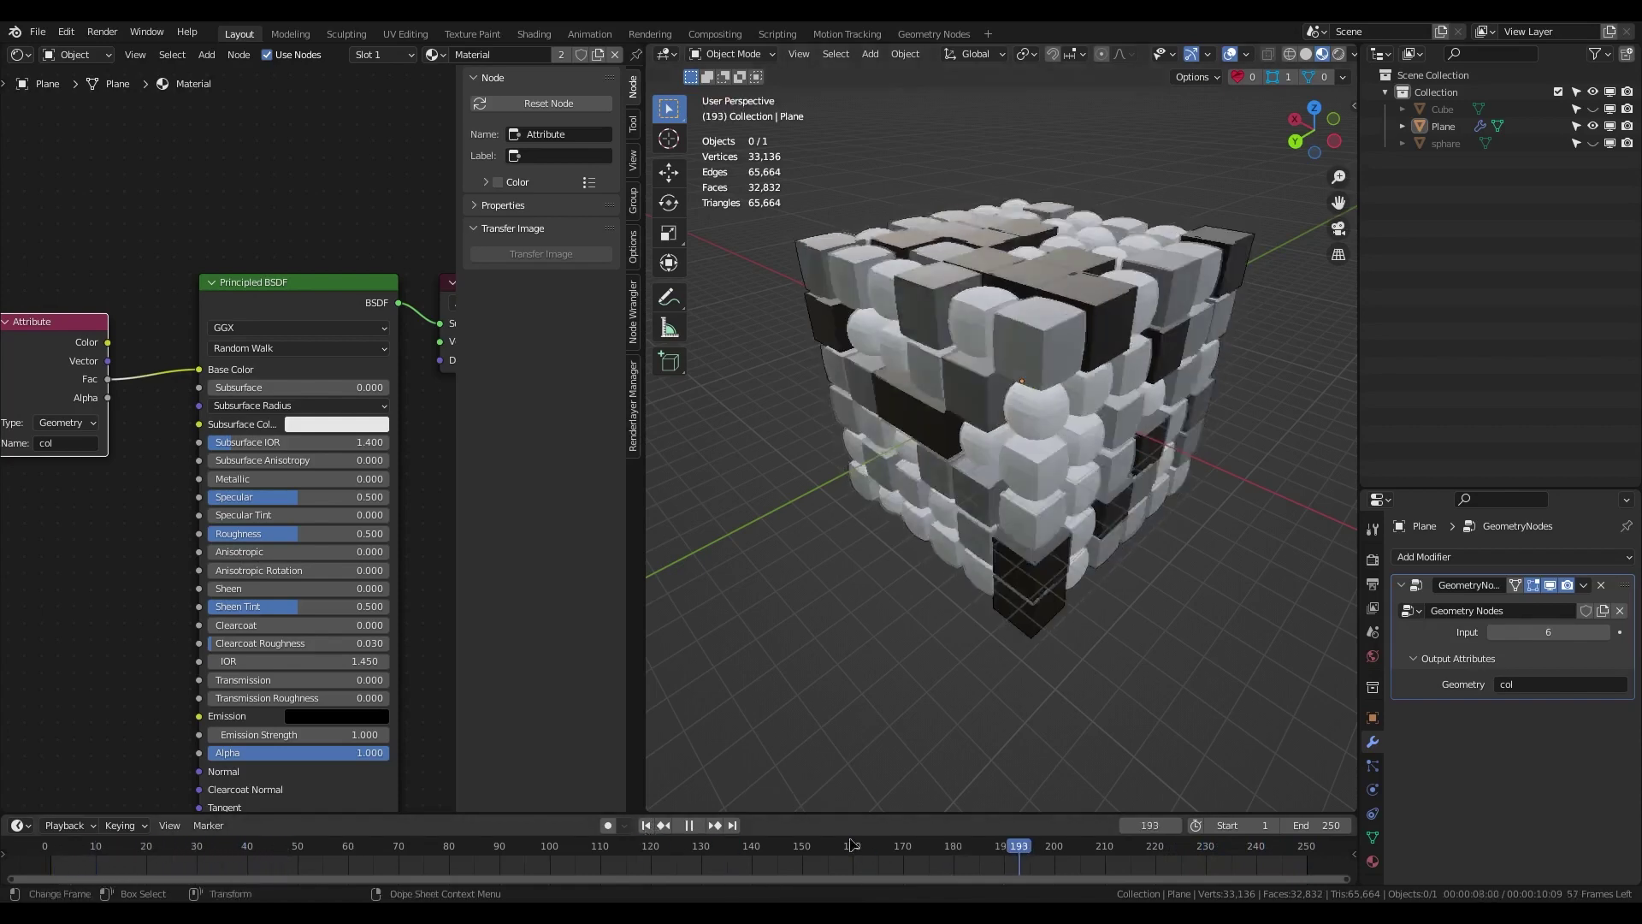
left_click_drag(806, 844, 530, 847)
key("space")
Add a Subdivision modifier with 3 viewport levels to the plane object and inspect the smoothed instances.
left_click(1052, 401)
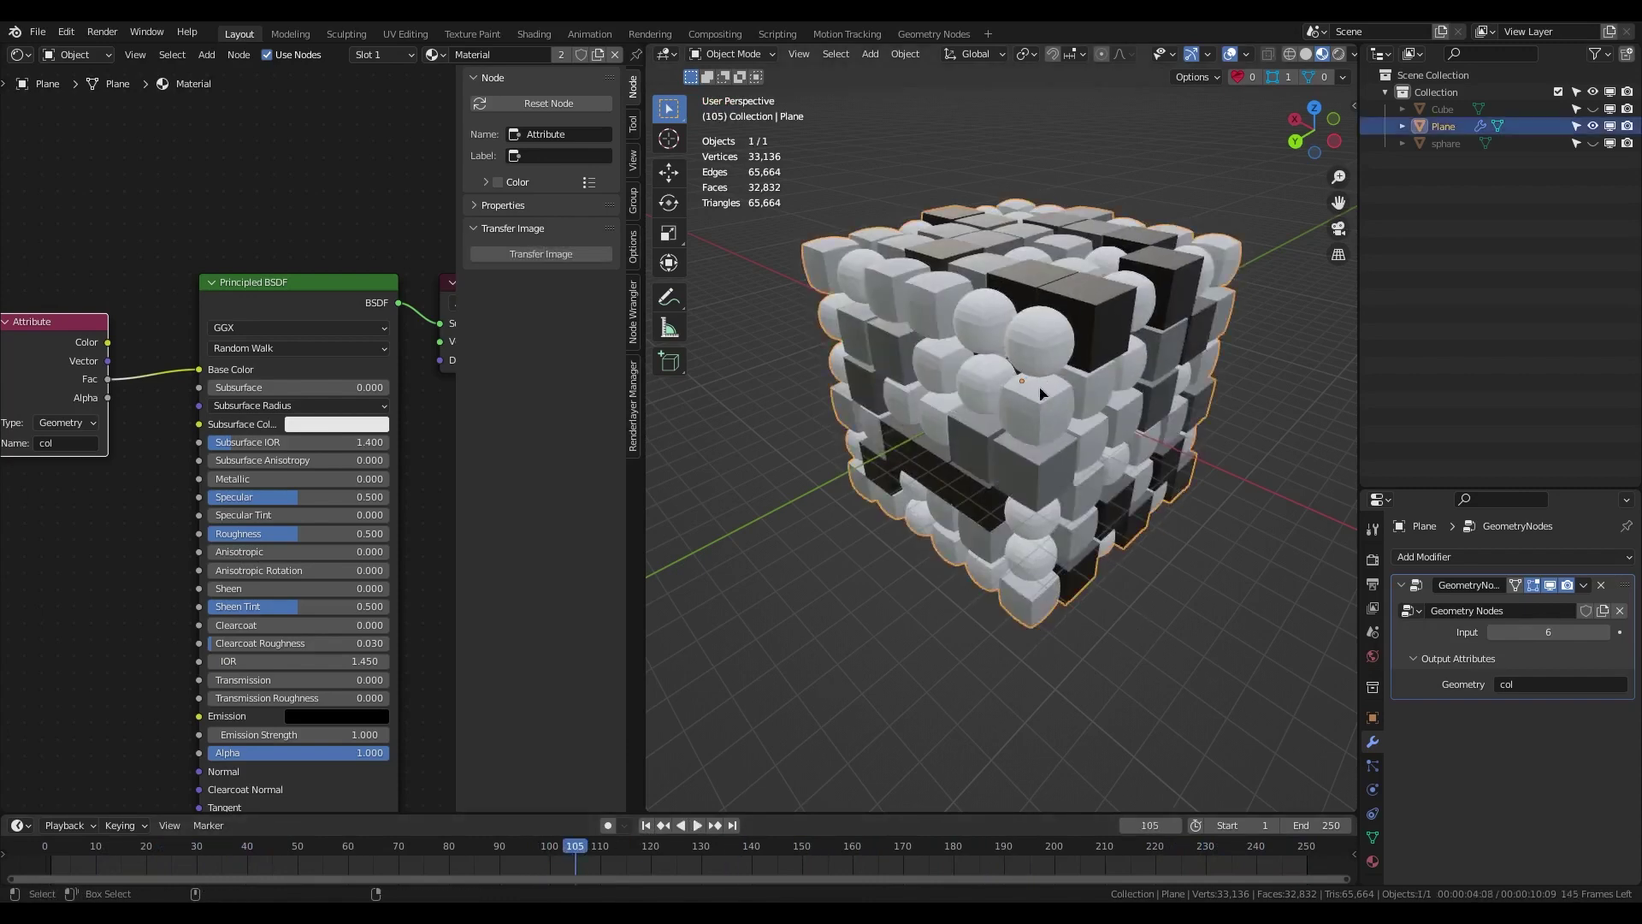
key("ctrl+3")
mouse_move(1050, 339)
middle_mouse_down()
mouse_move(1052, 290)
mouse_move(1052, 359)
middle_mouse_up()
scroll(1059, 351, "up", 3)
scroll(1060, 349, "down", 2)
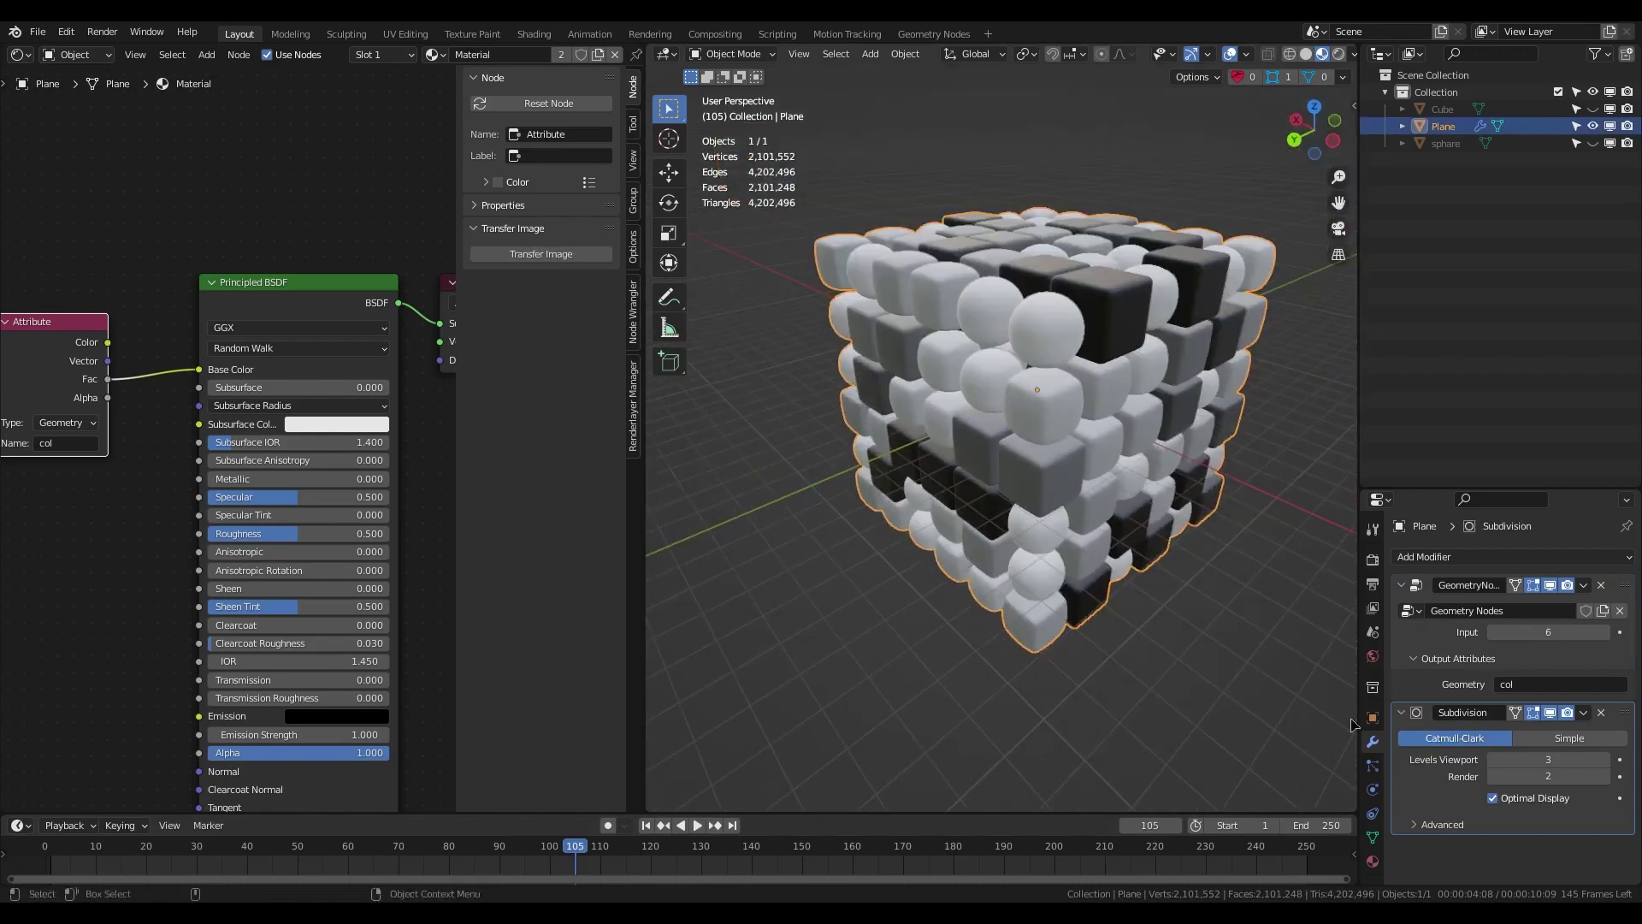
Try the Geometry Nodes modifier's Input at 5, then restore it to 6 while viewing the grid from another angle.
mouse_move(1543, 634)
left_mouse_down()
mouse_move(1471, 634)
mouse_move(1542, 634)
left_mouse_up()
middle_click_drag(994, 444, 999, 482)
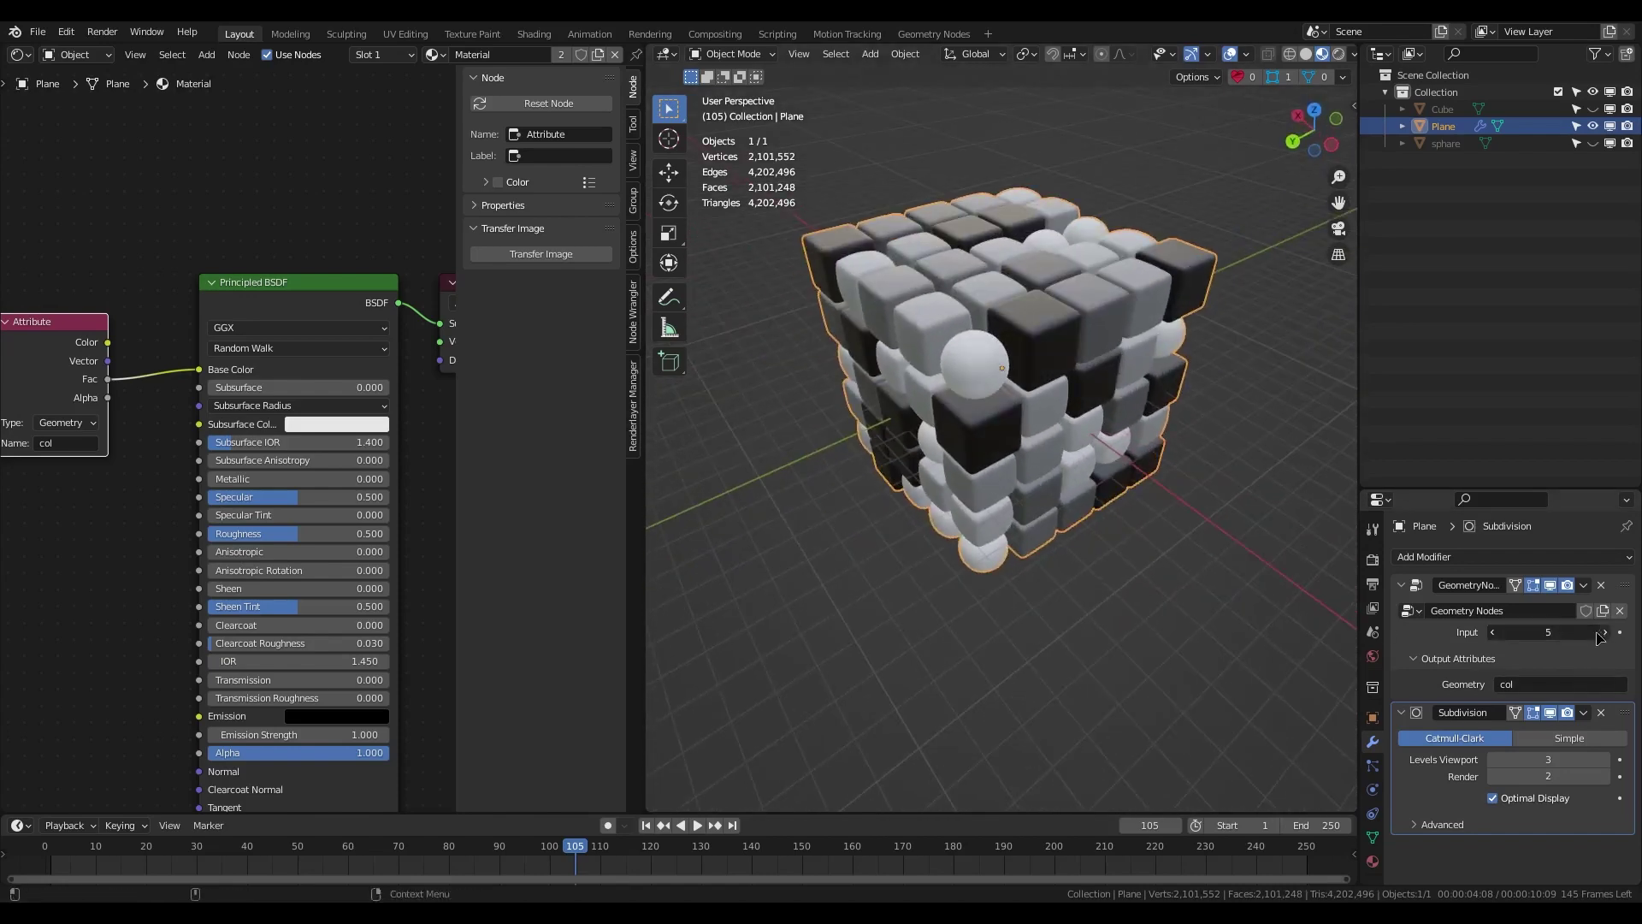
left_click_drag(1024, 486, 1029, 464, "alt")
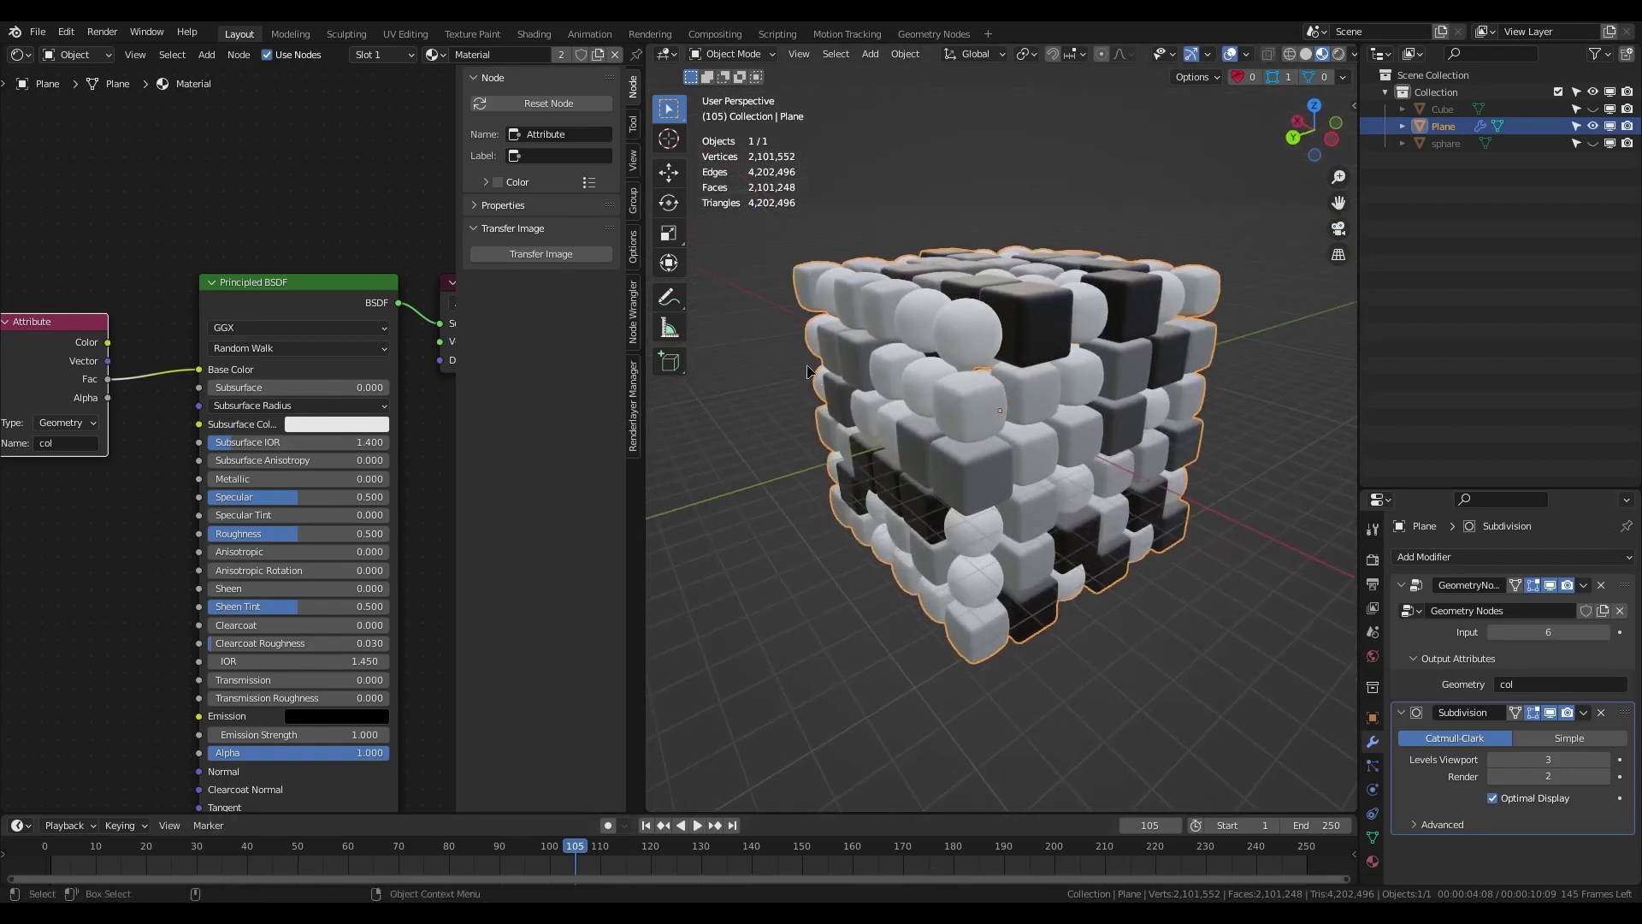